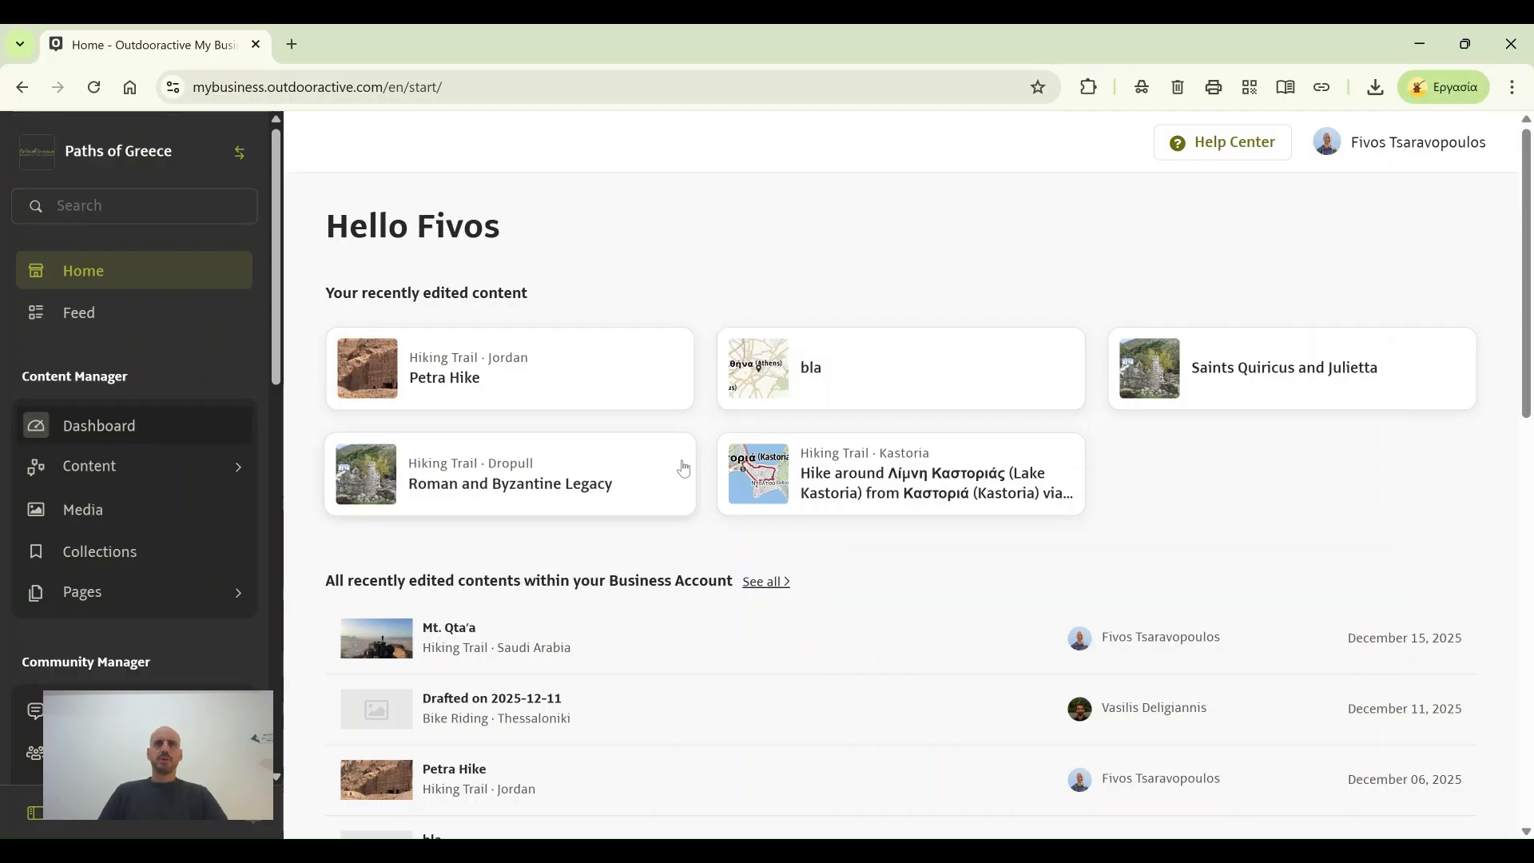
pyautogui.scroll(-12, 683, 469)
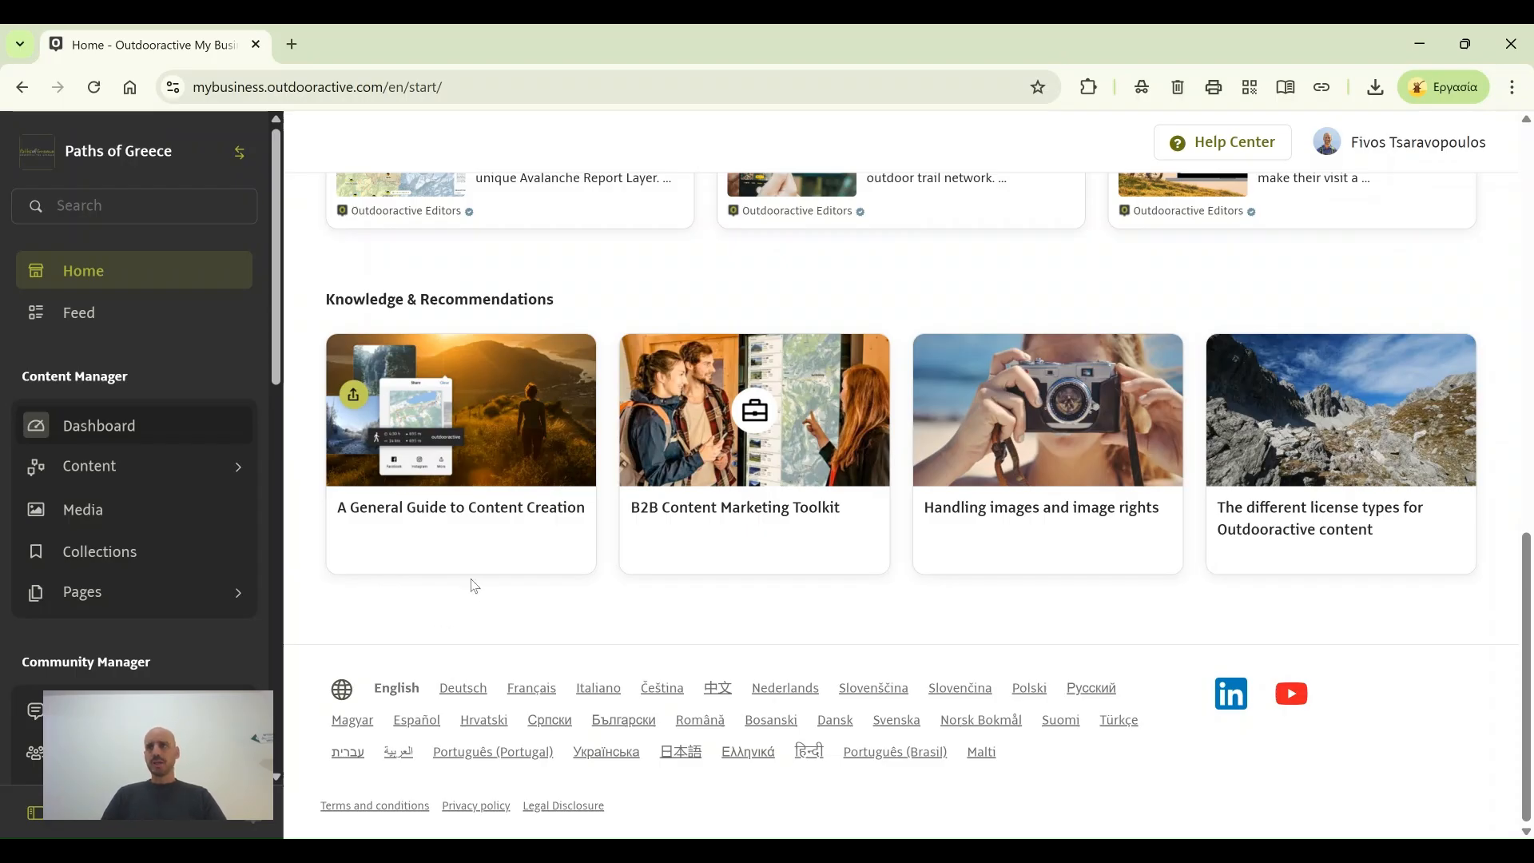
pyautogui.scroll(15, 463, 615)
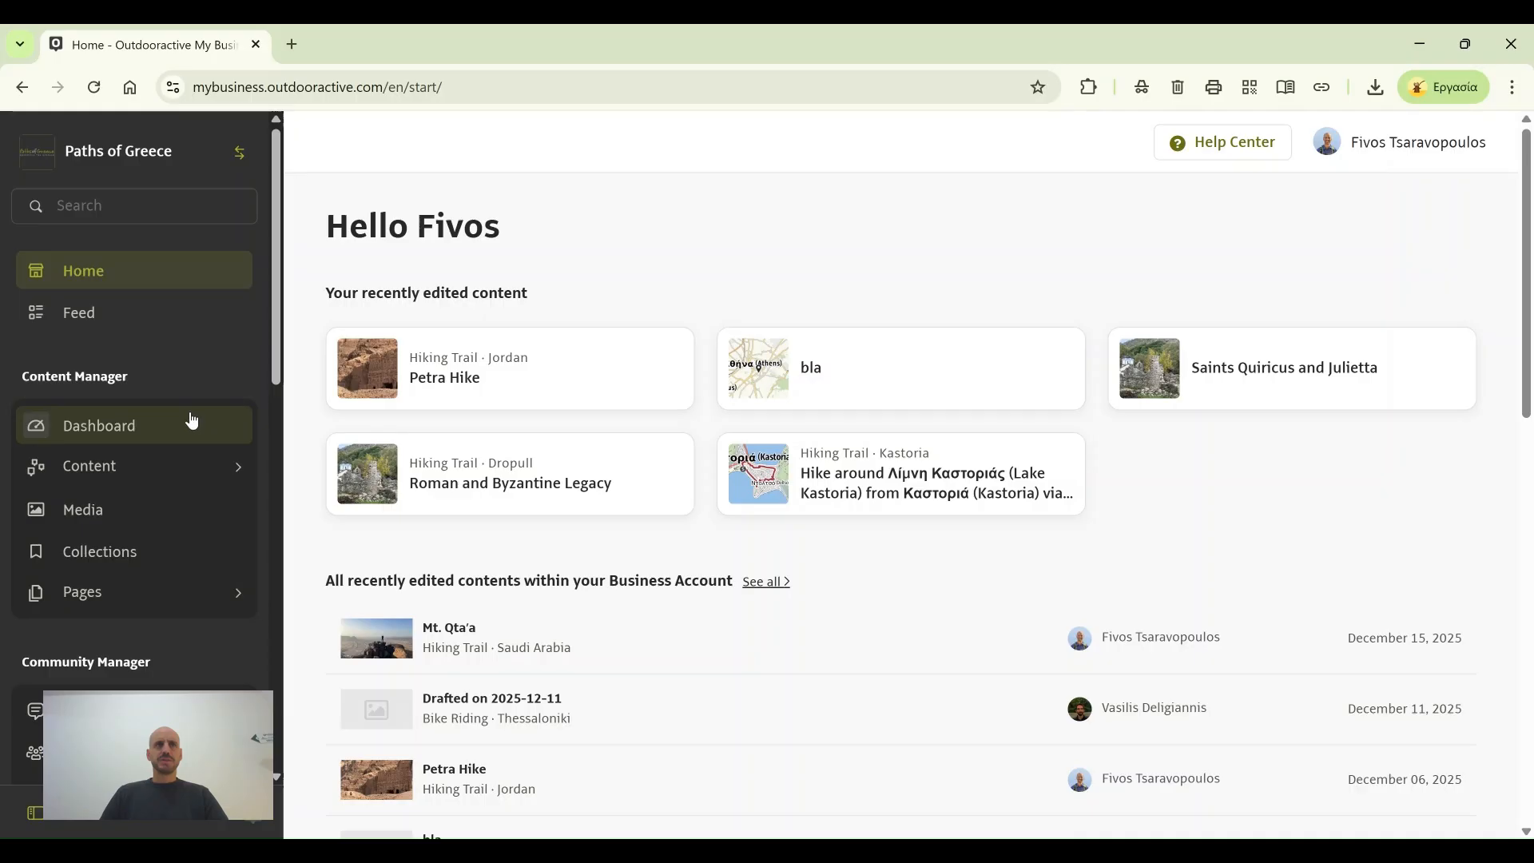
# Step: Open the list of routes in the content section and start creating a new route
pyautogui.click(184, 474)
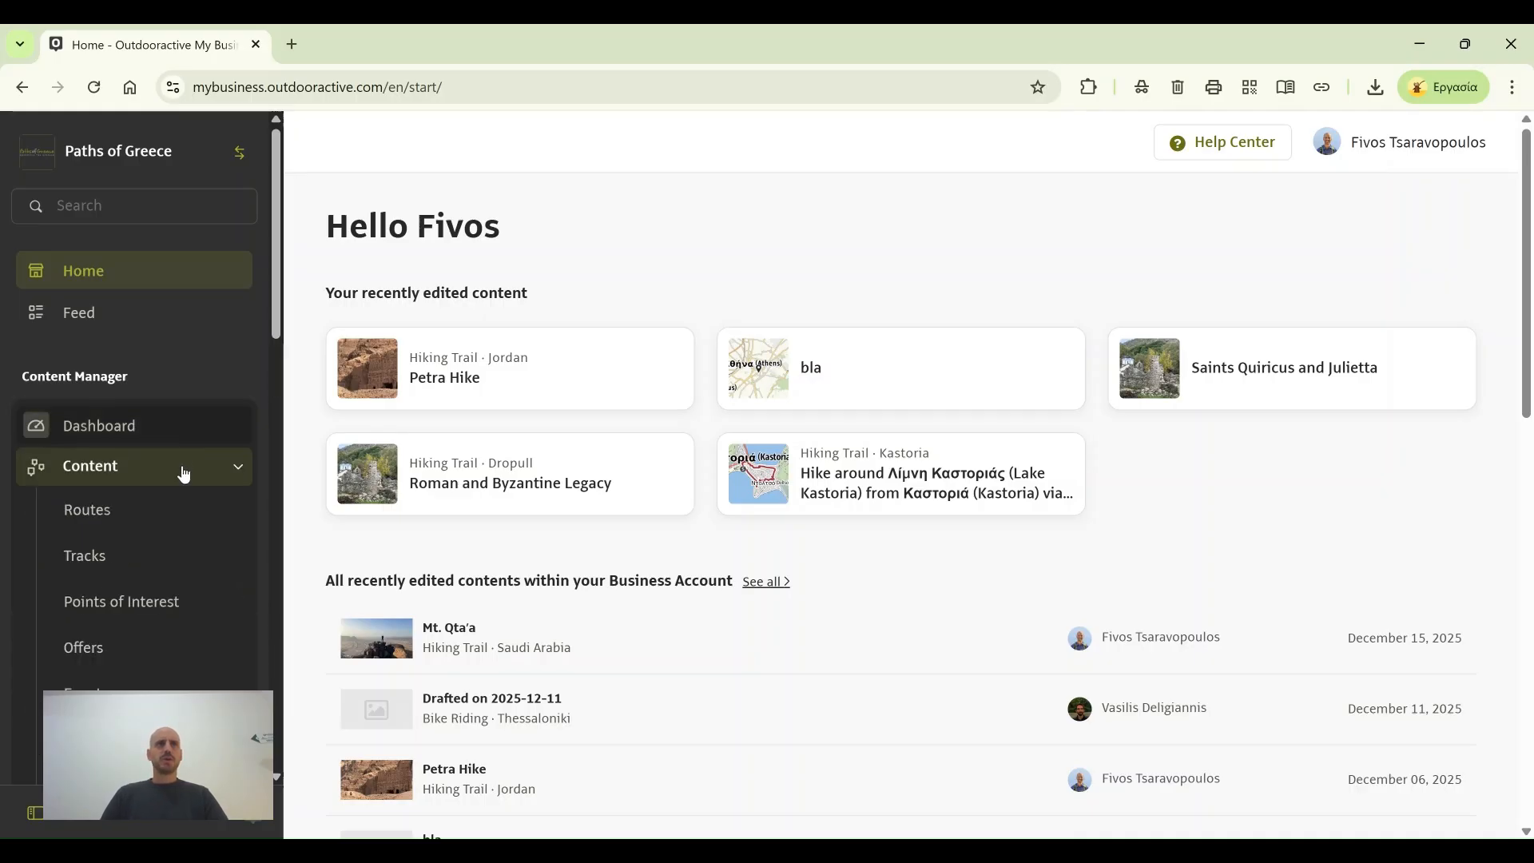
pyautogui.click(98, 518)
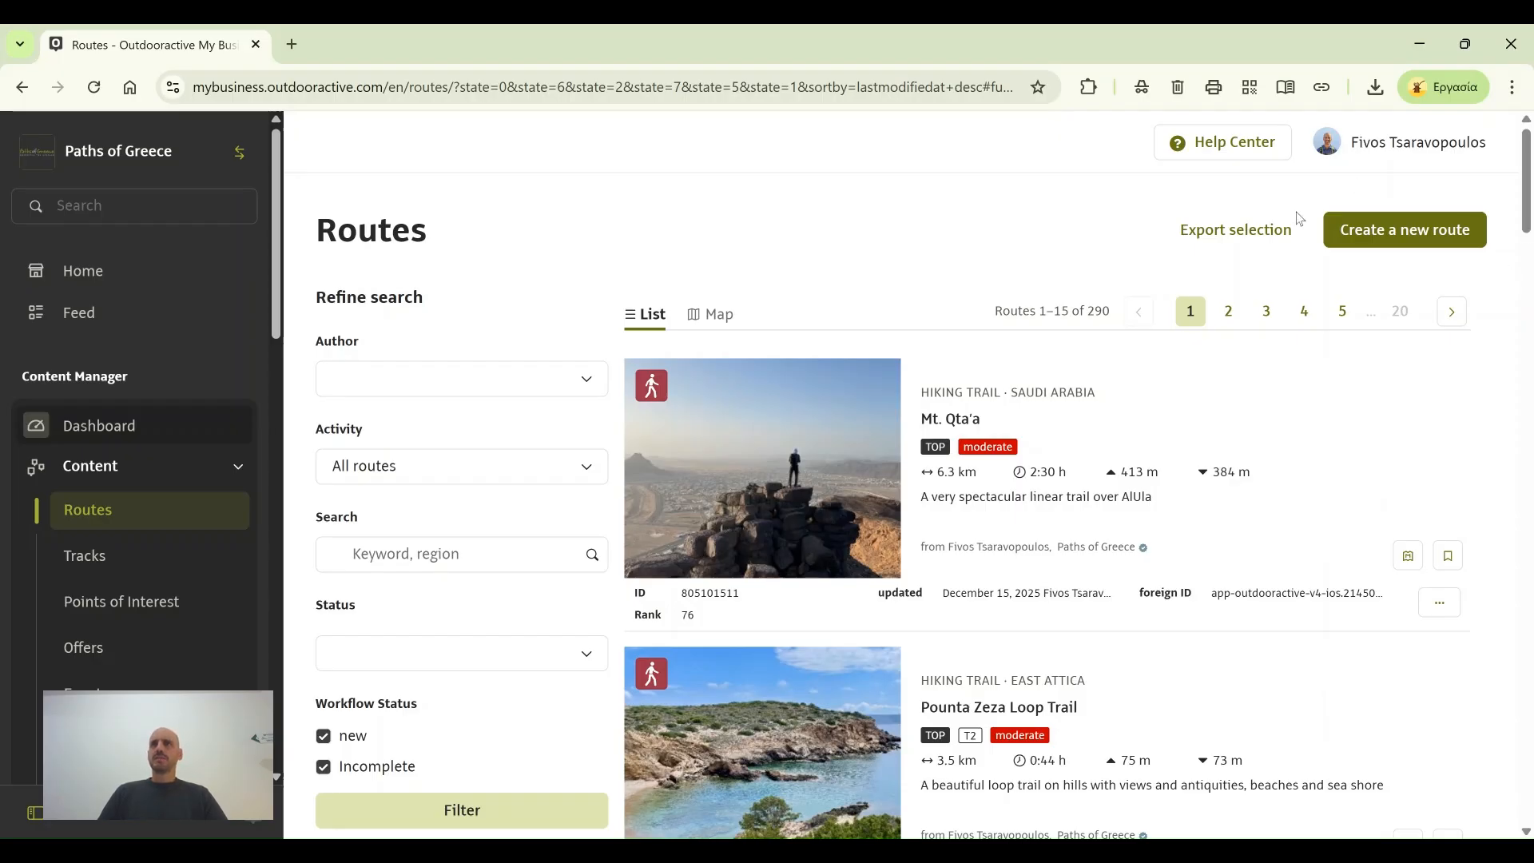
pyautogui.click(1409, 232)
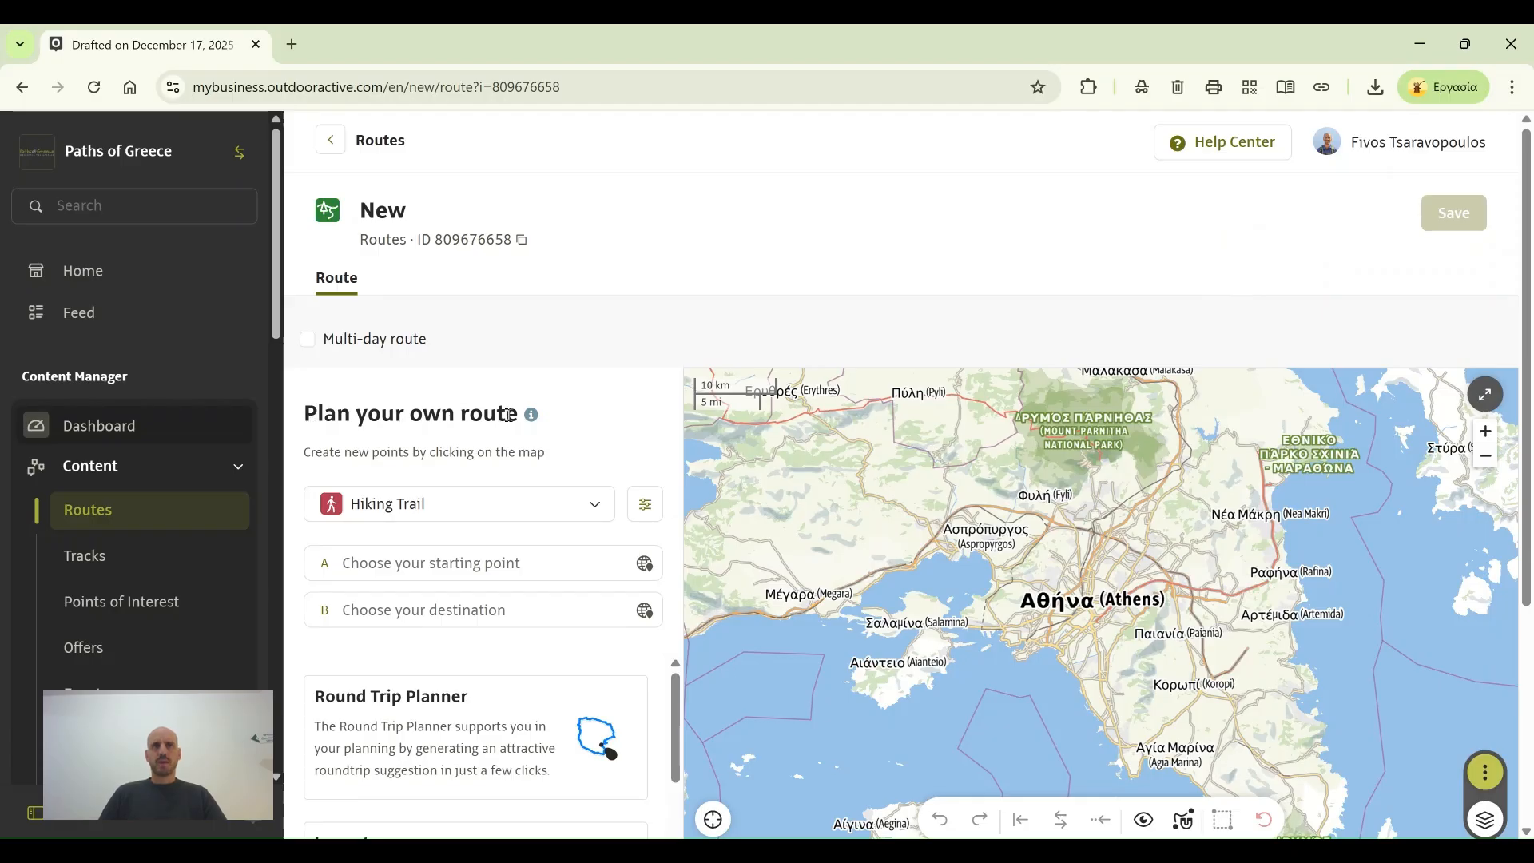
# Step: Choose Hiking Trail as the activity type for the new route
pyautogui.click(599, 512)
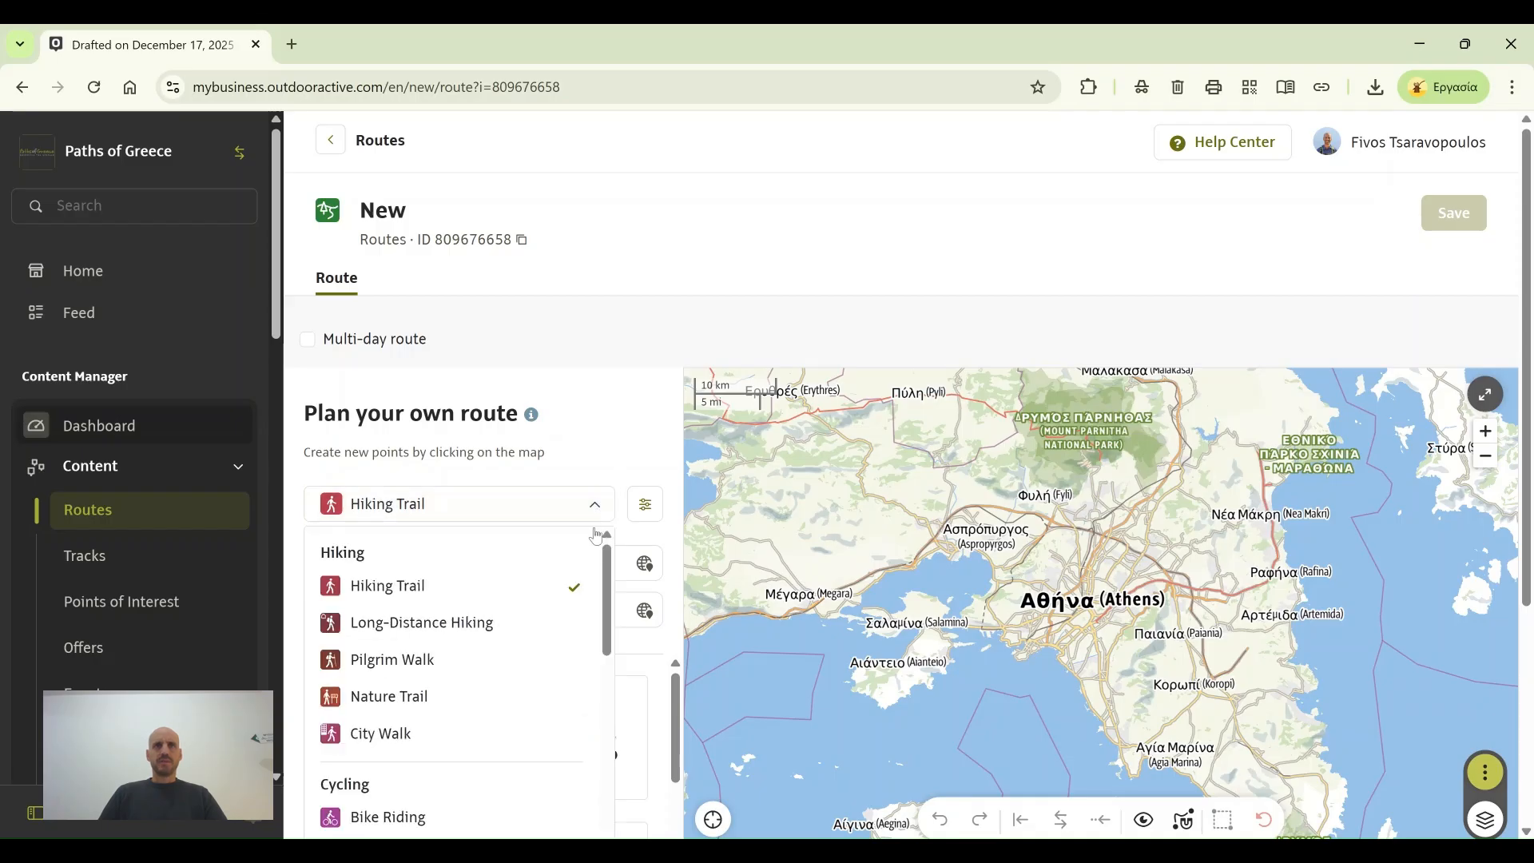
pyautogui.moveTo(610, 559)
pyautogui.mouseDown()
pyautogui.moveTo(611, 723)
pyautogui.moveTo(610, 559)
pyautogui.mouseUp()
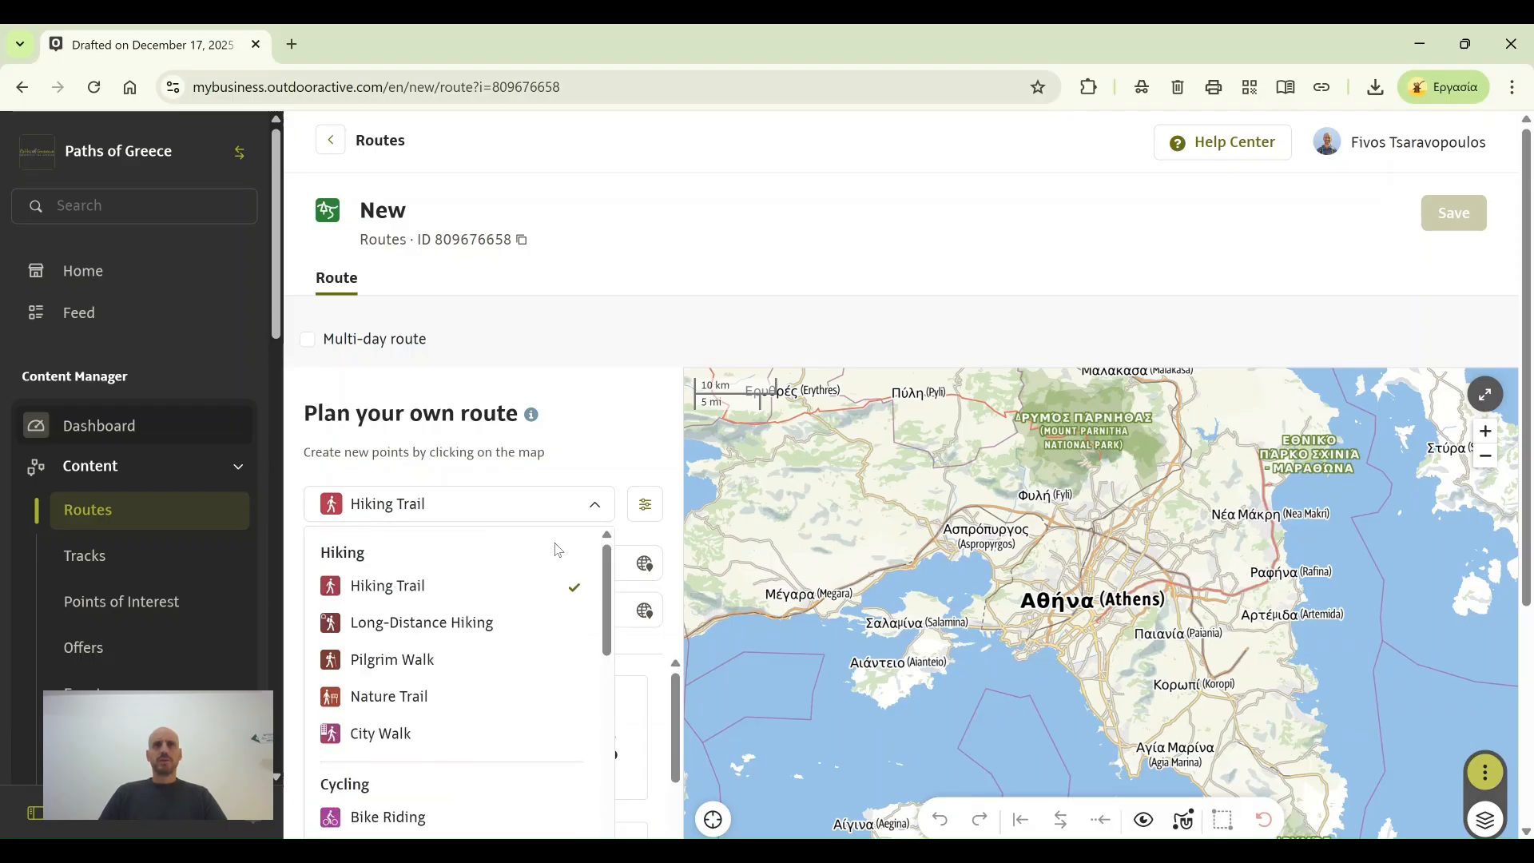
pyautogui.click(391, 595)
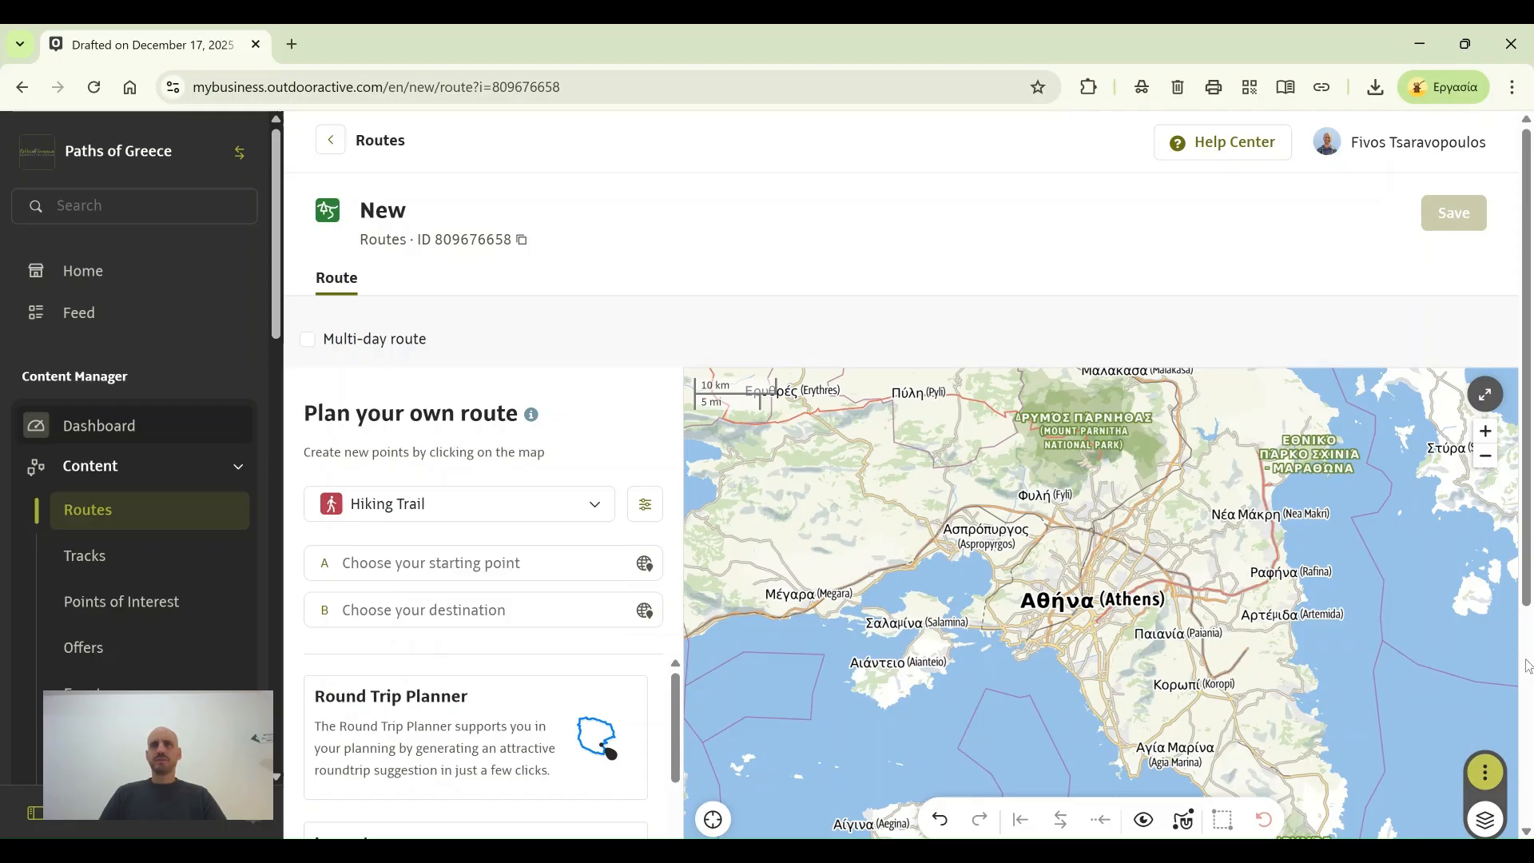
# Step: Locate Kapsali and the town of Kythera, at the southern end of Kythera island, on the planning map
pyautogui.moveTo(889, 764); pyautogui.dragTo(1134, 543)
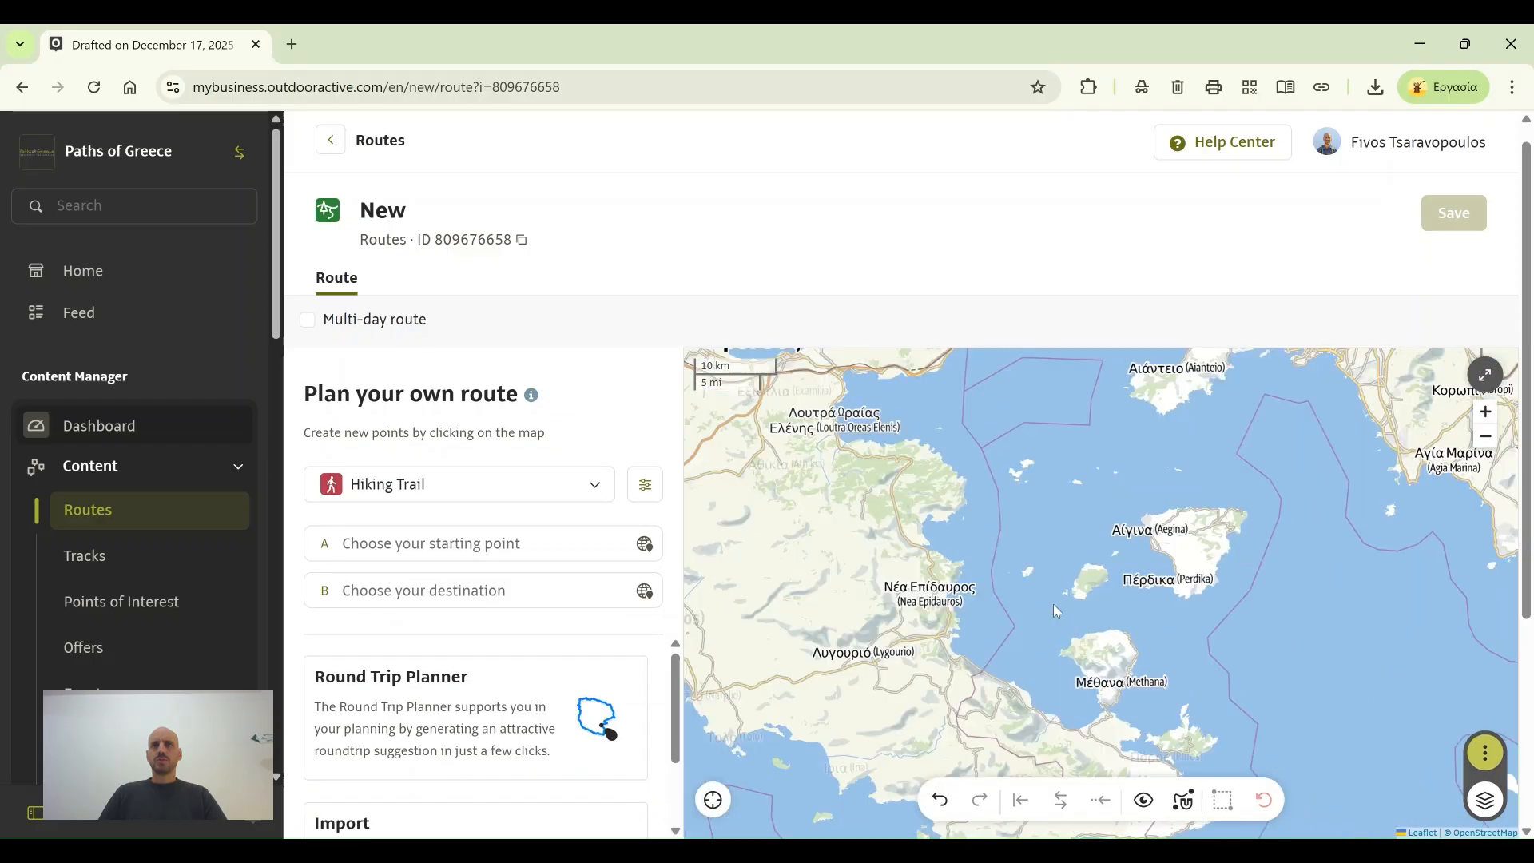
pyautogui.moveTo(886, 767); pyautogui.dragTo(876, 567)
pyautogui.moveTo(872, 681); pyautogui.dragTo(943, 442)
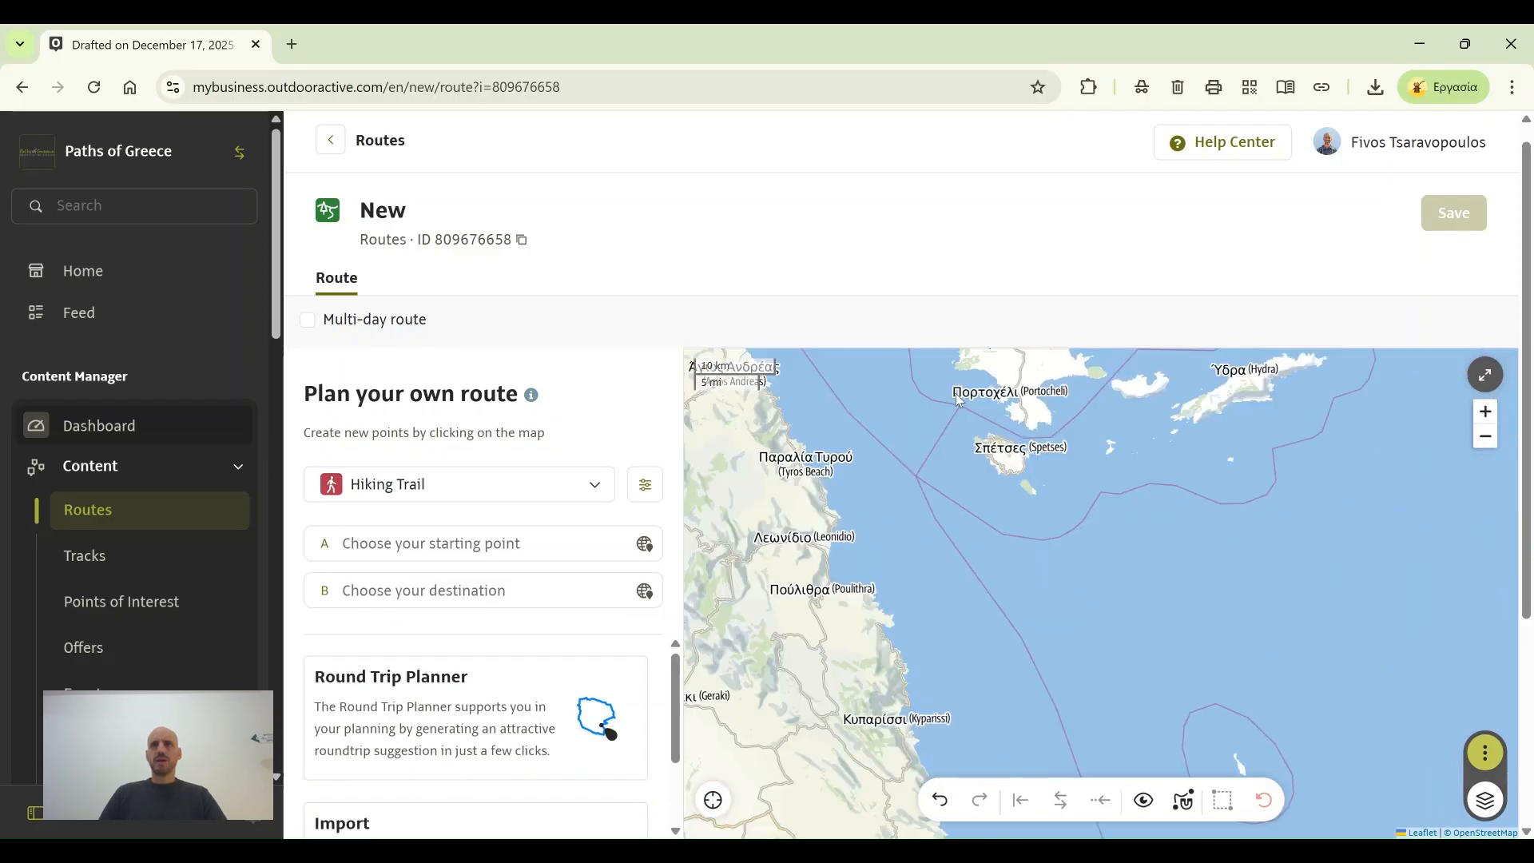
pyautogui.moveTo(833, 750); pyautogui.dragTo(869, 483)
pyautogui.moveTo(890, 692); pyautogui.dragTo(844, 465)
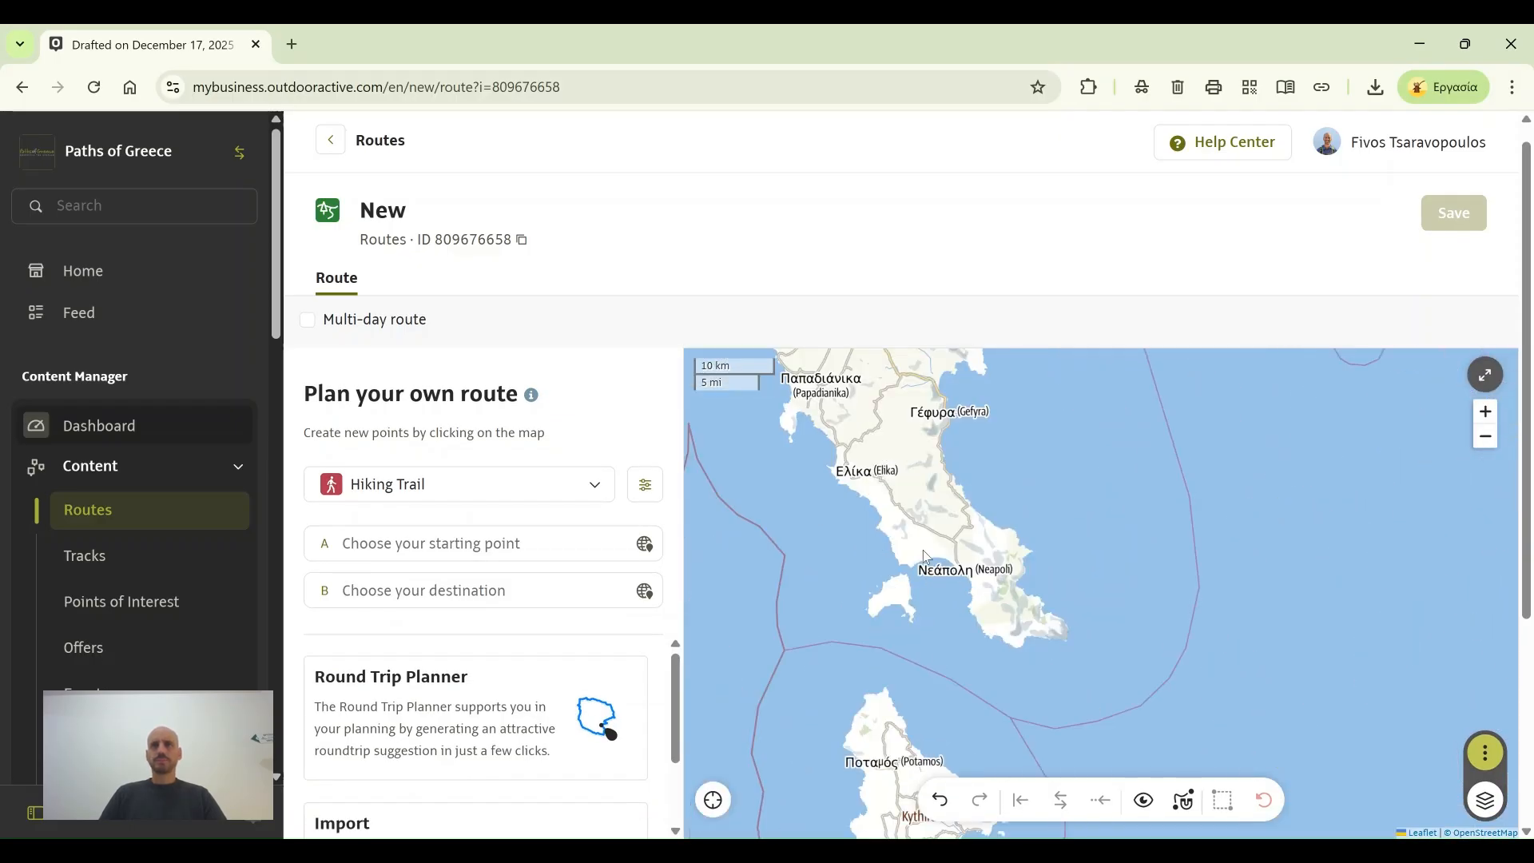
pyautogui.moveTo(913, 711); pyautogui.dragTo(921, 460)
pyautogui.scroll(1, 917, 654)
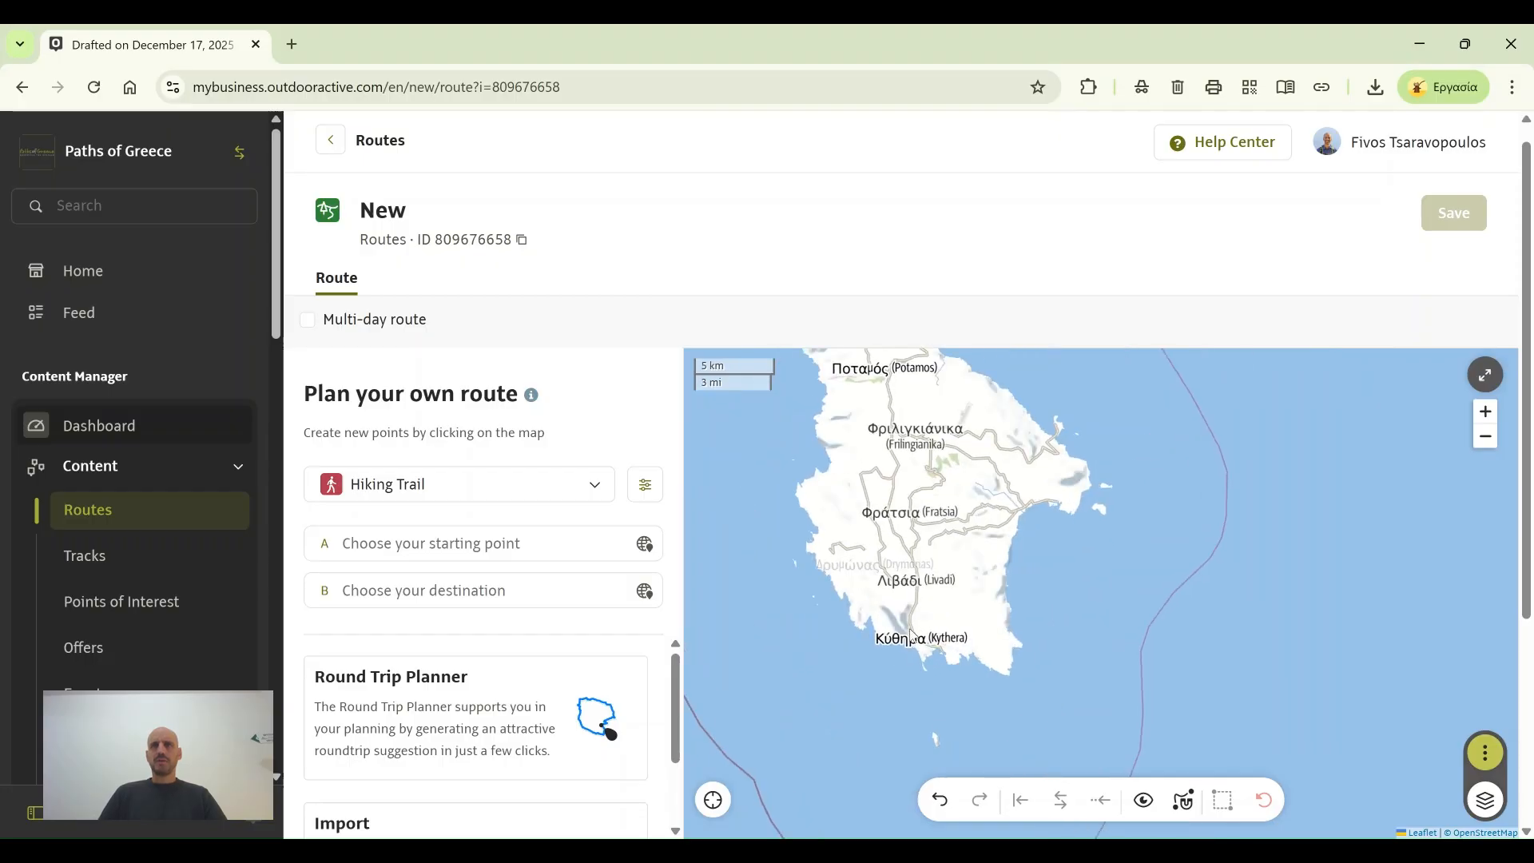
pyautogui.scroll(2, 918, 653)
pyautogui.scroll(1, 993, 704)
pyautogui.scroll(2, 989, 697)
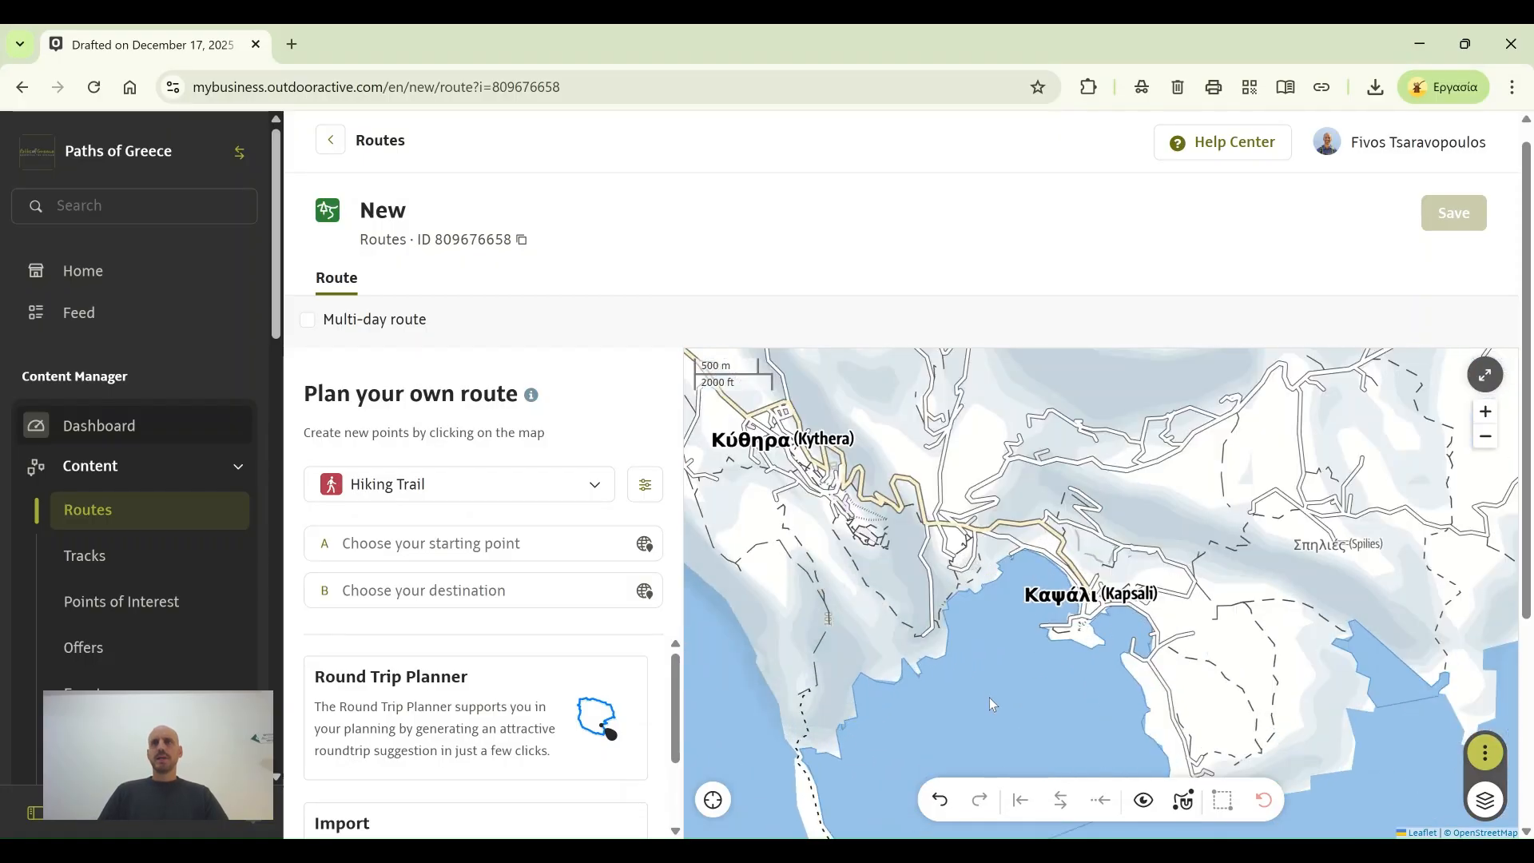
pyautogui.moveTo(989, 697); pyautogui.dragTo(995, 559)
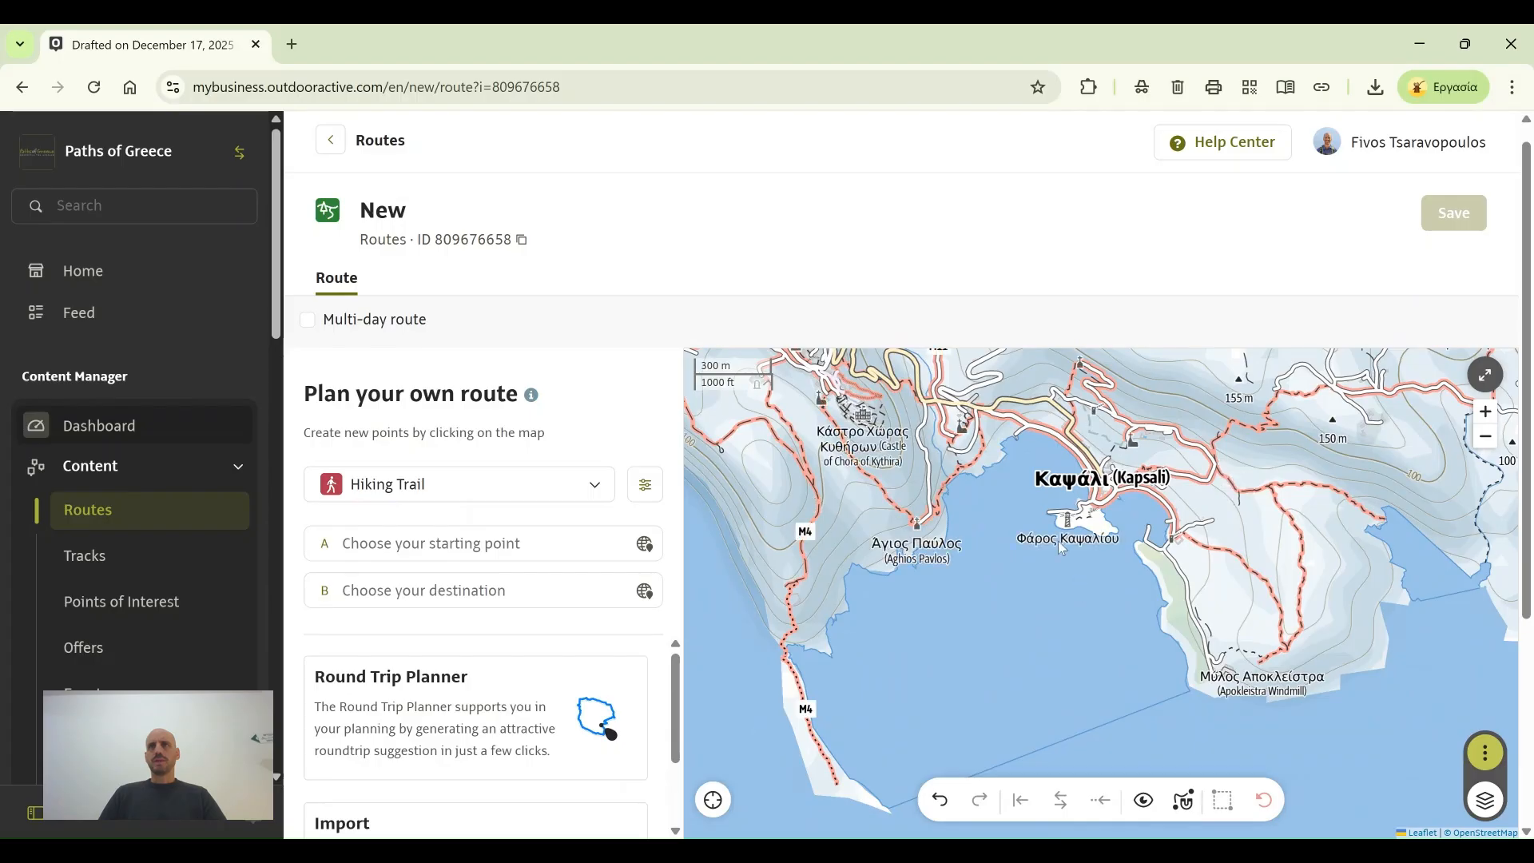
pyautogui.moveTo(1058, 598); pyautogui.dragTo(1054, 692)
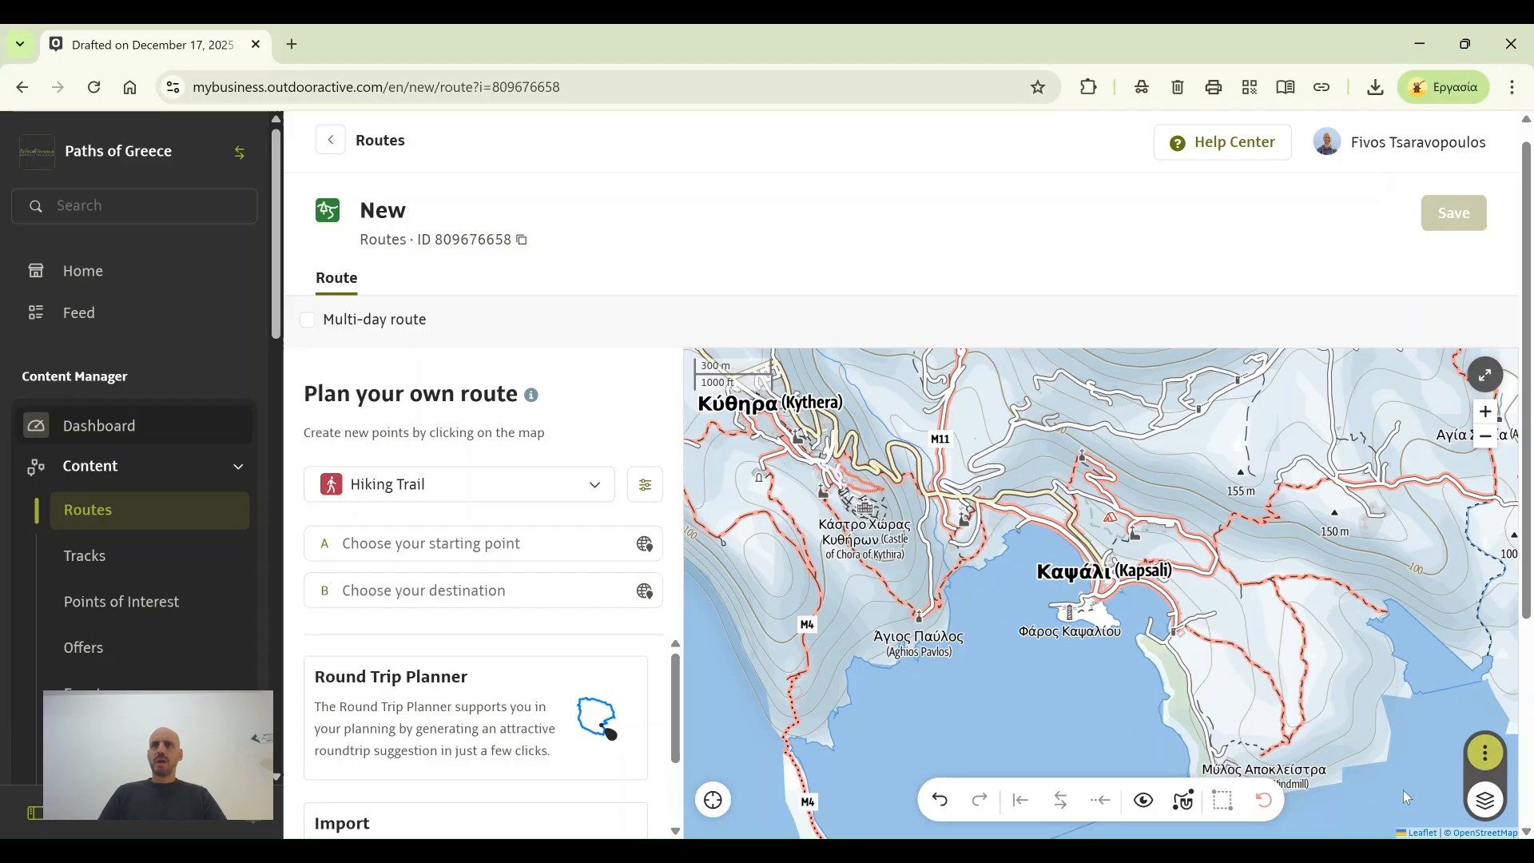
pyautogui.moveTo(1401, 587); pyautogui.dragTo(1406, 540)
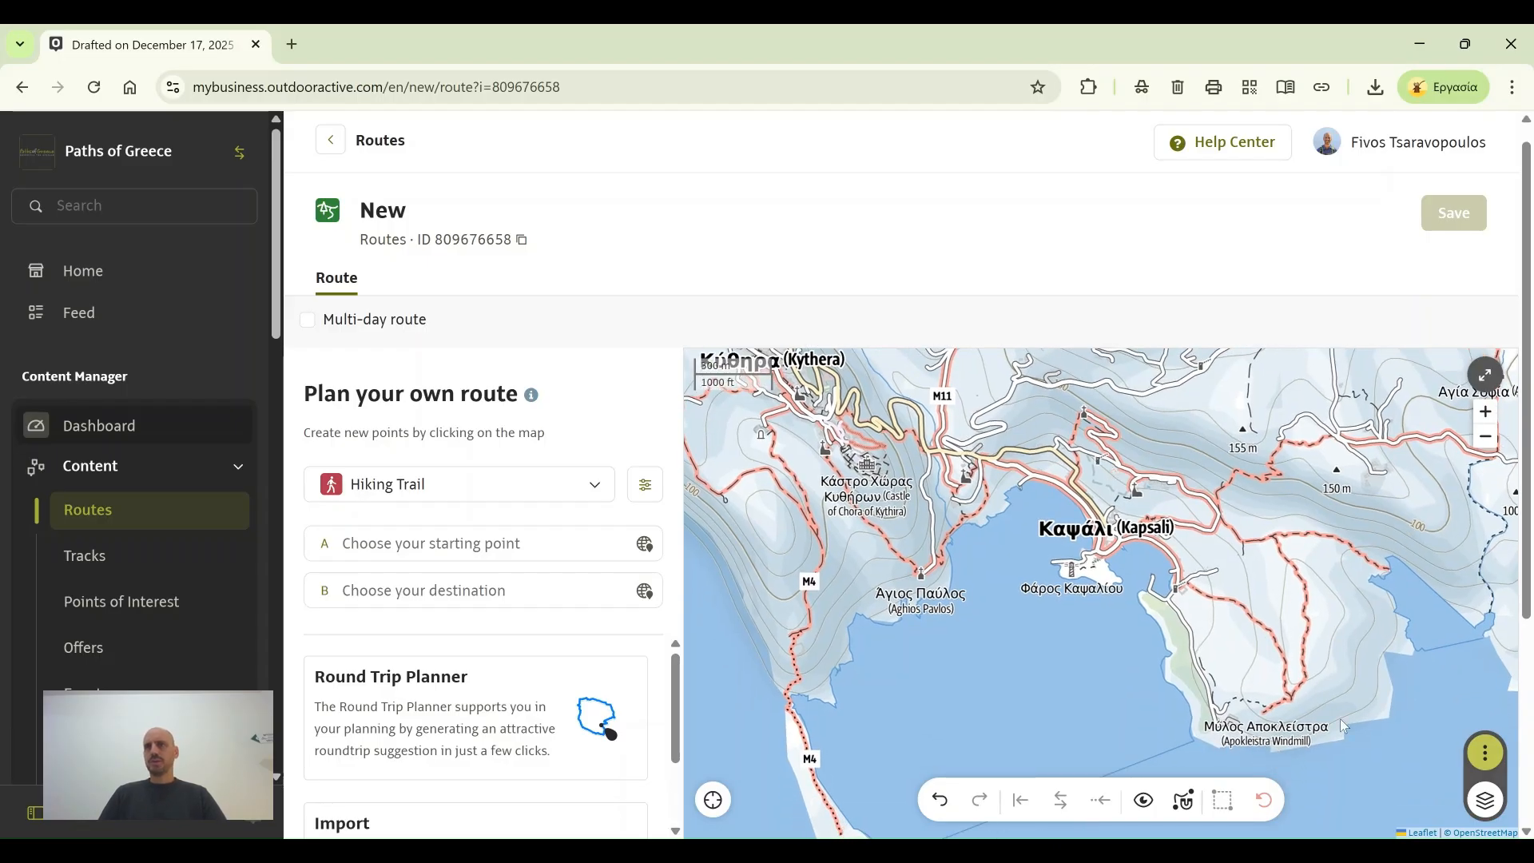
# Step: Preview the Satellite style on the planning map and restore the Summer style
pyautogui.click(1486, 801)
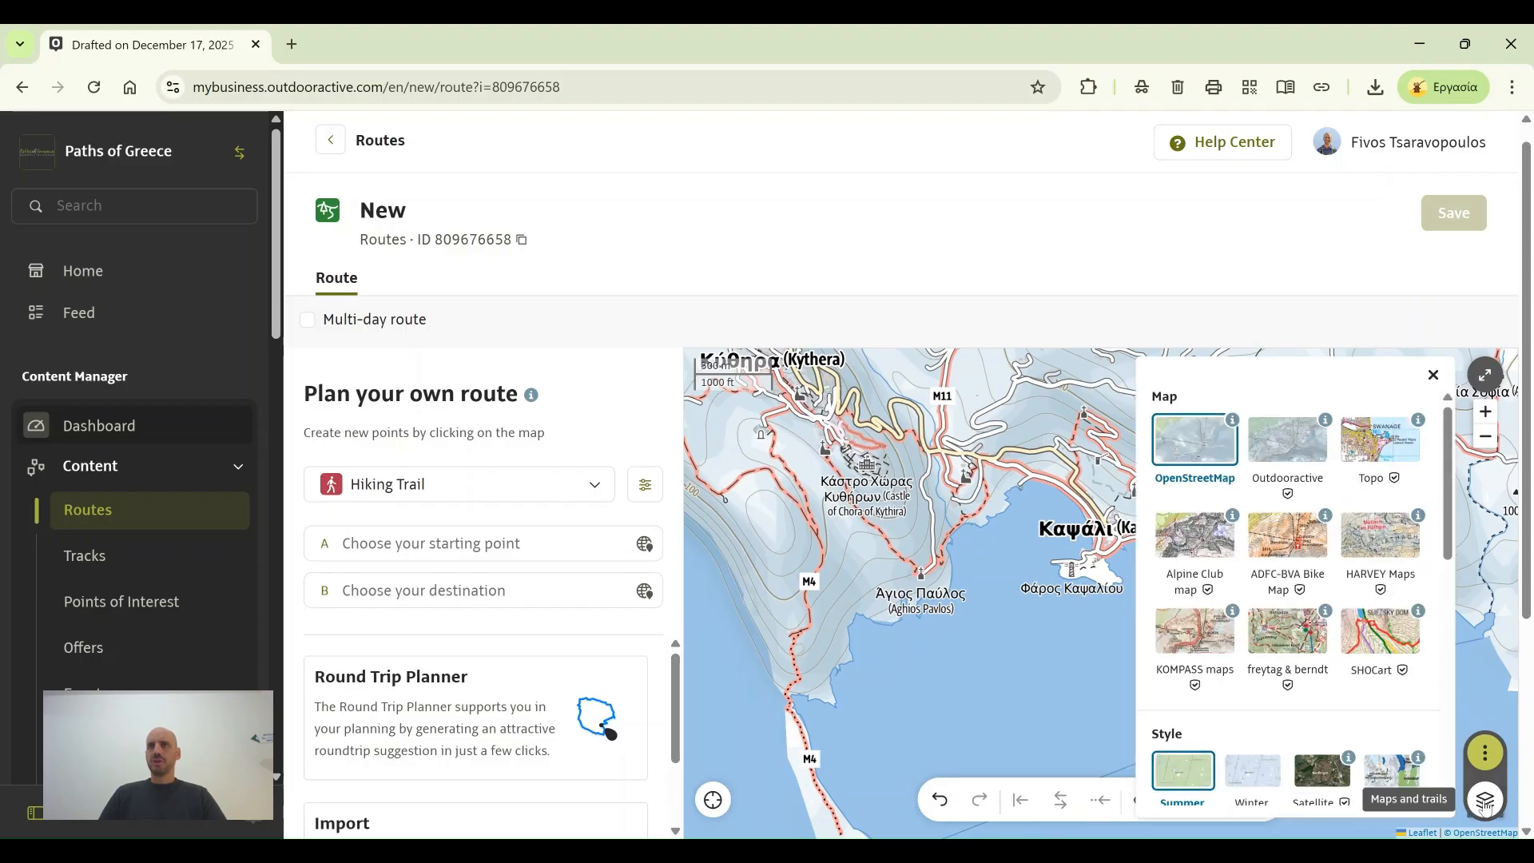
pyautogui.click(1322, 773)
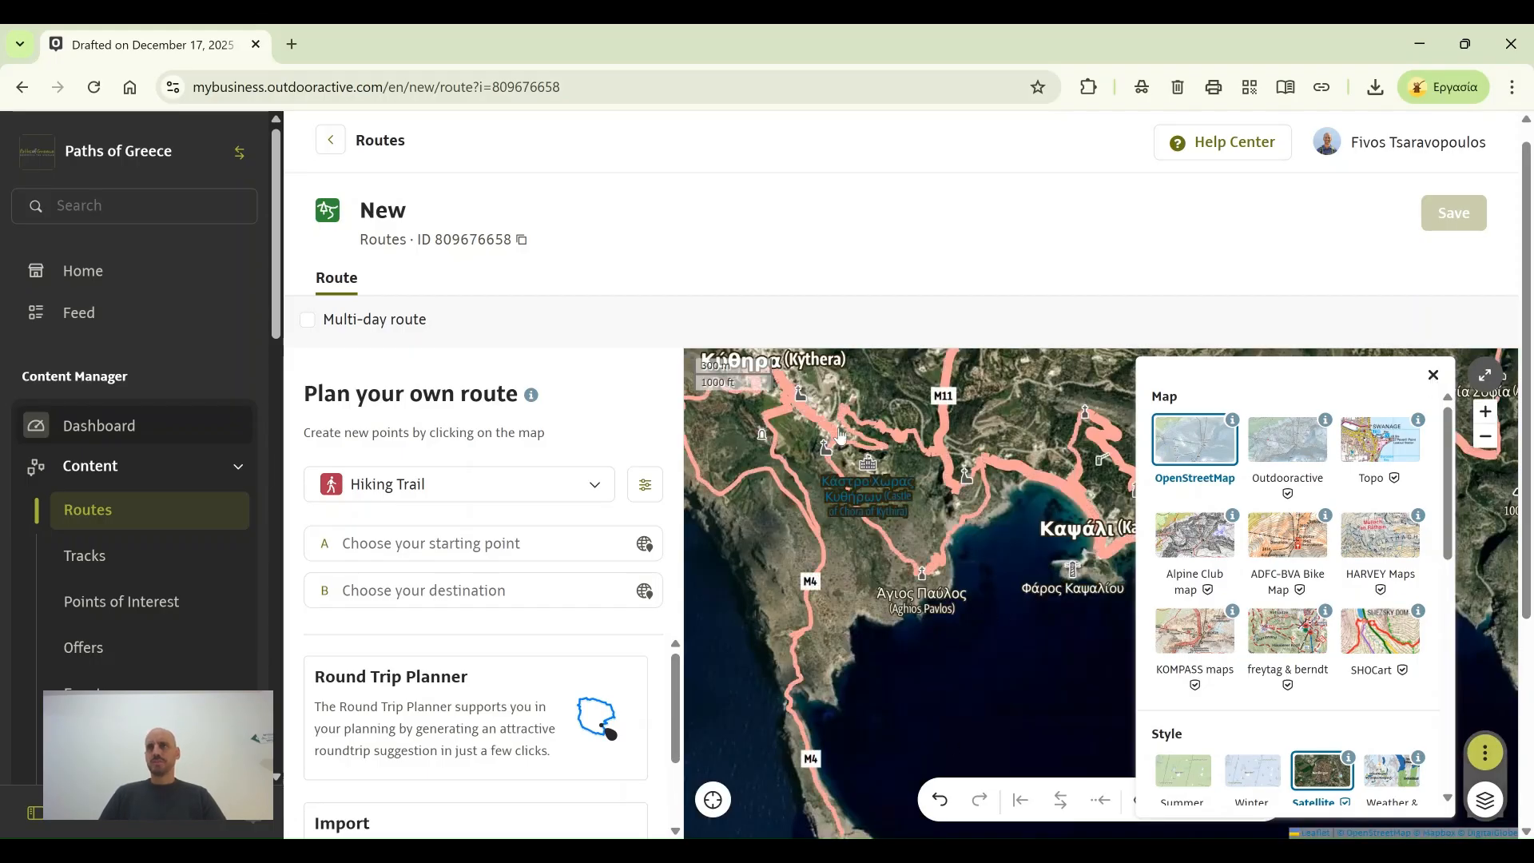
pyautogui.click(1183, 771)
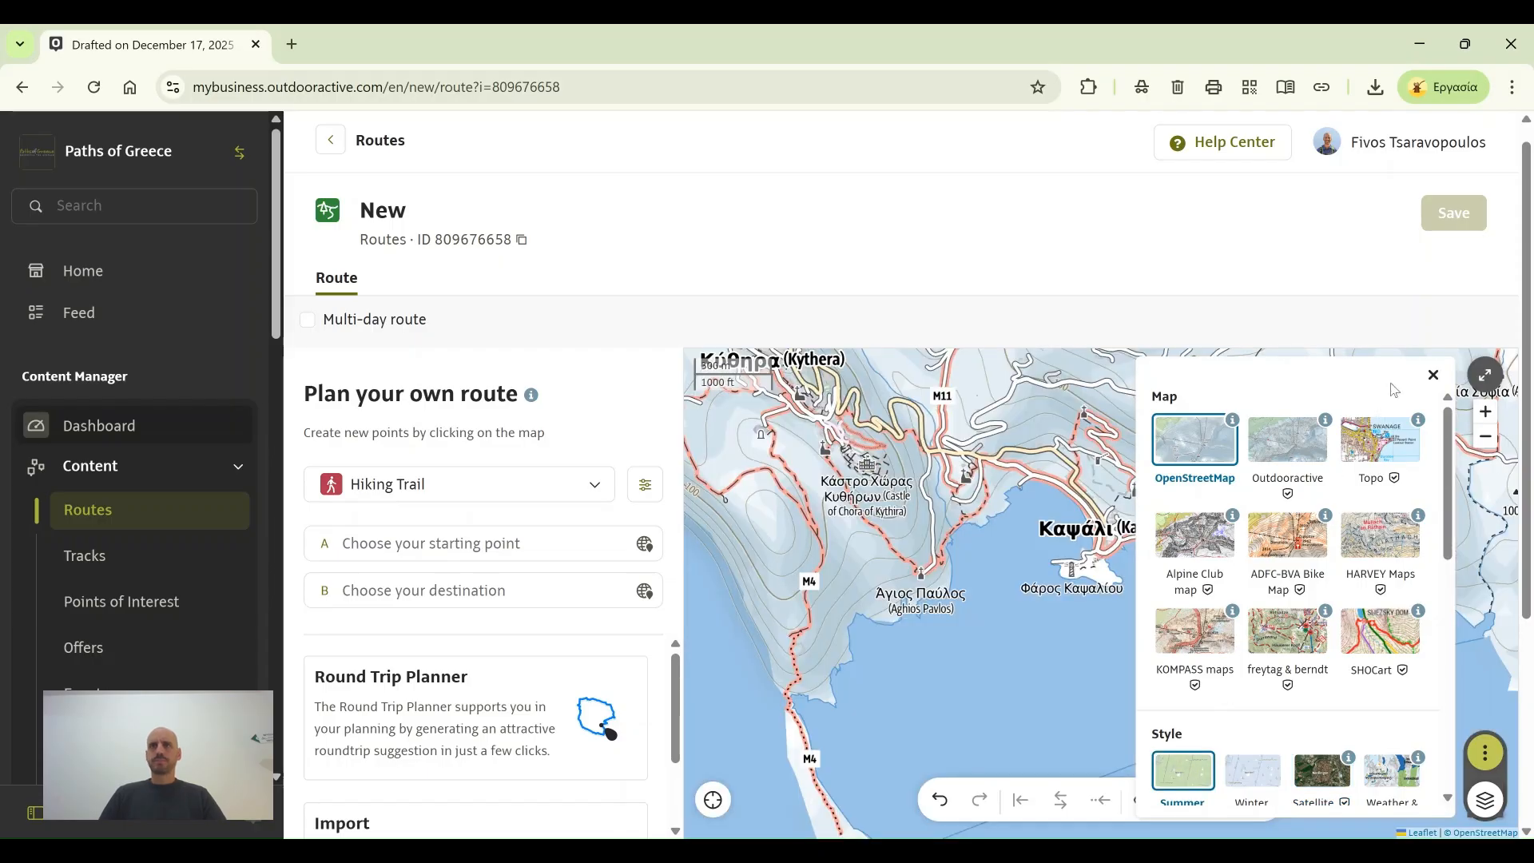
pyautogui.click(1434, 380)
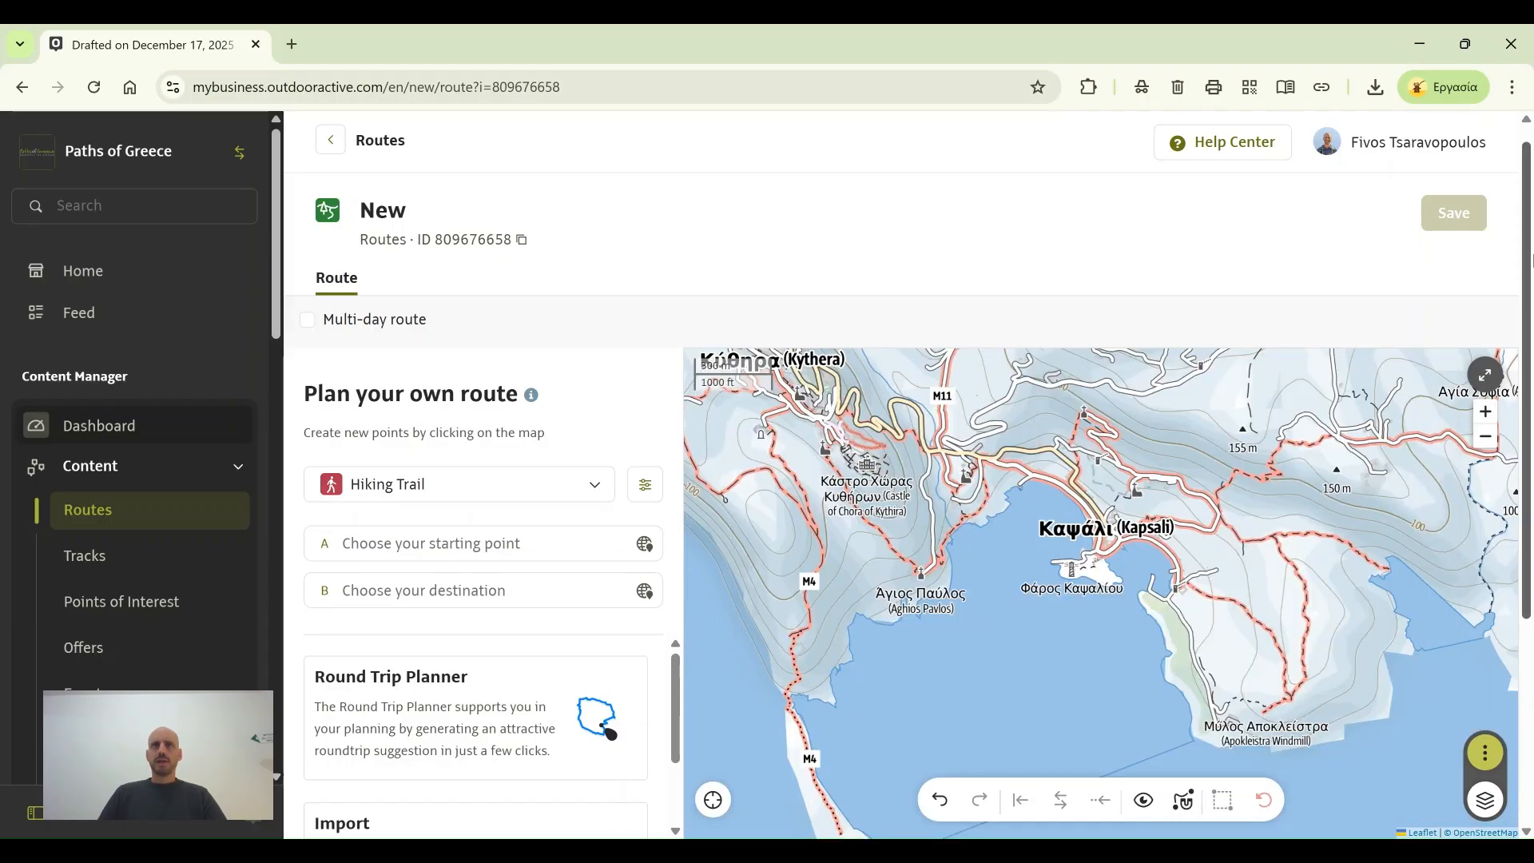
# Step: Place starting point A in Kapsali on the road junction at the southern end of the beach
pyautogui.moveTo(1530, 244); pyautogui.dragTo(1528, 289)
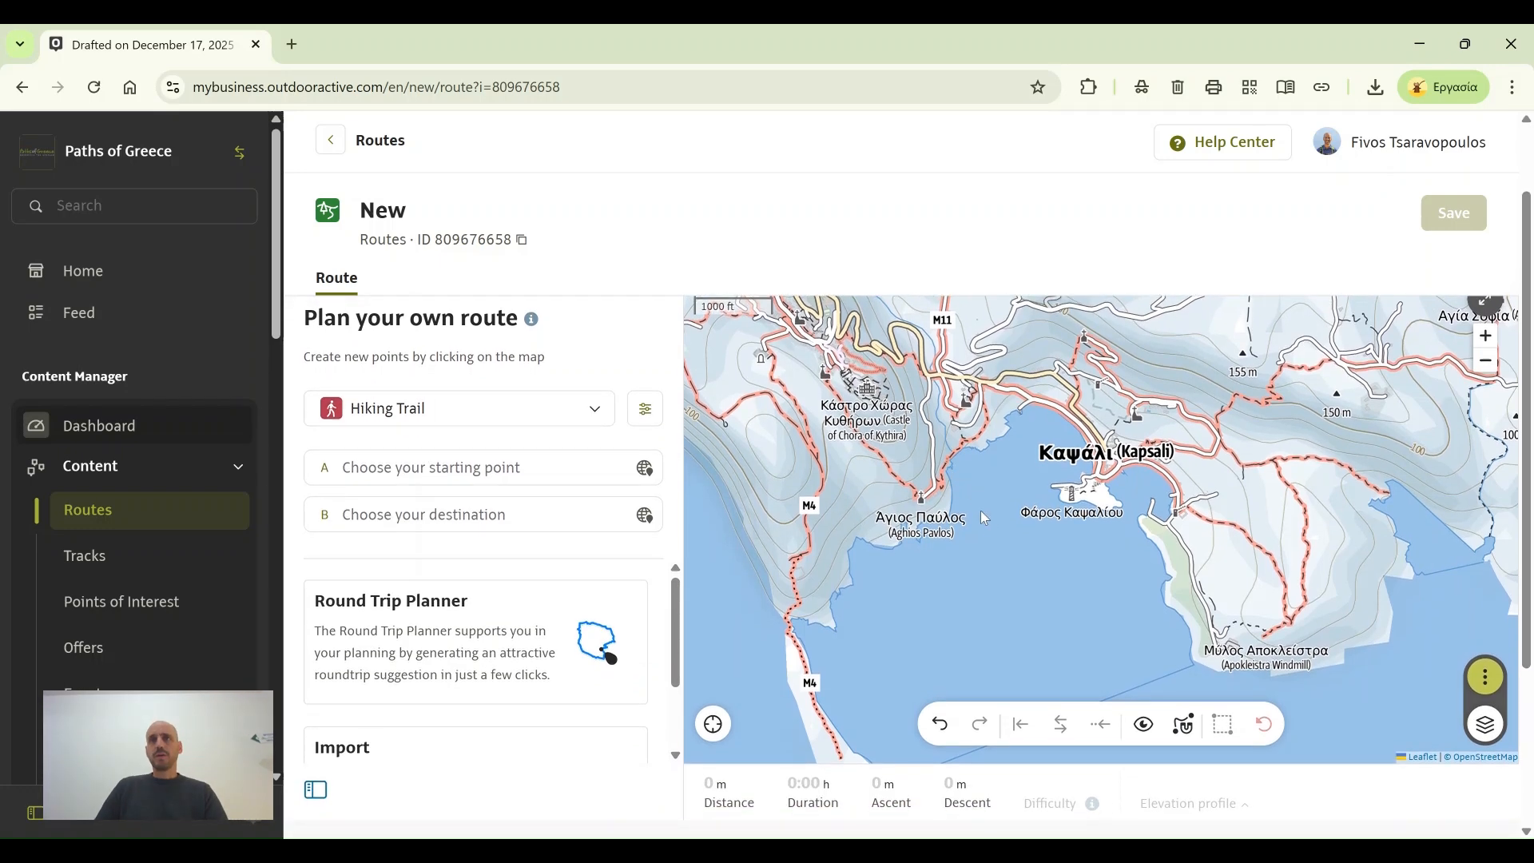
pyautogui.moveTo(999, 524); pyautogui.dragTo(1004, 582)
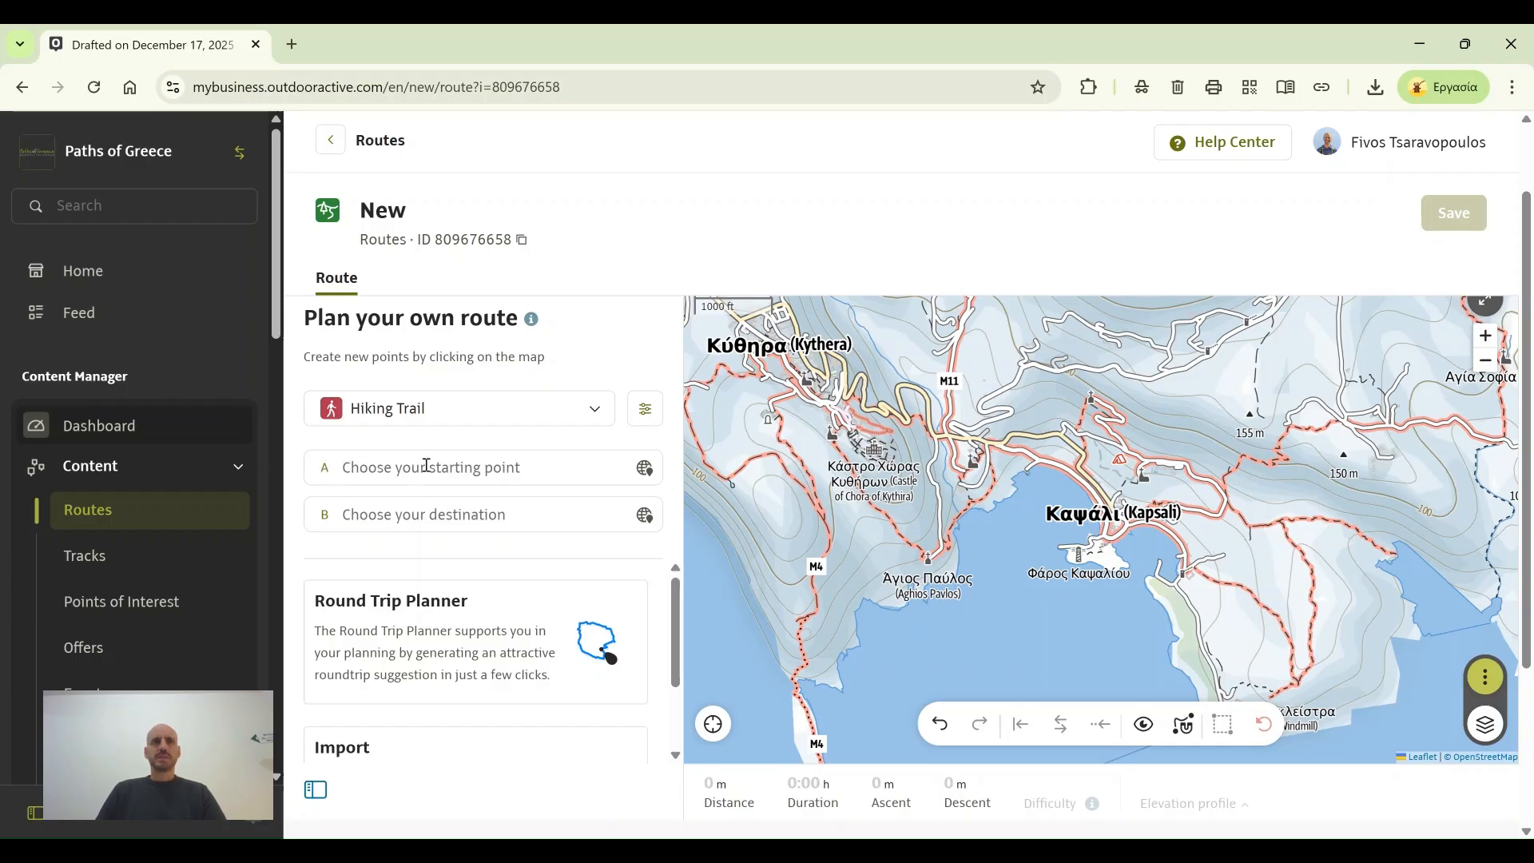
pyautogui.click(353, 469)
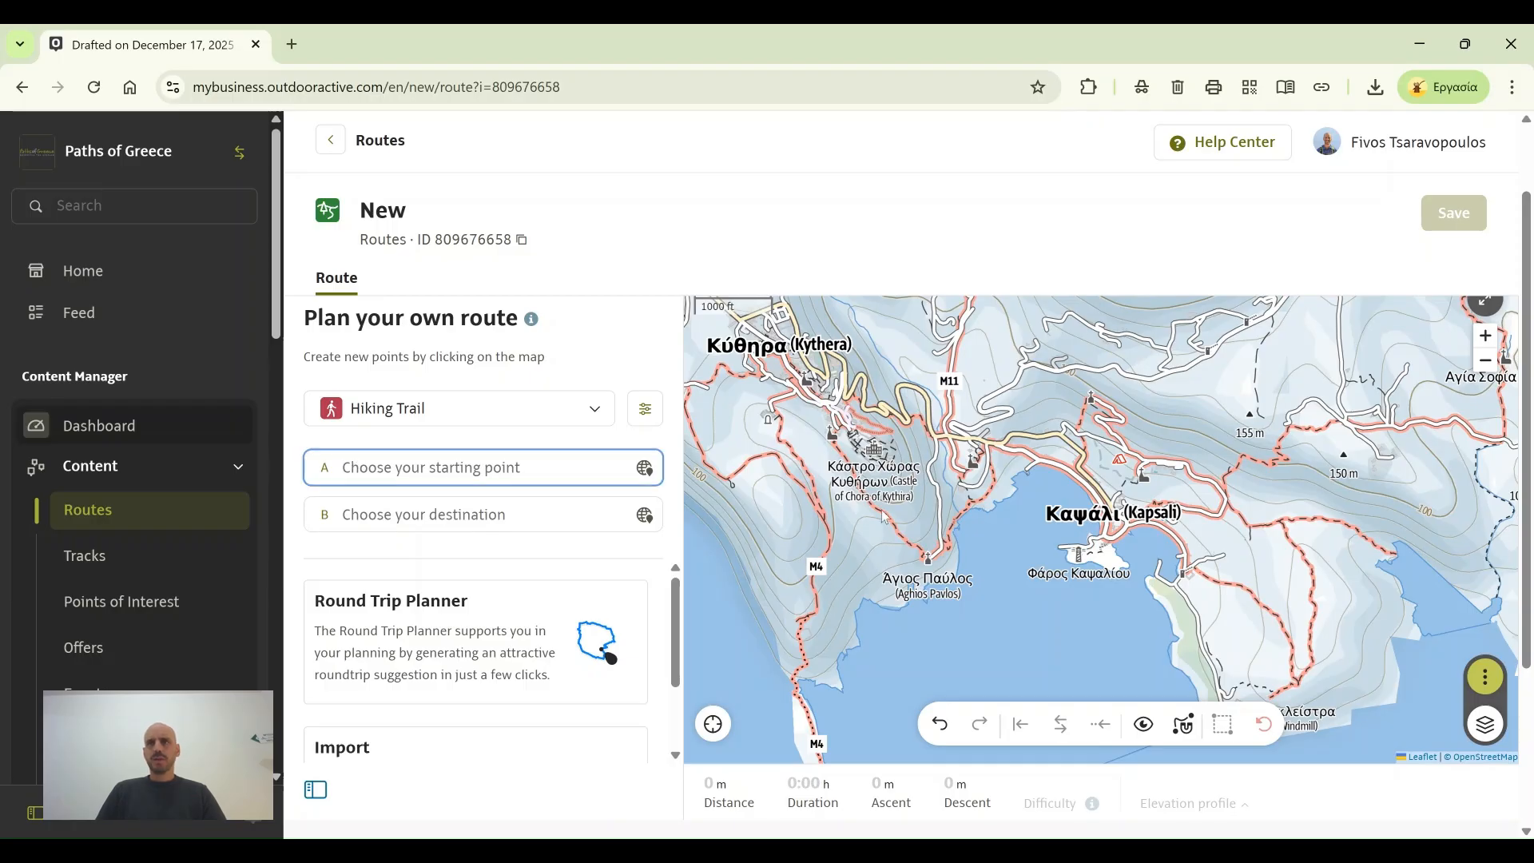
pyautogui.scroll(4, 1113, 541)
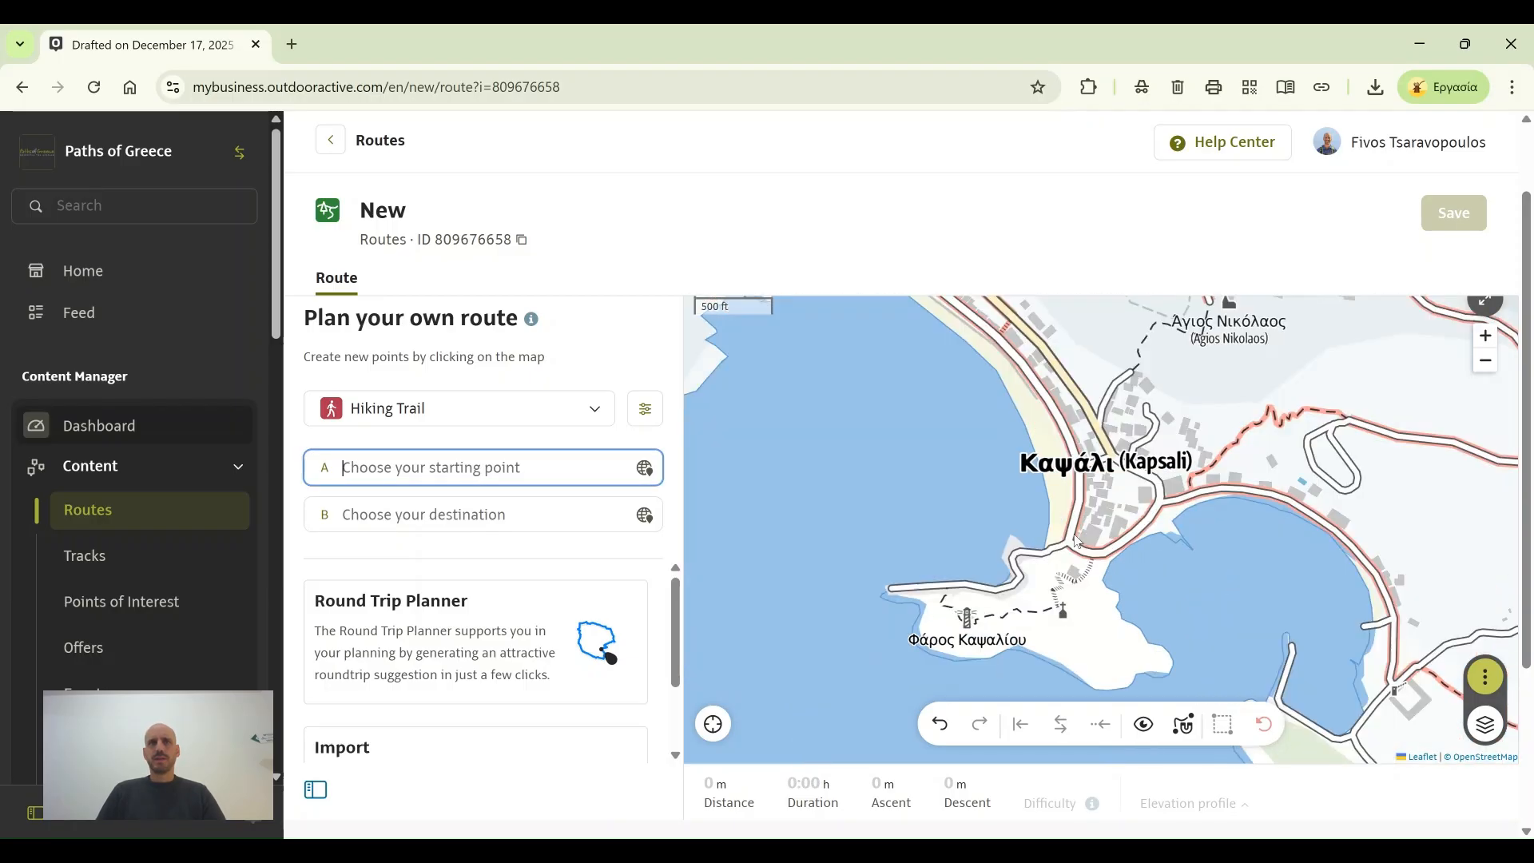
pyautogui.scroll(1, 1075, 549)
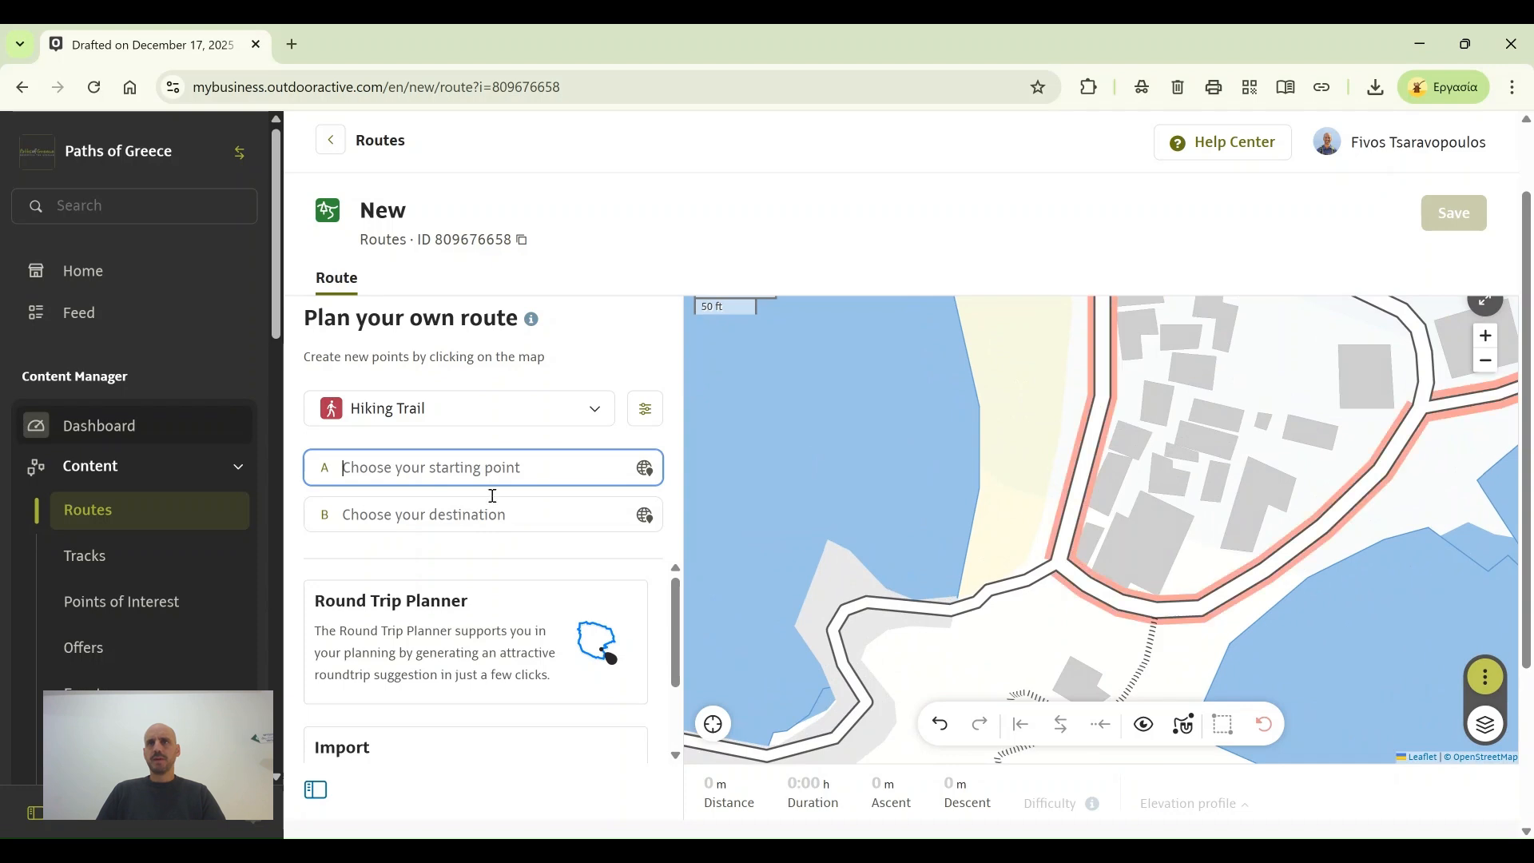
pyautogui.click(1055, 572)
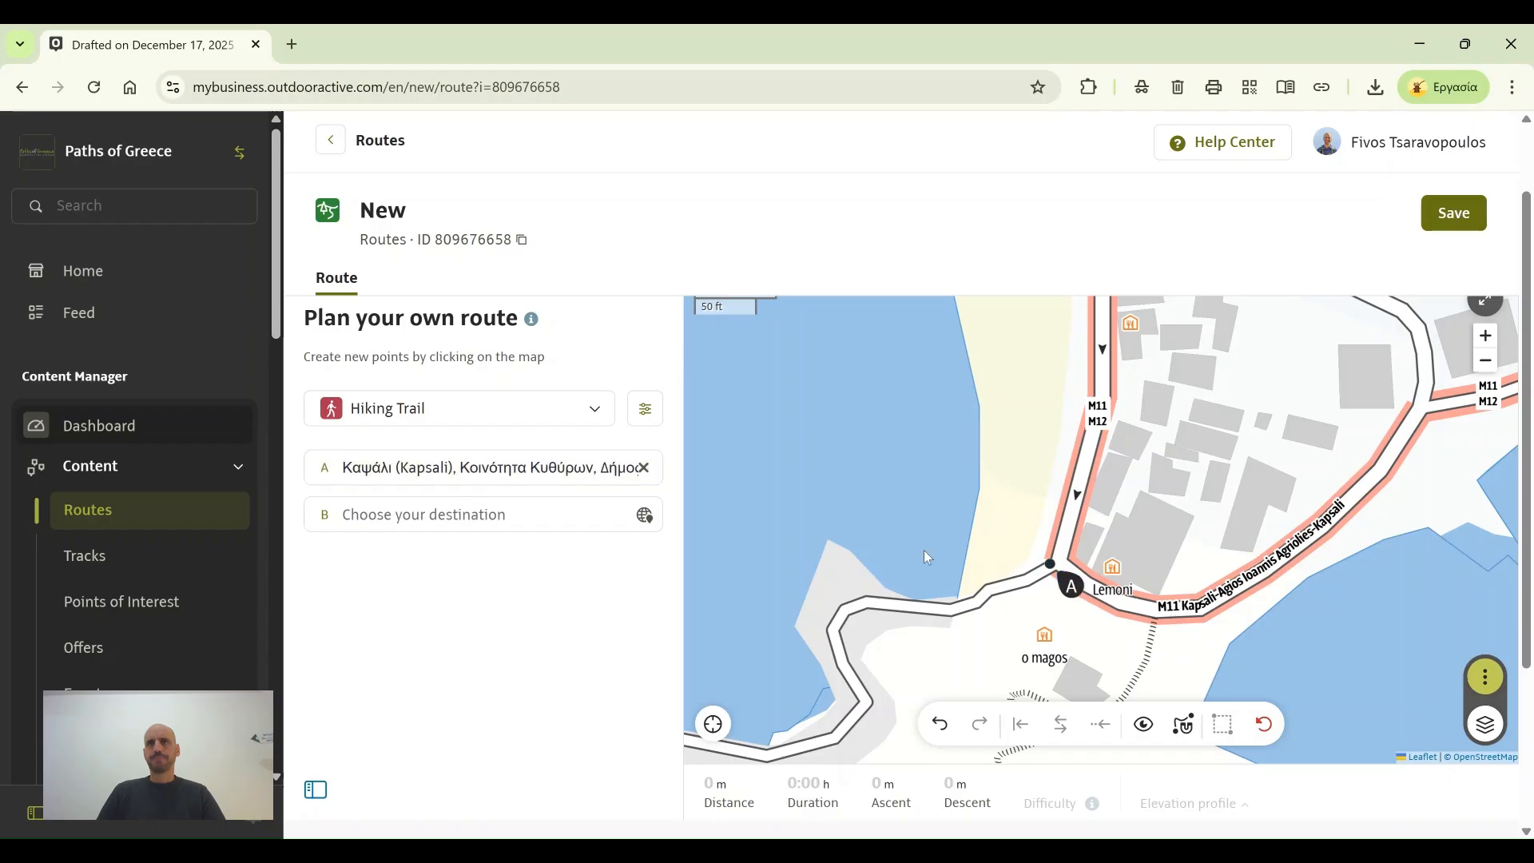
# Step: Place destination B in the town of Kythera, on the road junction just east of the parking symbol
pyautogui.scroll(-3, 942, 596)
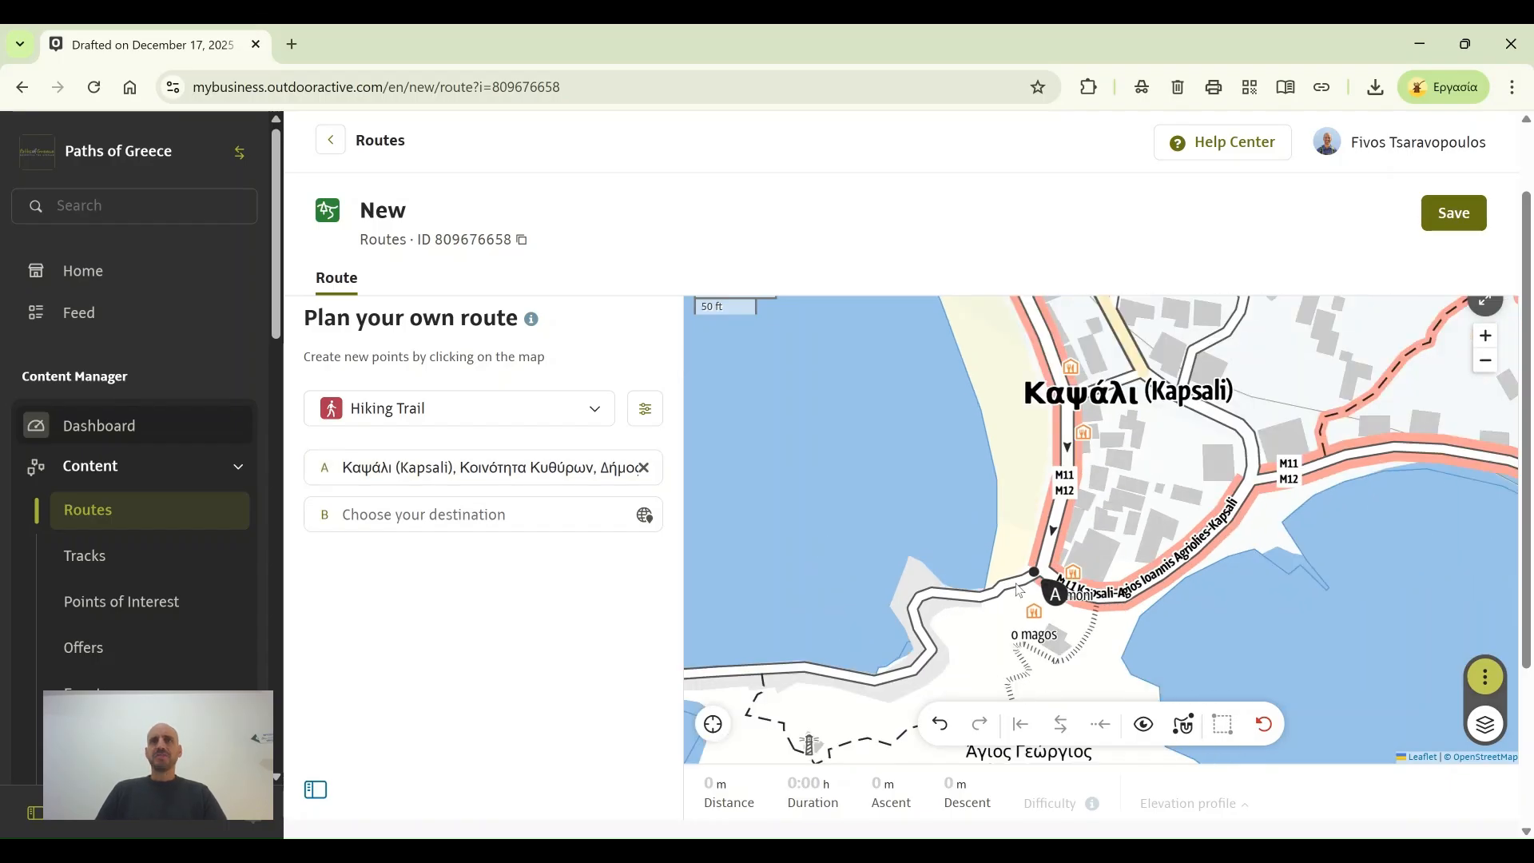
pyautogui.moveTo(886, 534); pyautogui.dragTo(1152, 596)
pyautogui.scroll(-1, 1152, 596)
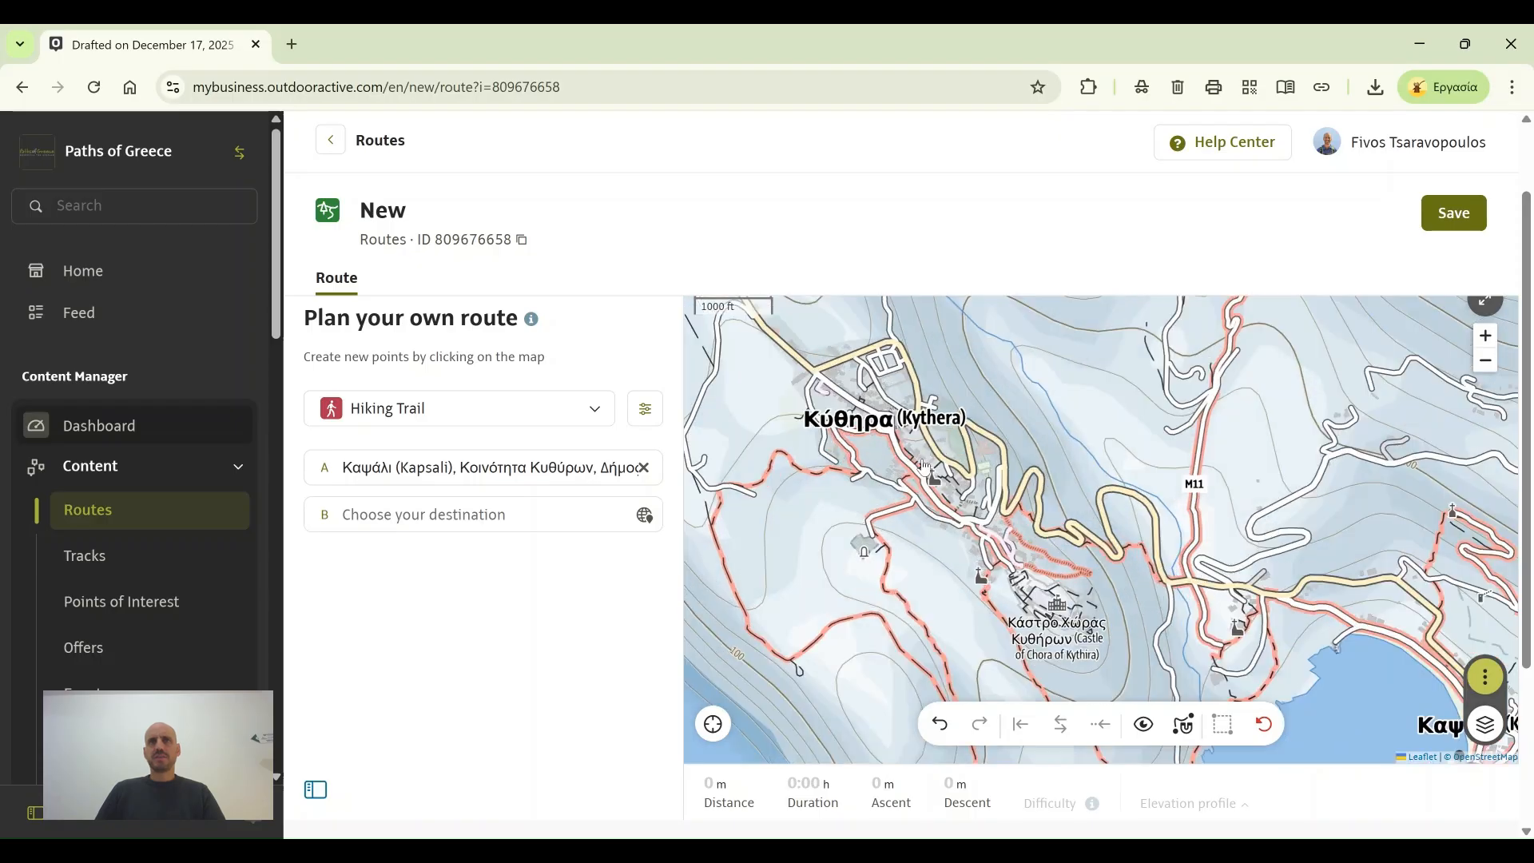
pyautogui.scroll(2, 925, 475)
pyautogui.scroll(3, 849, 411)
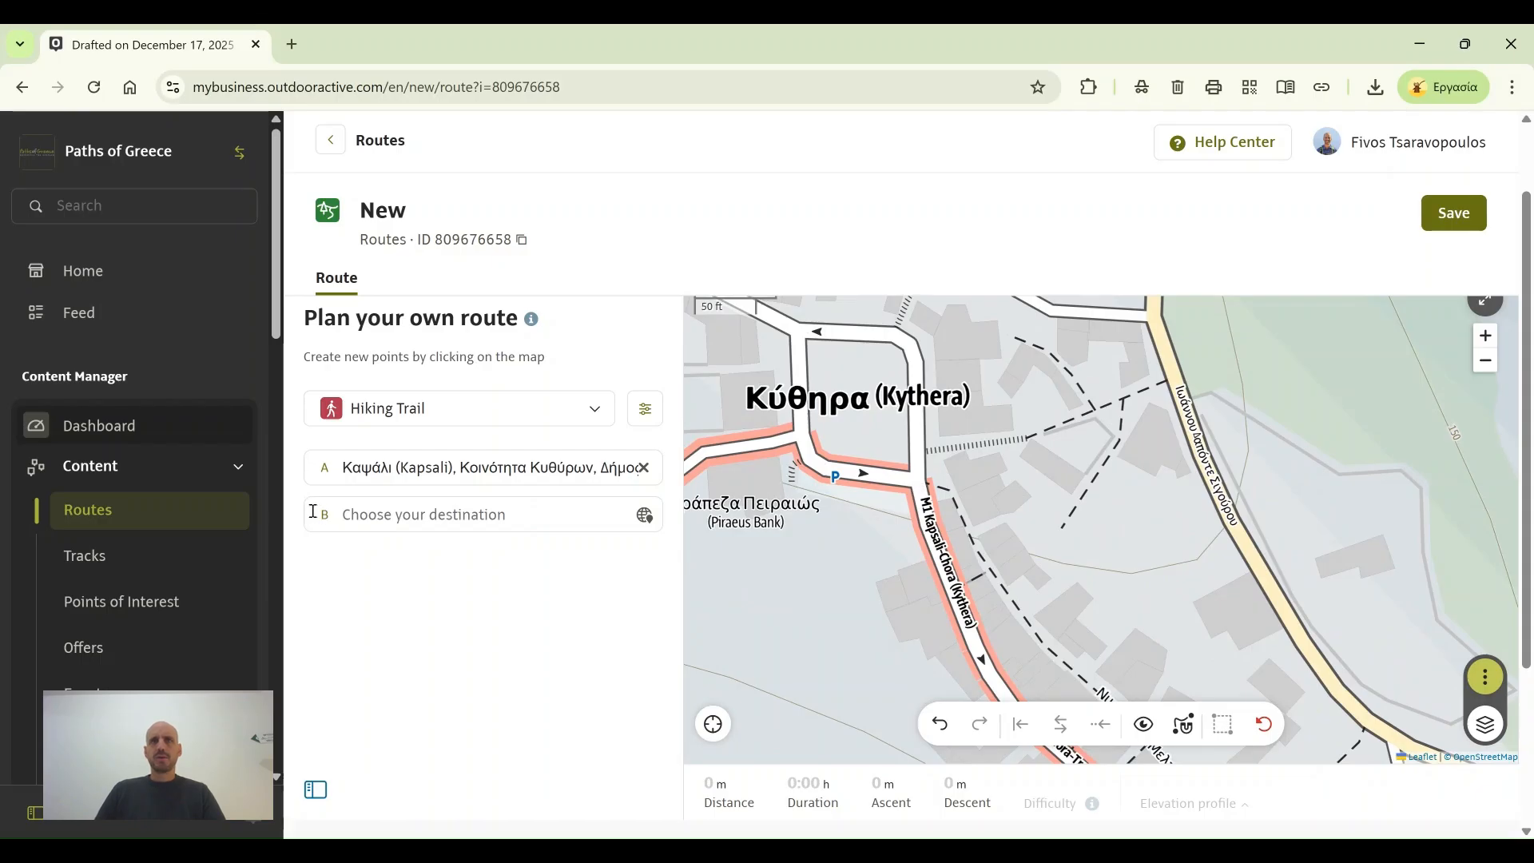
pyautogui.click(350, 512)
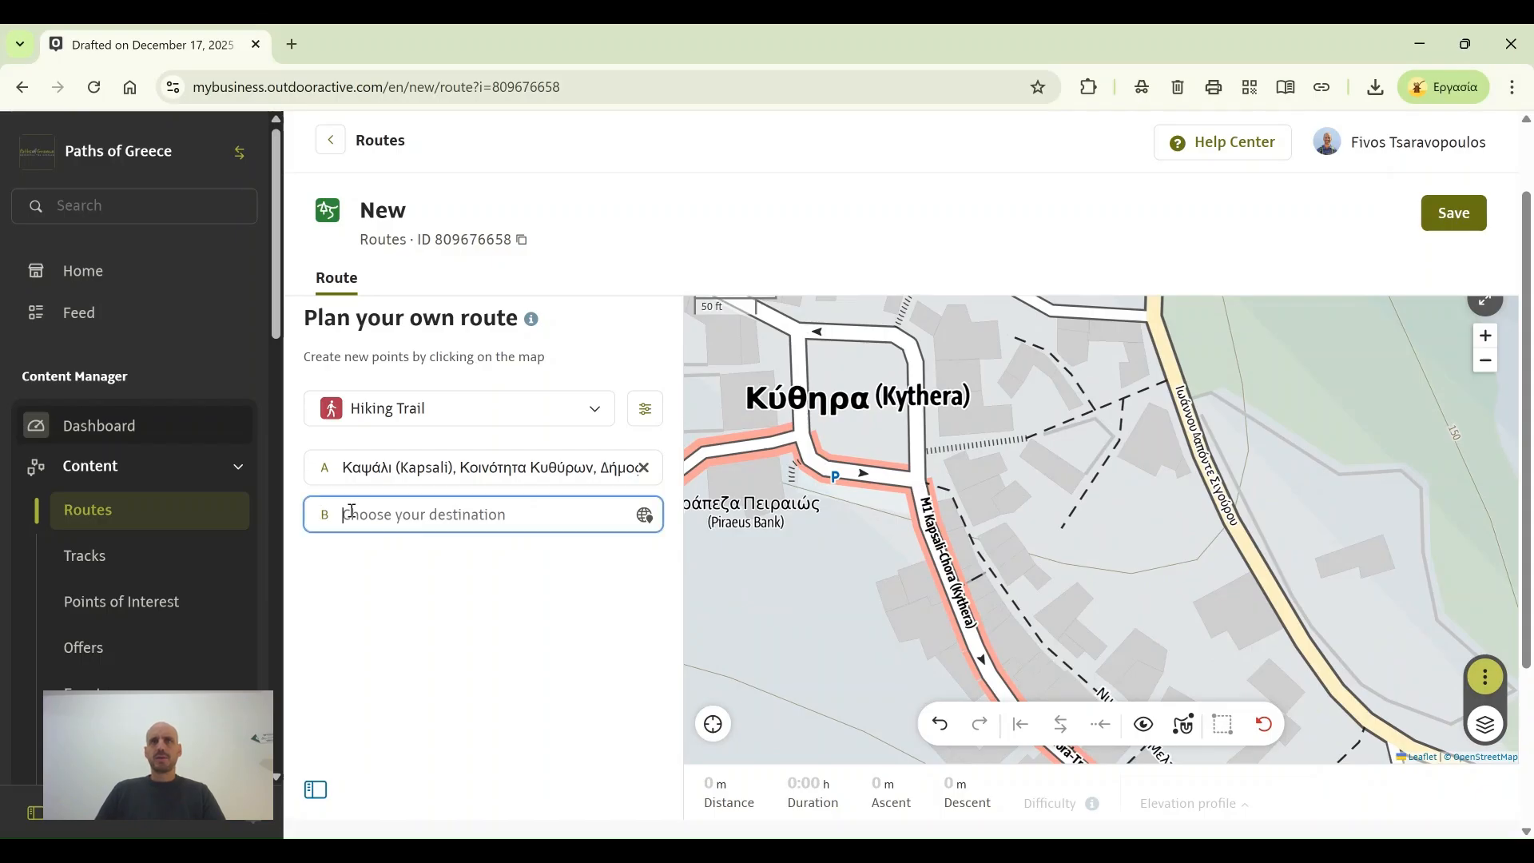
pyautogui.click(917, 485)
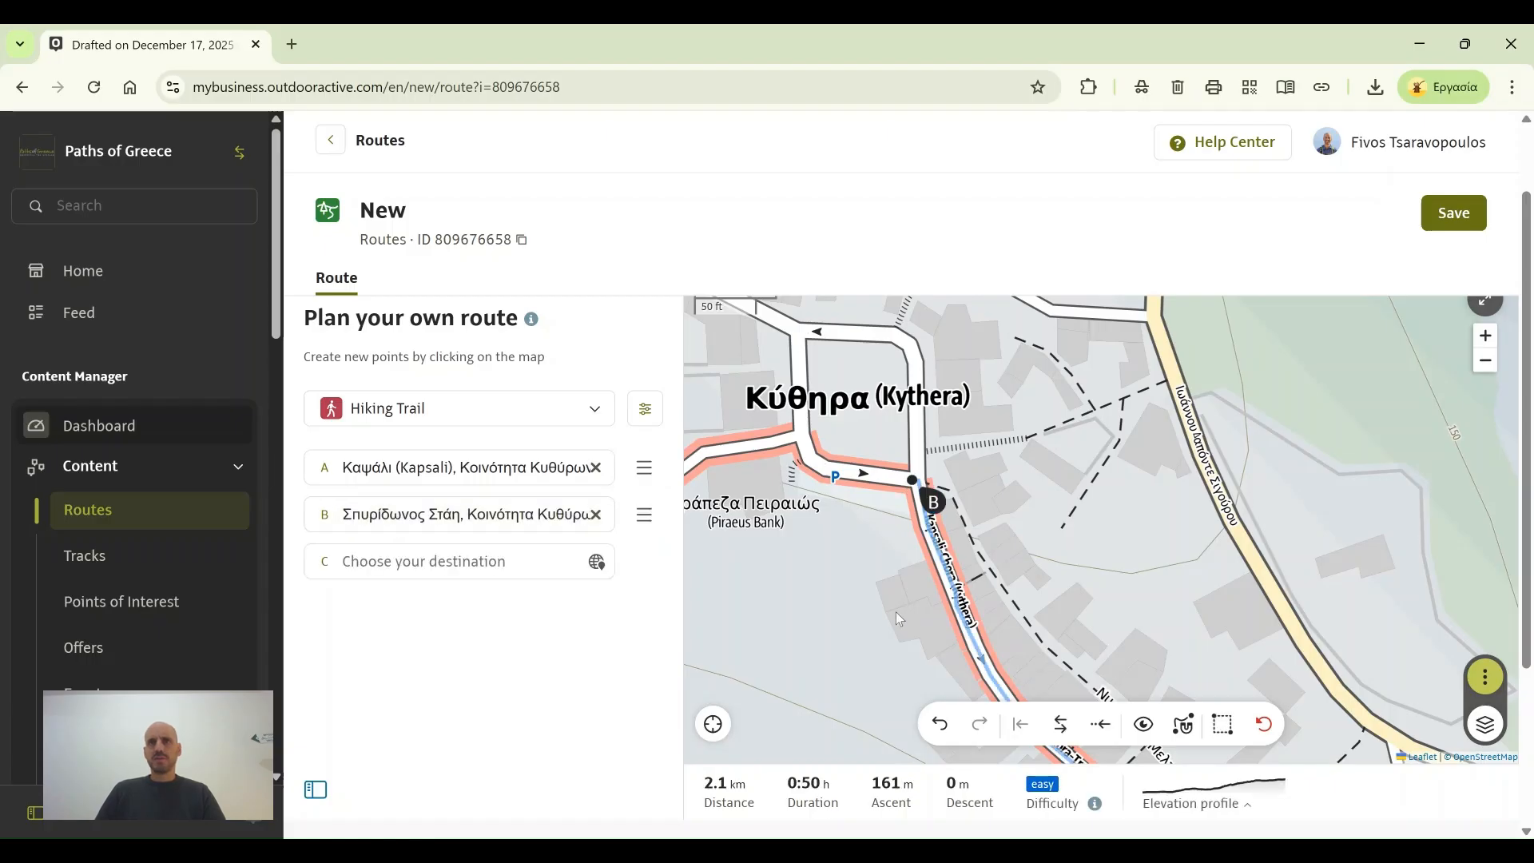
# Step: Examine the planned route between Kapsali and Kythera, checking how closely it follows the marked M1 trail
pyautogui.scroll(-3, 901, 619)
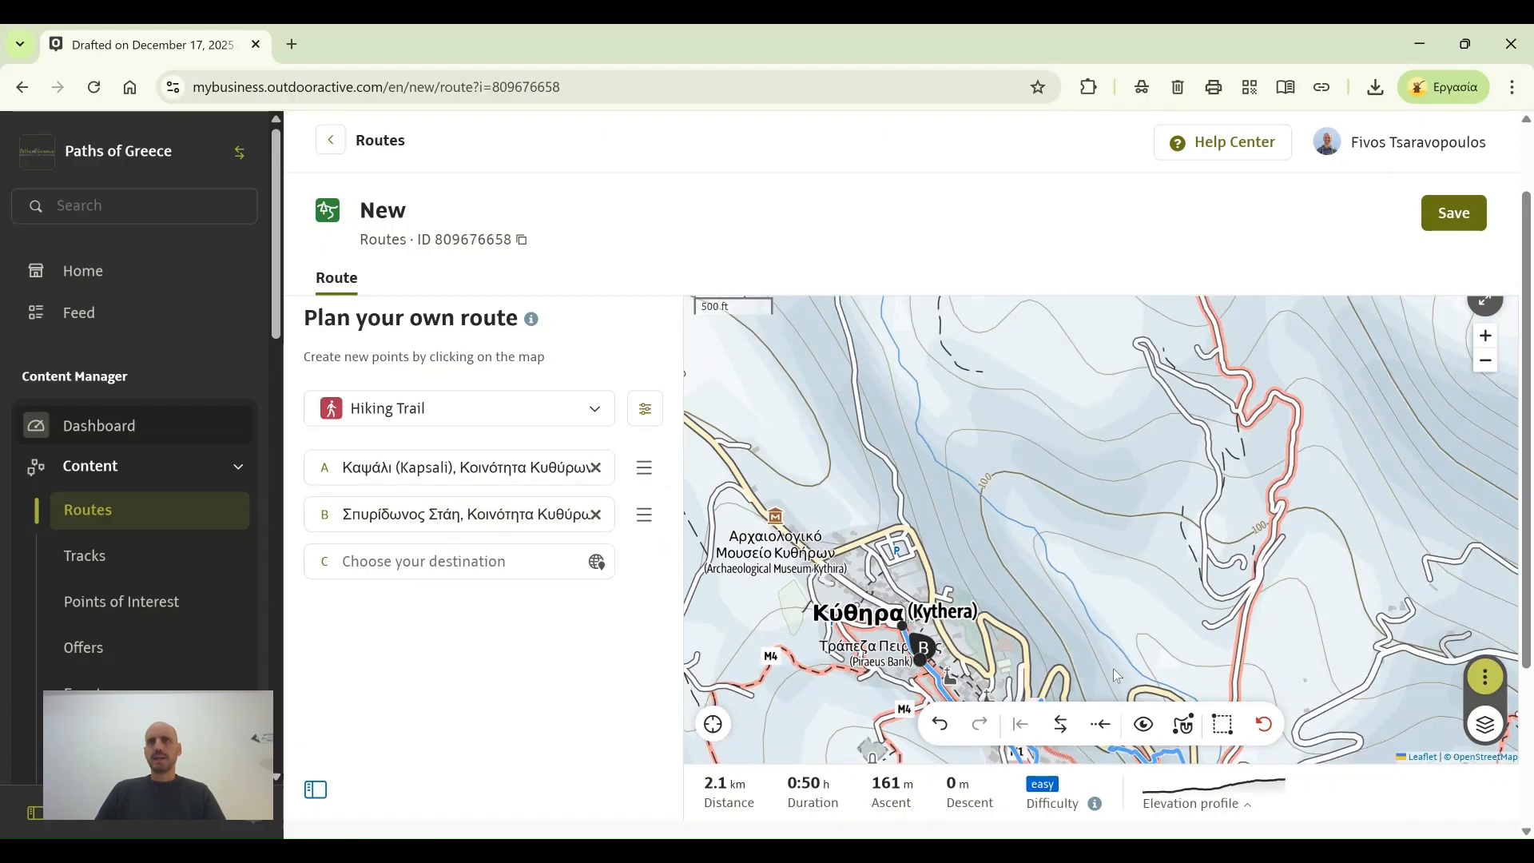
pyautogui.moveTo(1117, 675); pyautogui.dragTo(1047, 419)
pyautogui.moveTo(1120, 593)
pyautogui.mouseDown()
pyautogui.moveTo(1051, 571)
pyautogui.moveTo(1025, 585)
pyautogui.mouseUp()
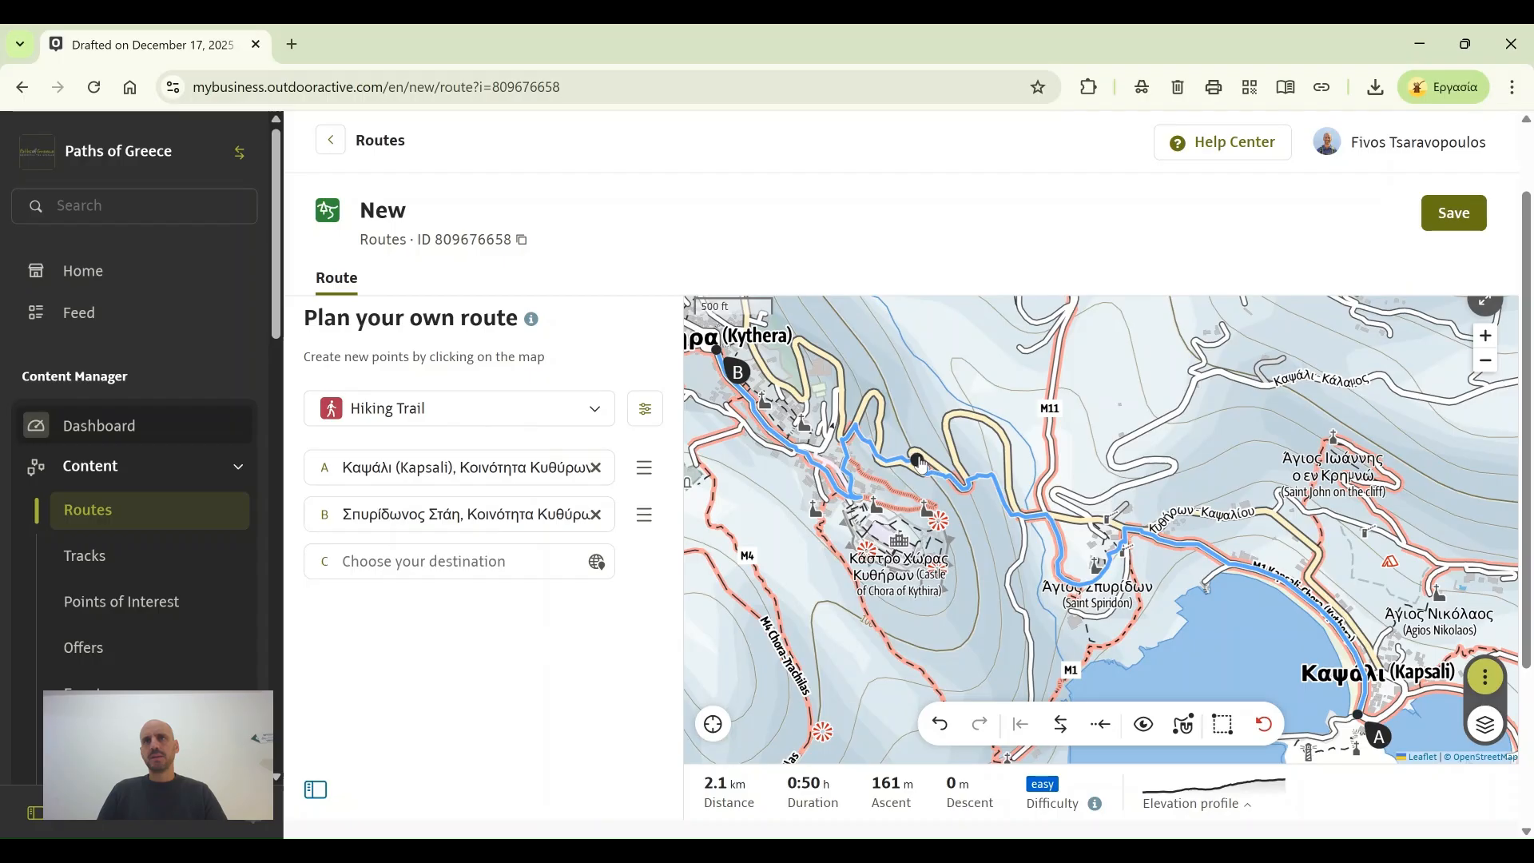
pyautogui.scroll(5, 921, 465)
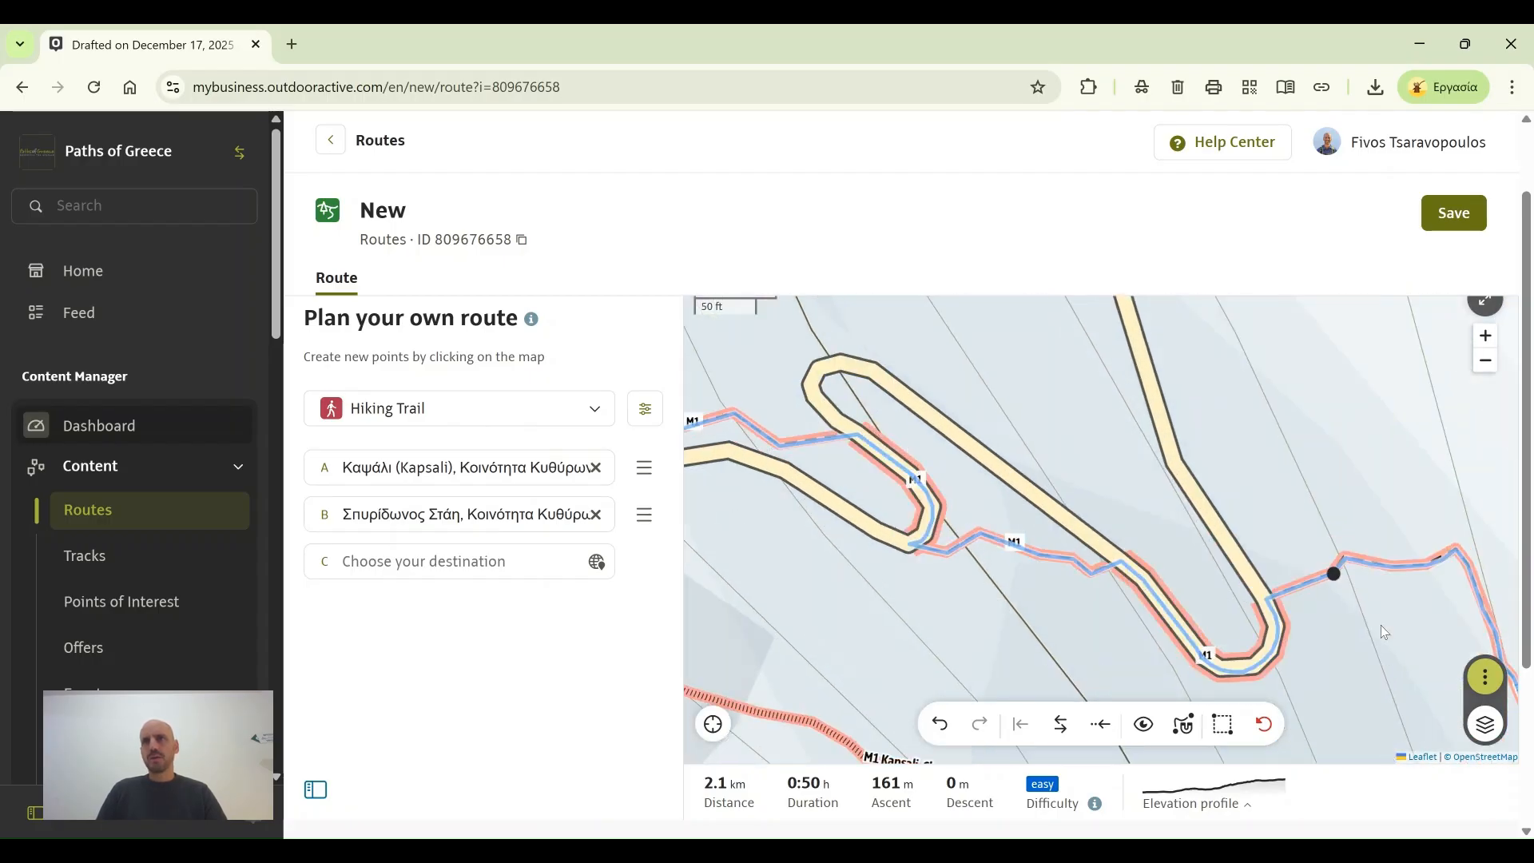
pyautogui.moveTo(1396, 689); pyautogui.dragTo(1018, 437)
pyautogui.scroll(-2, 1065, 546)
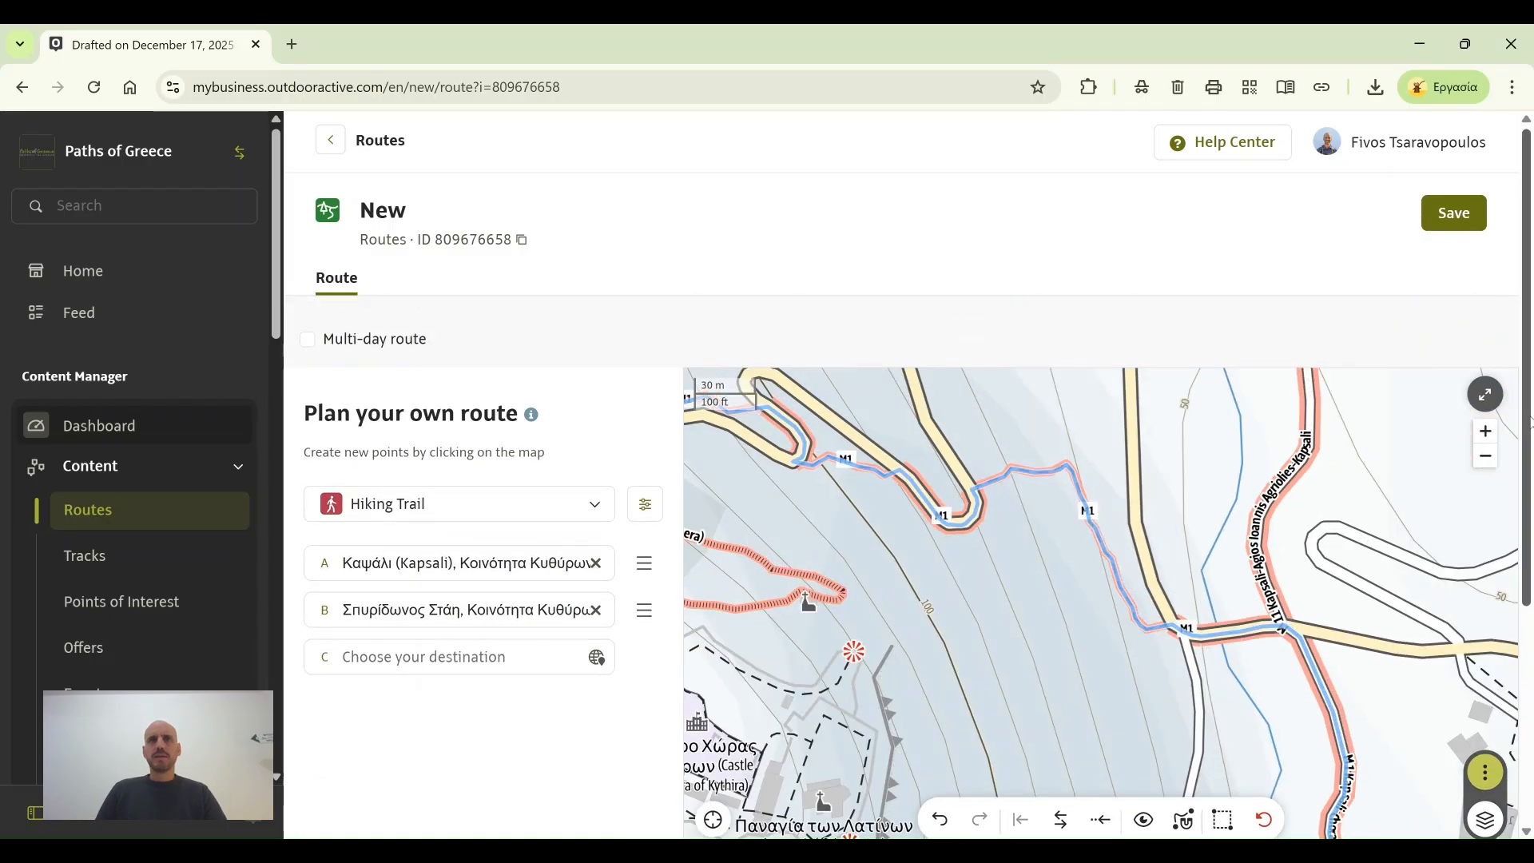
# Step: Reroute the trail between Kapsali and Kythera by pulling its middle section onto the path northwest of Aghios Pavlos as intermediate point B
pyautogui.scroll(-1, 1528, 431)
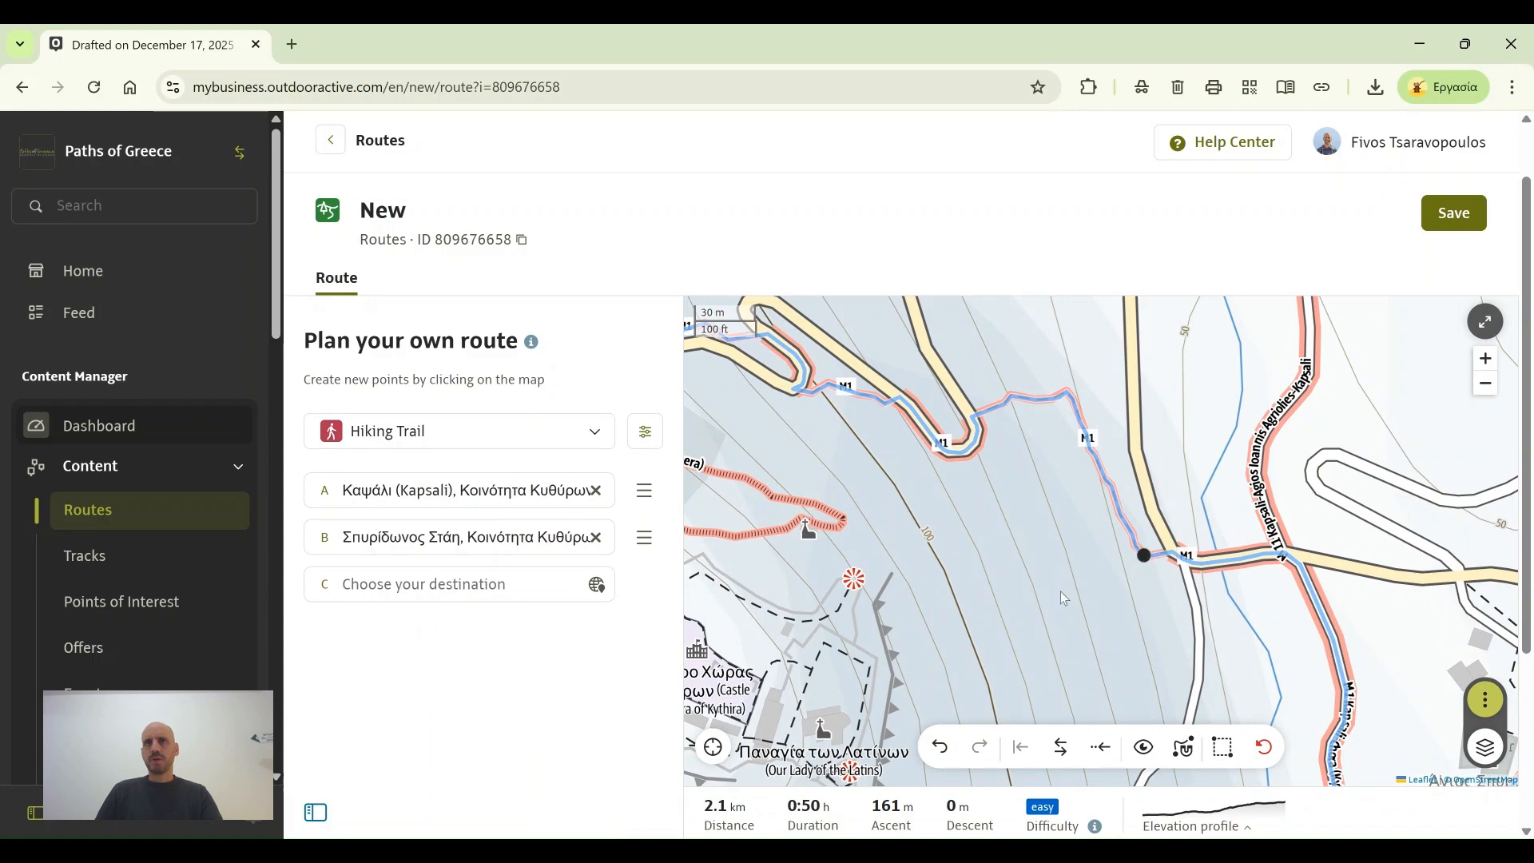
pyautogui.scroll(-3, 1097, 604)
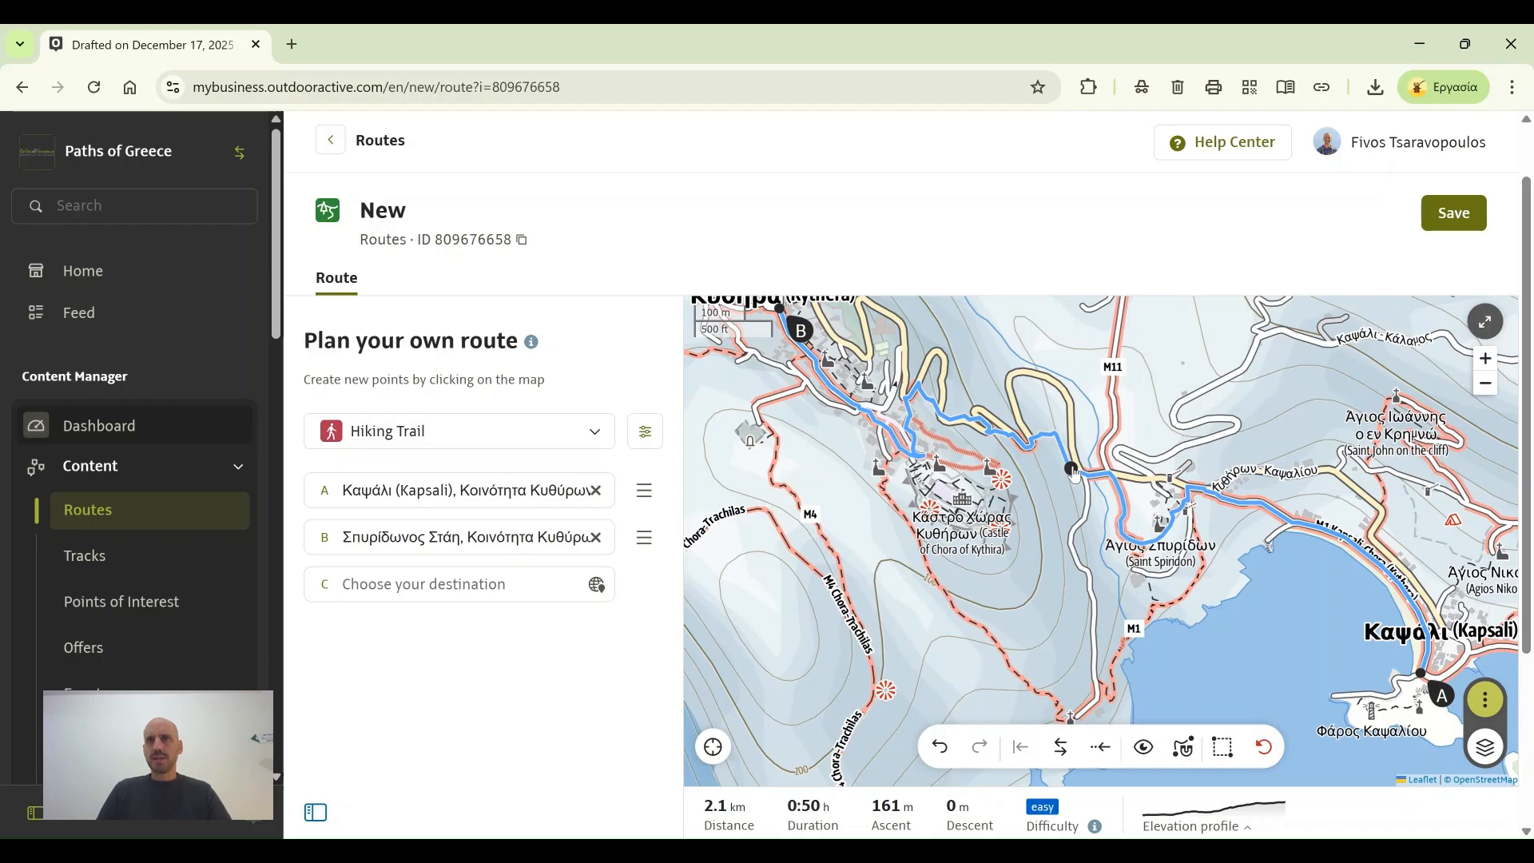
pyautogui.moveTo(1072, 472)
pyautogui.mouseDown()
pyautogui.moveTo(1055, 544)
pyautogui.moveTo(999, 636)
pyautogui.mouseUp()
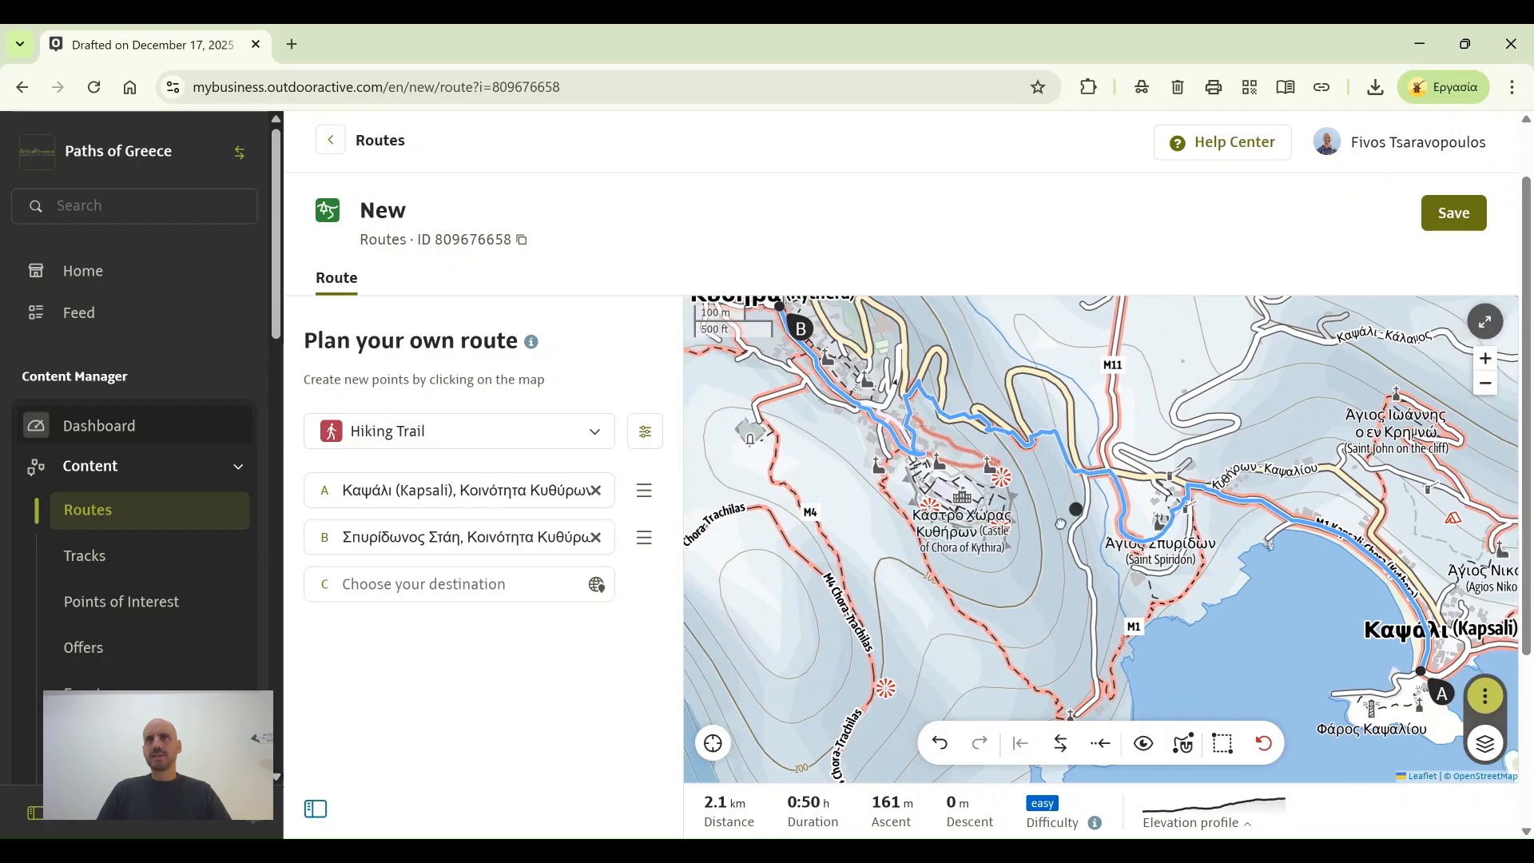
pyautogui.moveTo(1061, 524); pyautogui.dragTo(985, 627)
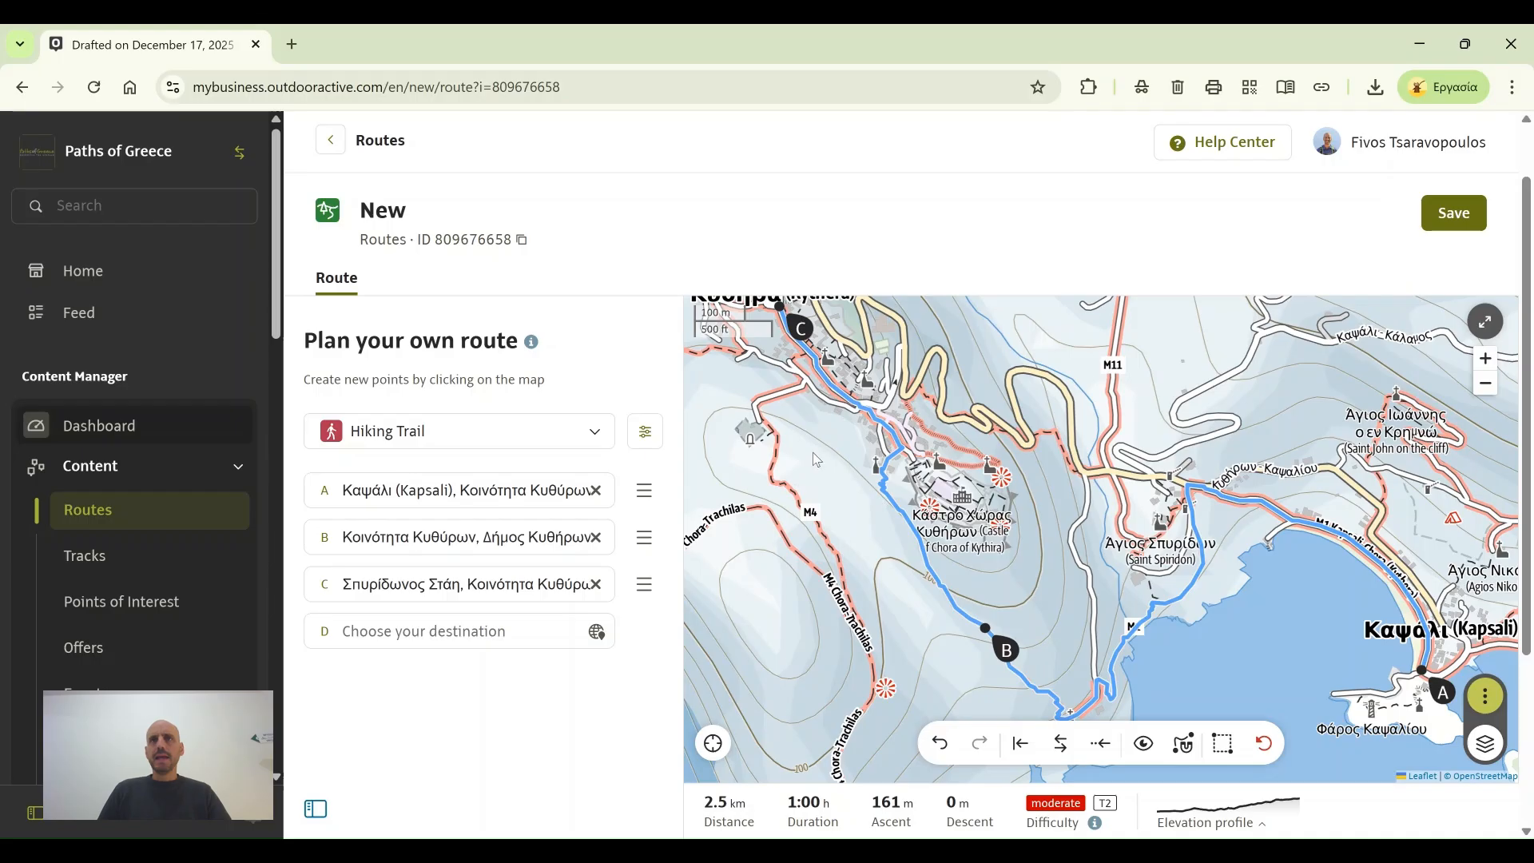
# Step: Examine the map around the town of Kythera and along the M4 trail south to the Trahilos peninsula
pyautogui.moveTo(816, 449); pyautogui.dragTo(1067, 605)
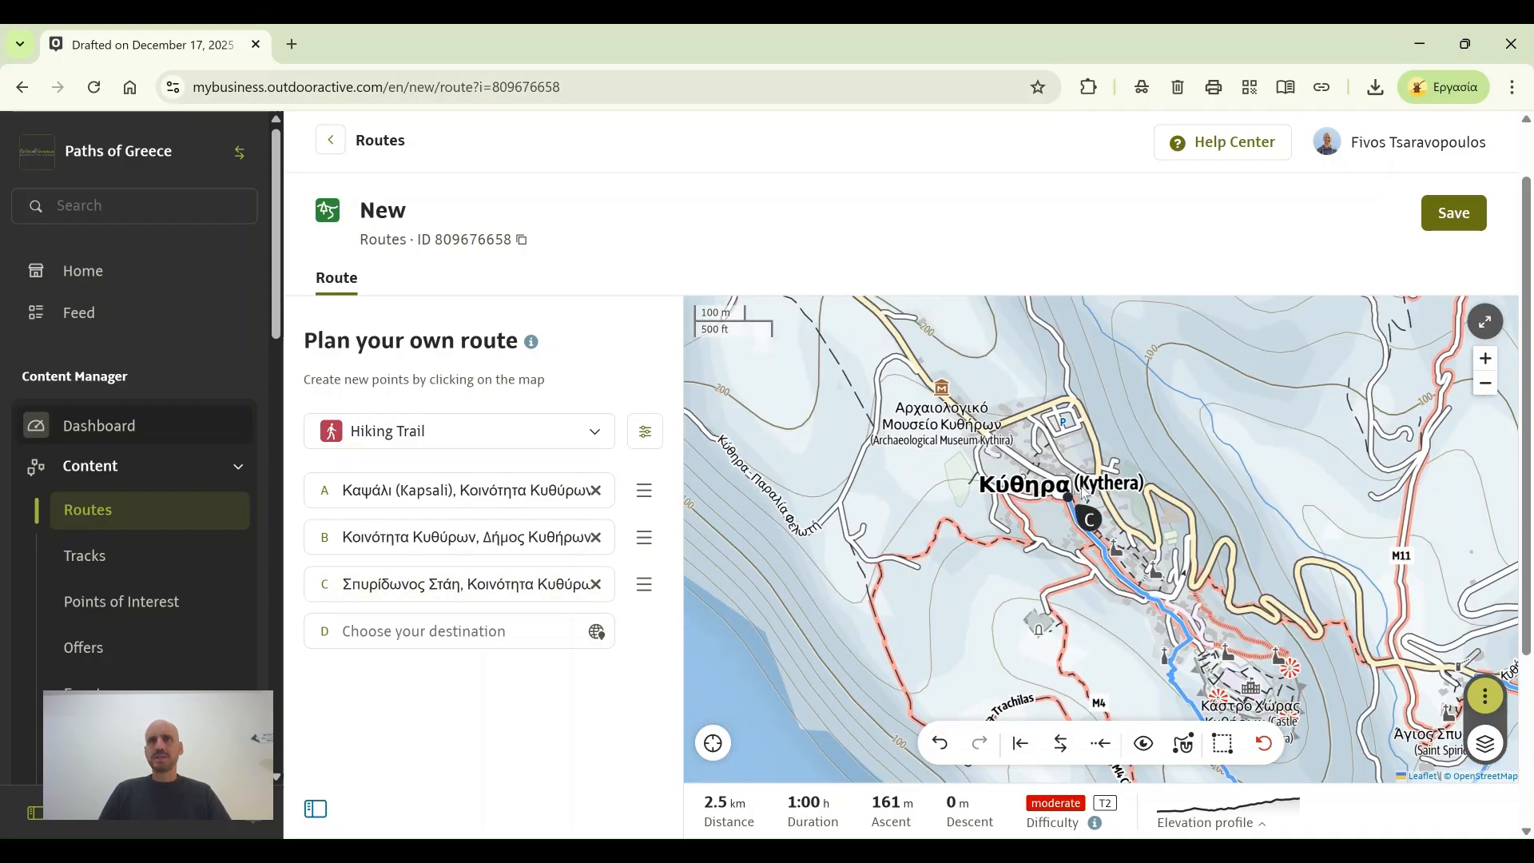
pyautogui.scroll(2, 1099, 507)
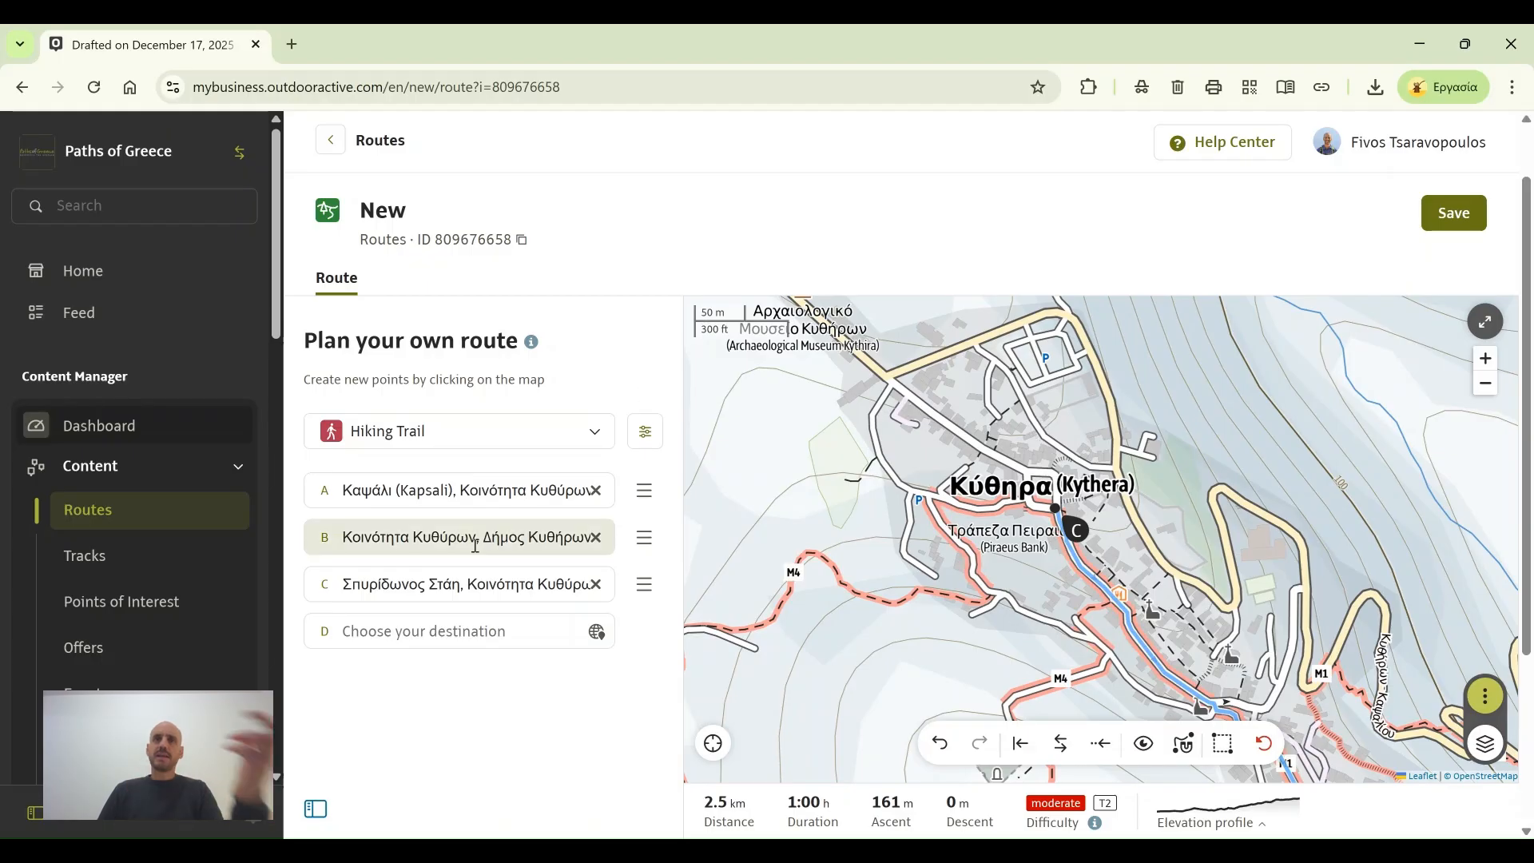
pyautogui.moveTo(822, 668); pyautogui.dragTo(1053, 539)
pyautogui.scroll(-1, 1052, 538)
pyautogui.moveTo(856, 545); pyautogui.dragTo(751, 391)
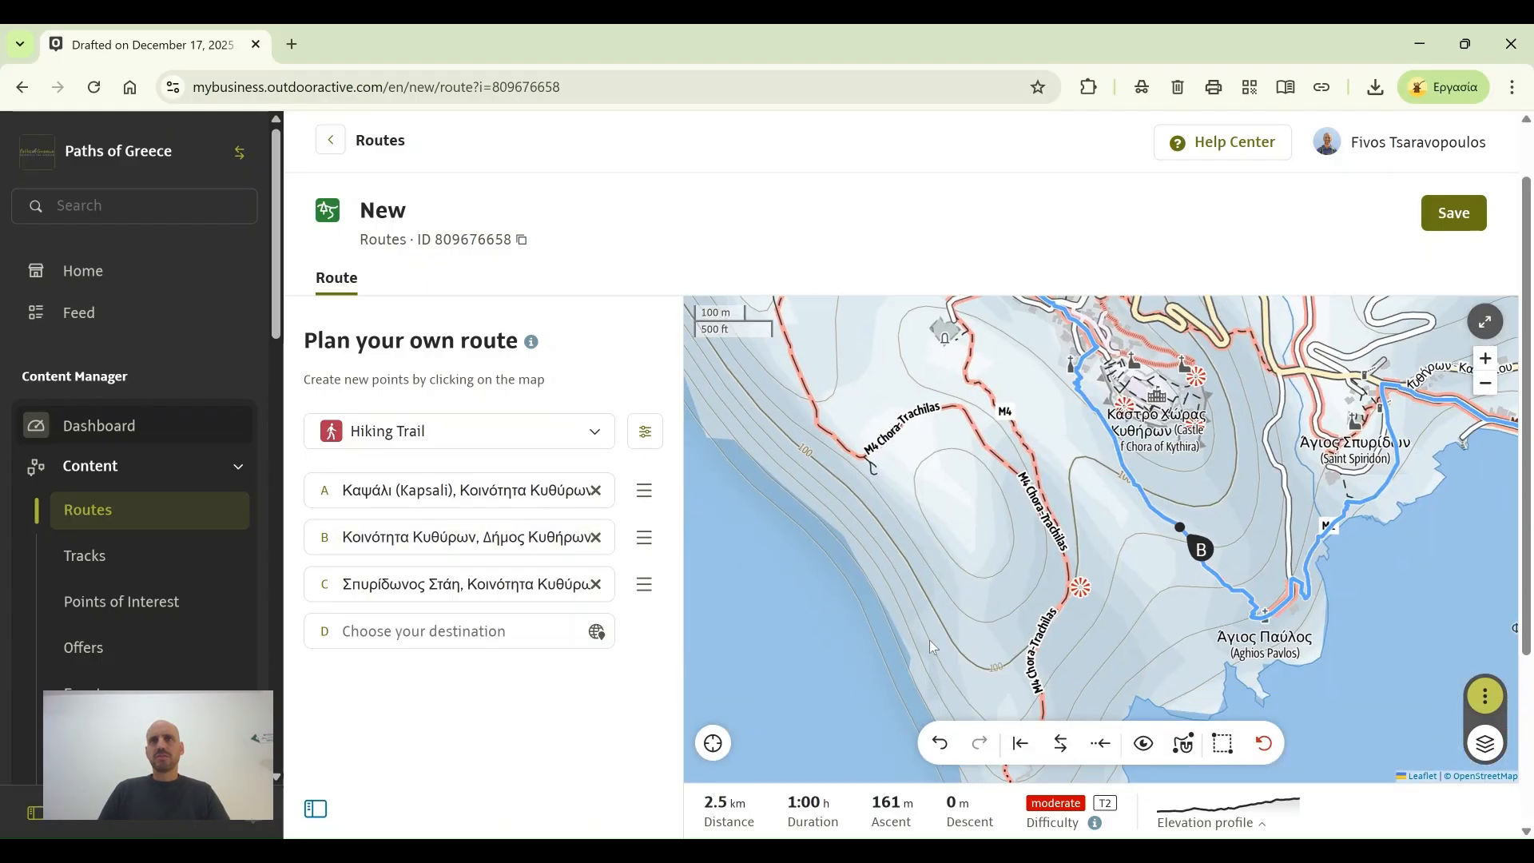
pyautogui.moveTo(929, 640); pyautogui.dragTo(855, 417)
pyautogui.moveTo(922, 694); pyautogui.dragTo(855, 509)
pyautogui.scroll(-2, 855, 509)
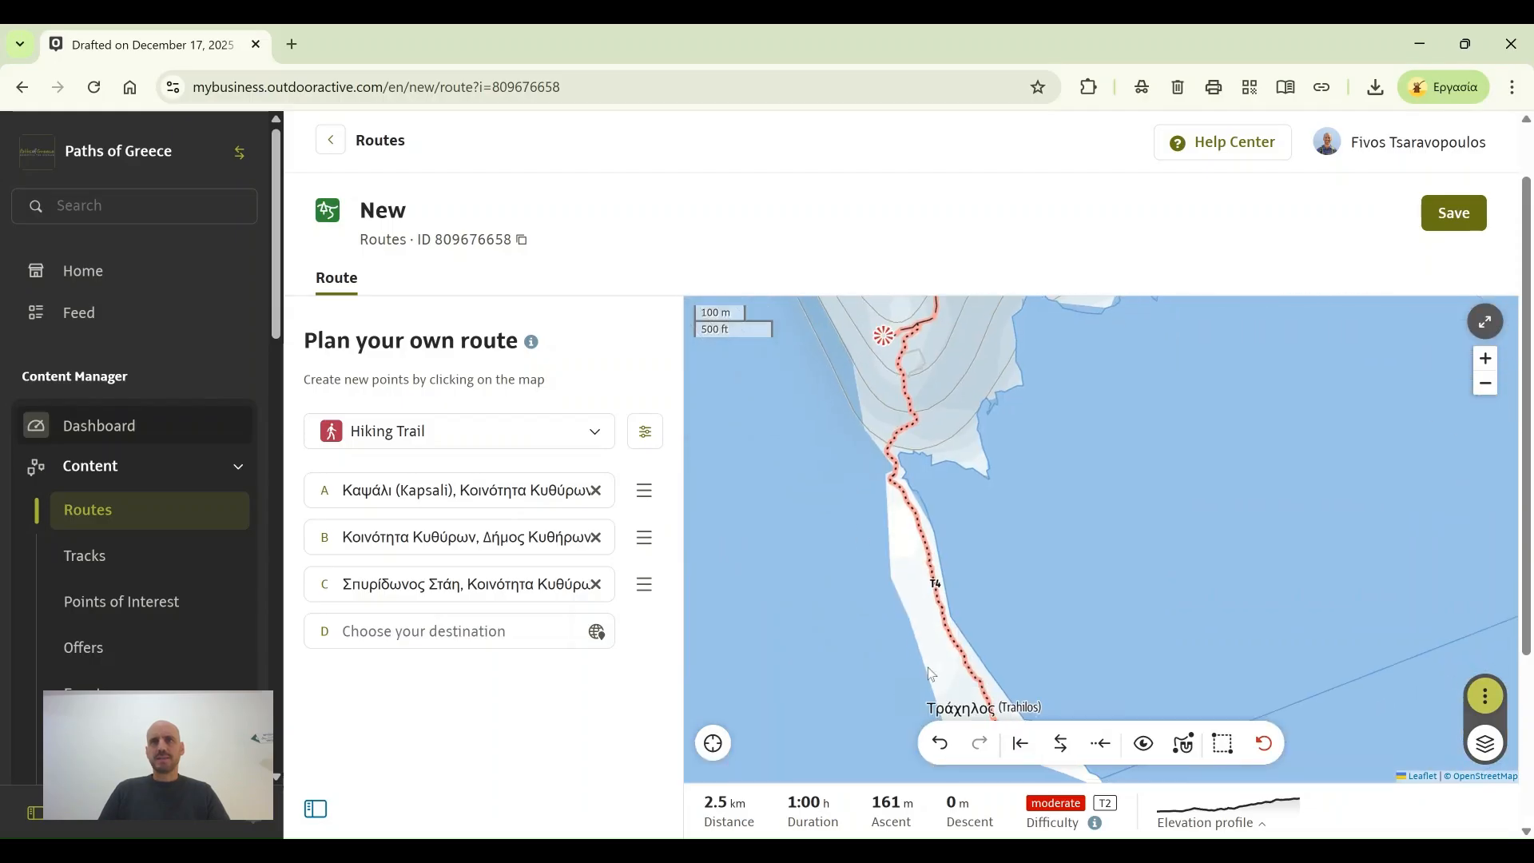
pyautogui.moveTo(823, 427); pyautogui.dragTo(868, 670)
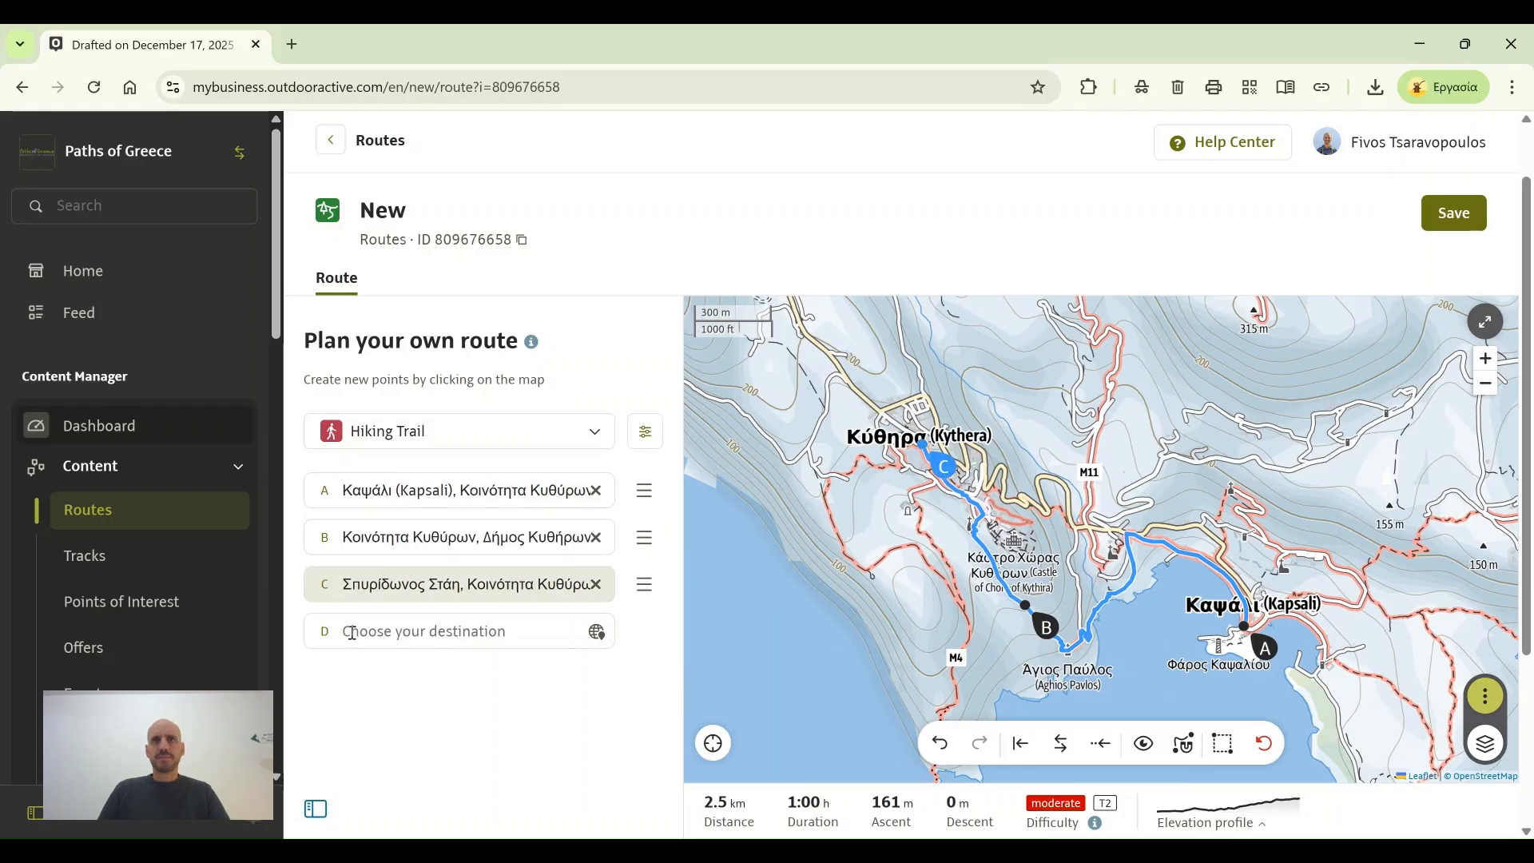
# Step: Add destination D at the southern end of the M4 trail on the Trahilos peninsula
pyautogui.click(352, 632)
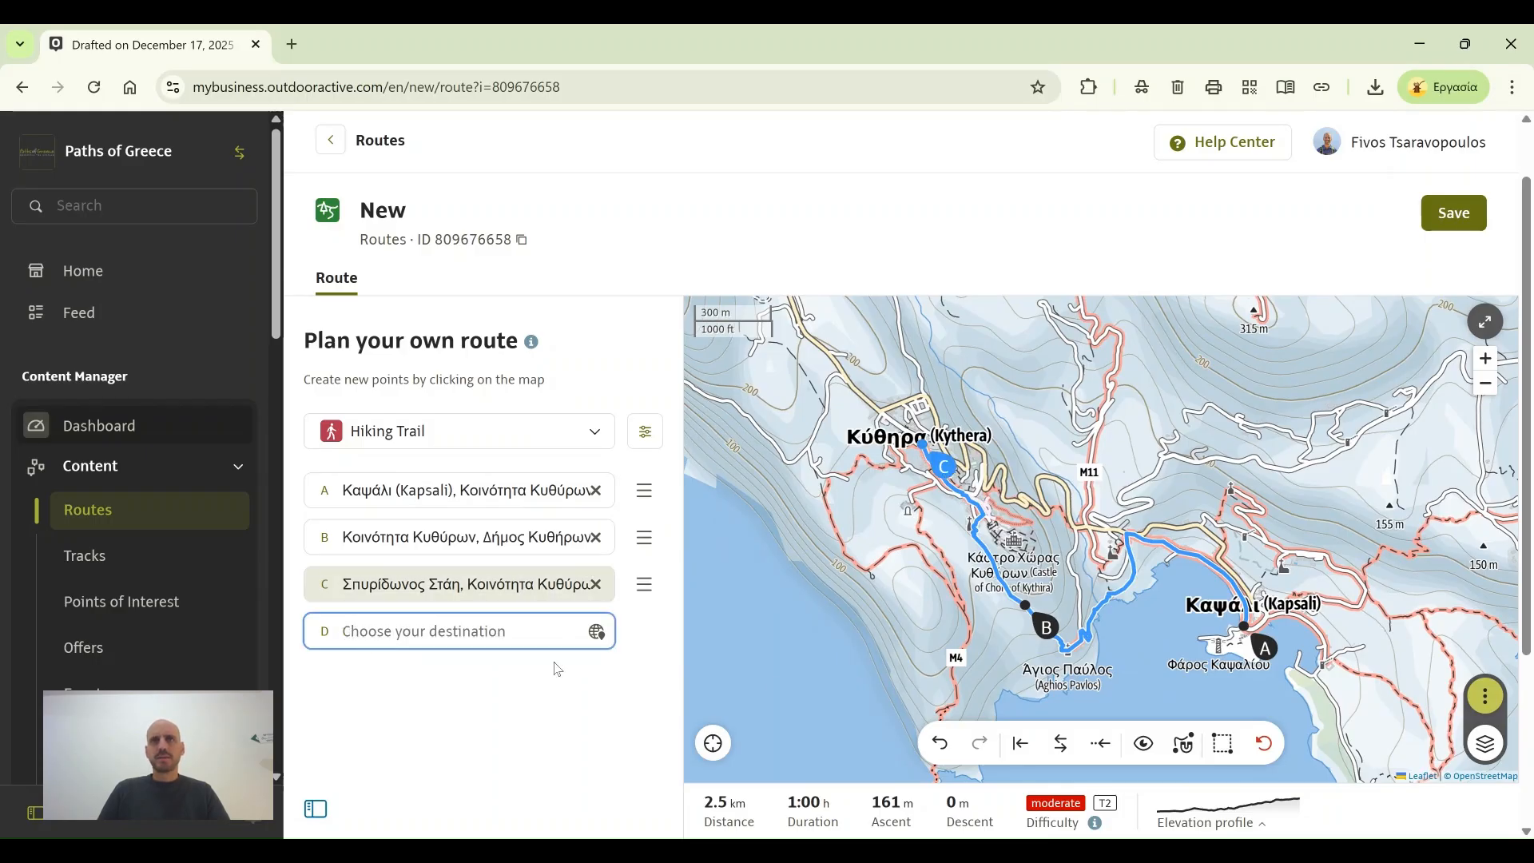
pyautogui.moveTo(894, 712); pyautogui.dragTo(832, 512)
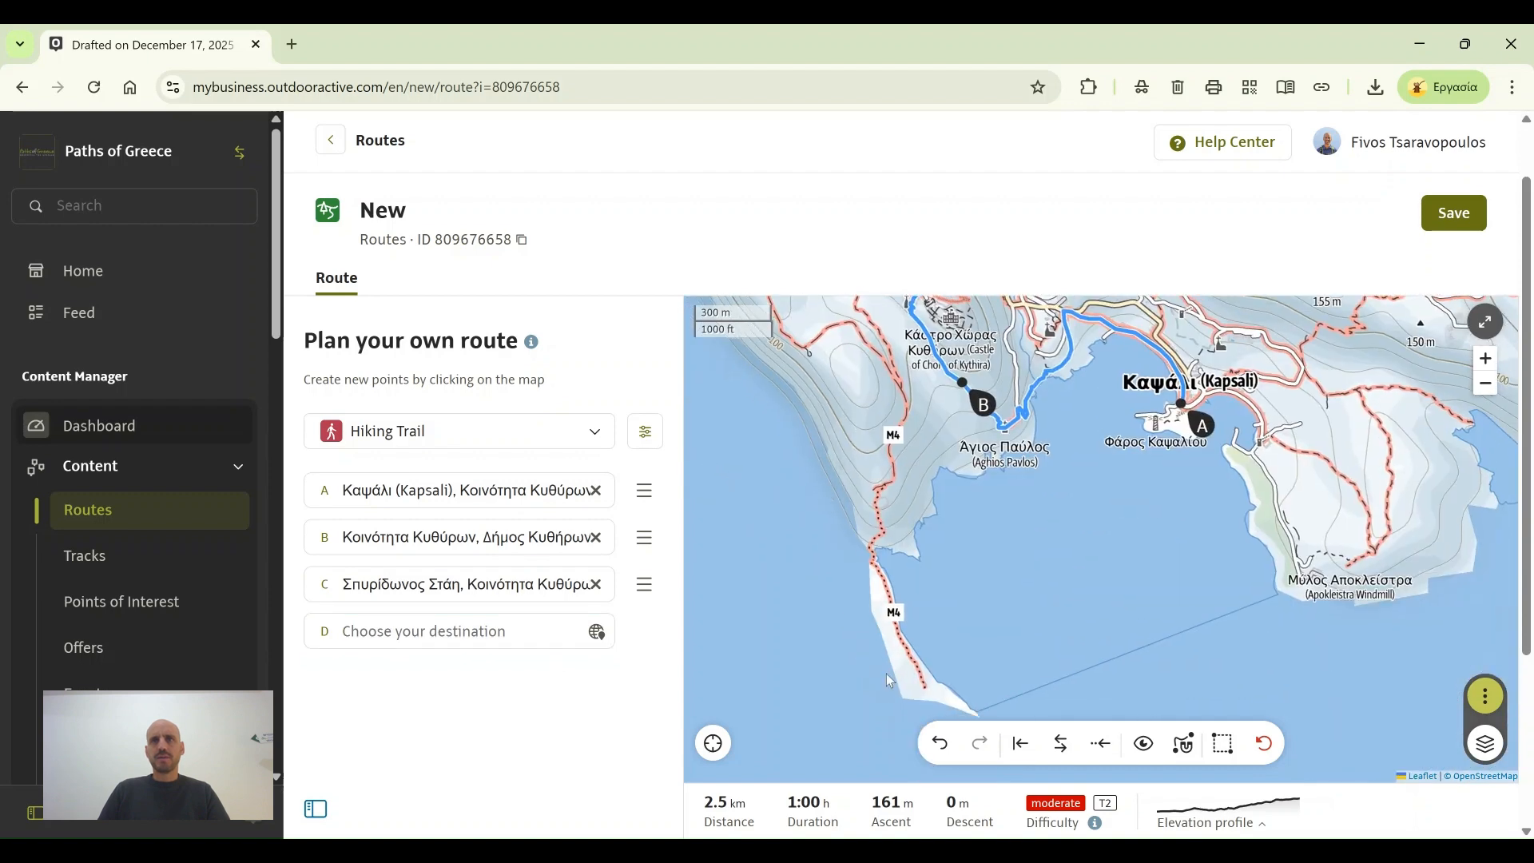
pyautogui.click(927, 690)
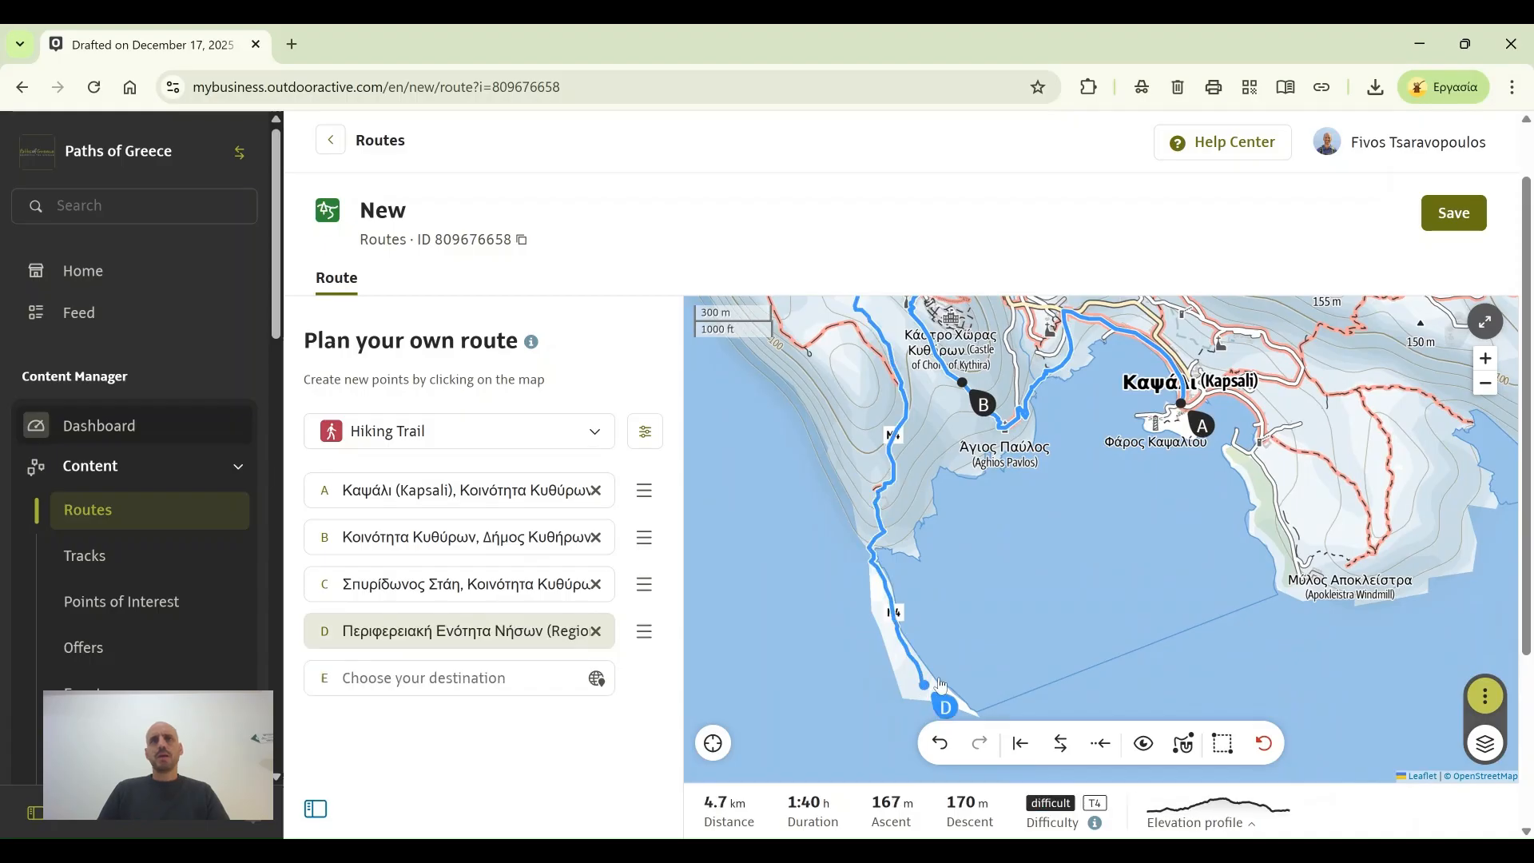
# Step: Review the extended route on the map and its elevation profile with track types, and close the profile
pyautogui.moveTo(990, 520); pyautogui.dragTo(987, 611)
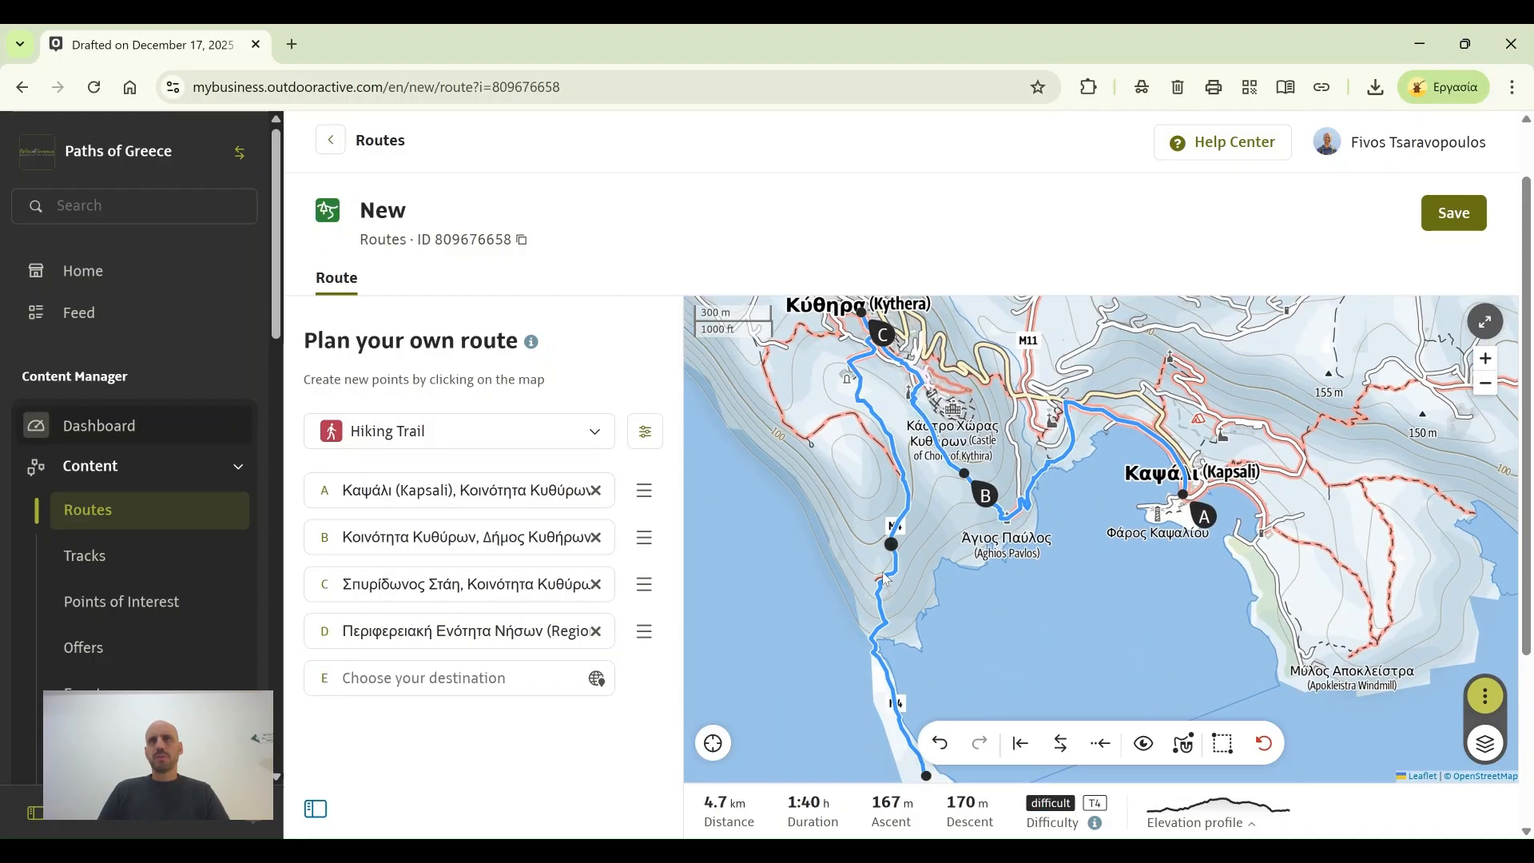
pyautogui.moveTo(836, 673); pyautogui.dragTo(800, 502)
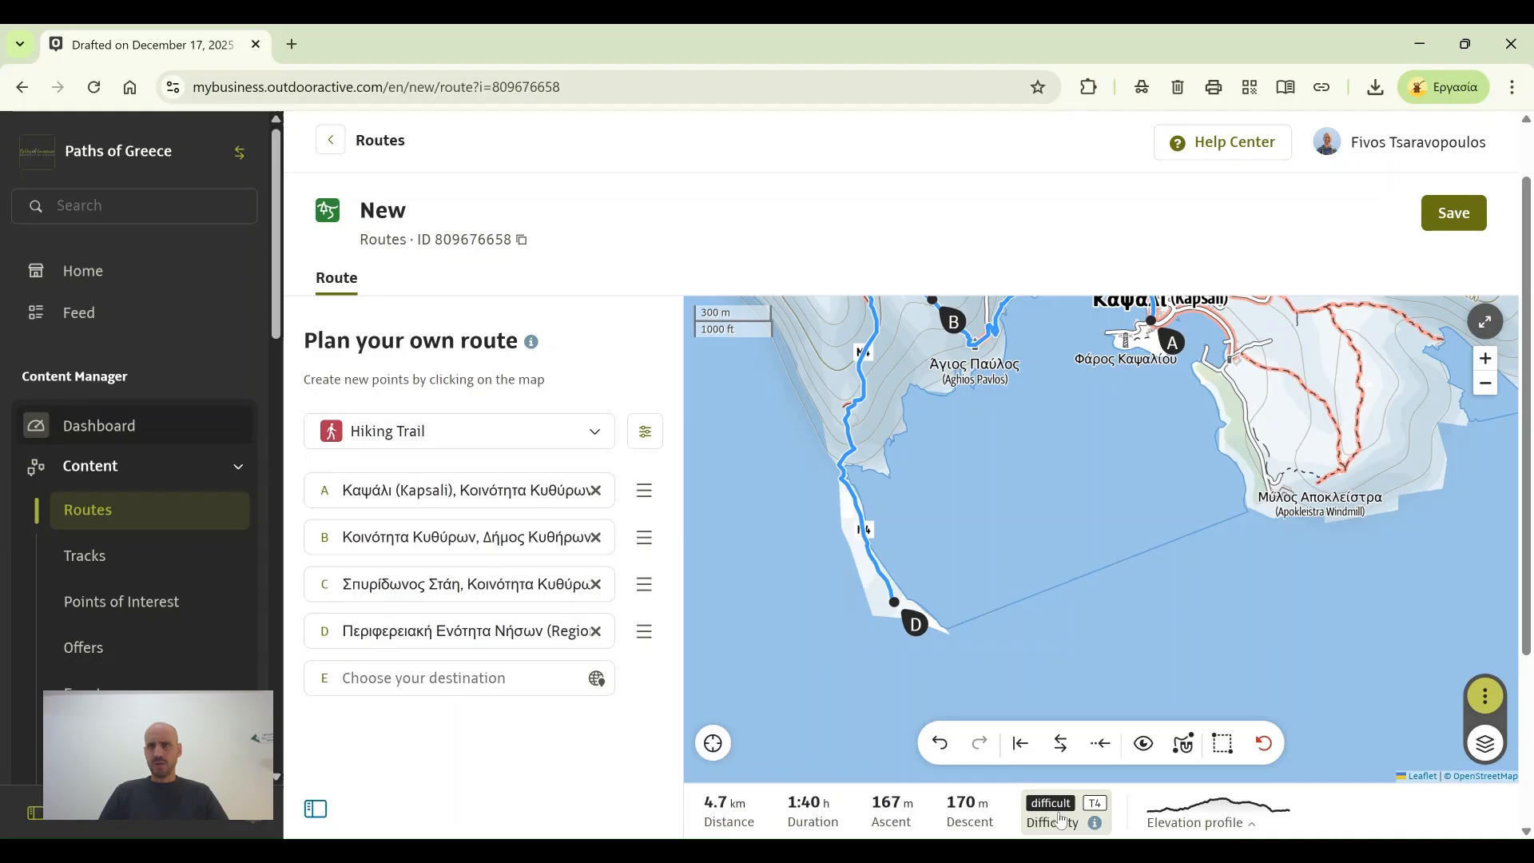
pyautogui.click(1214, 823)
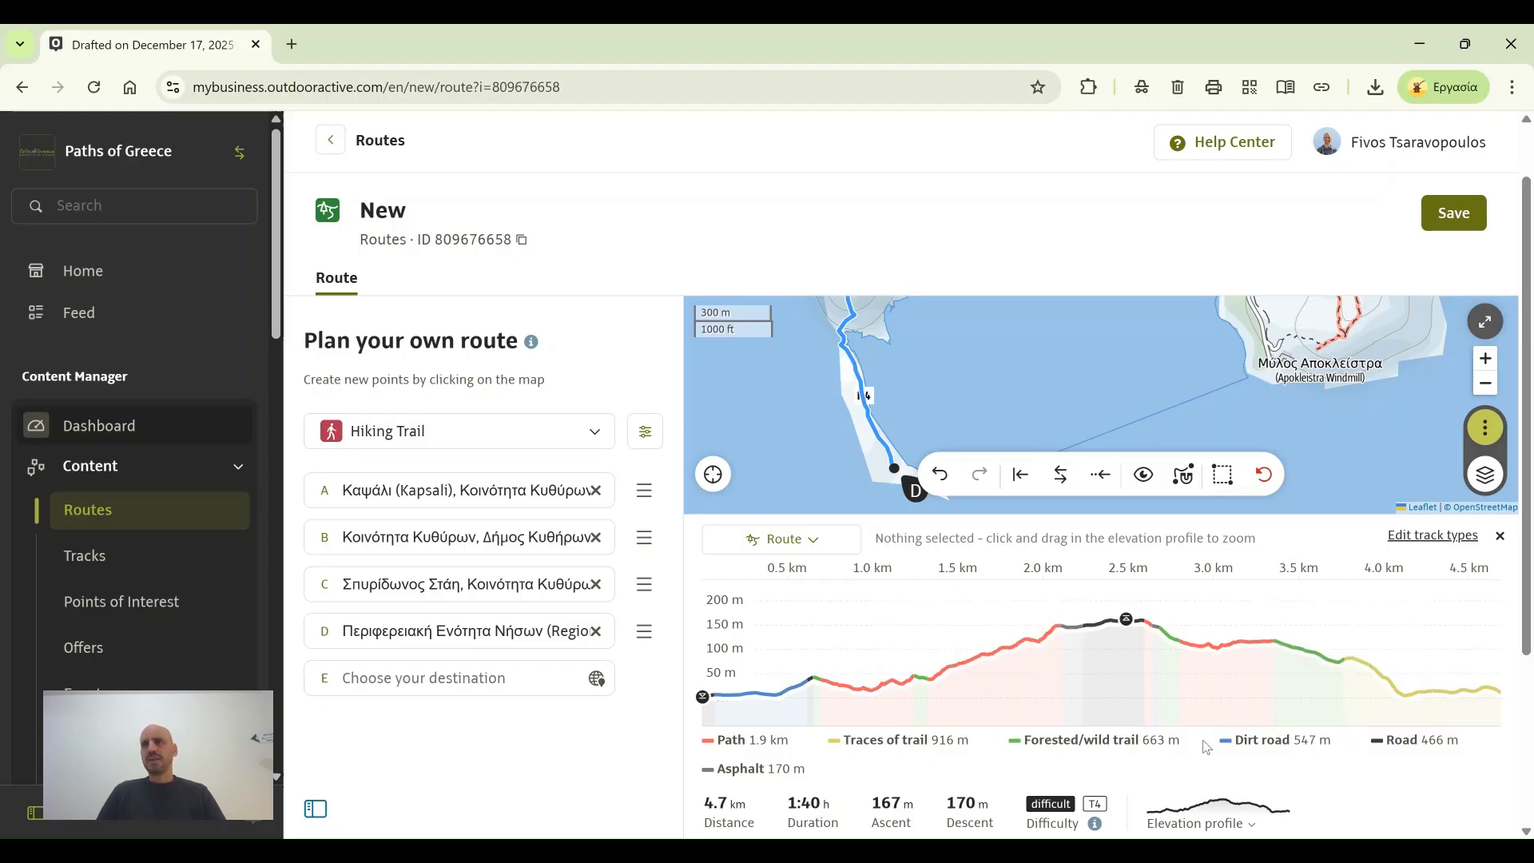
pyautogui.click(1502, 536)
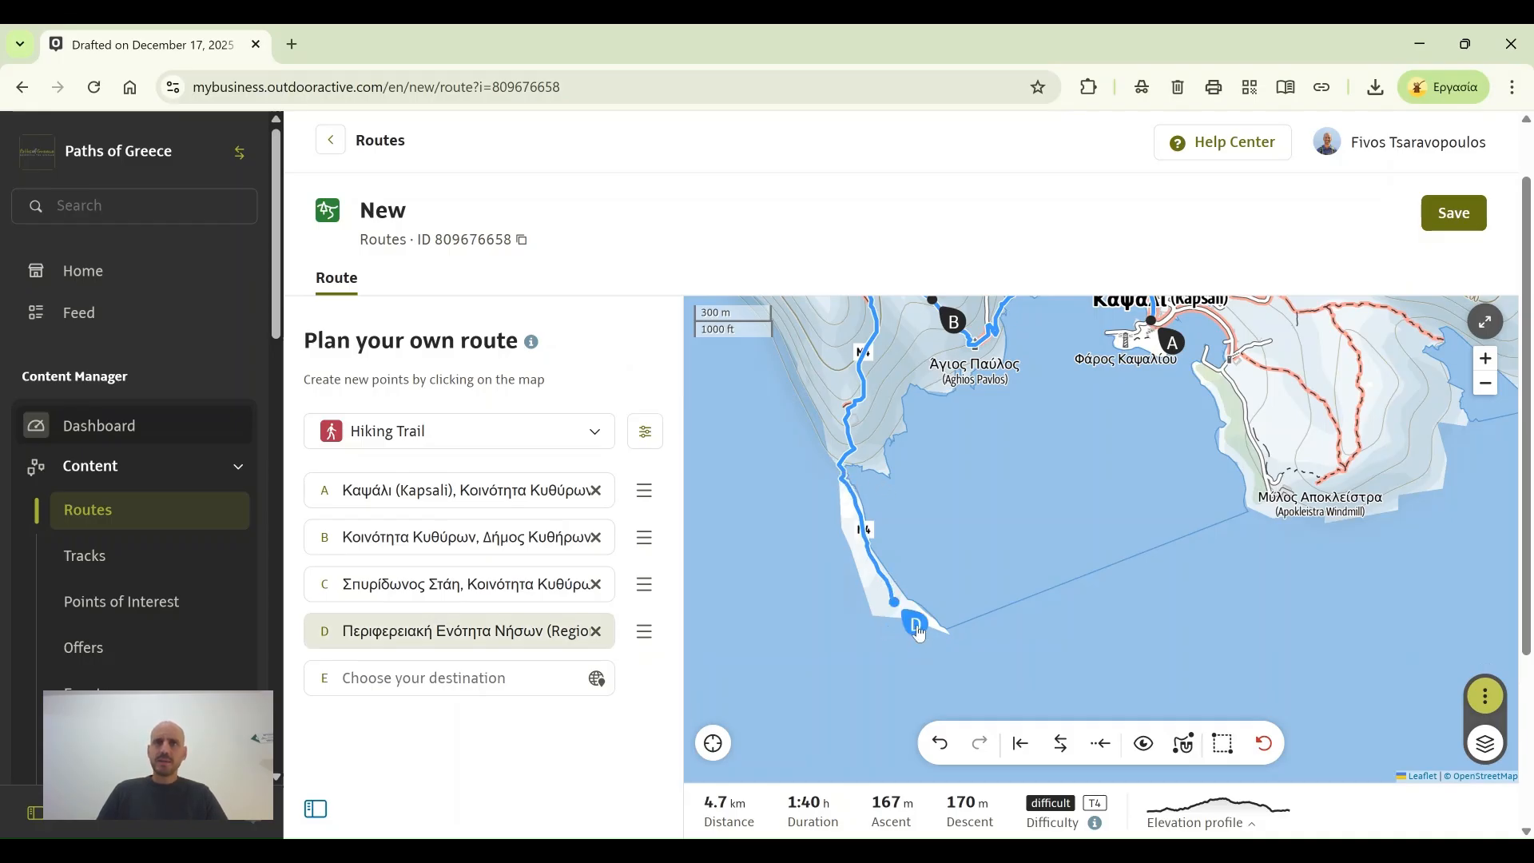
# Step: Move destination D north along the M4 trail to just above the neck of the Trahilos peninsula
pyautogui.moveTo(920, 635); pyautogui.dragTo(873, 465)
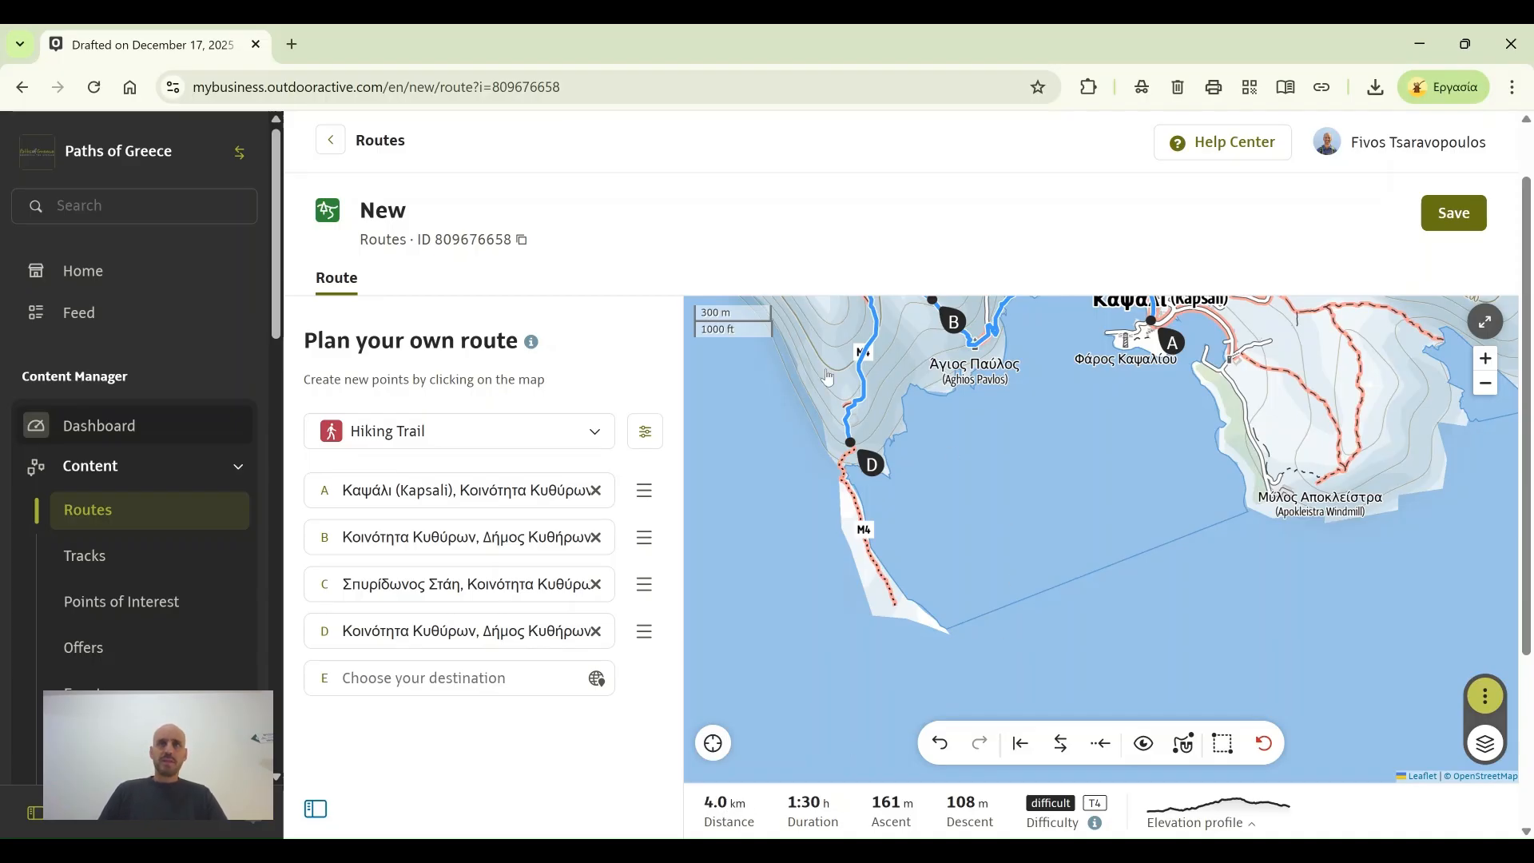
pyautogui.scroll(1, 818, 404)
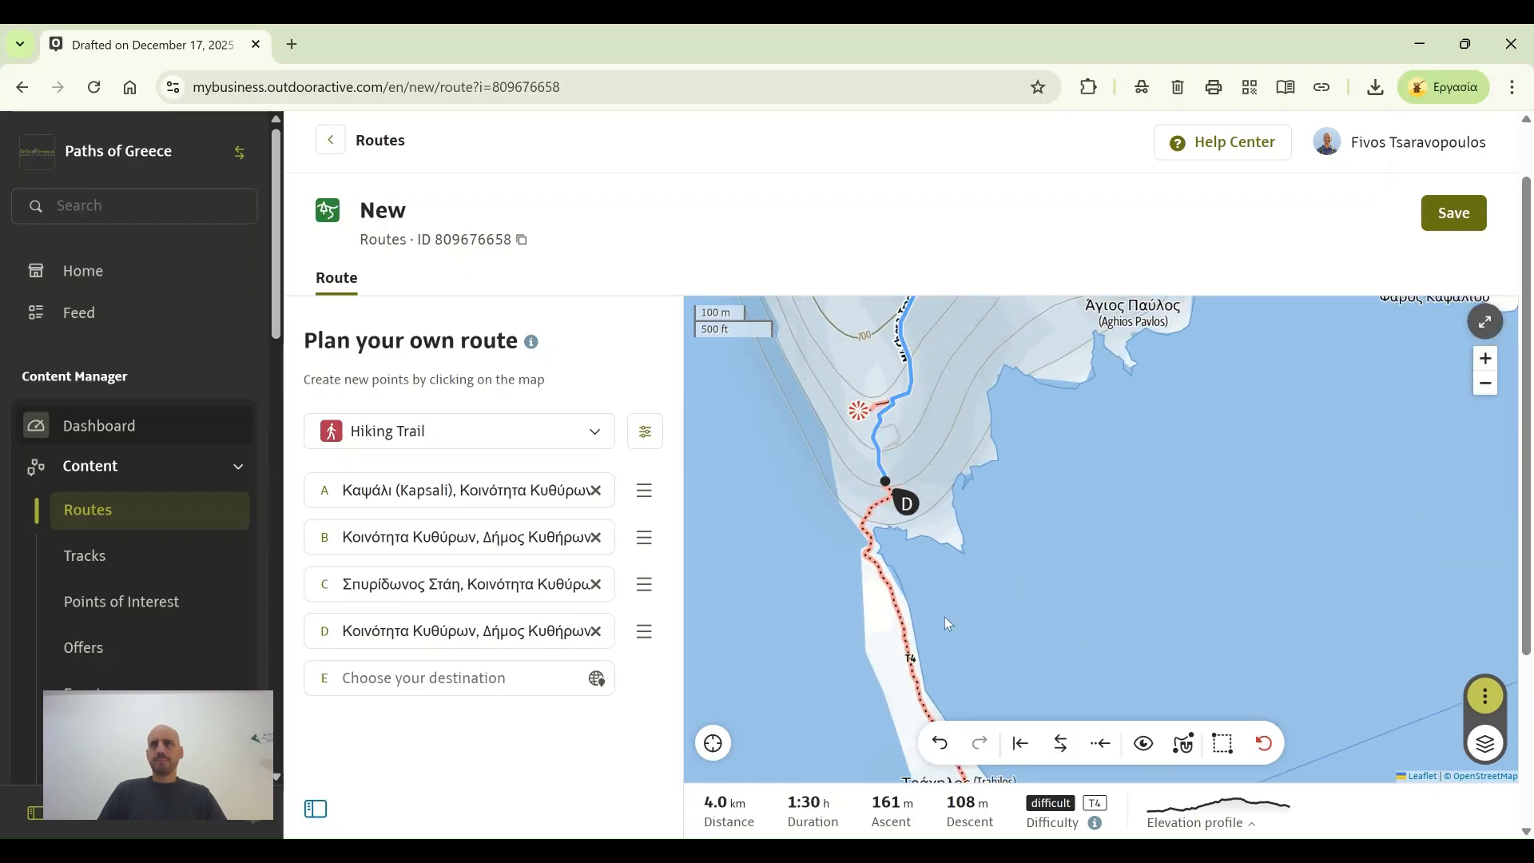
pyautogui.scroll(1, 885, 438)
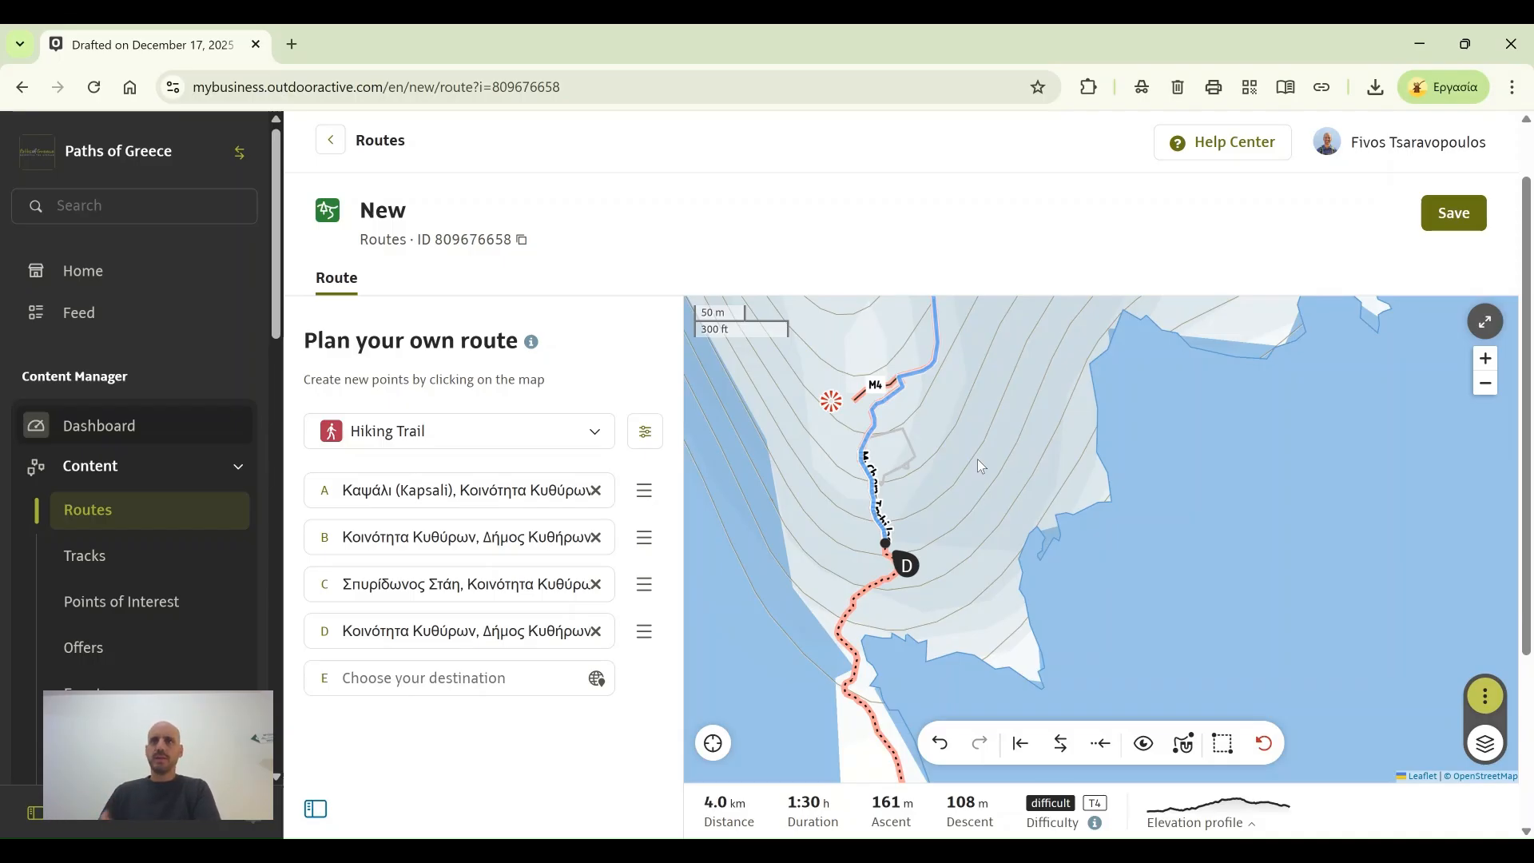
# Step: Turn off Follow paths and draw an off-trail section of five points from D, curving northeast to a new destination E
pyautogui.click(1186, 747)
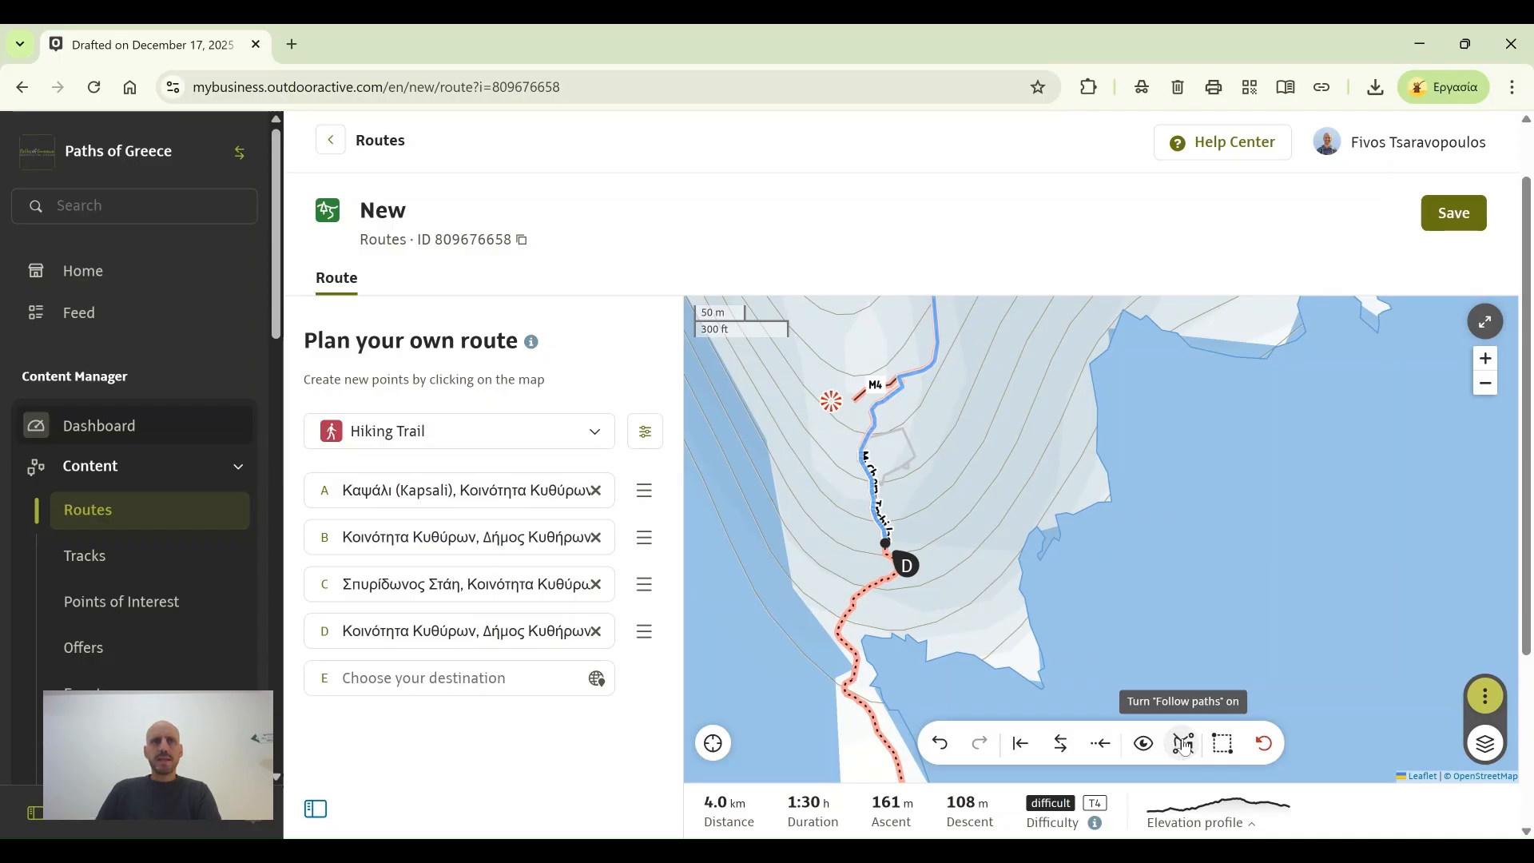
pyautogui.click(408, 678)
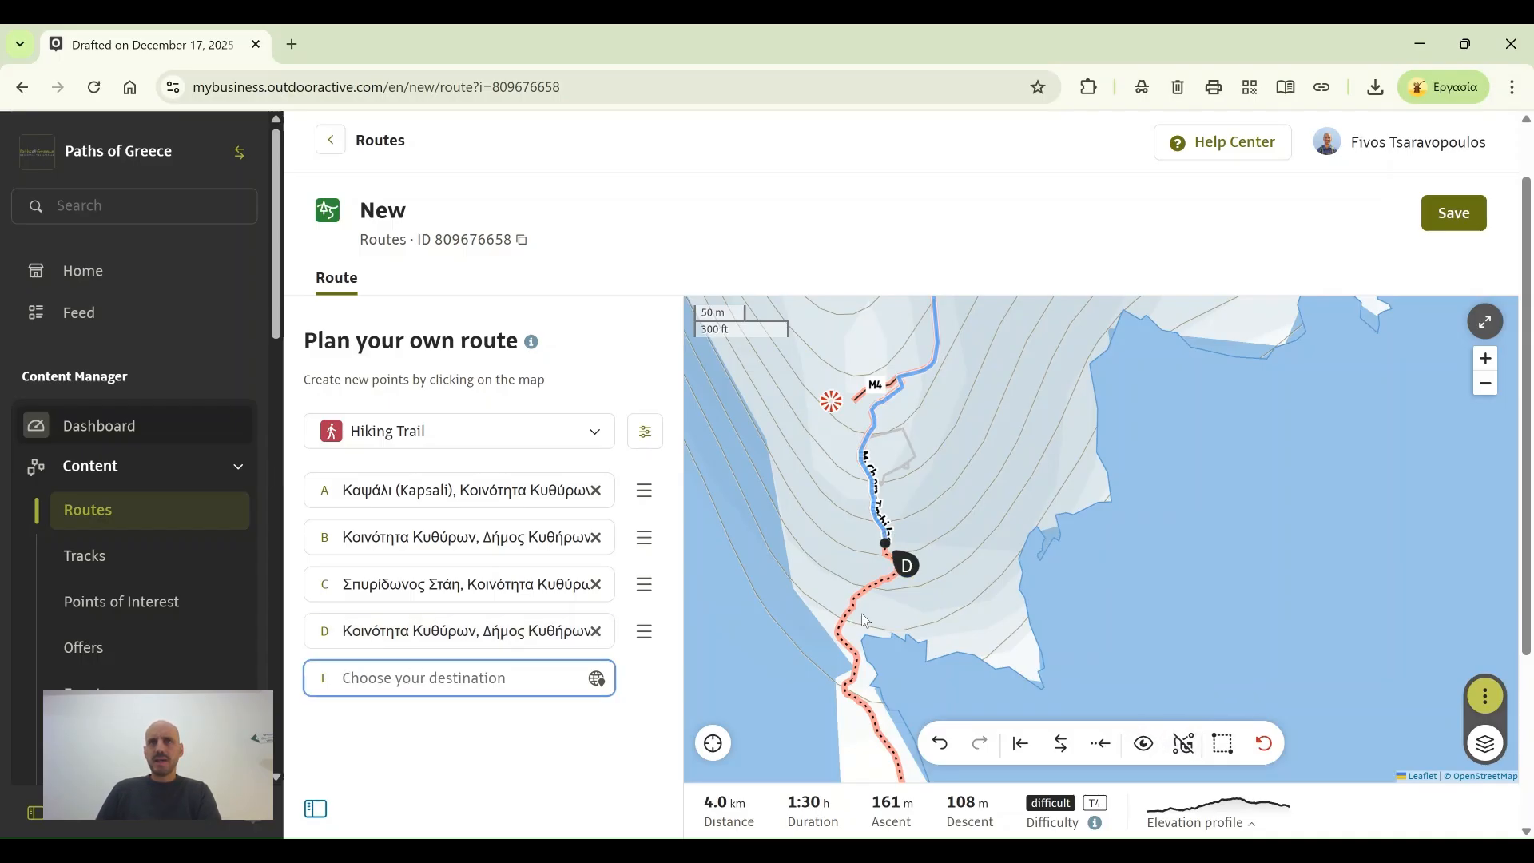
pyautogui.click(922, 535)
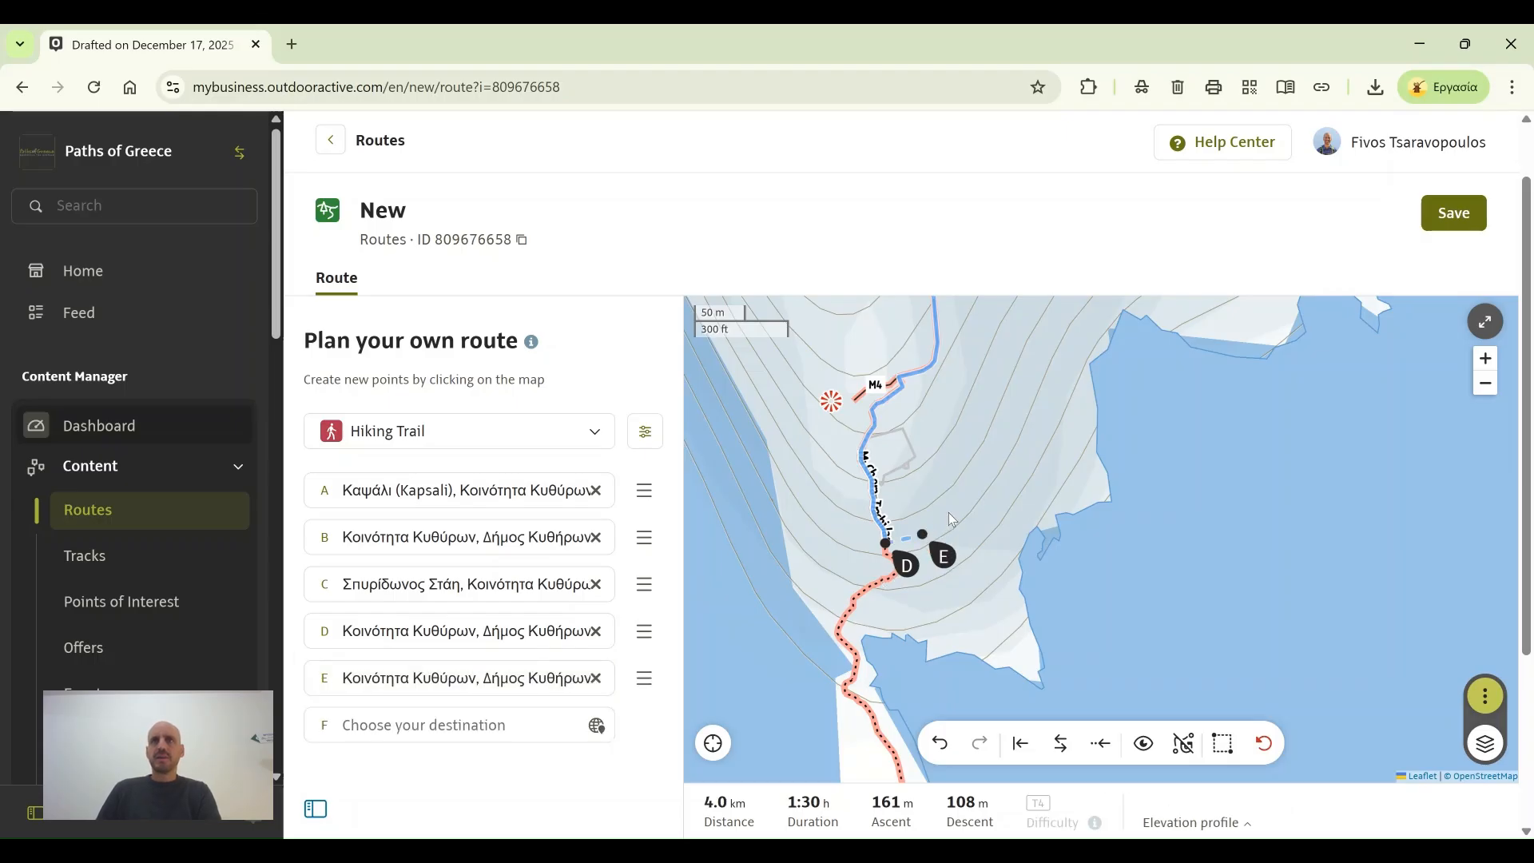
pyautogui.click(949, 510)
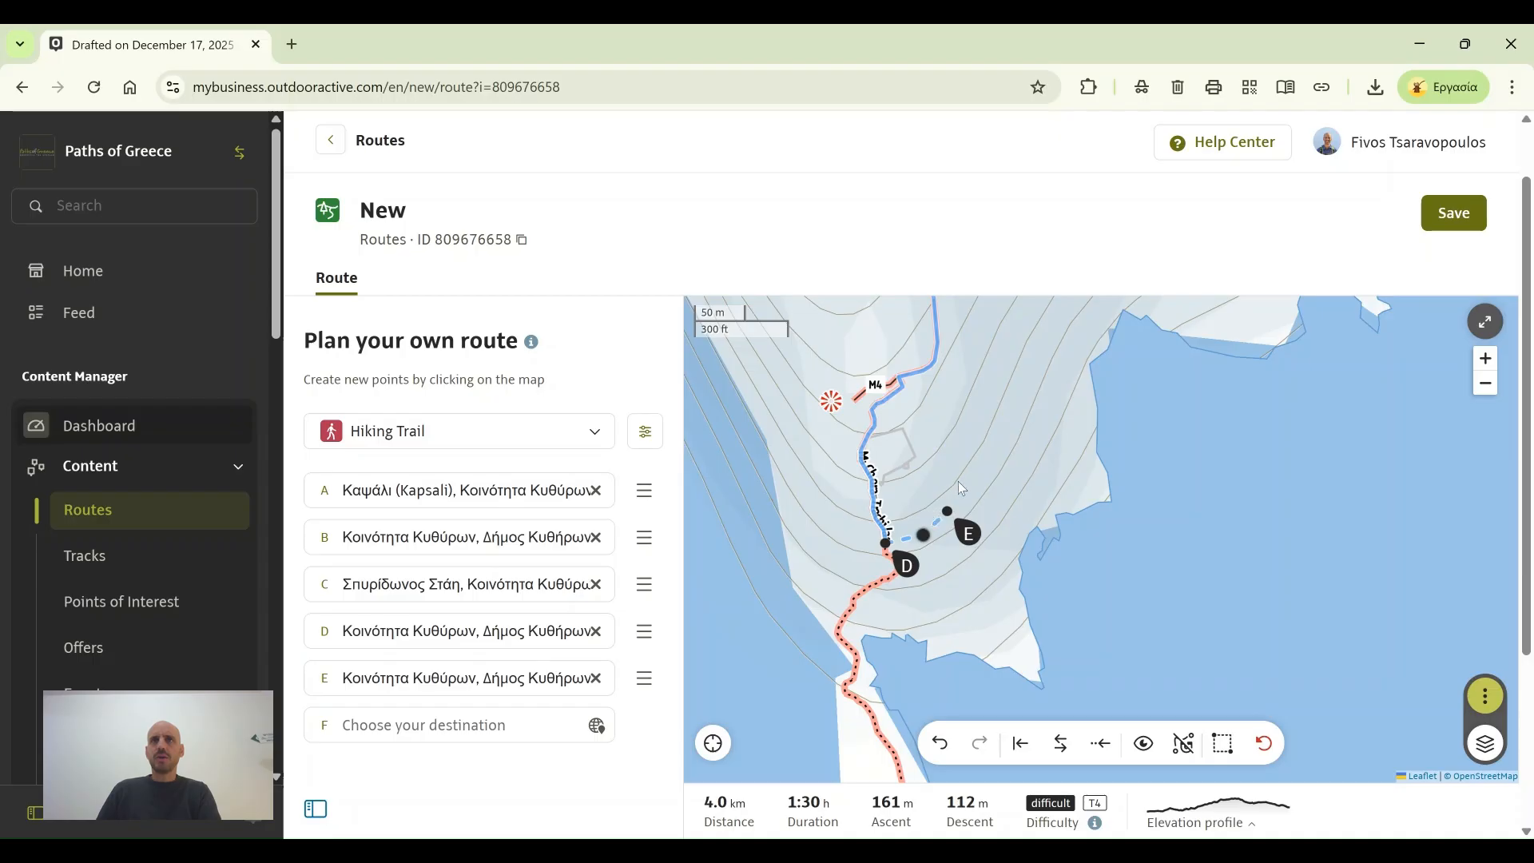
pyautogui.click(957, 480)
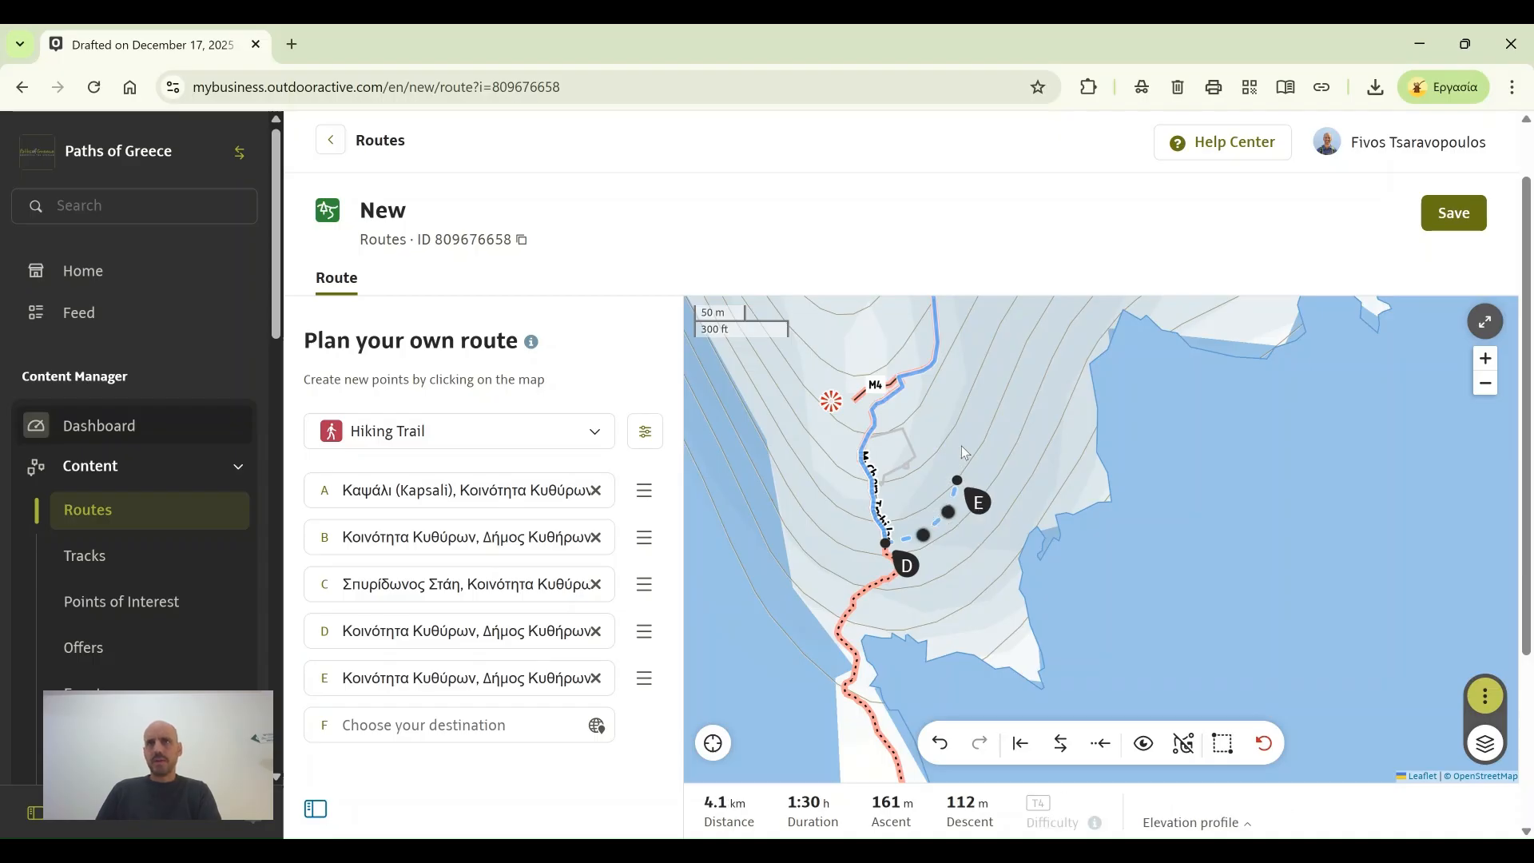
pyautogui.click(959, 450)
pyautogui.click(971, 425)
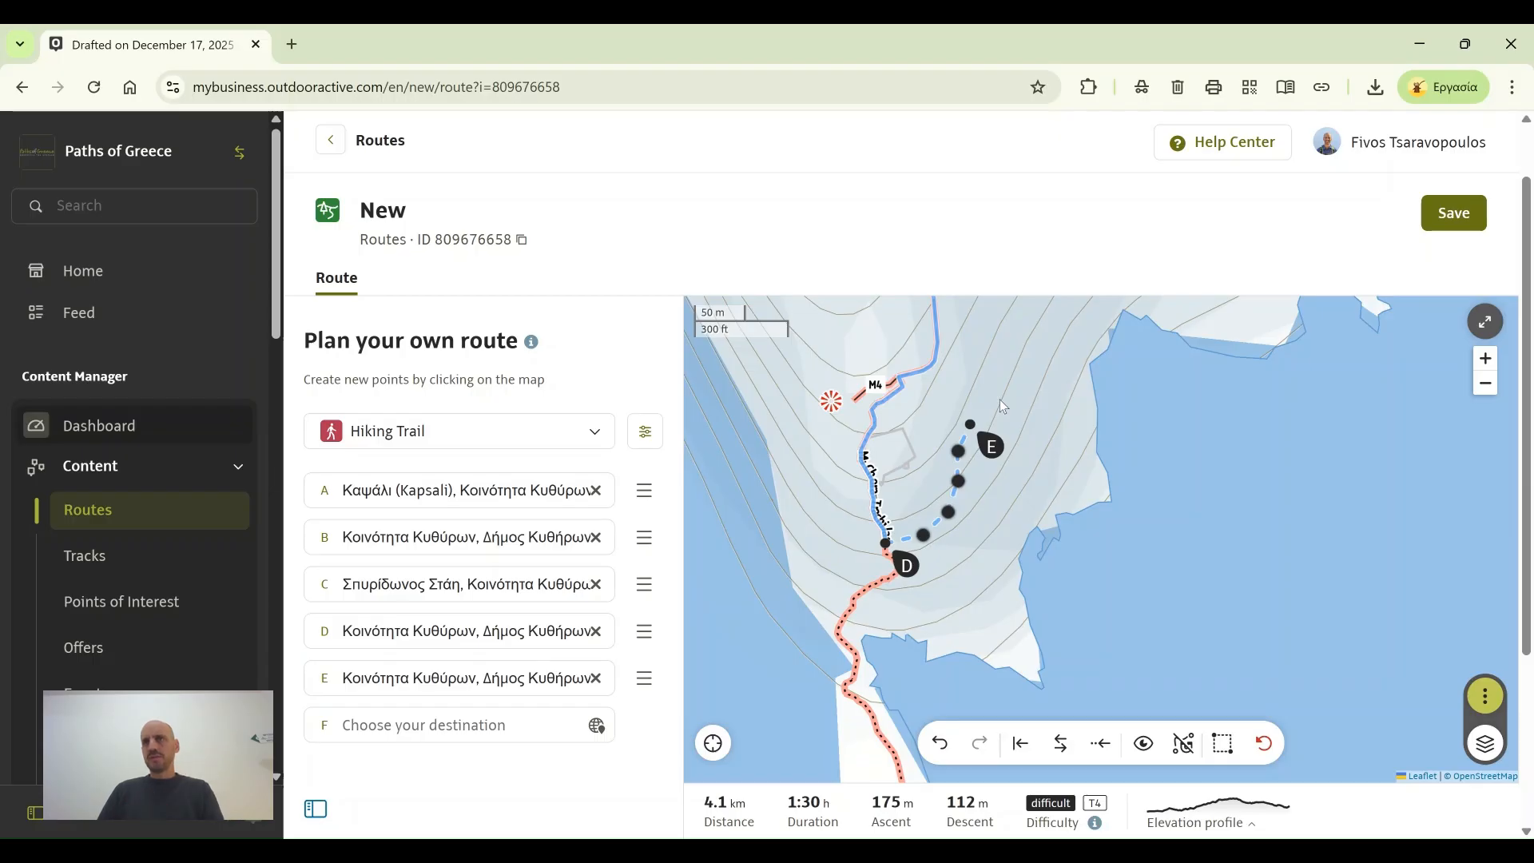
# Step: Switch the planning map to the Satellite style and bring the off-trail section between D and E into close view
pyautogui.click(1485, 744)
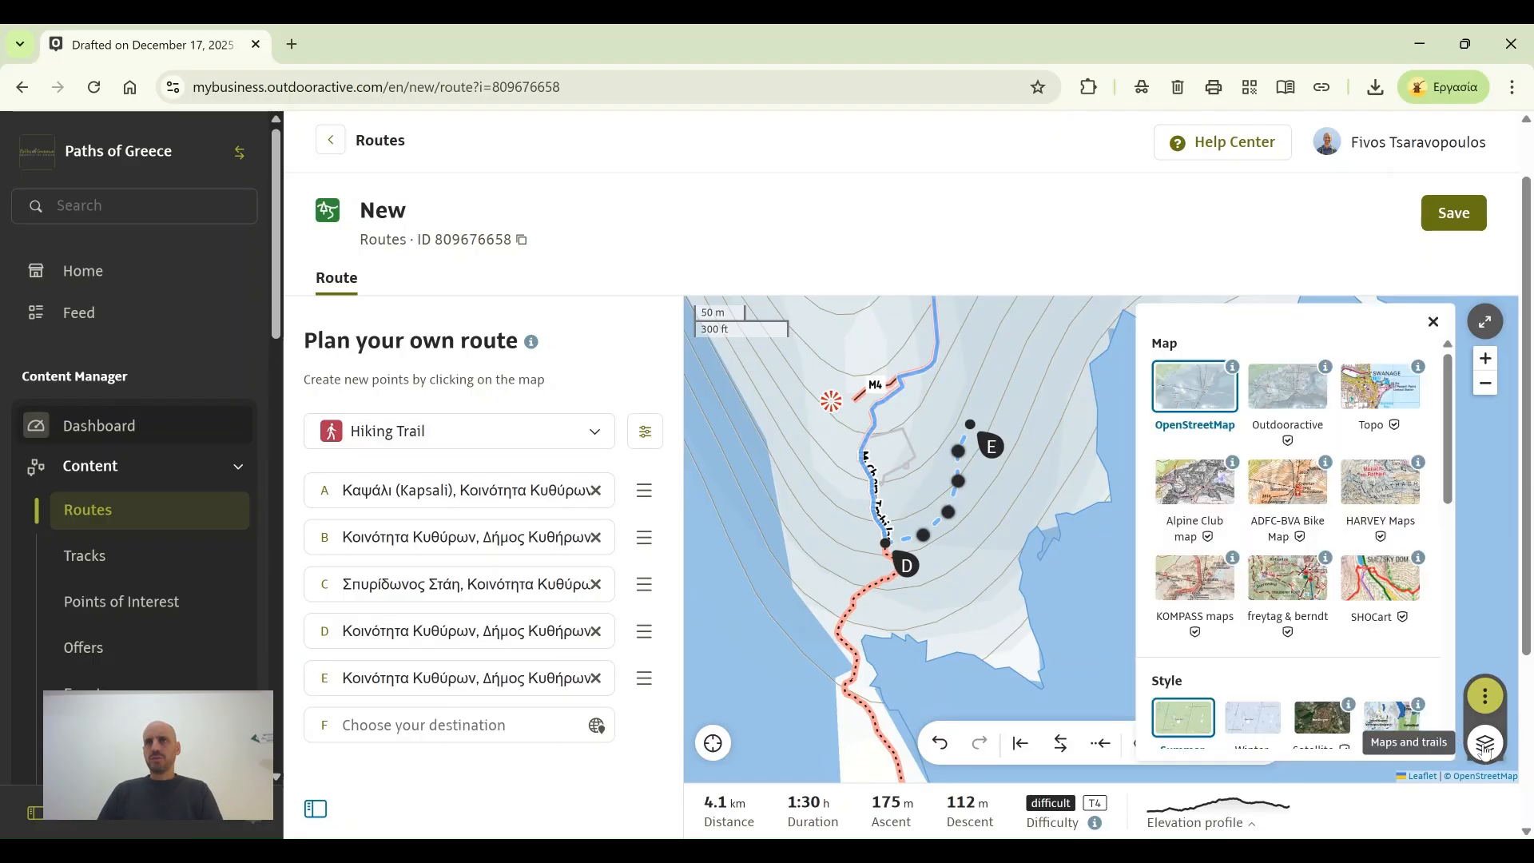
pyautogui.click(1318, 719)
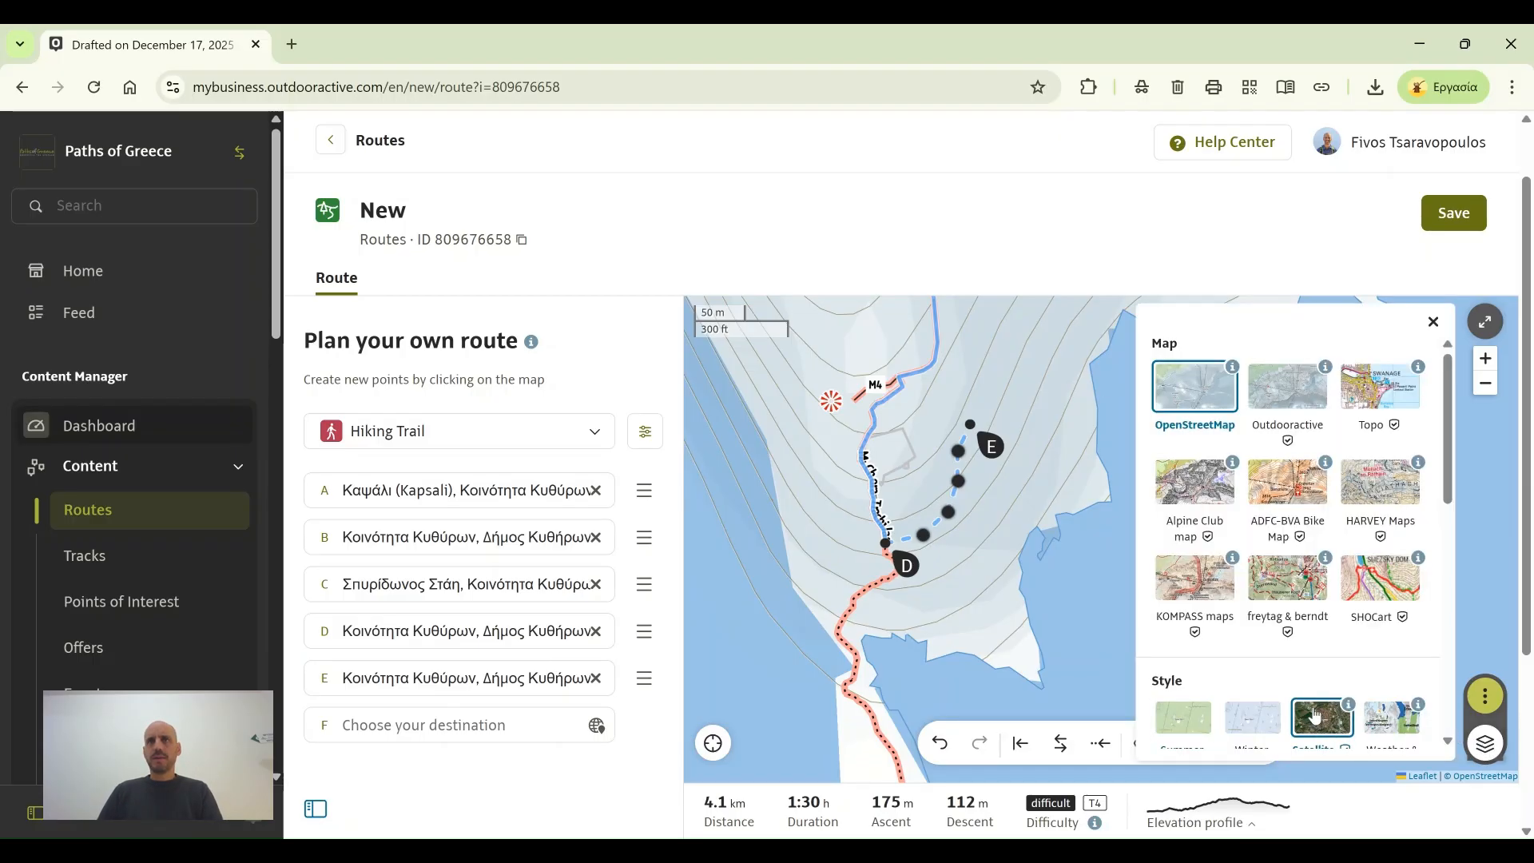
pyautogui.click(1433, 321)
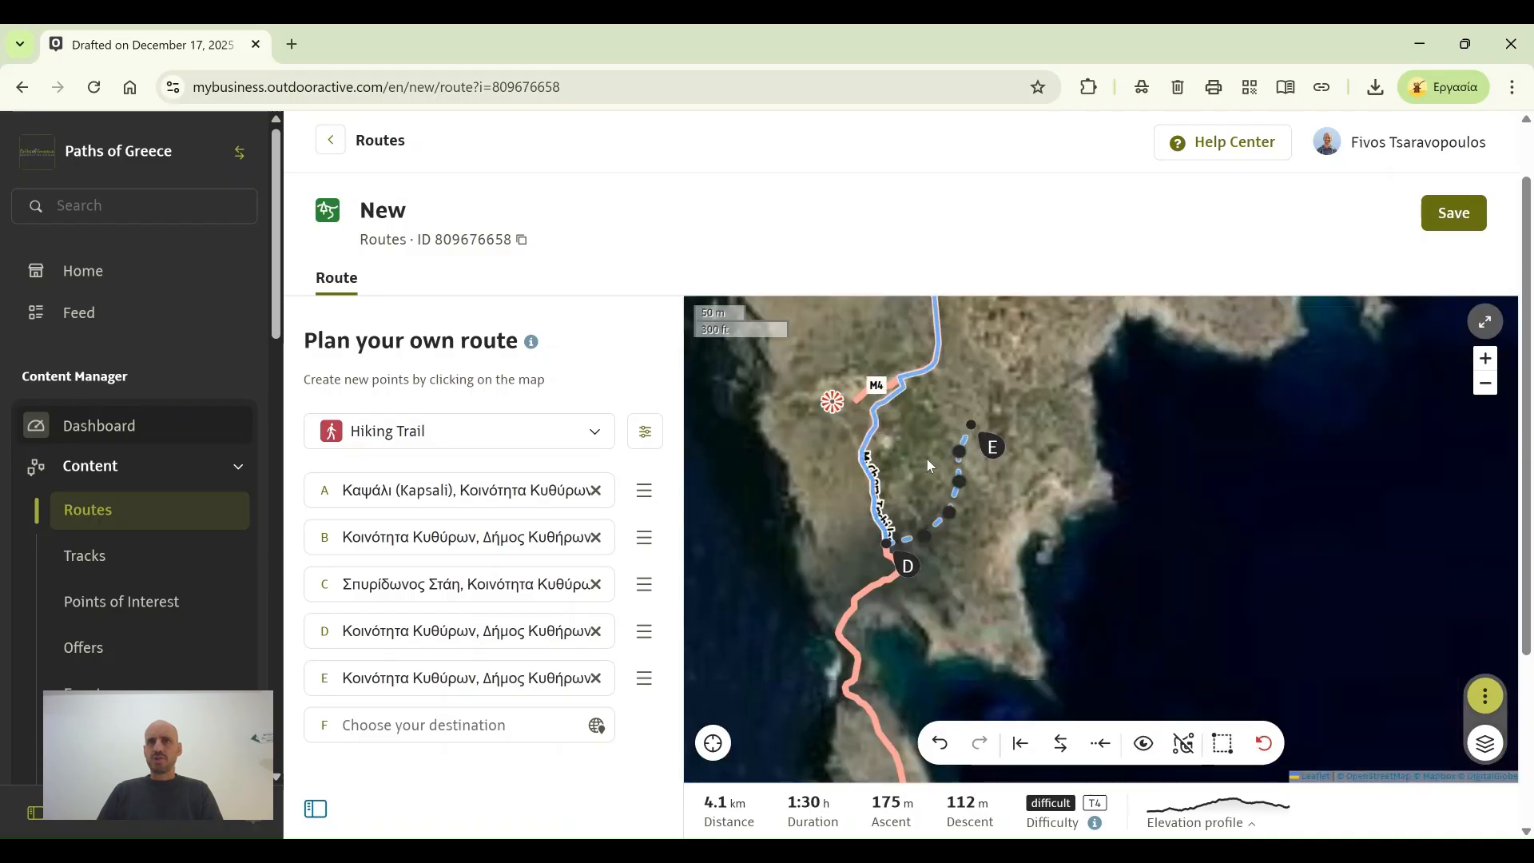
pyautogui.scroll(1, 931, 471)
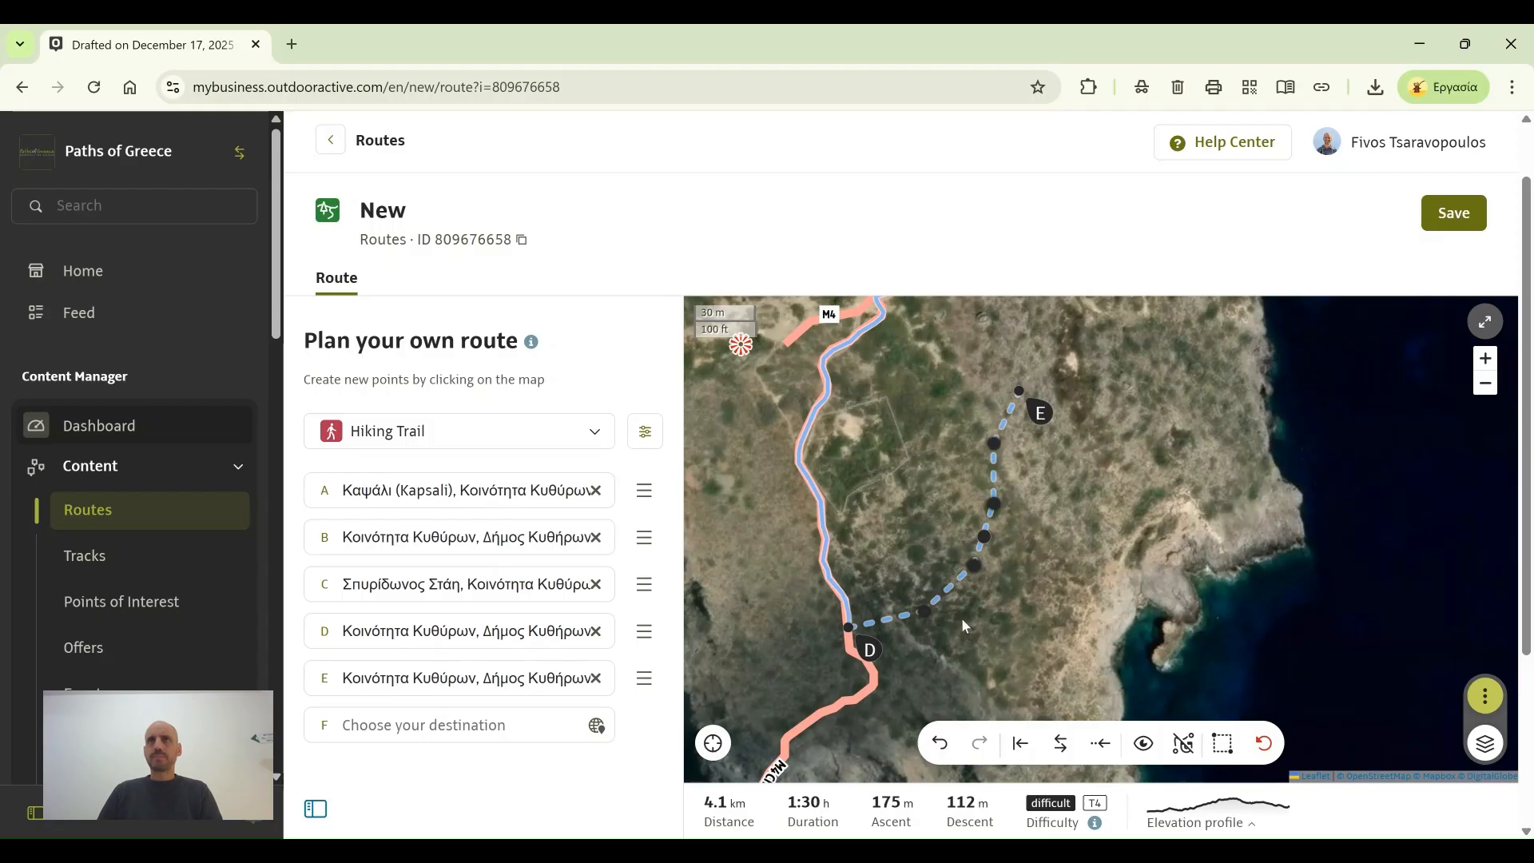
# Step: Remove the last three points of the off-trail section one by one, starting from destination E
pyautogui.click(1042, 414)
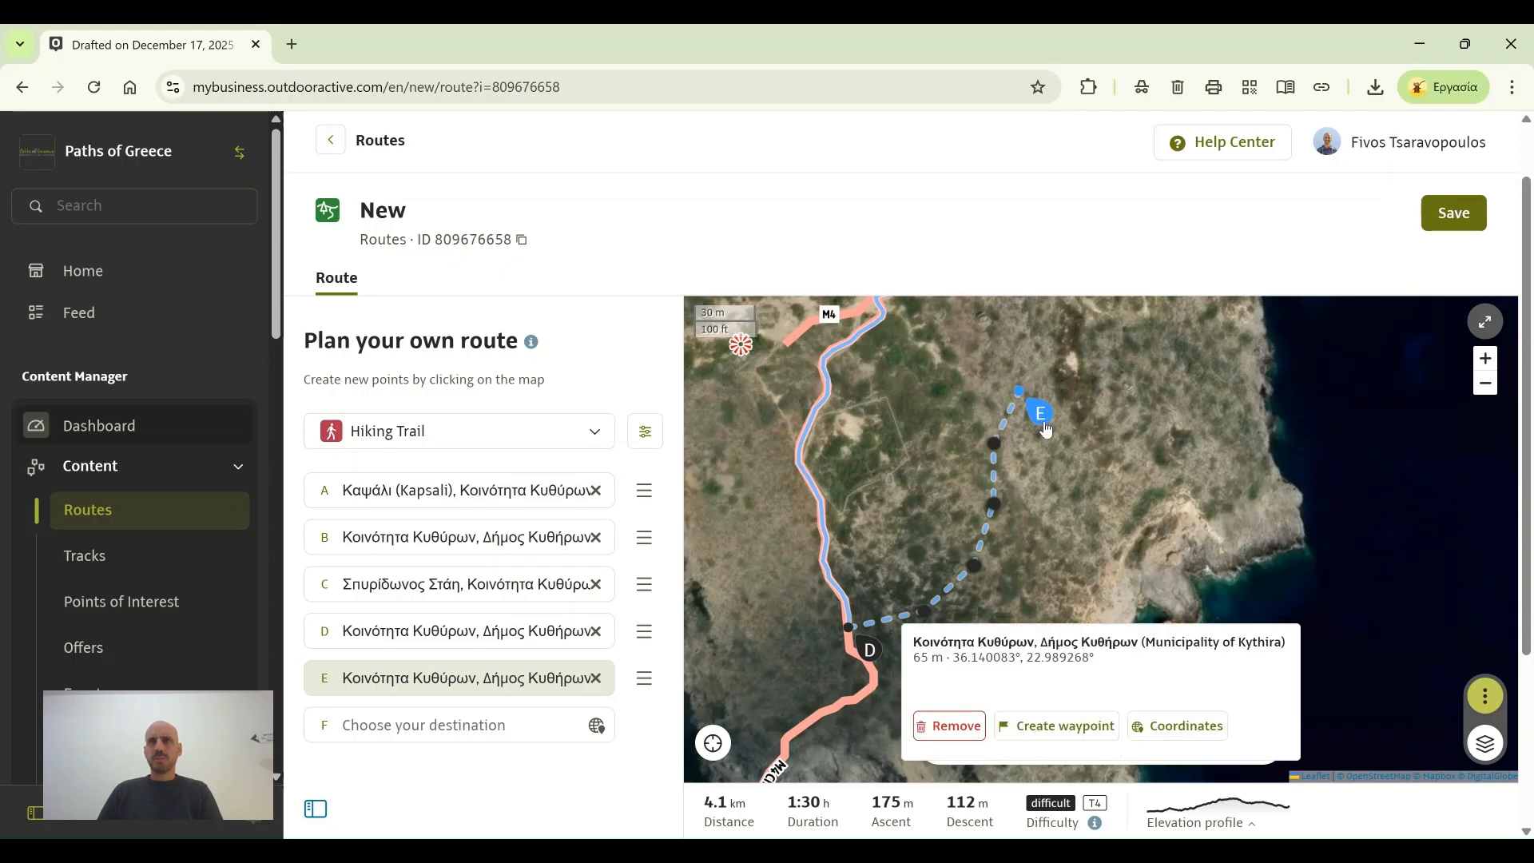
pyautogui.click(957, 729)
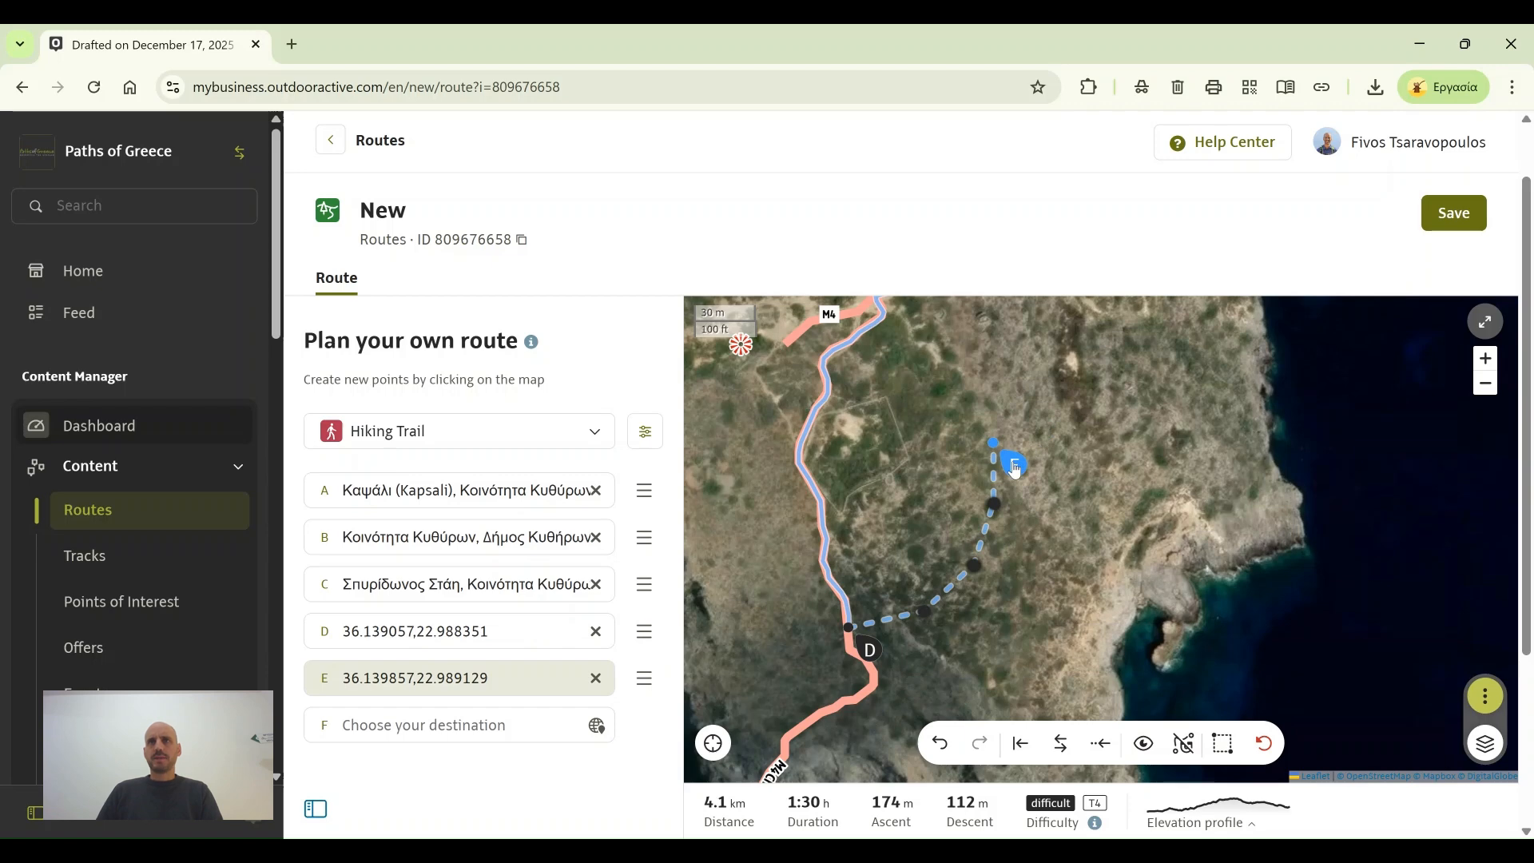
pyautogui.click(1016, 468)
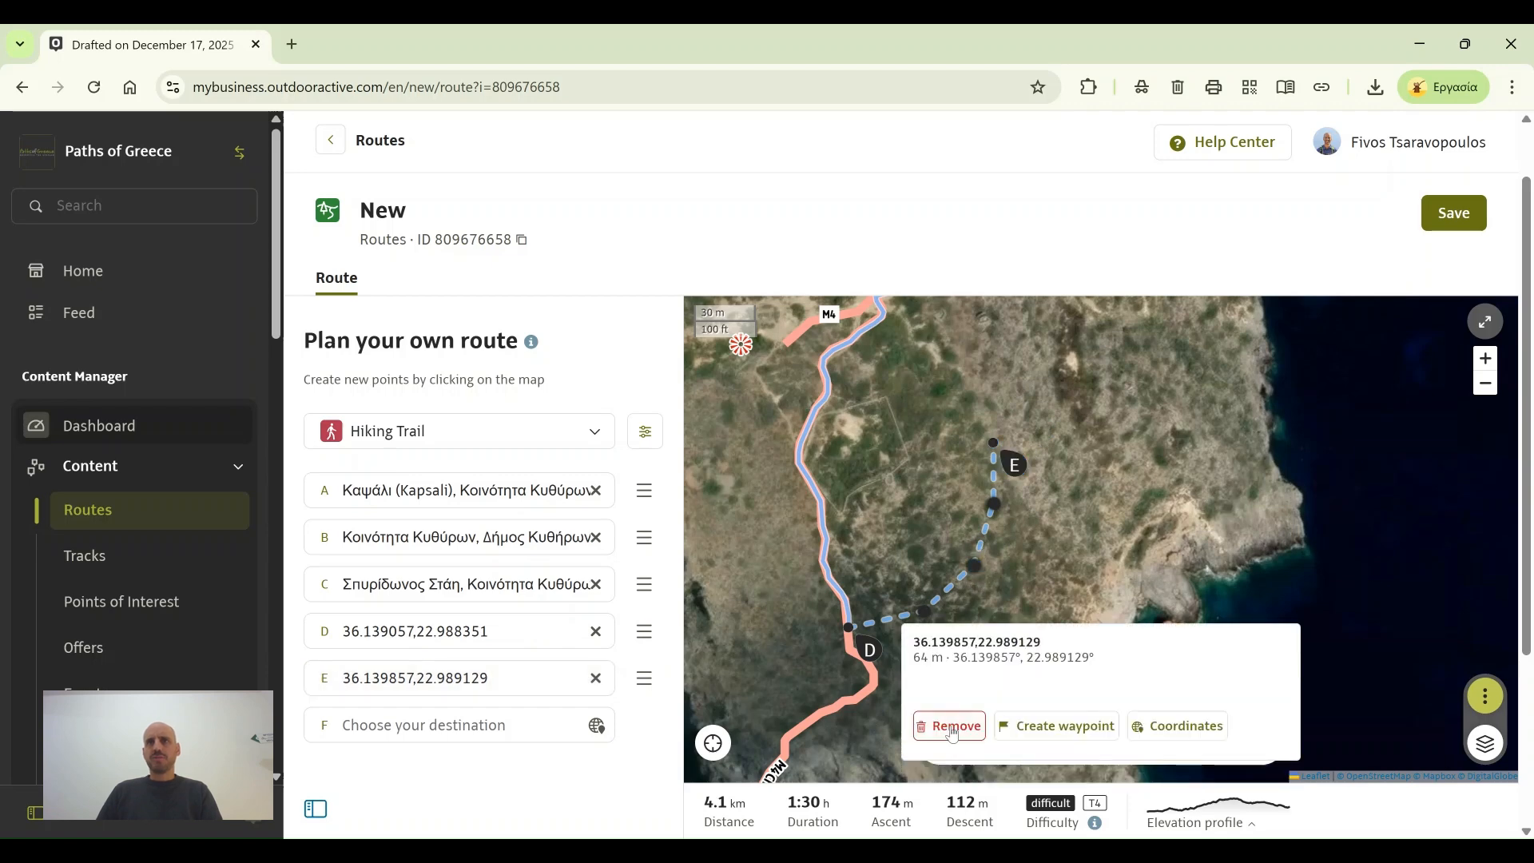
pyautogui.click(953, 728)
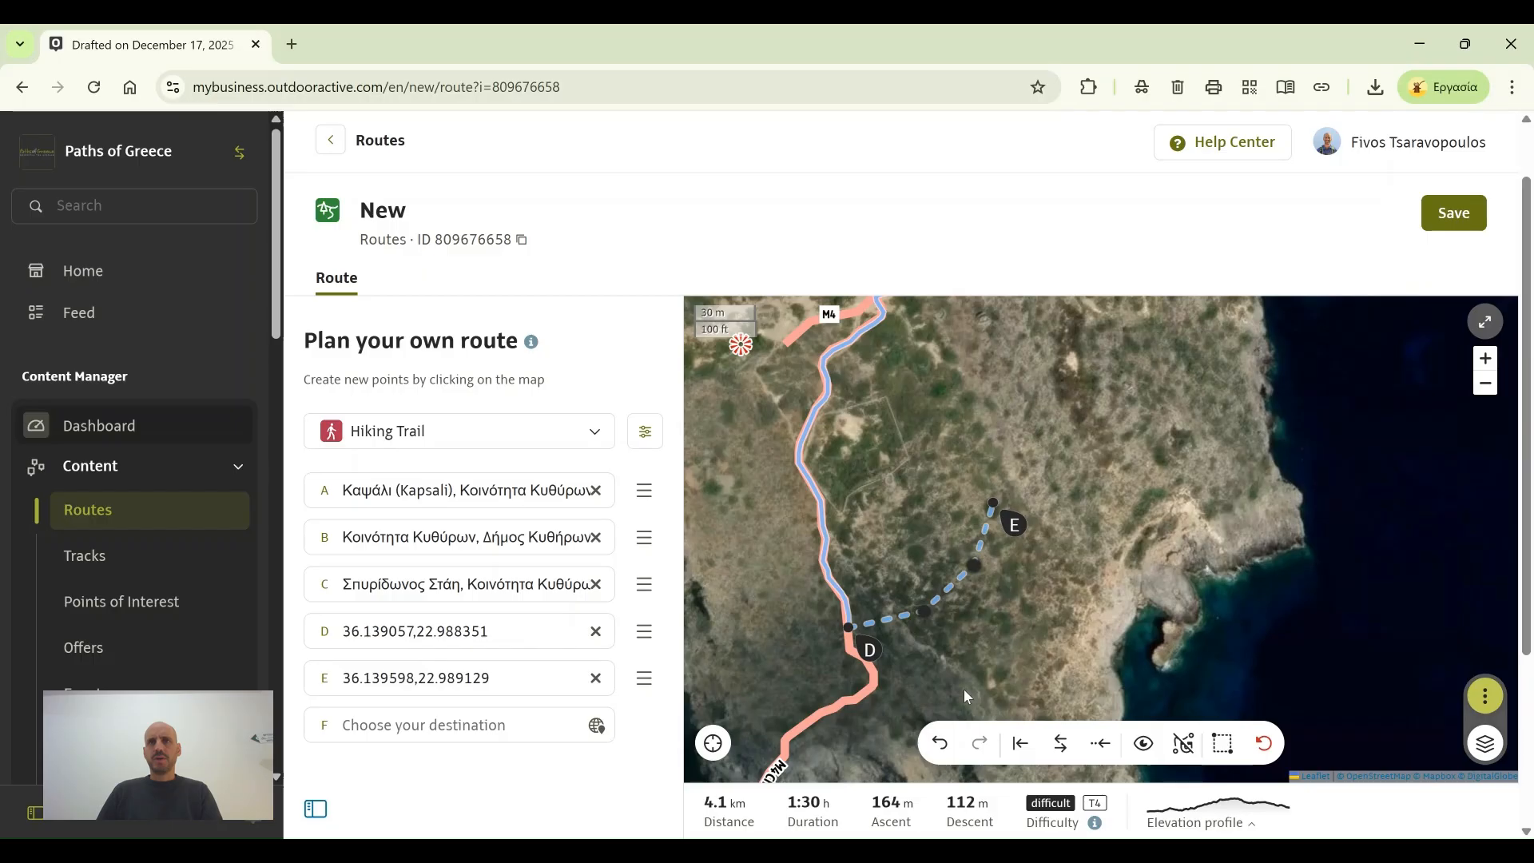
pyautogui.click(1014, 525)
pyautogui.click(952, 727)
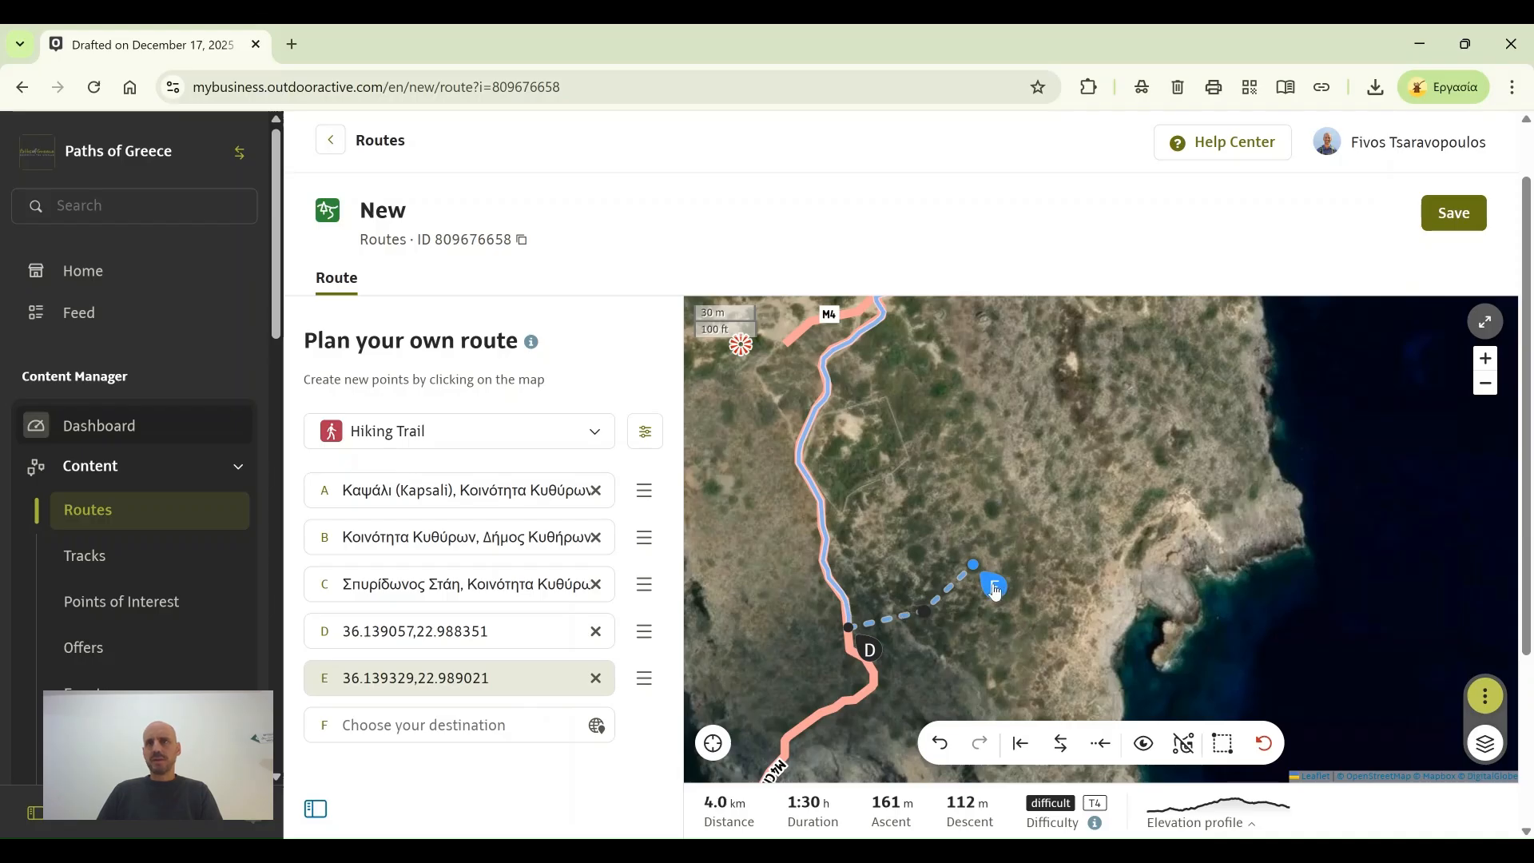
# Step: Select the remaining two off-trail points beyond D with a rectangle selection, delete them and finish the point selection
pyautogui.click(1223, 744)
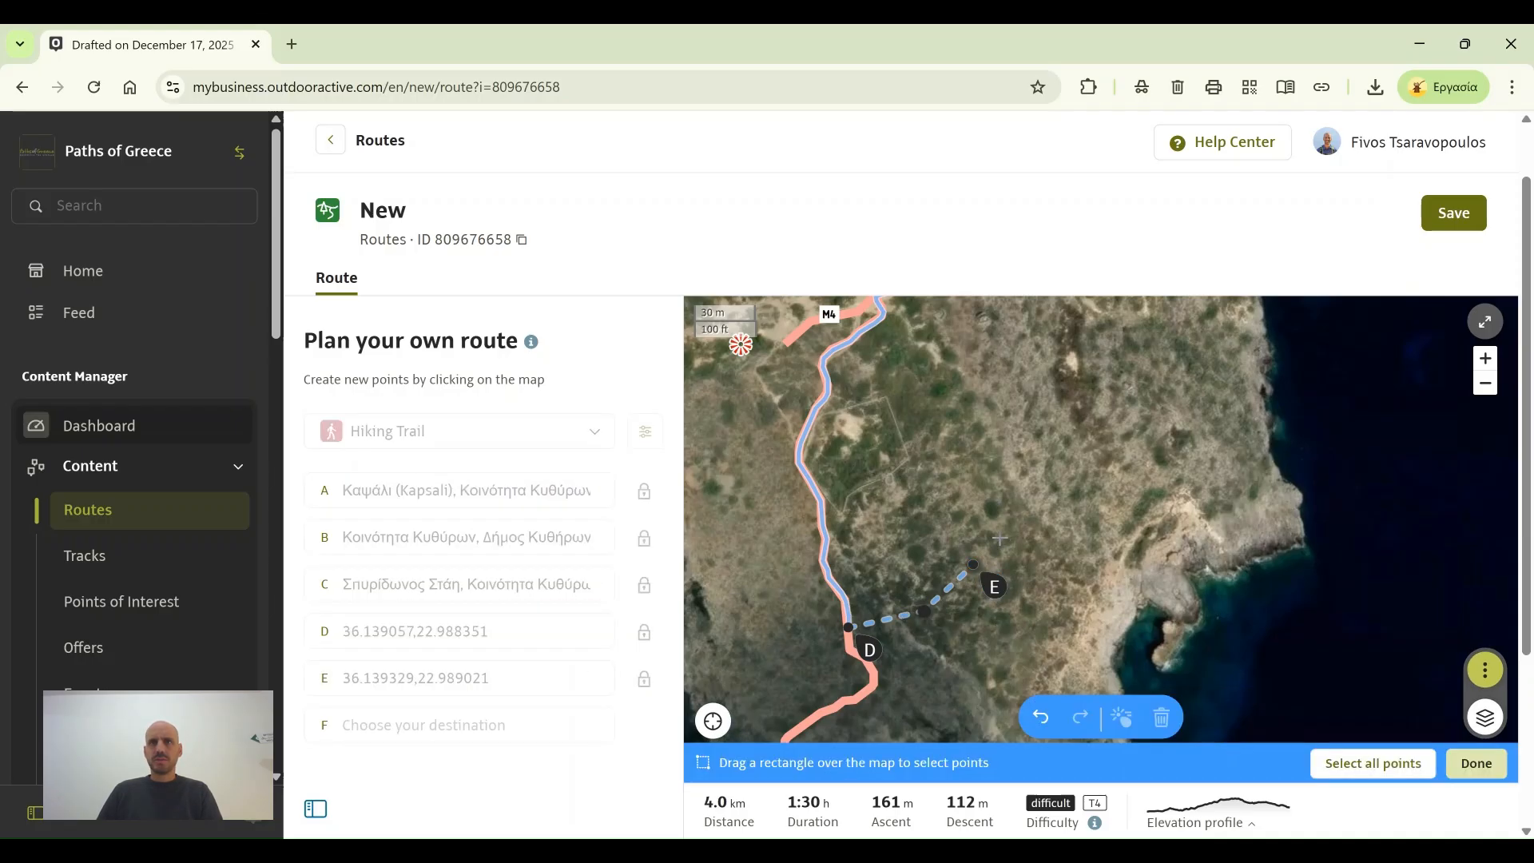
pyautogui.moveTo(999, 540); pyautogui.dragTo(915, 655)
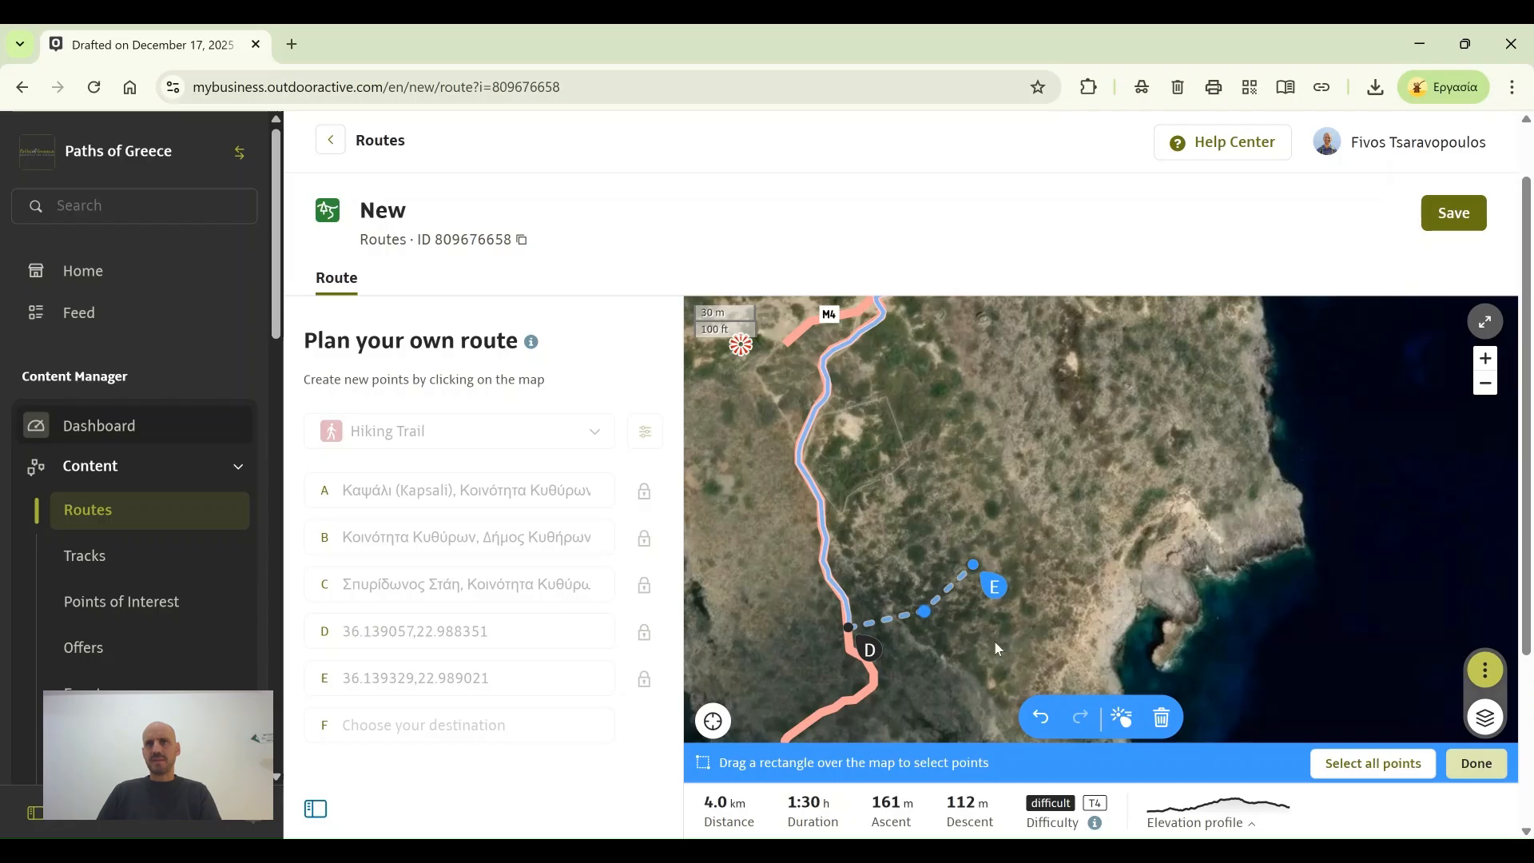
pyautogui.click(1163, 719)
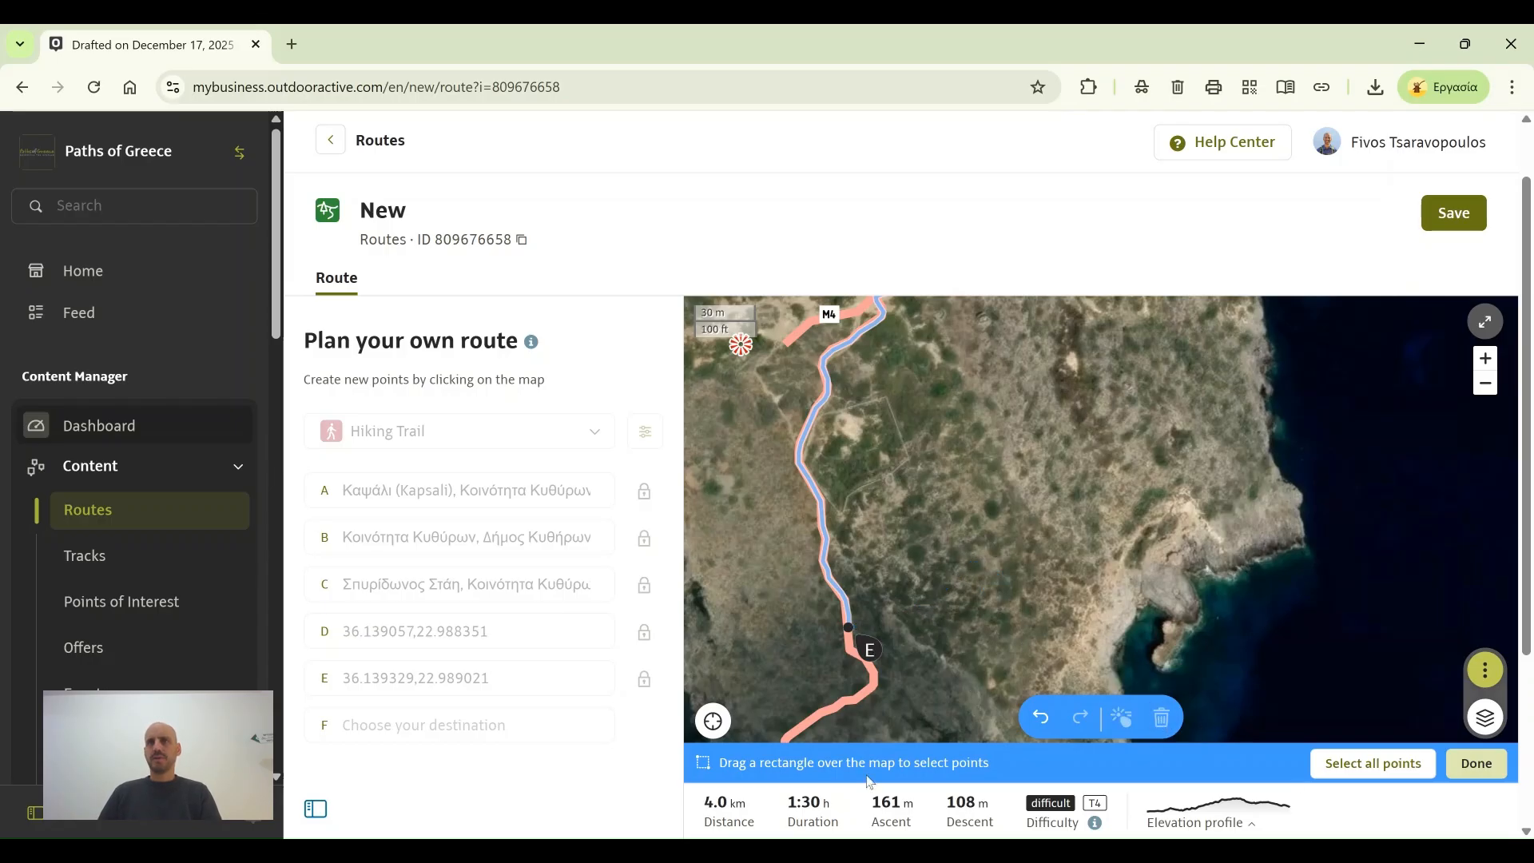
pyautogui.click(1468, 767)
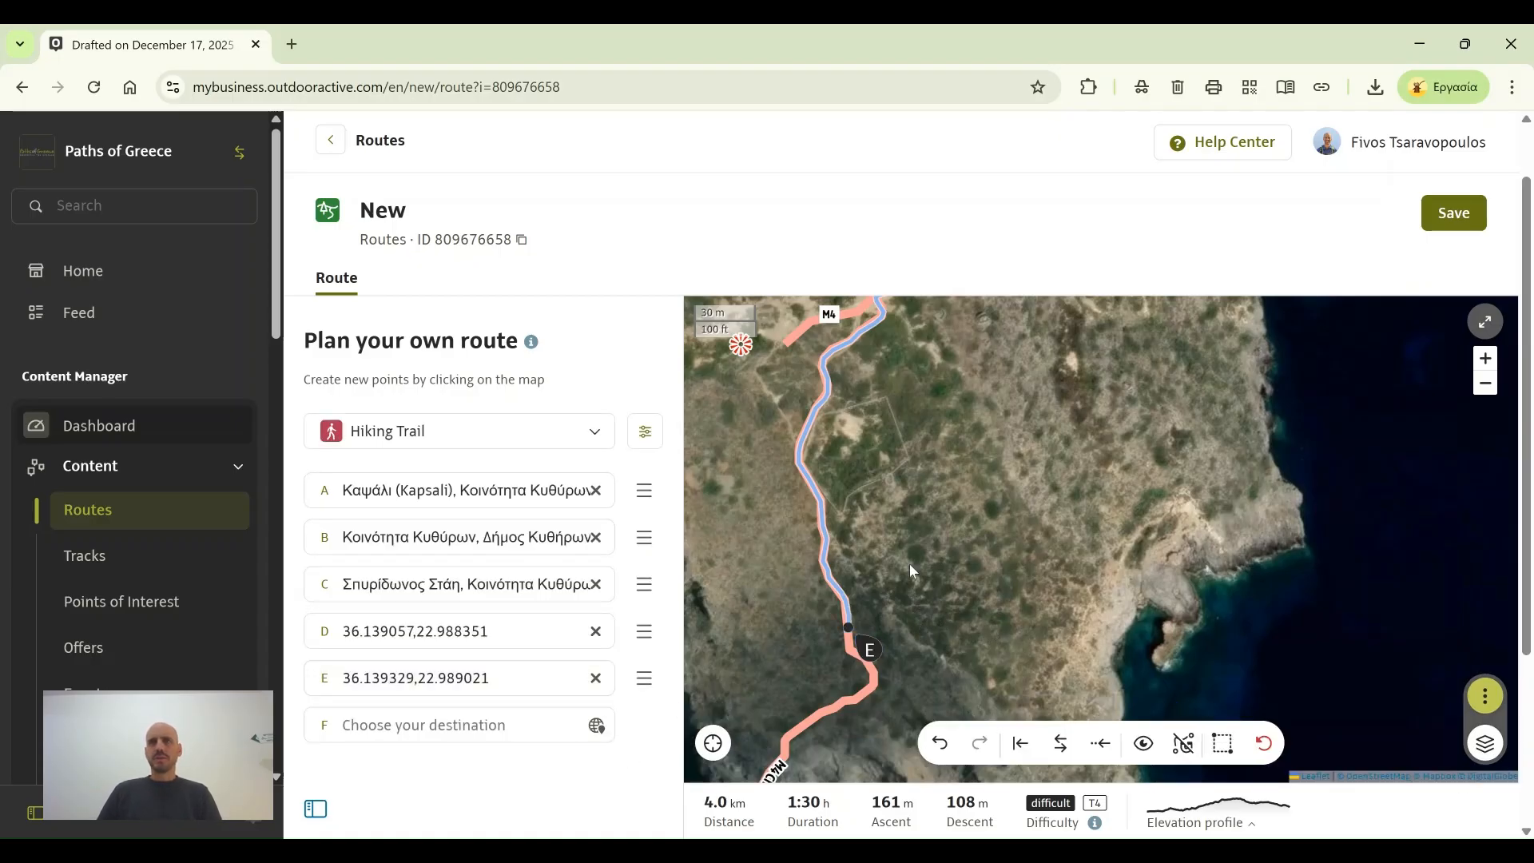
# Step: Save the planned hiking trail route
pyautogui.scroll(-2, 910, 569)
pyautogui.scroll(-3, 910, 563)
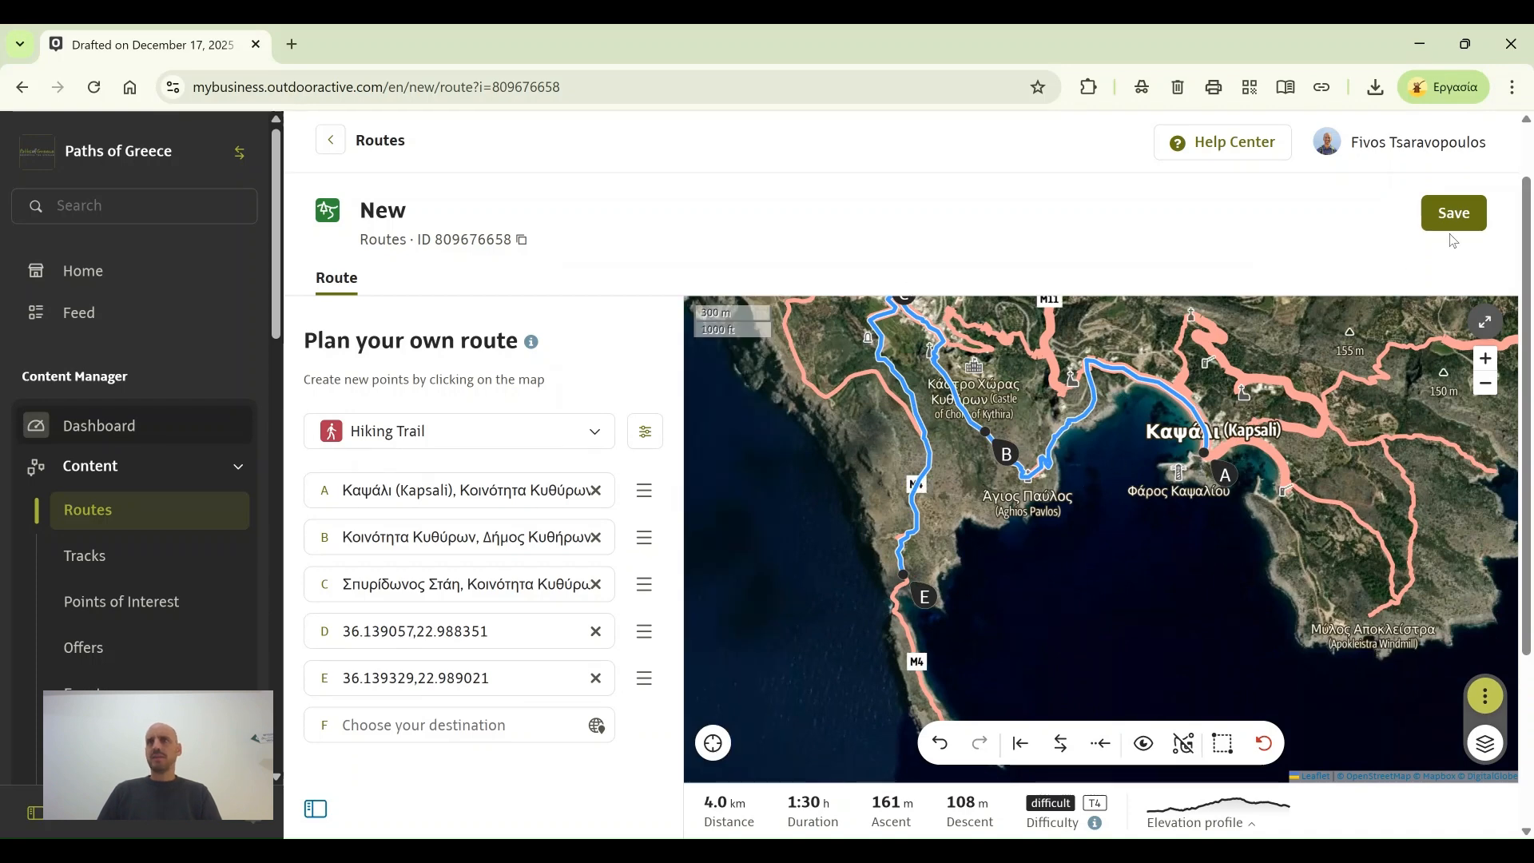
pyautogui.click(1459, 215)
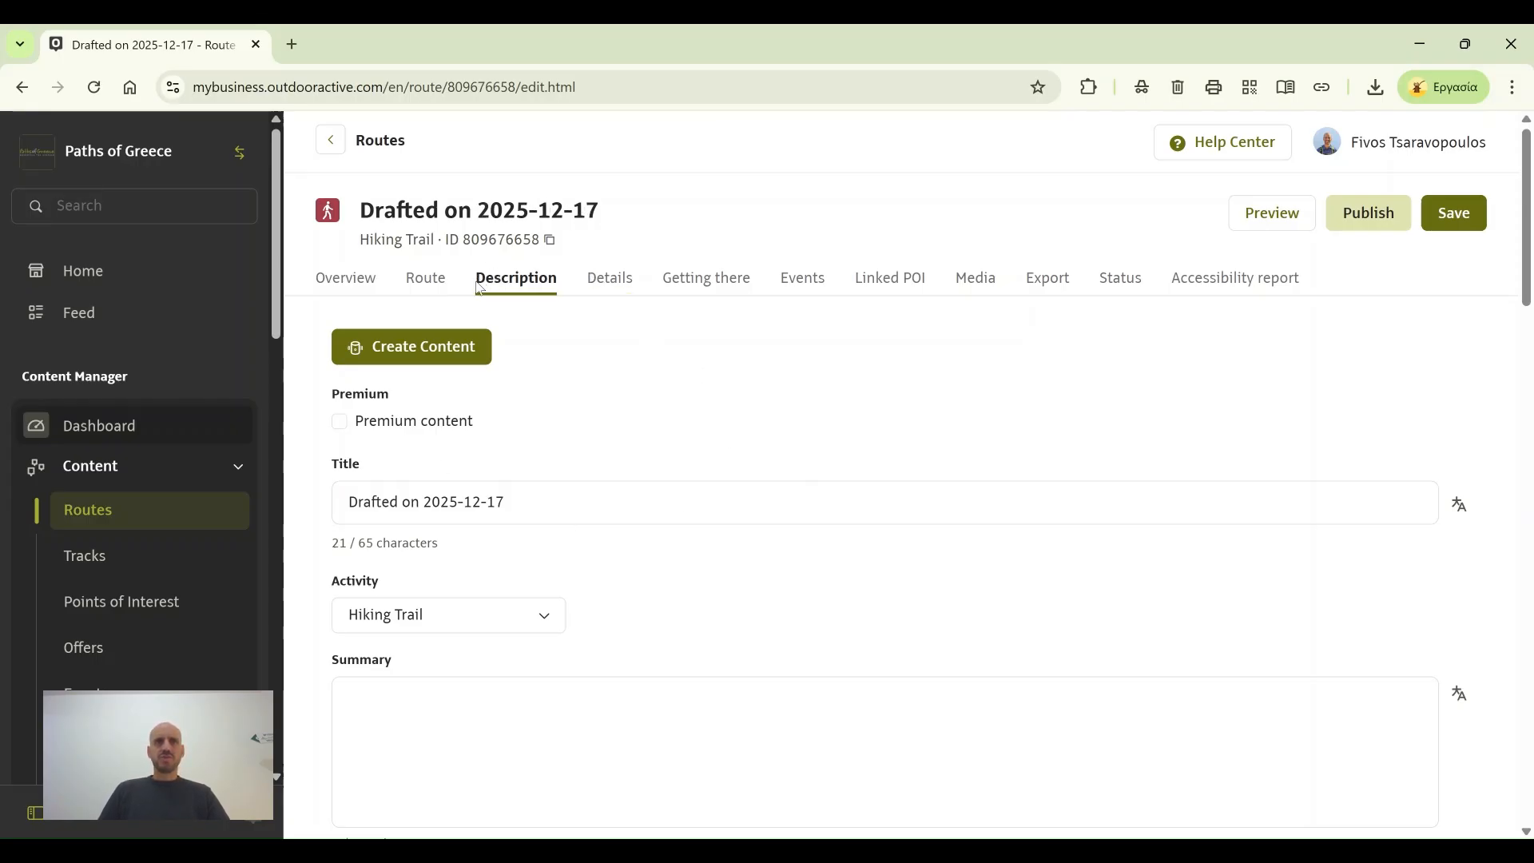
# Step: Replace the route's draft title with "Test trail"
pyautogui.tripleClick(383, 501)
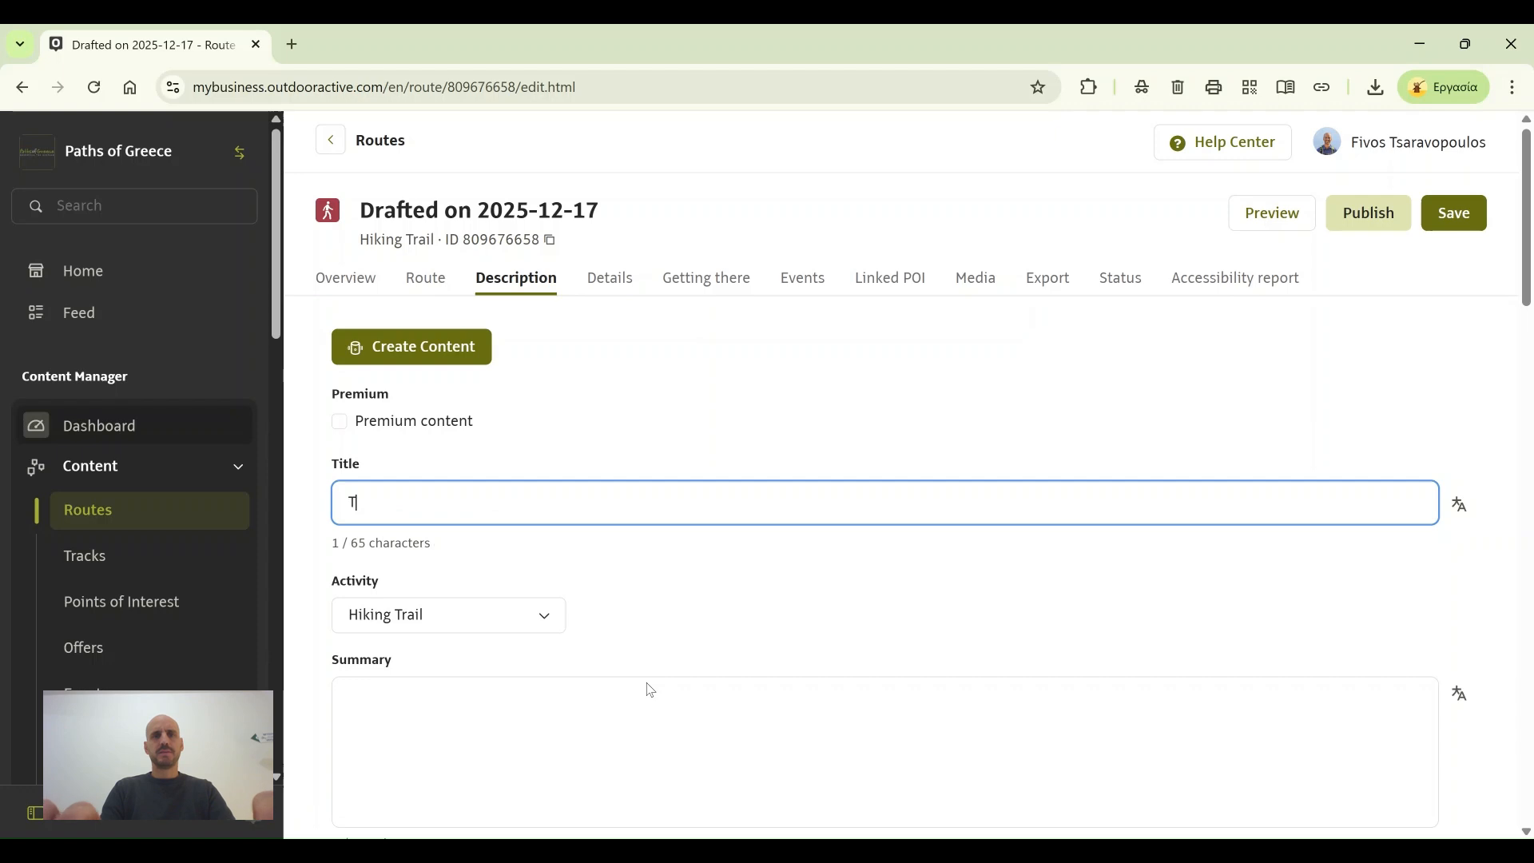
pyautogui.write('st trai')
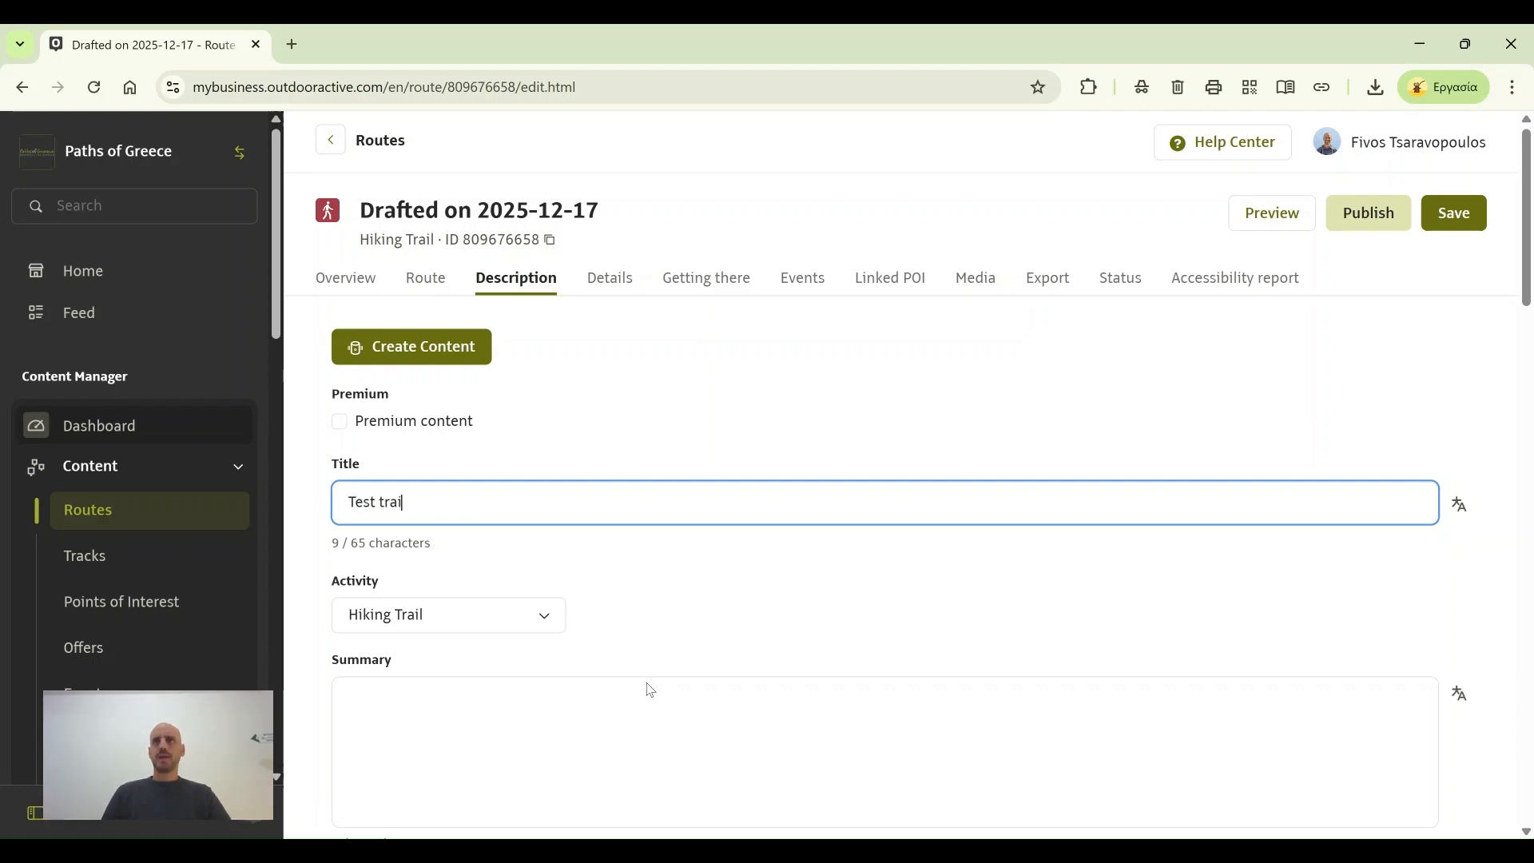
pyautogui.write('l')
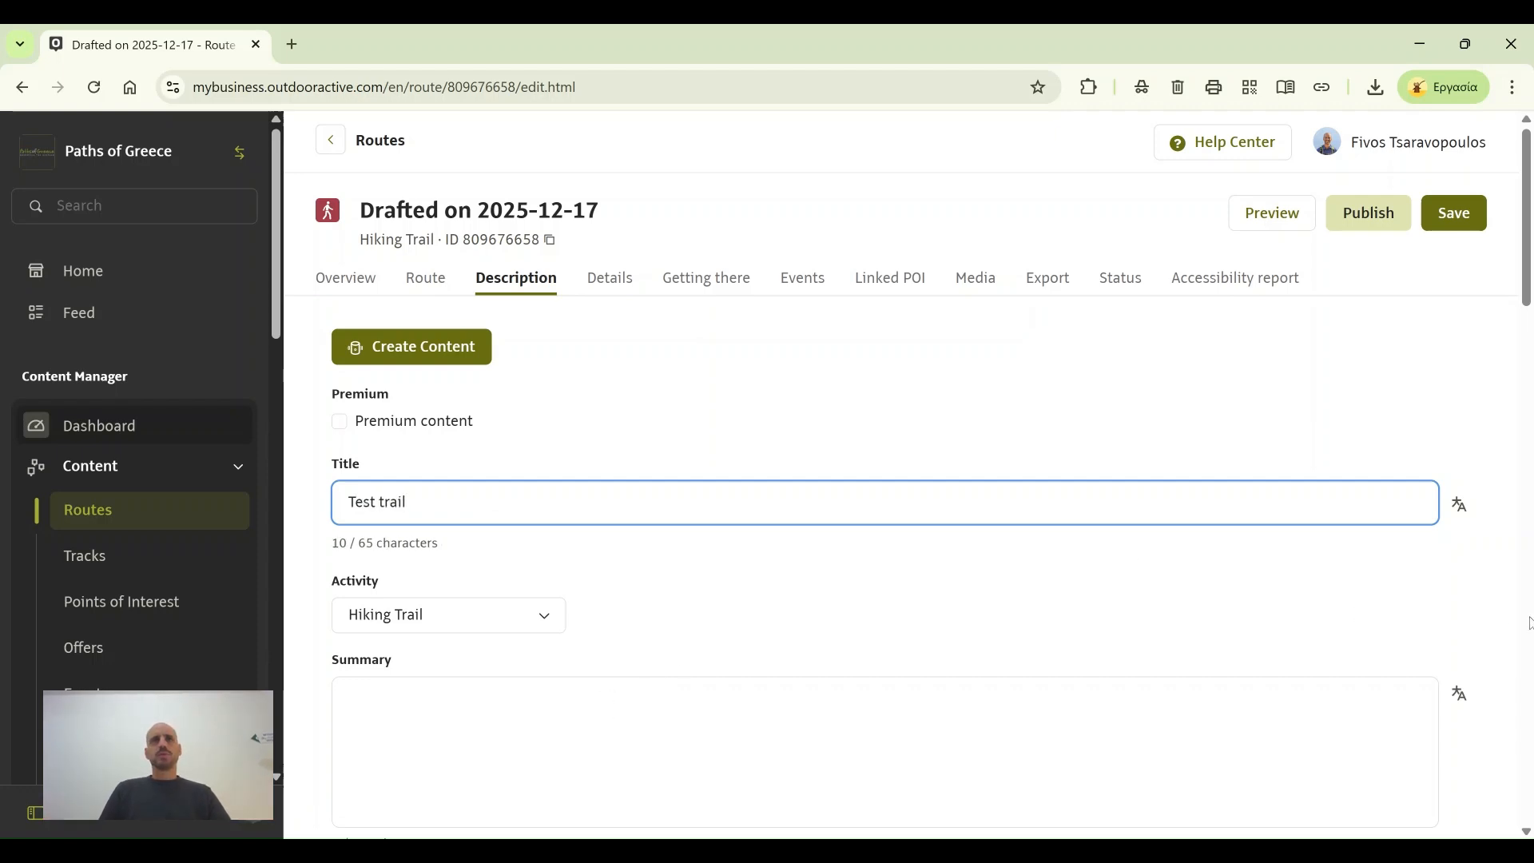
pyautogui.click(419, 509)
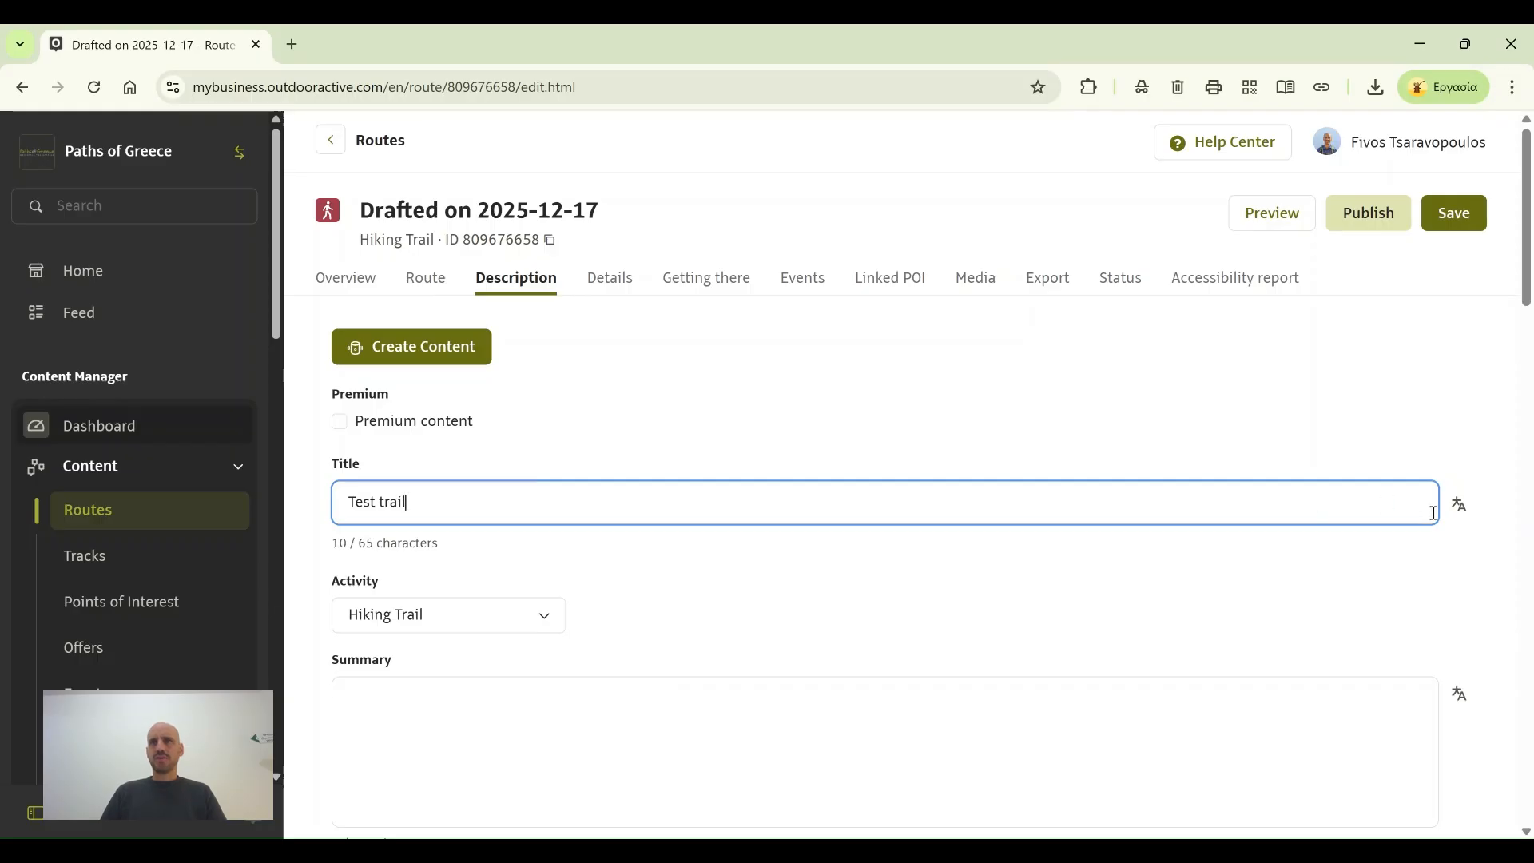
# Step: Add a French translation of the title, "Sentier test", and save it
pyautogui.click(1458, 507)
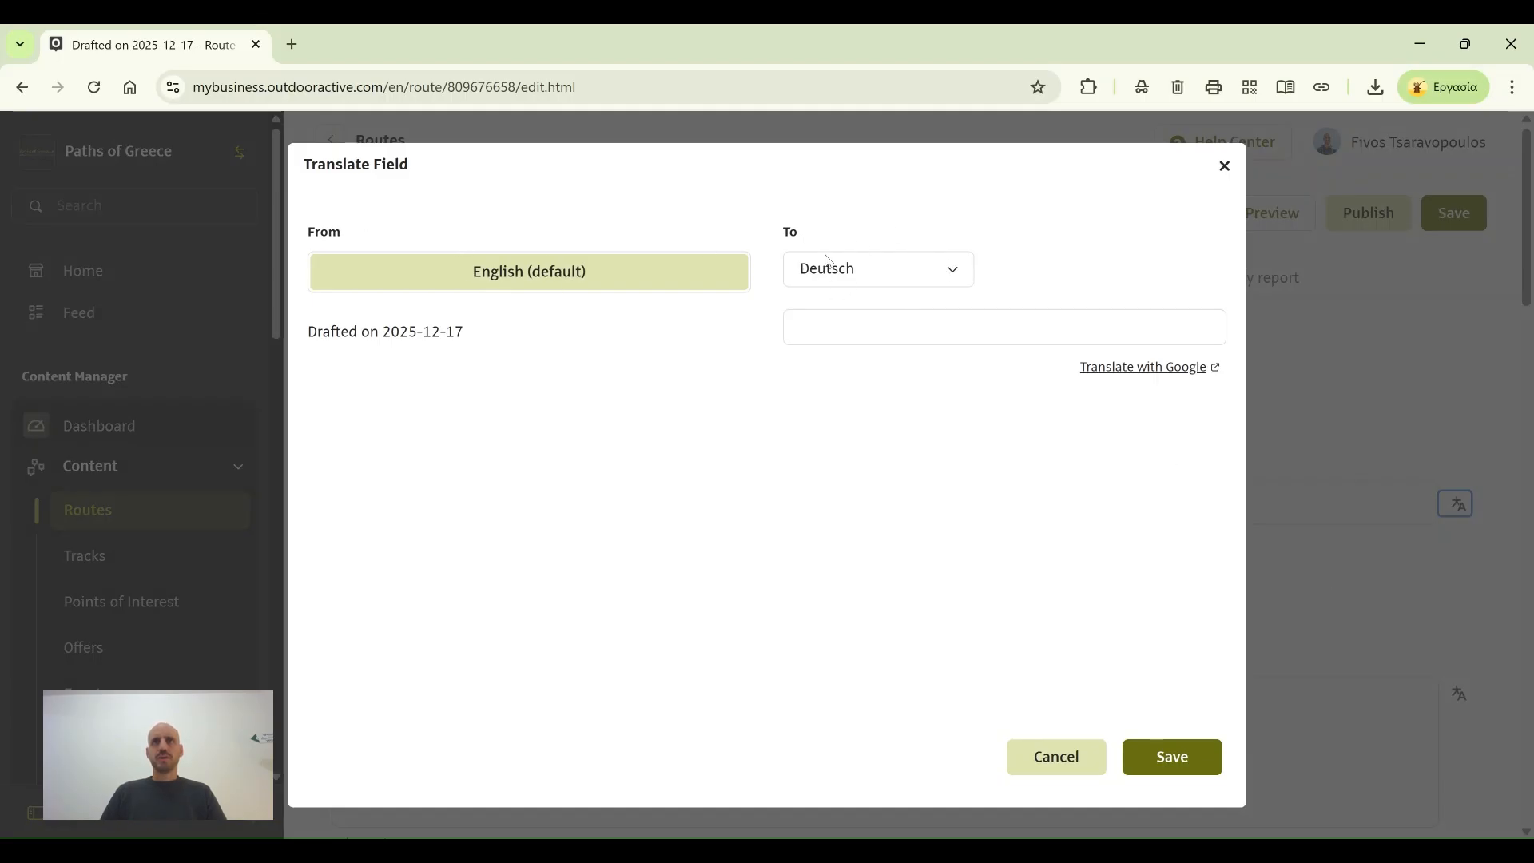
pyautogui.click(953, 275)
pyautogui.click(836, 328)
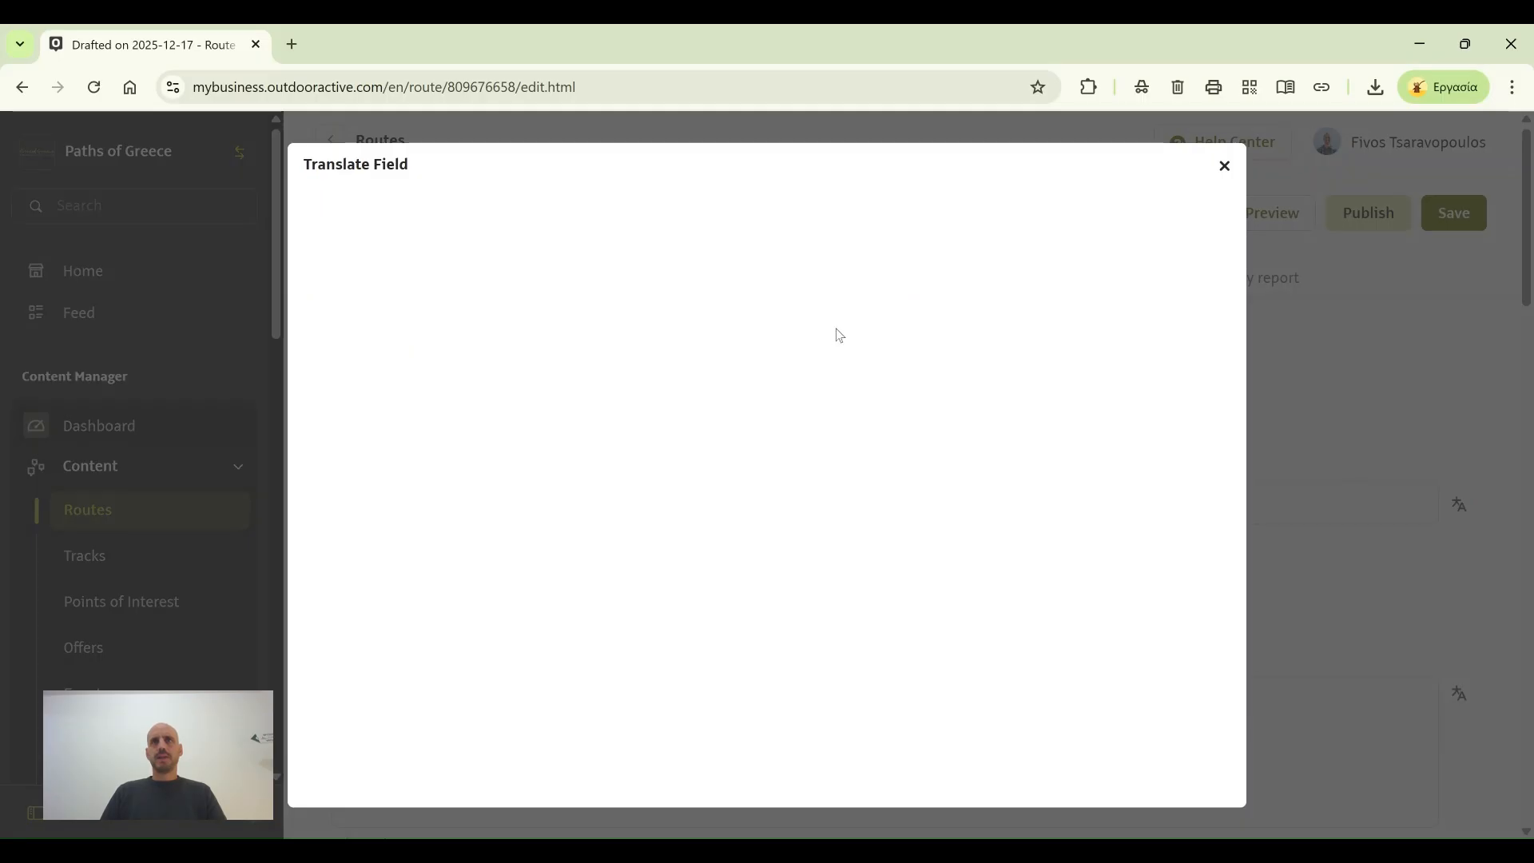
pyautogui.click(828, 325)
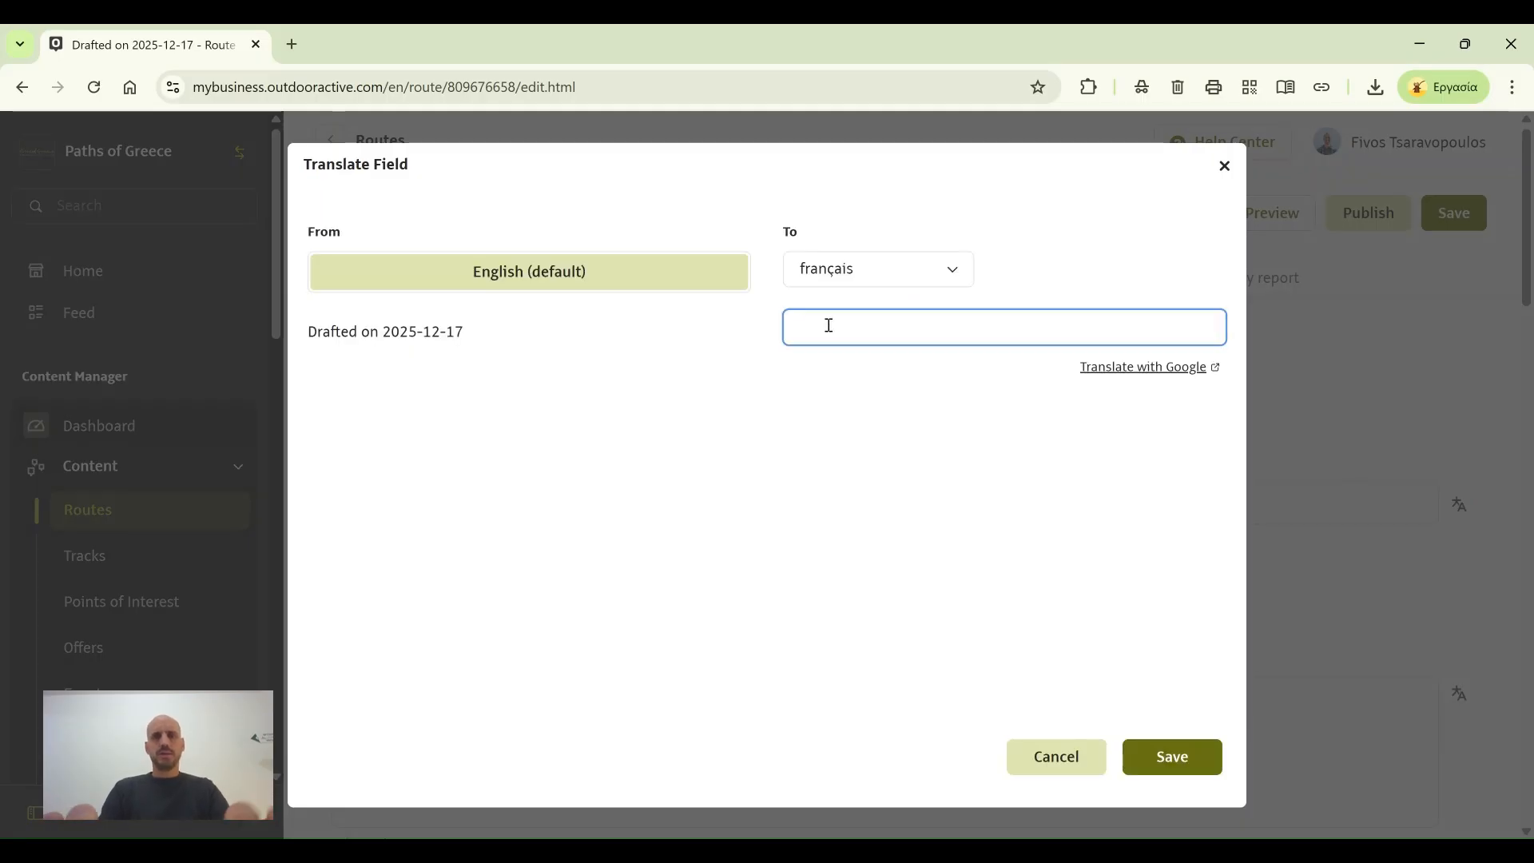
pyautogui.write('Sentier')
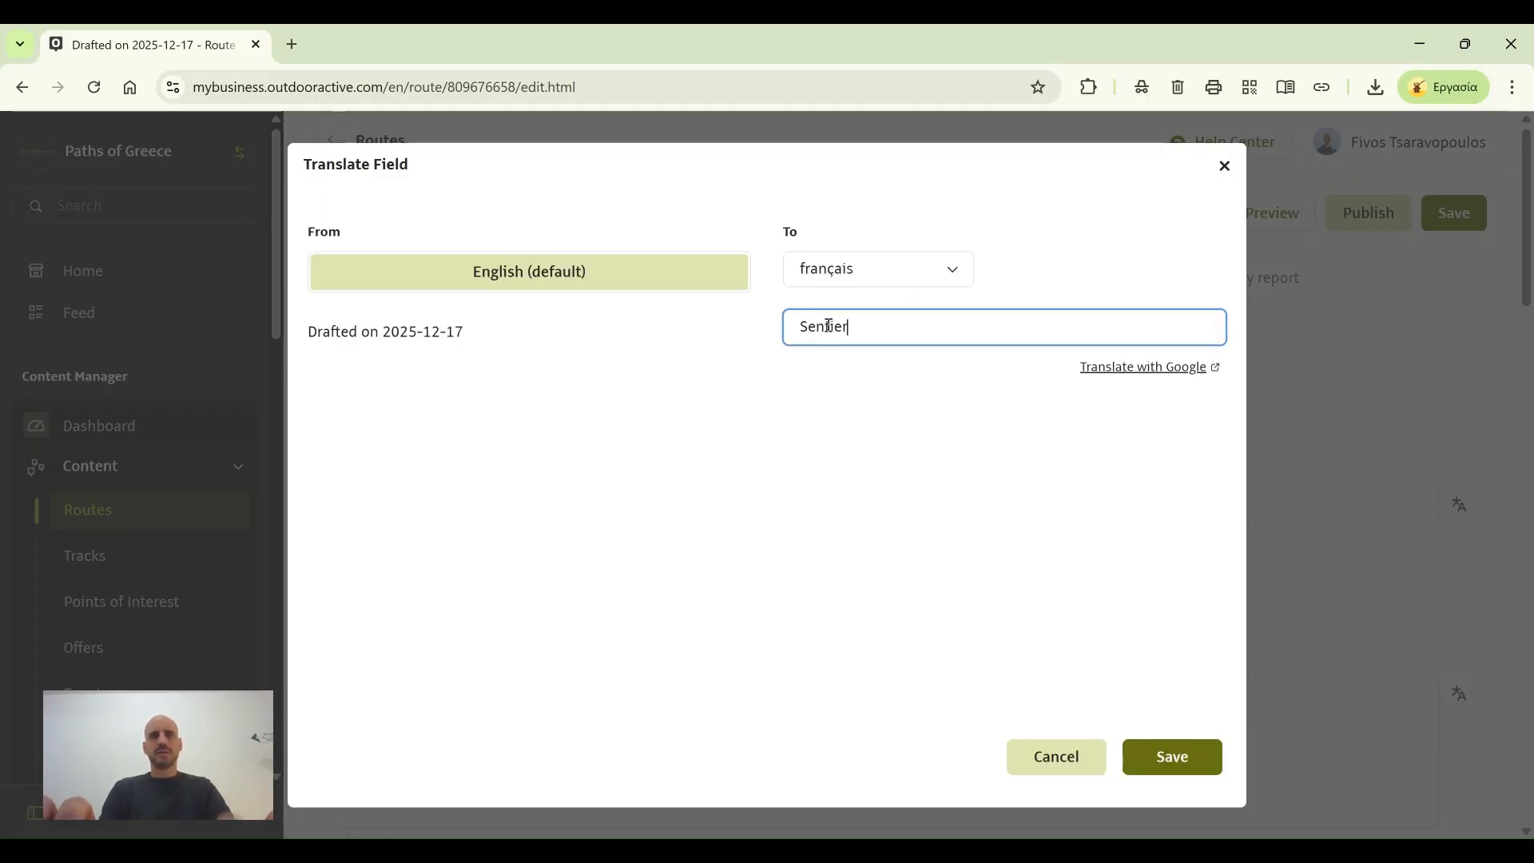
pyautogui.write(' test')
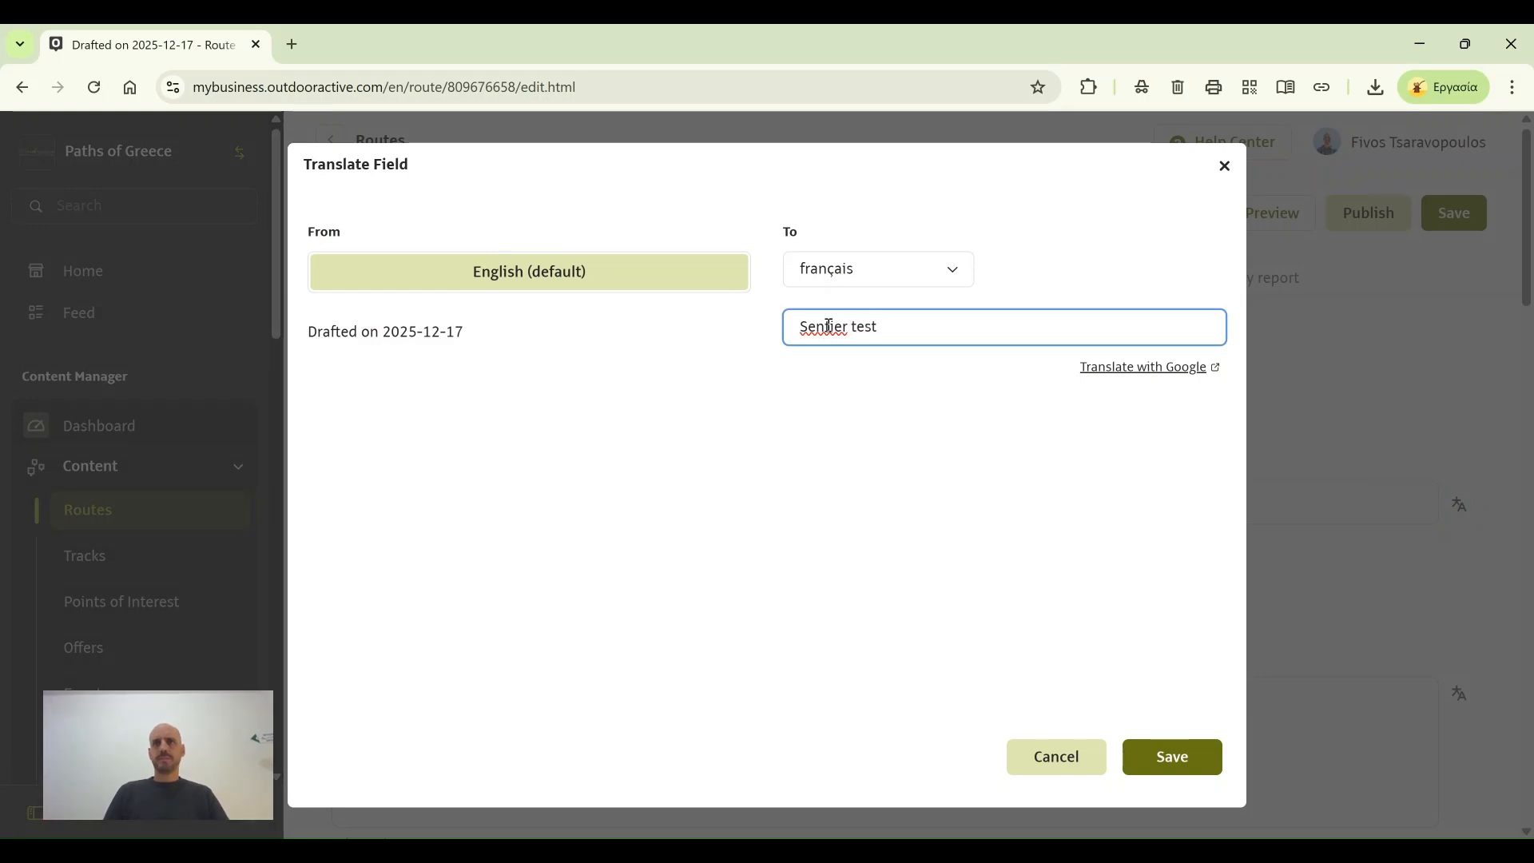
pyautogui.click(1175, 757)
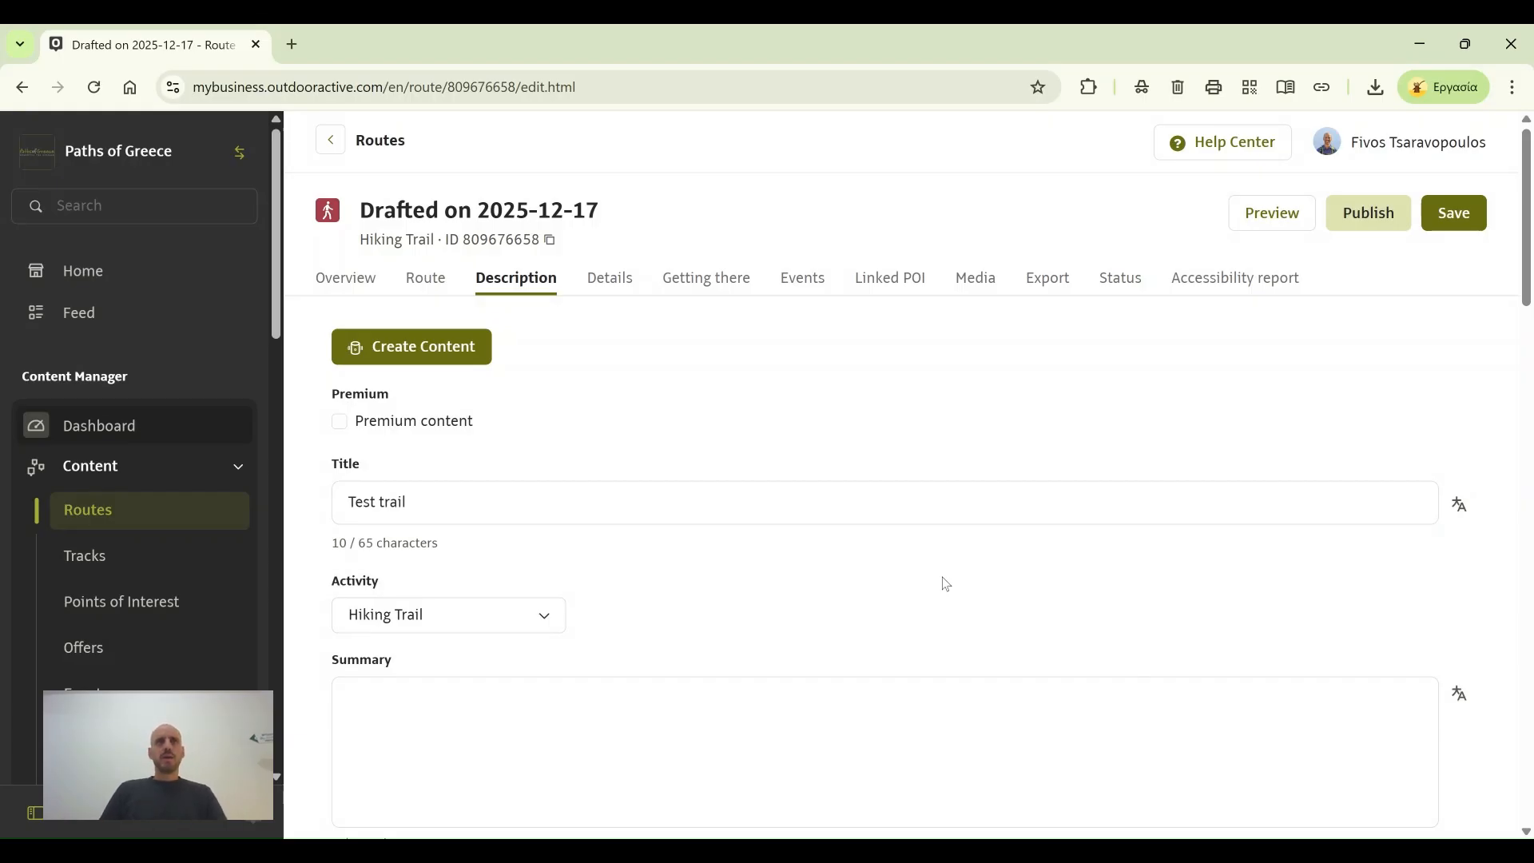
# Step: Examine the description form's fields from Activity and Summary through safety, equipment, starting point, arrival and Roadbook down to Internal note
pyautogui.scroll(-1, 773, 570)
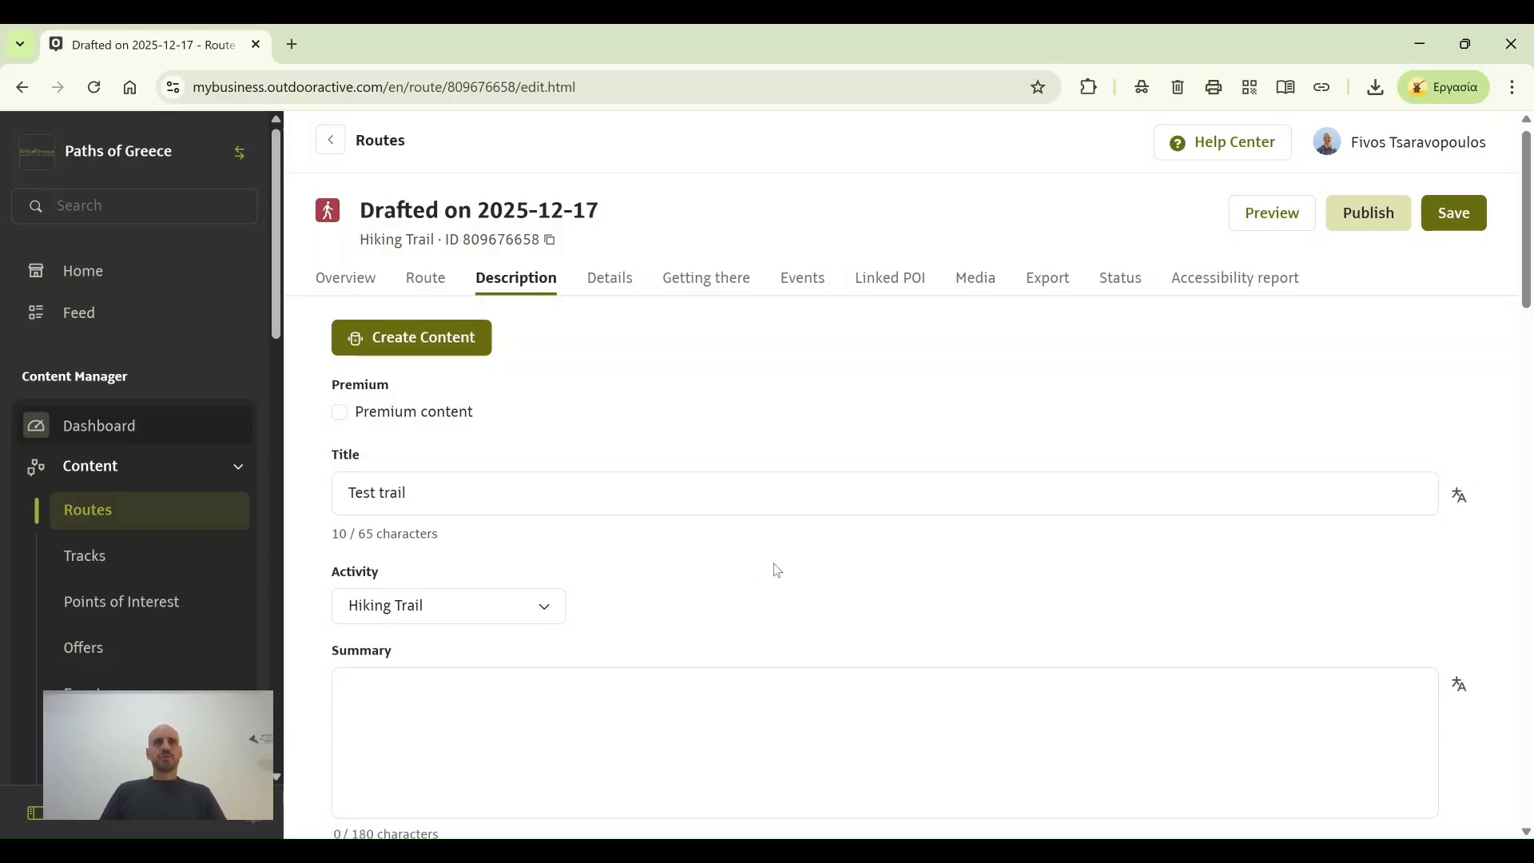
pyautogui.click(549, 527)
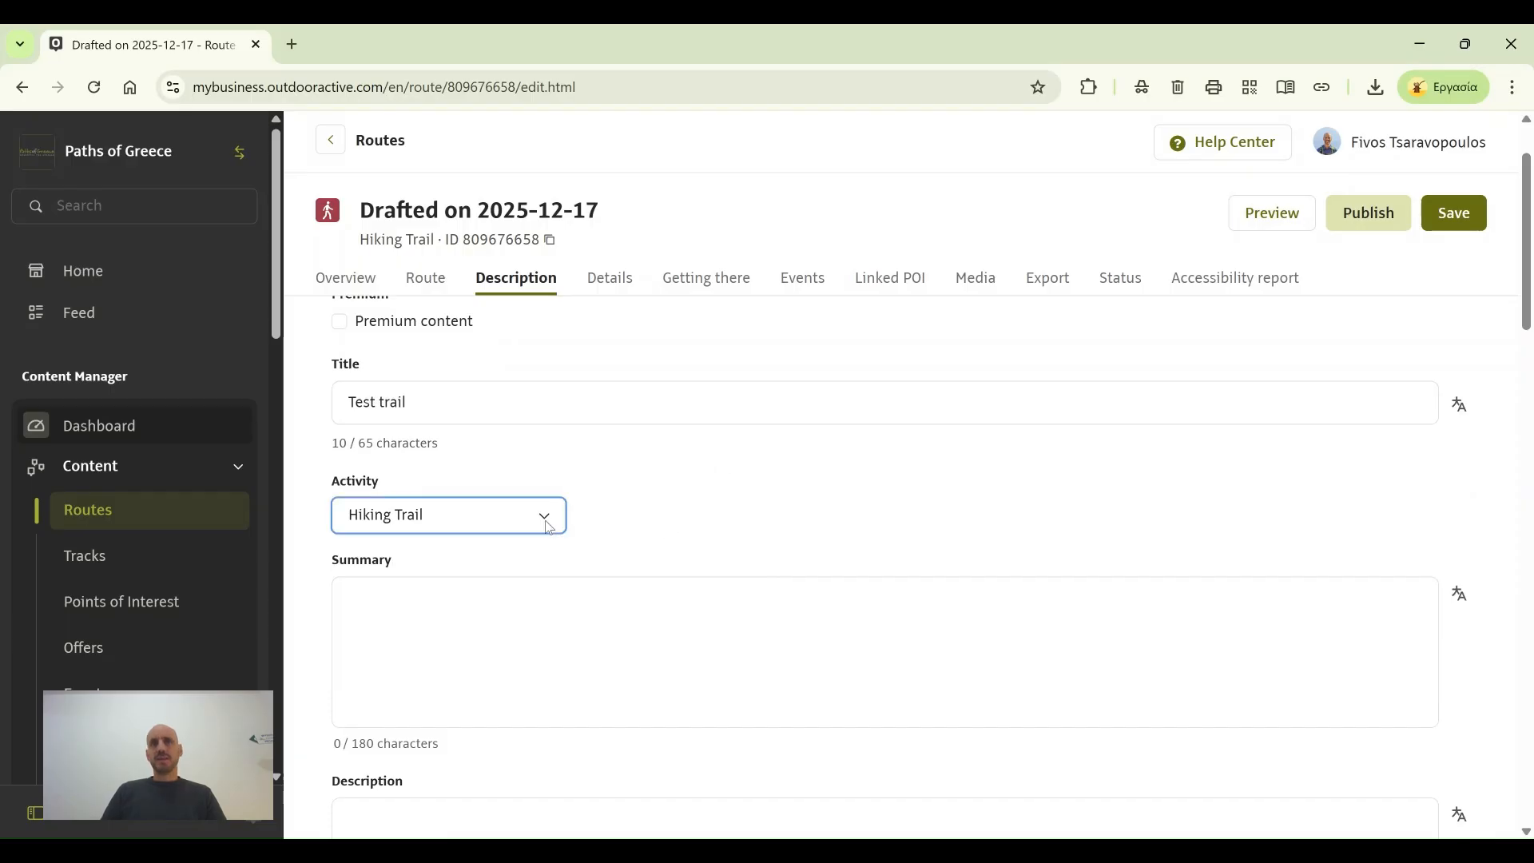
pyautogui.click(652, 528)
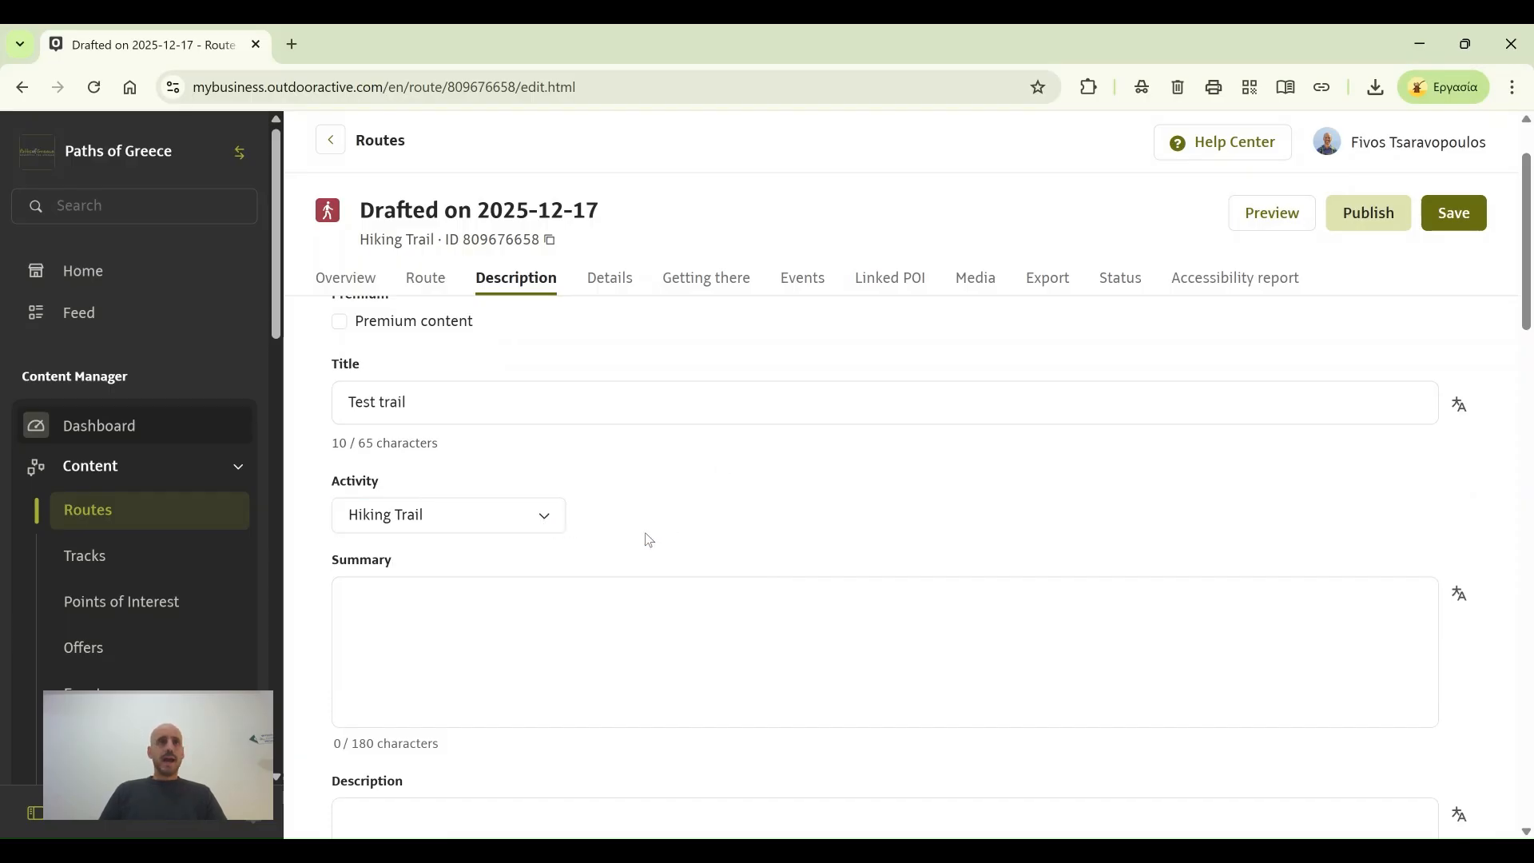
pyautogui.click(446, 621)
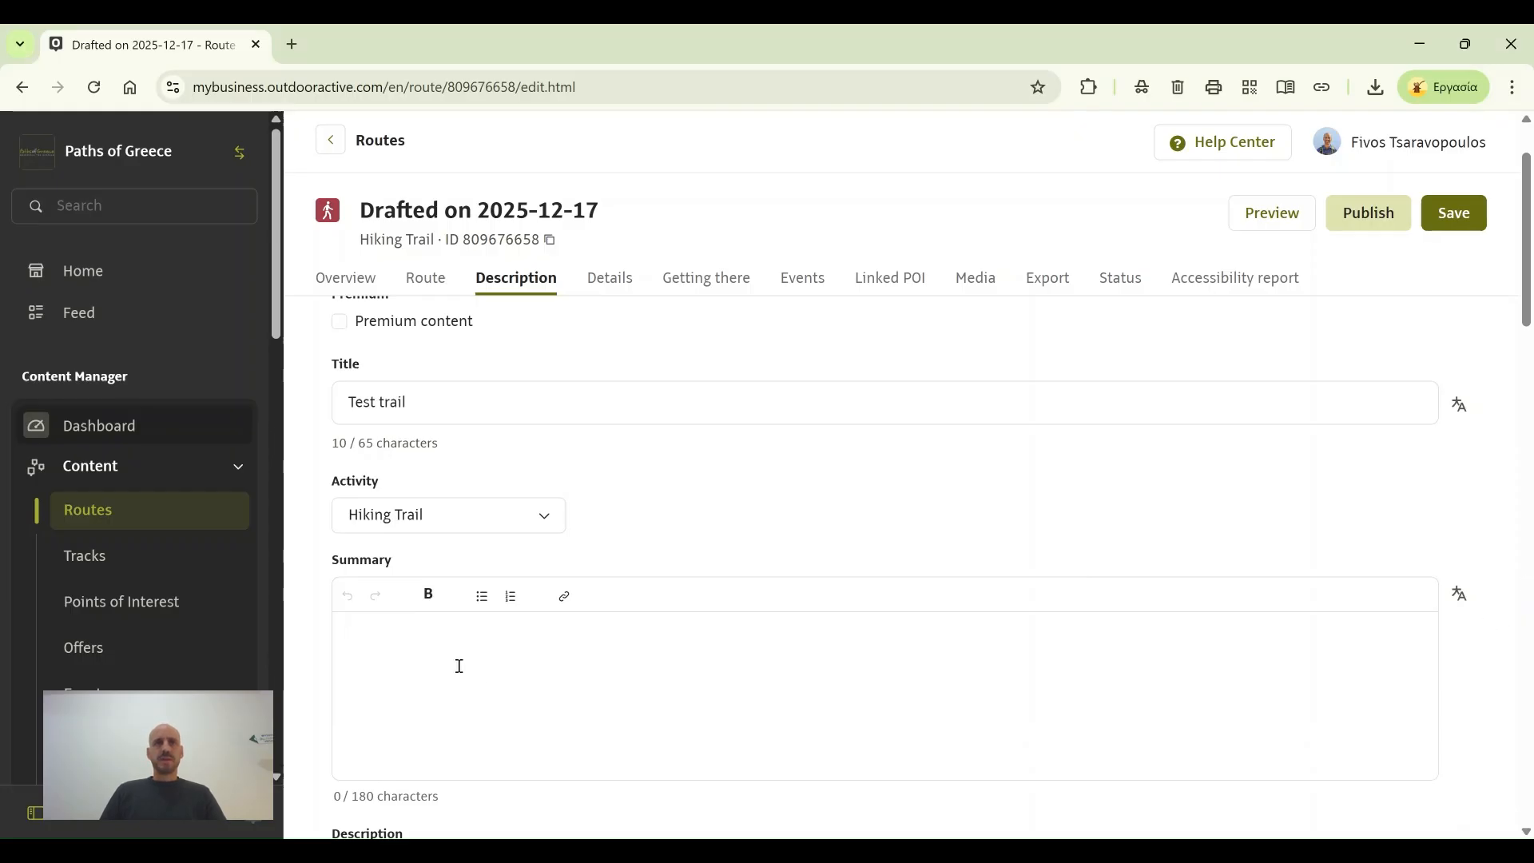
pyautogui.scroll(-5, 462, 675)
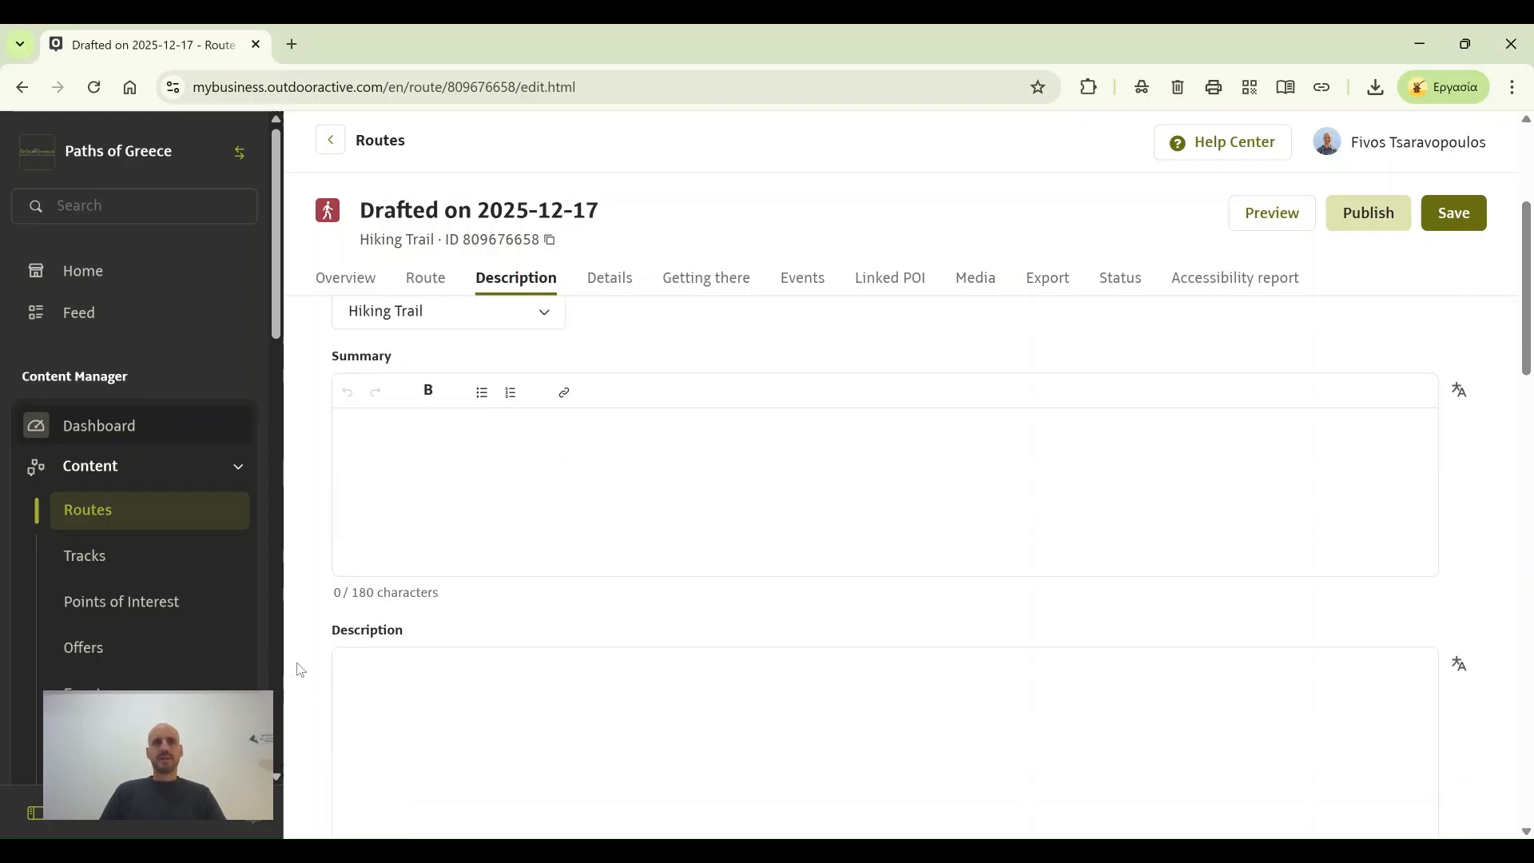
pyautogui.scroll(-3, 380, 568)
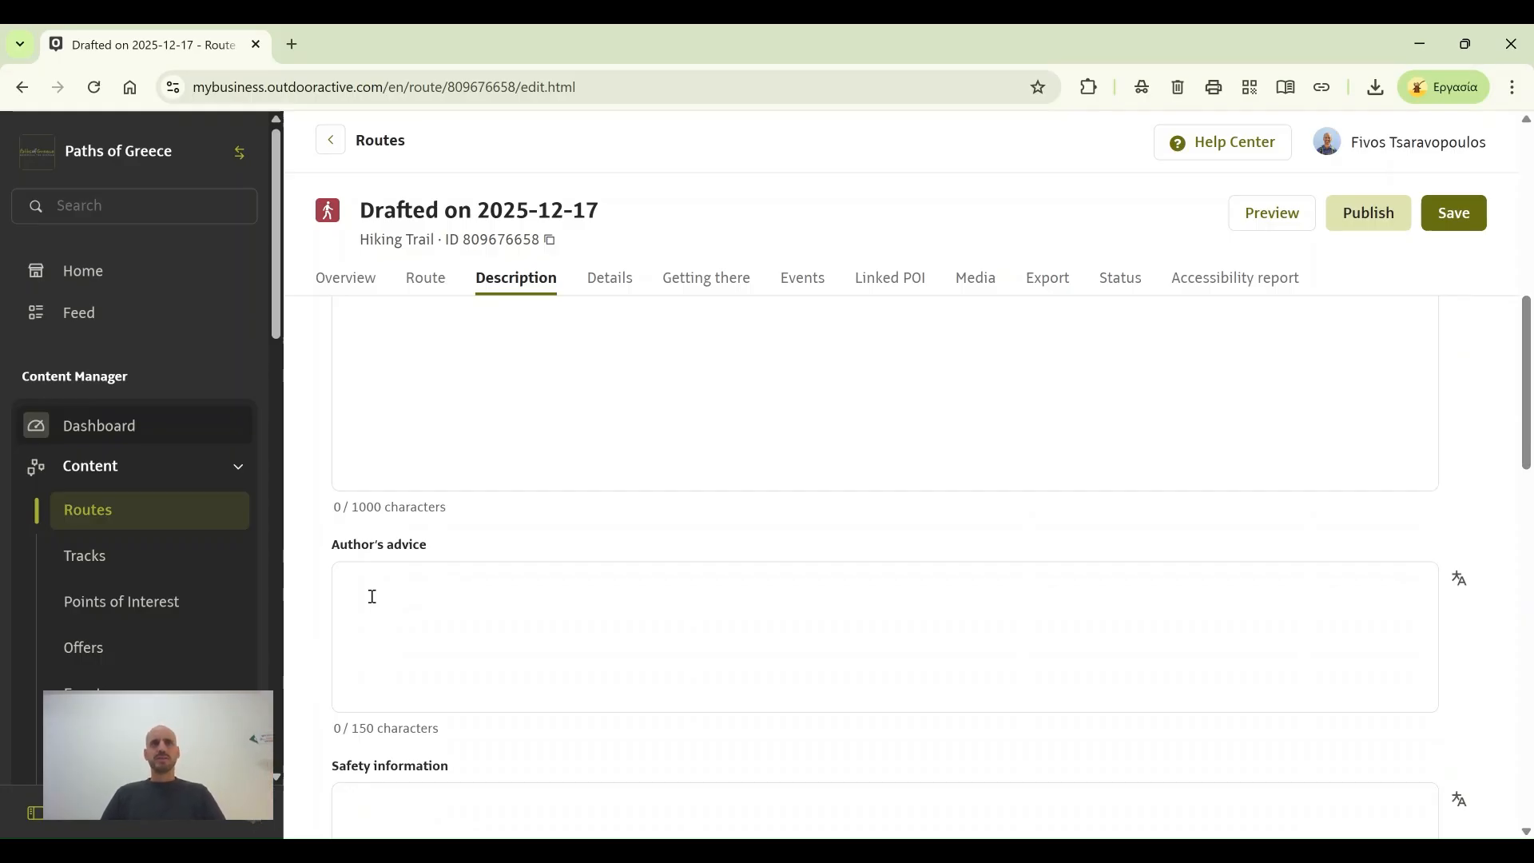
pyautogui.scroll(-4, 372, 596)
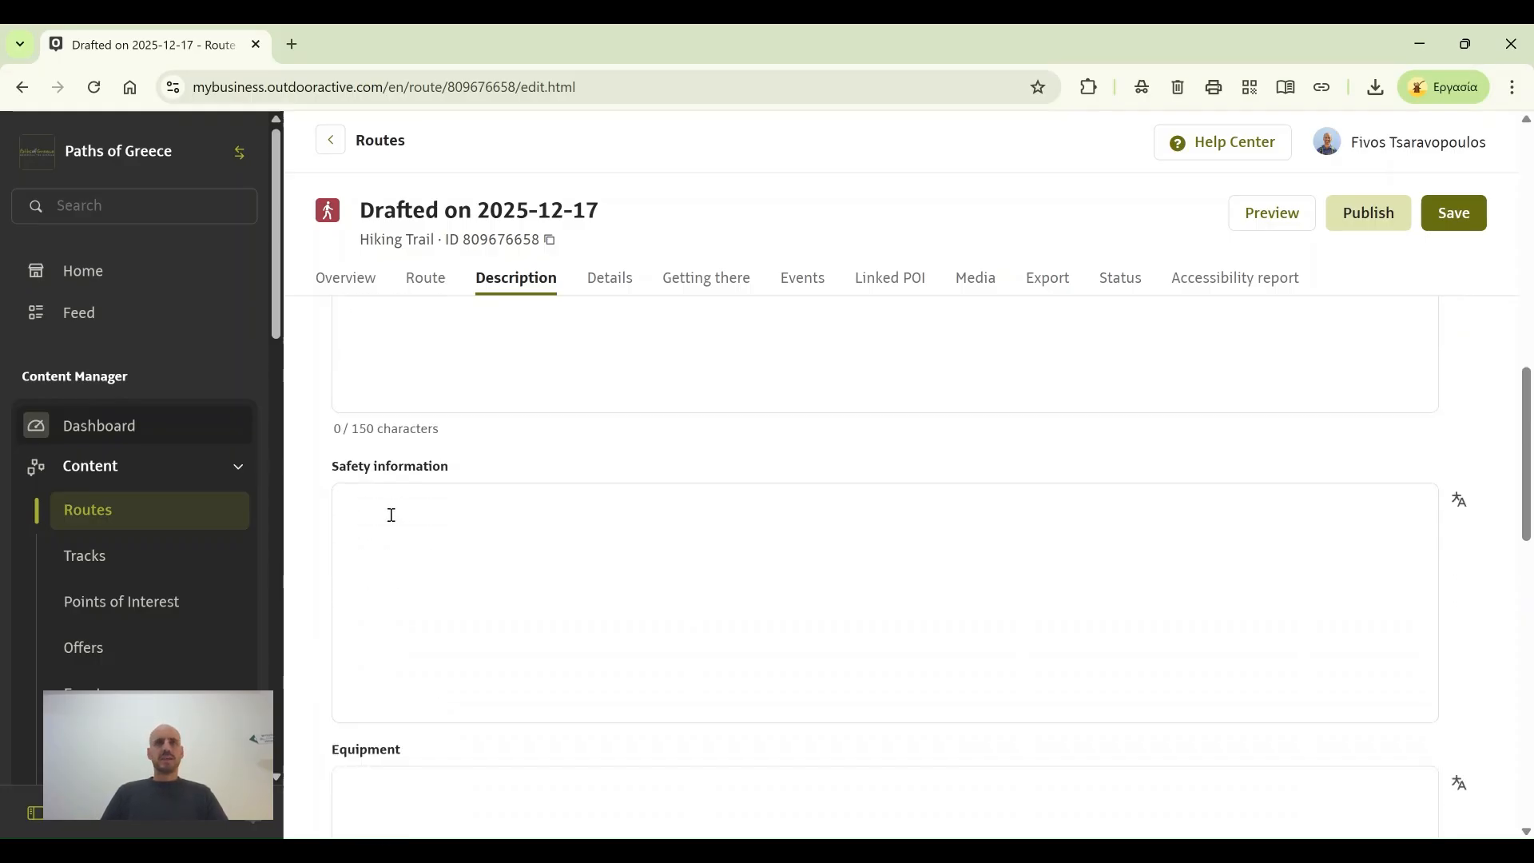
pyautogui.scroll(-3, 392, 514)
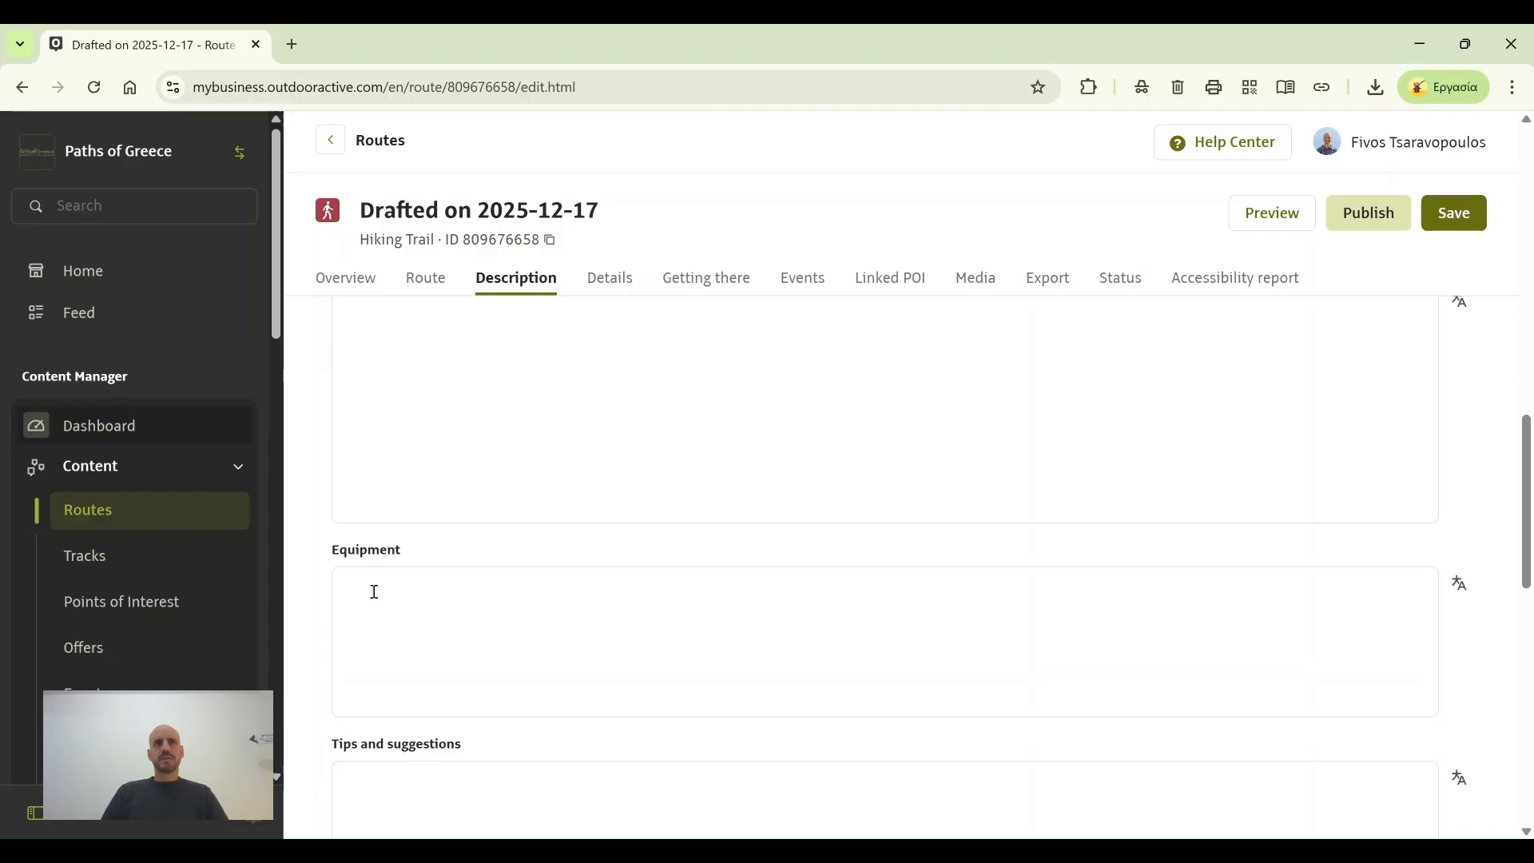
pyautogui.scroll(-4, 361, 617)
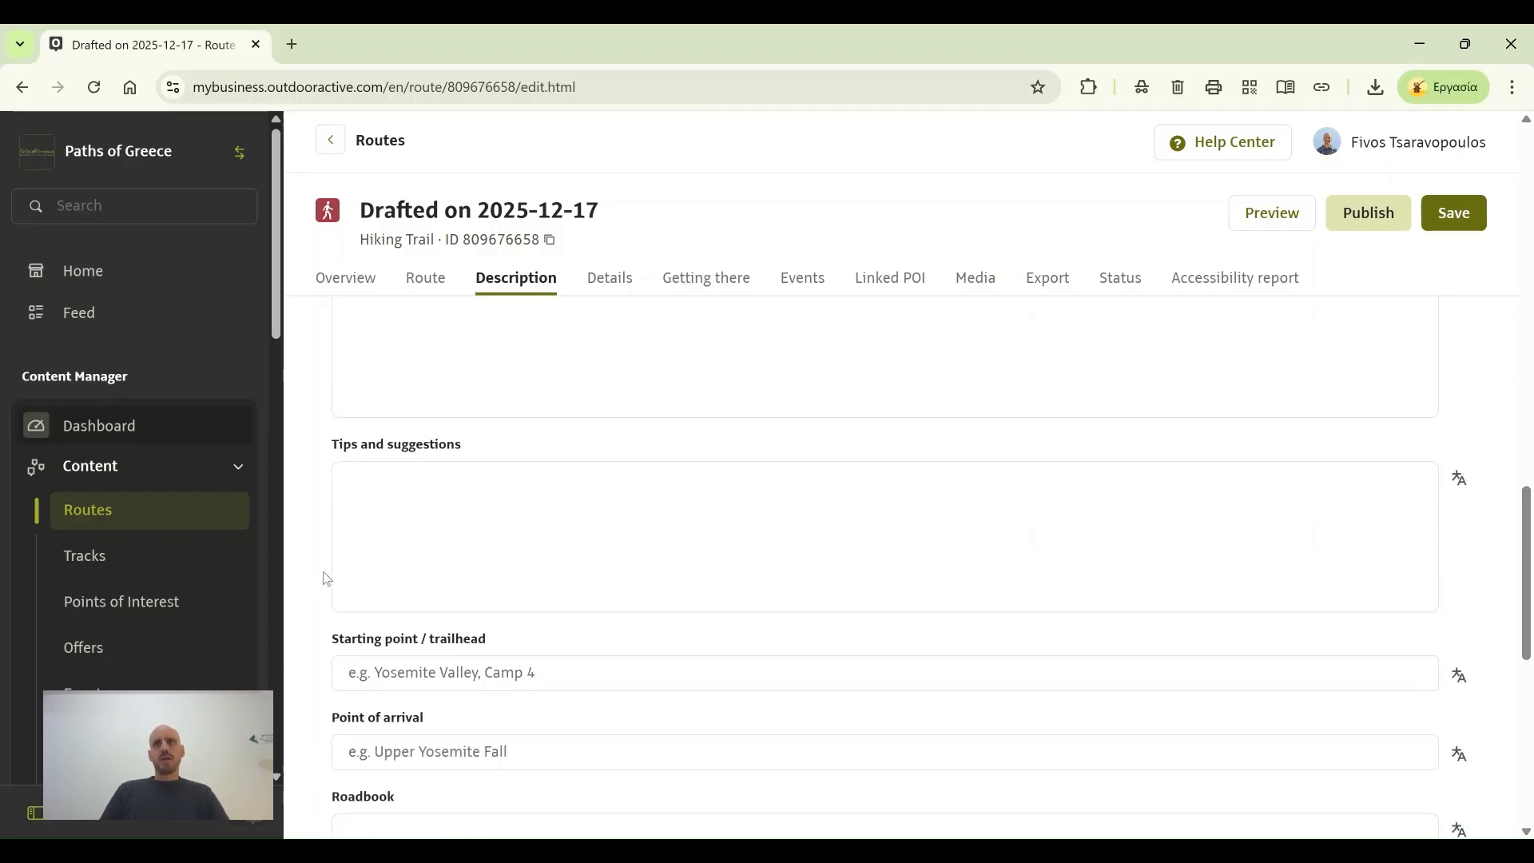
pyautogui.scroll(-1, 319, 585)
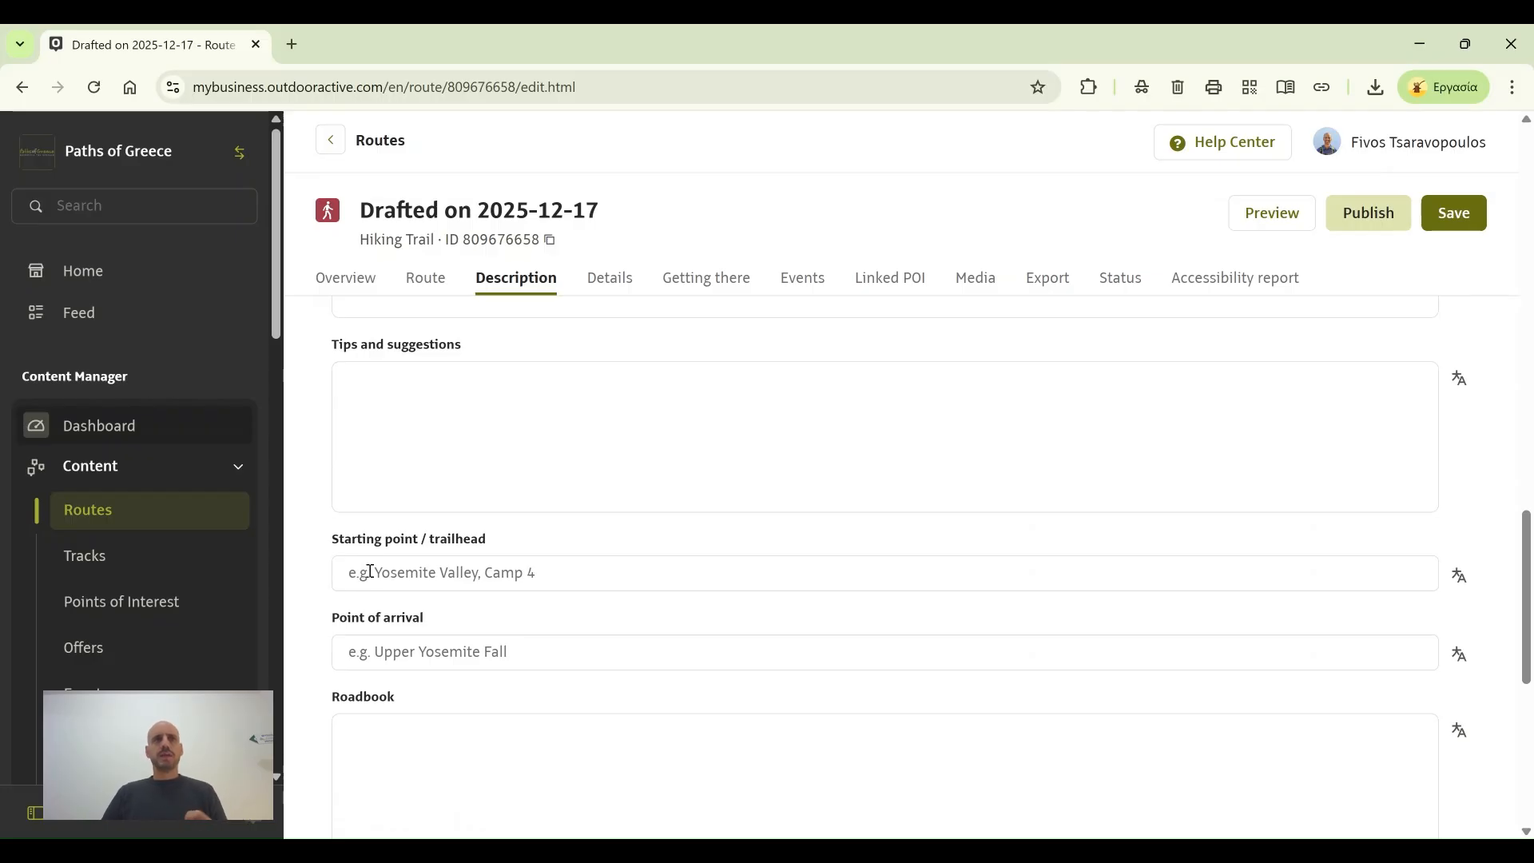
pyautogui.click(374, 650)
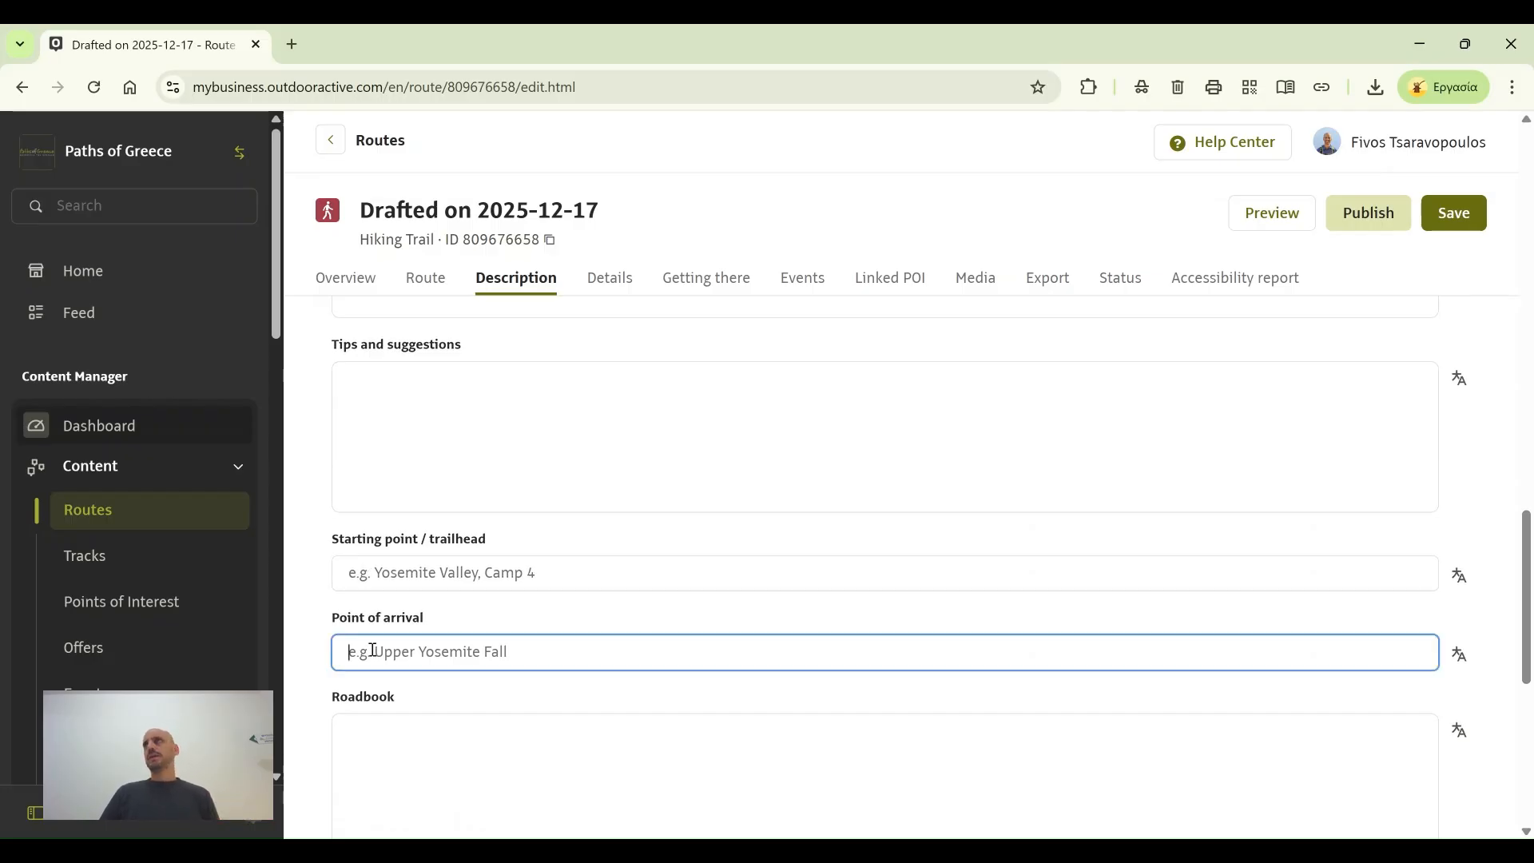
pyautogui.click(321, 650)
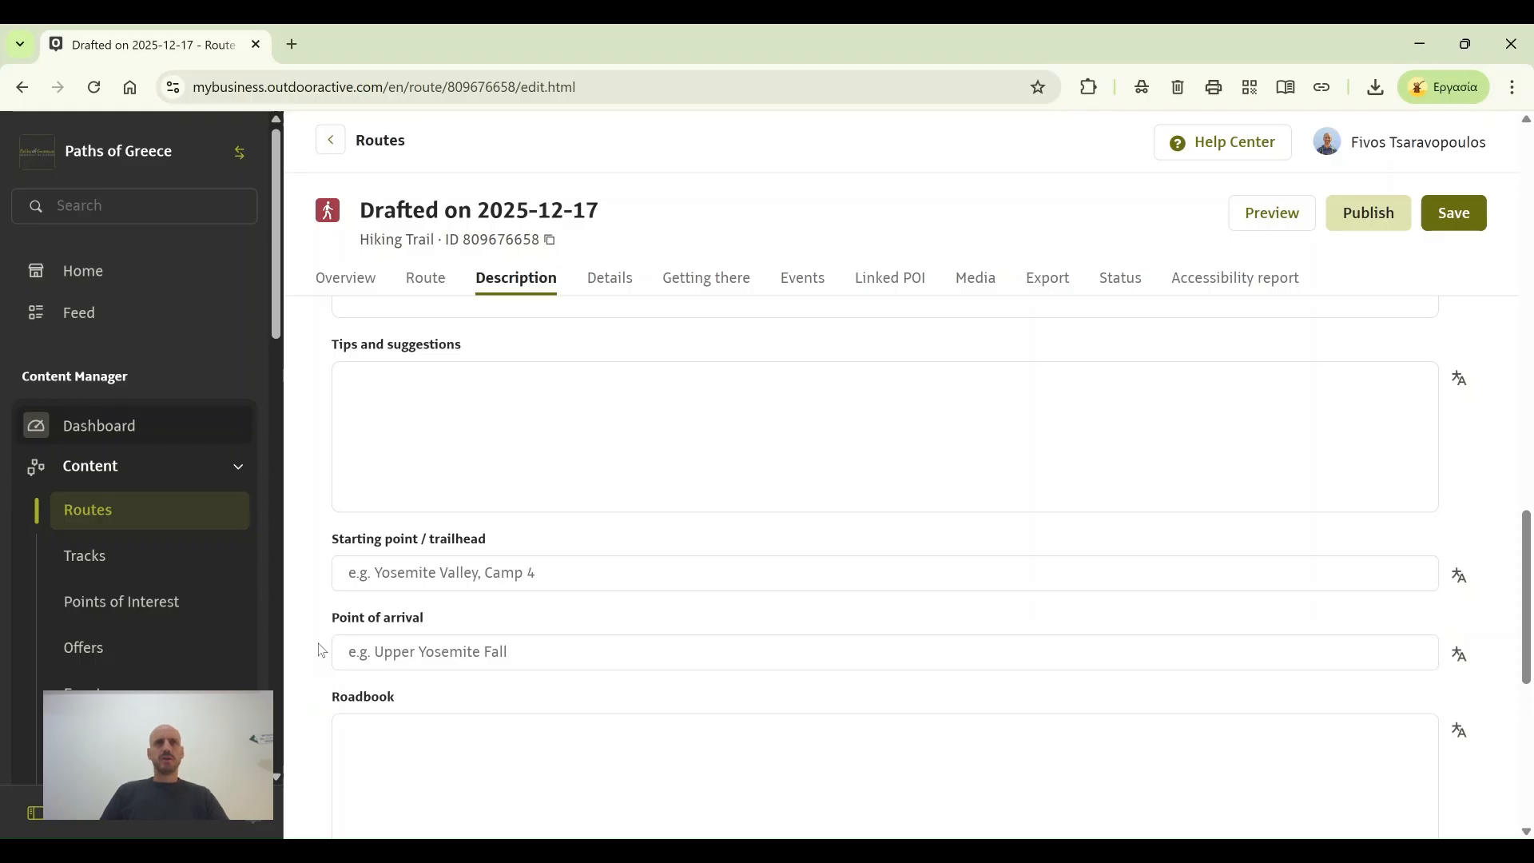
pyautogui.scroll(-3, 315, 647)
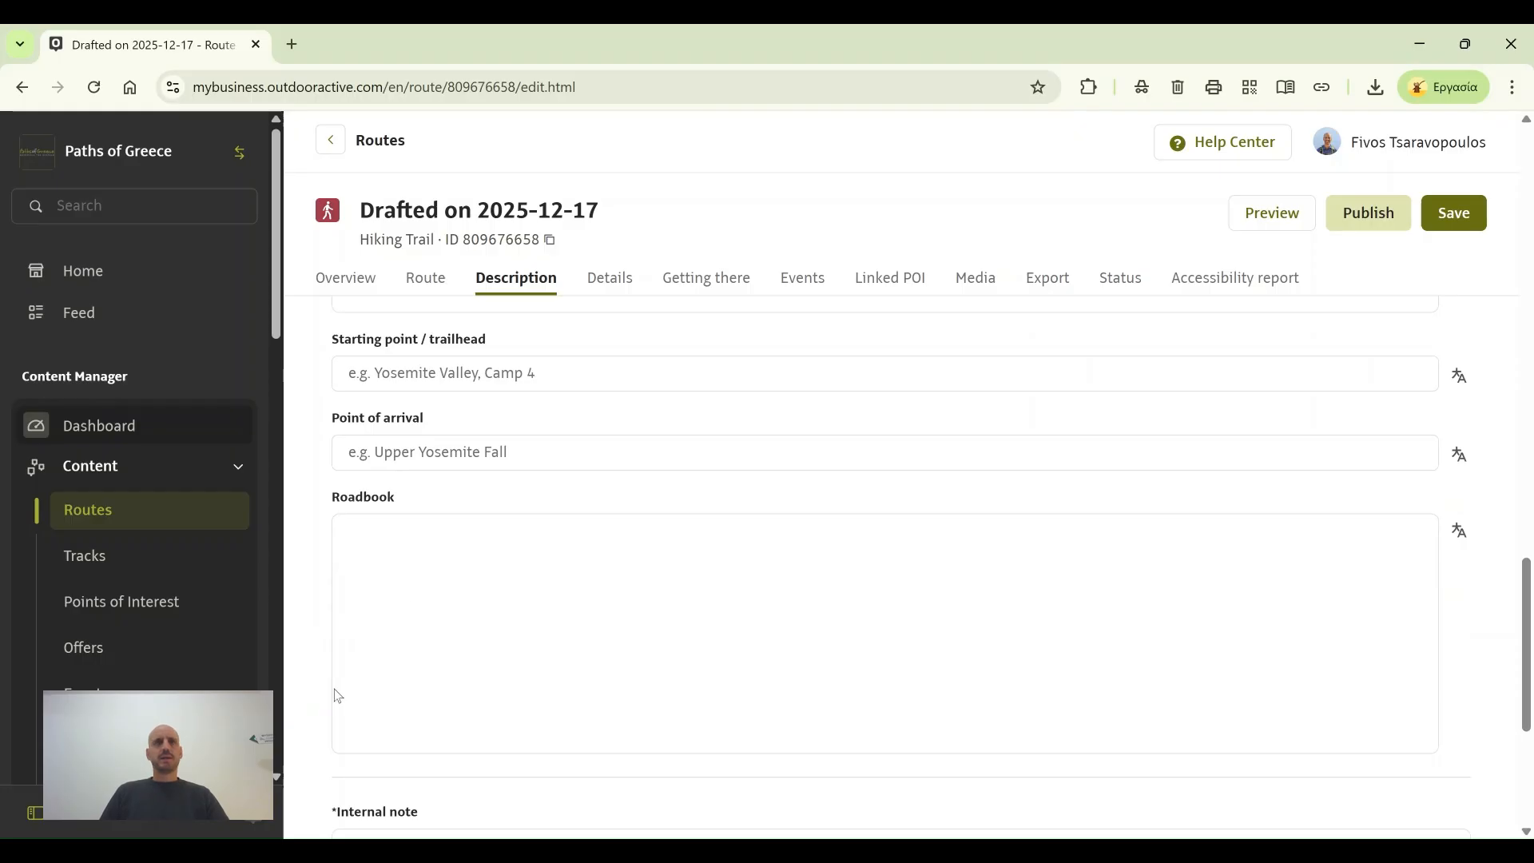
pyautogui.scroll(-3, 324, 688)
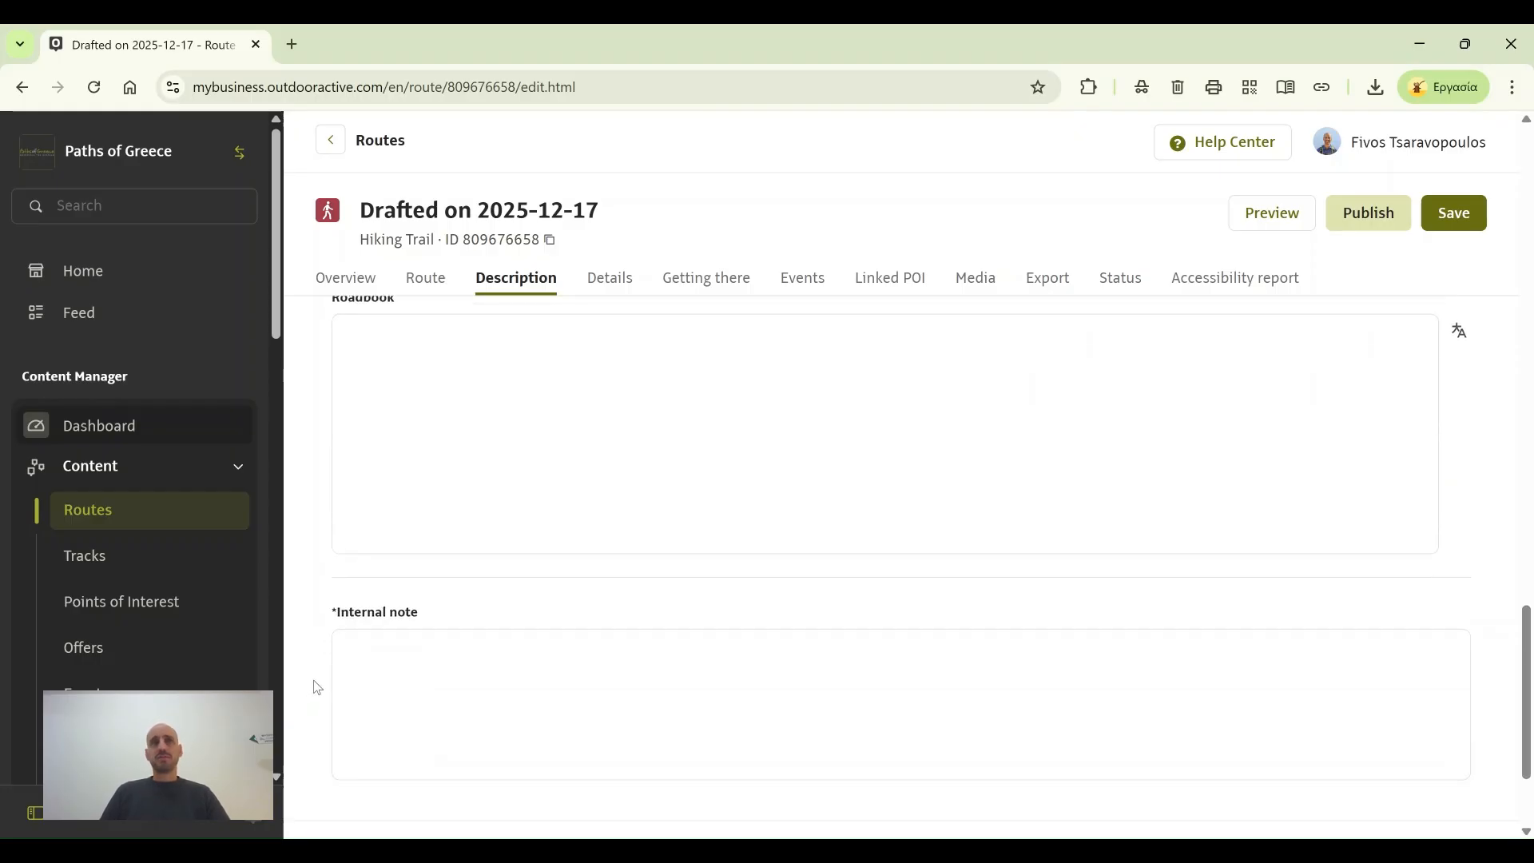
pyautogui.scroll(1, 316, 680)
pyautogui.scroll(-3, 319, 676)
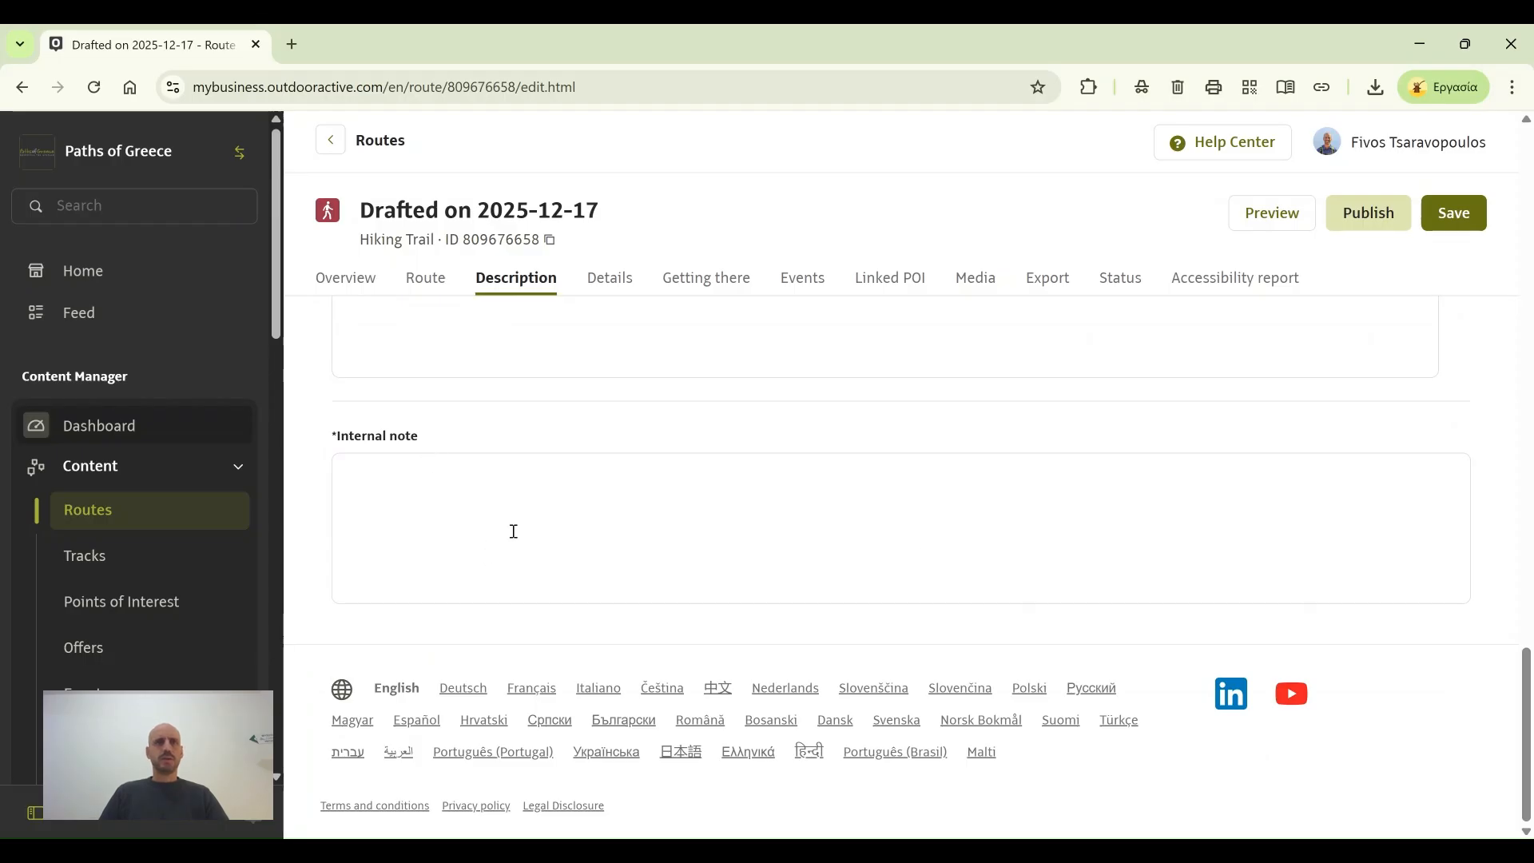
# Step: Save the route's description and dismiss the notification
pyautogui.scroll(12, 531, 536)
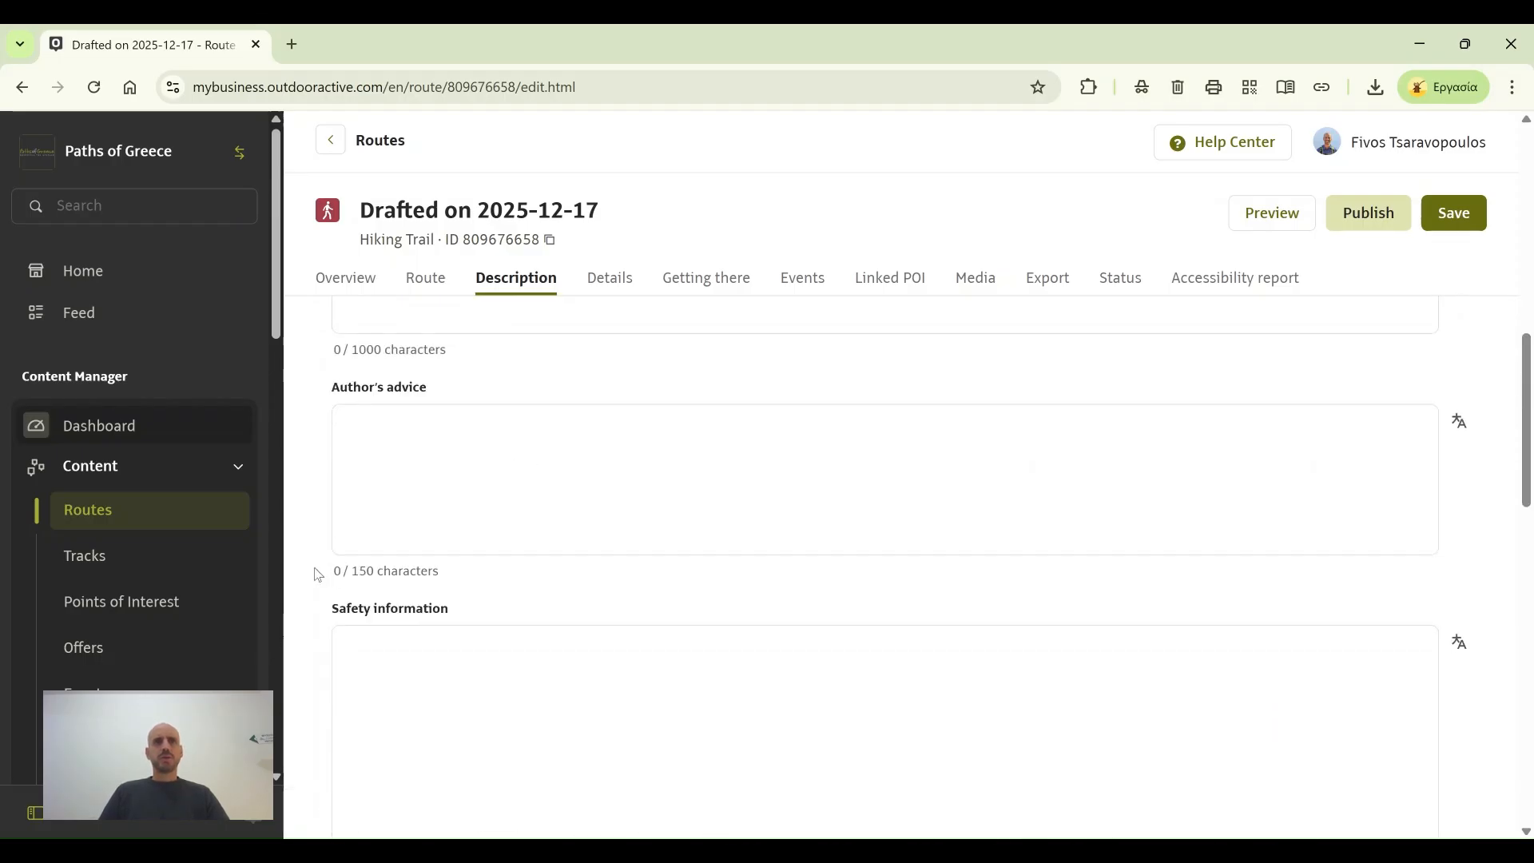
pyautogui.scroll(5, 316, 571)
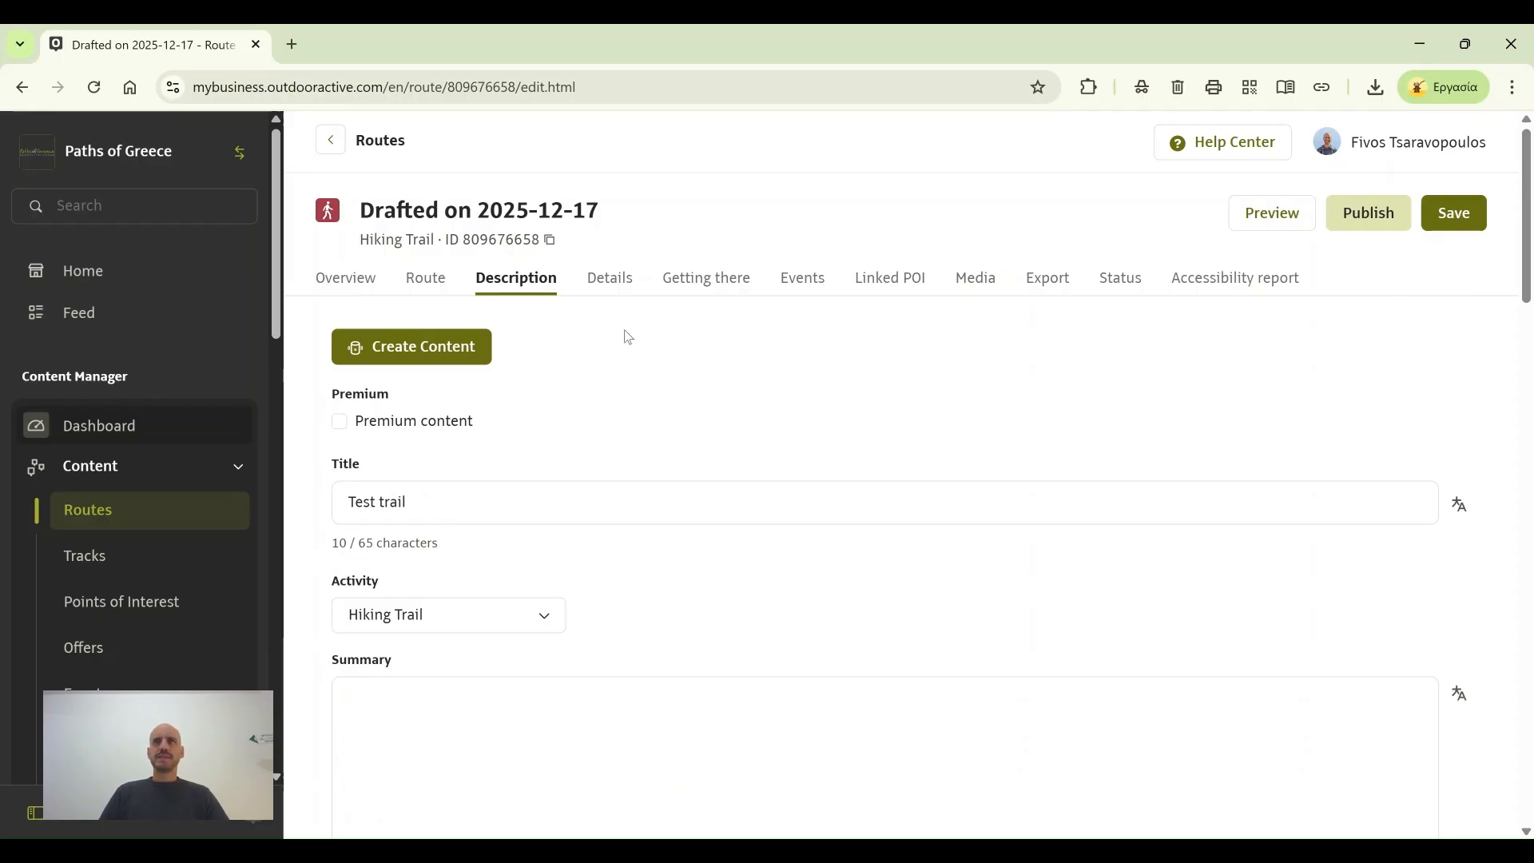
pyautogui.click(1457, 221)
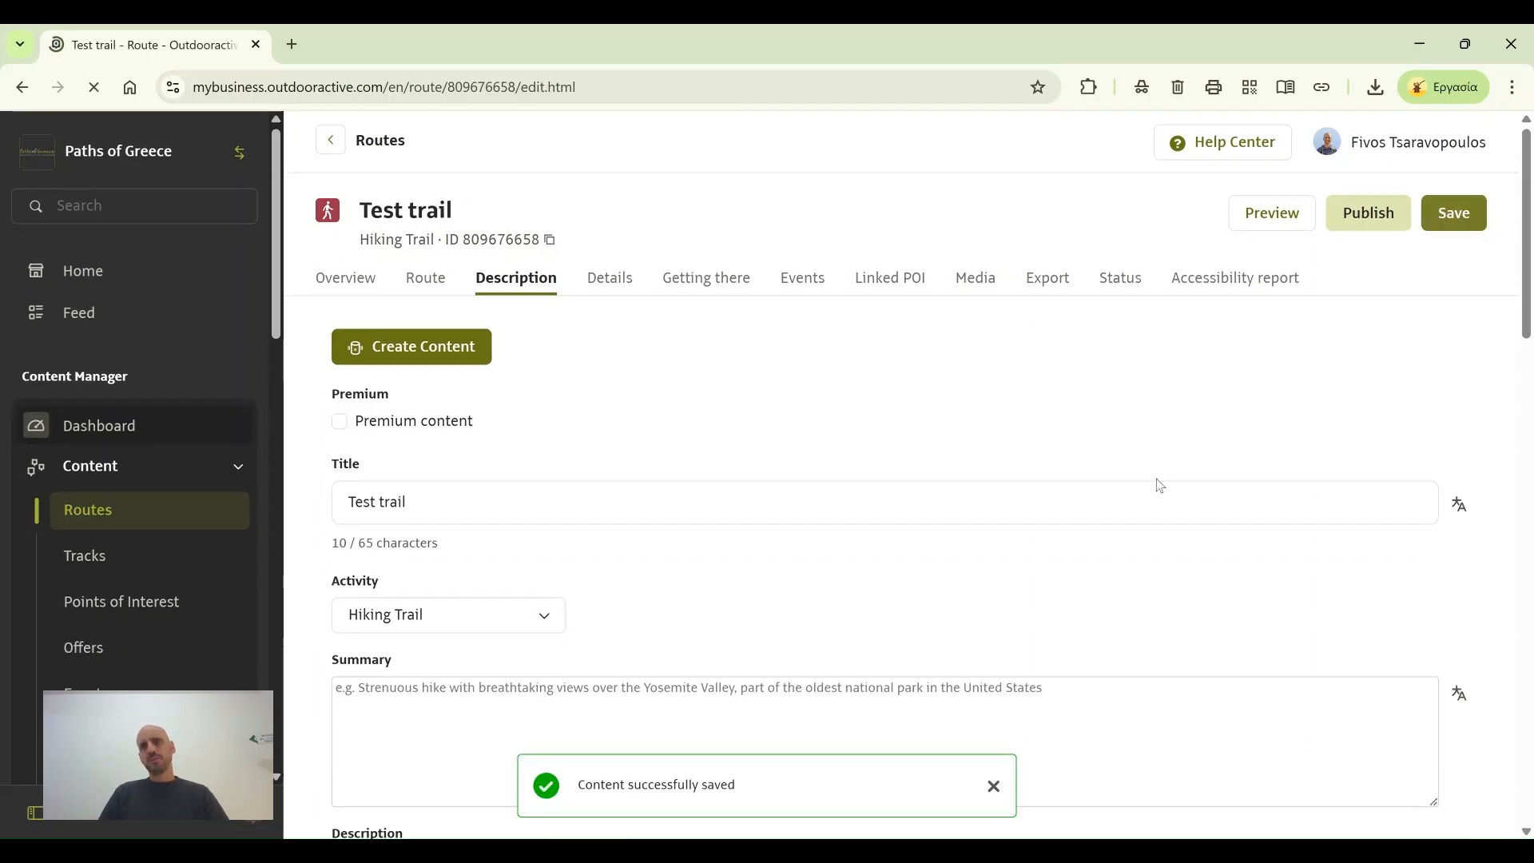
pyautogui.click(994, 786)
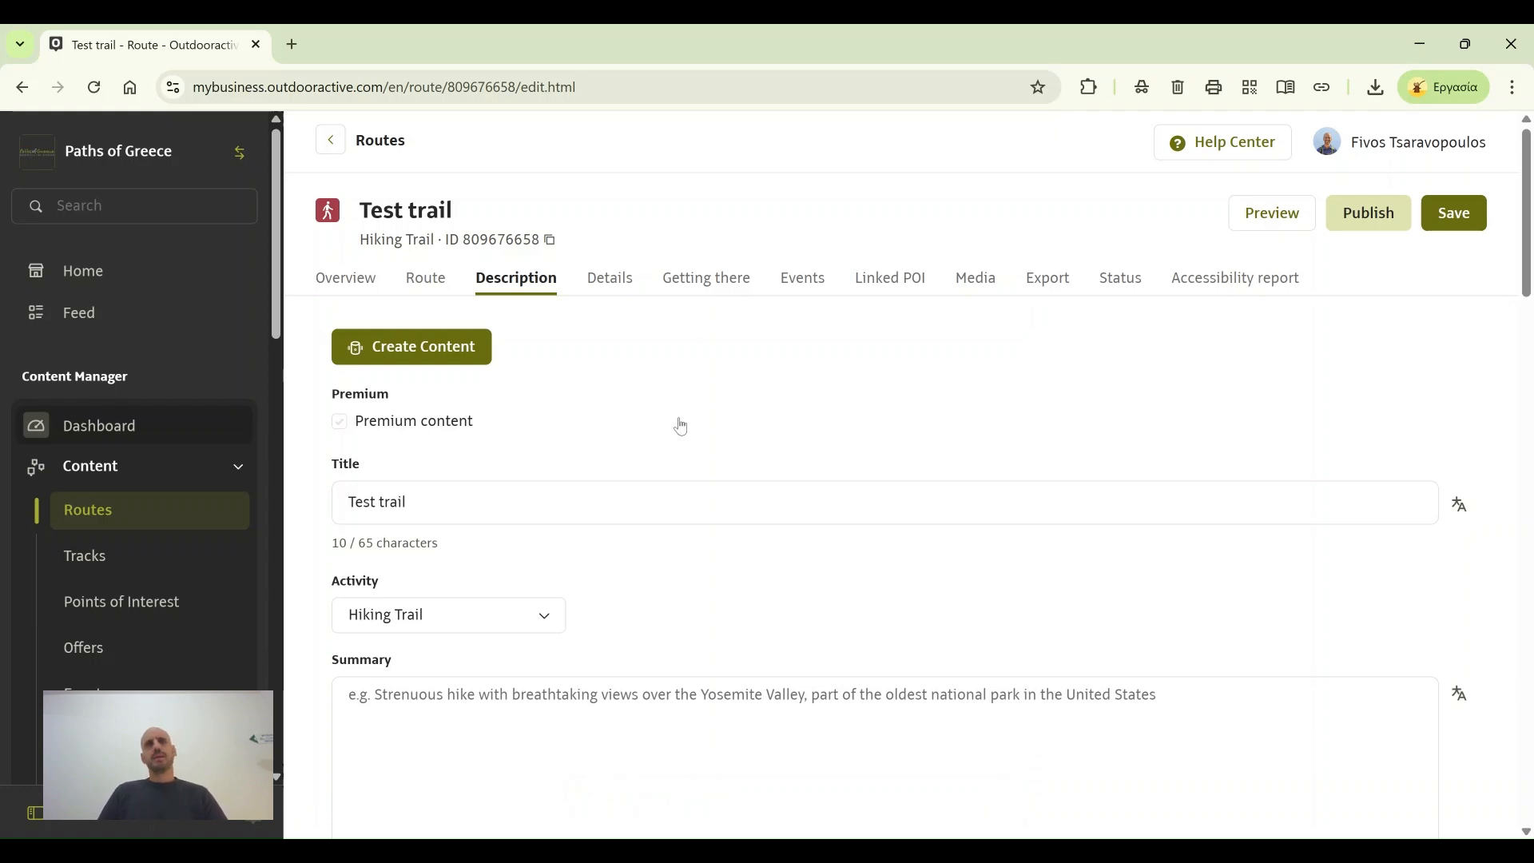
# Step: Open the route's details and examine the calculated duration, distance, ascent, elevation points and the stamina requirement's description
pyautogui.click(611, 281)
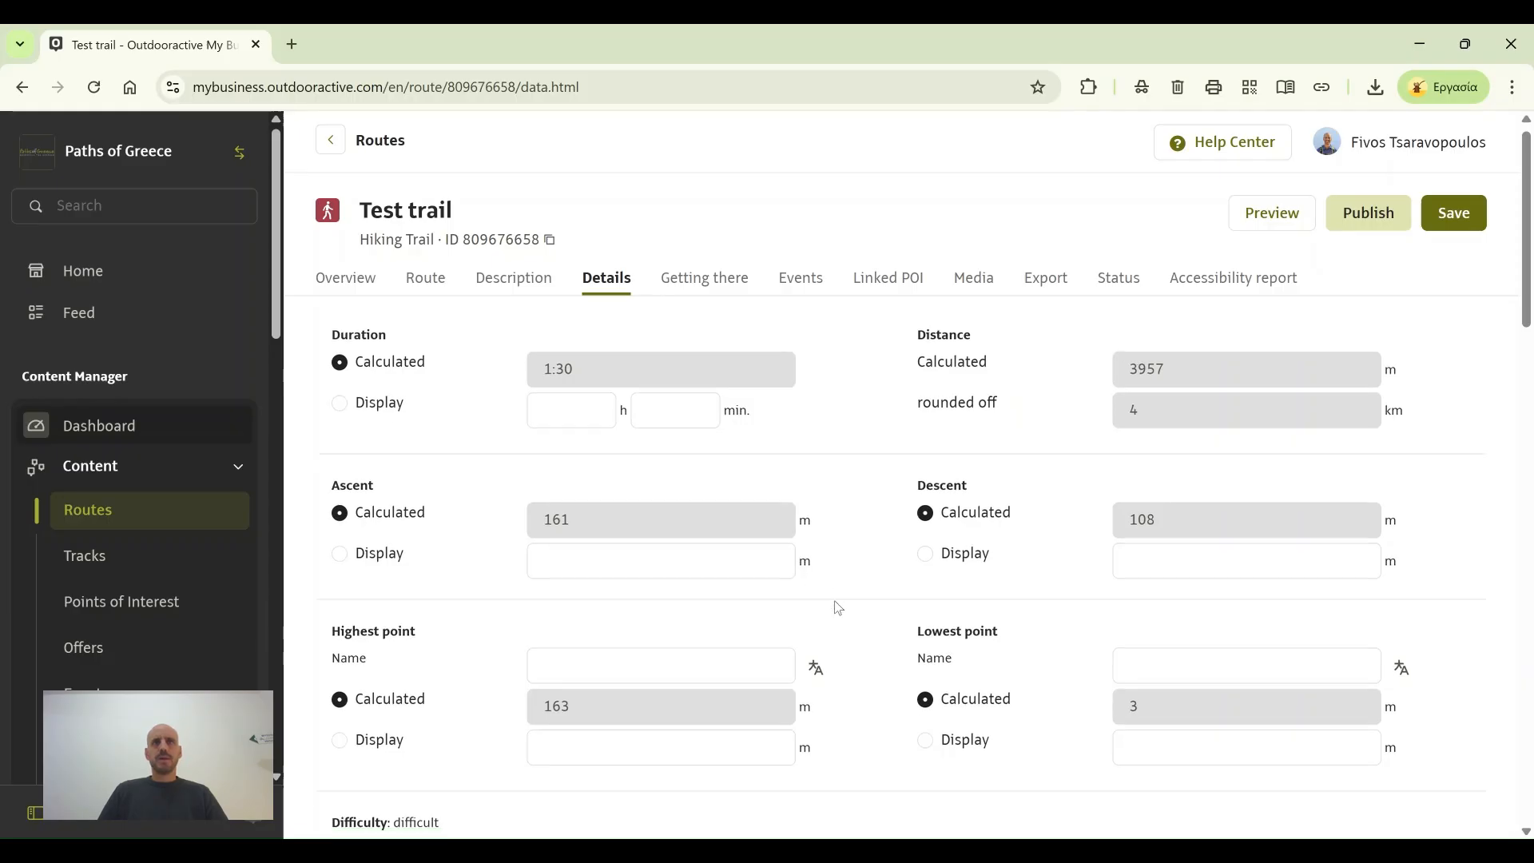
pyautogui.scroll(-4, 836, 601)
pyautogui.scroll(-2, 834, 609)
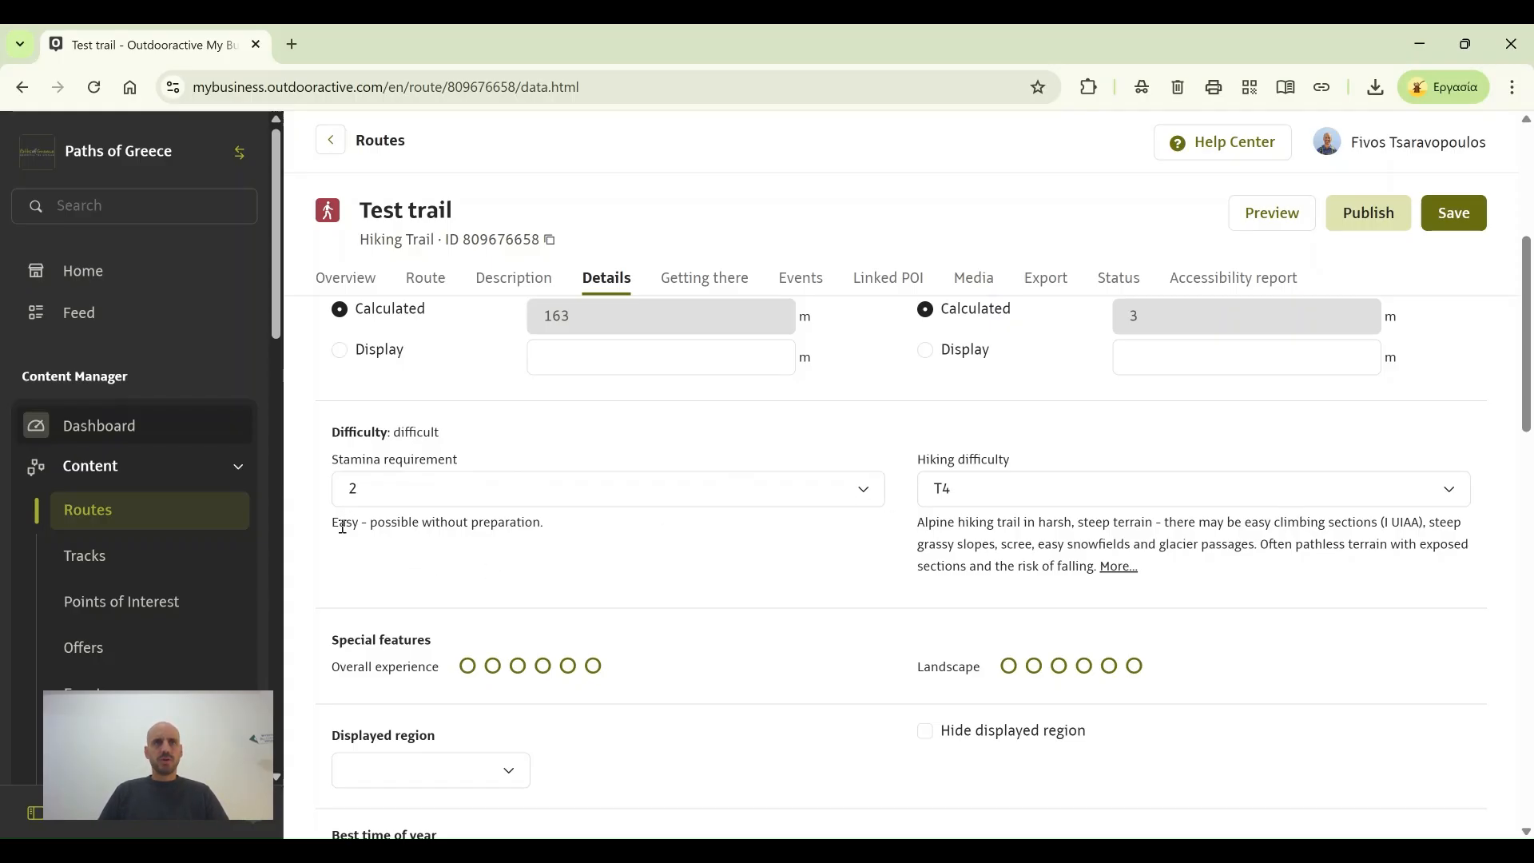
pyautogui.moveTo(332, 523); pyautogui.dragTo(555, 528)
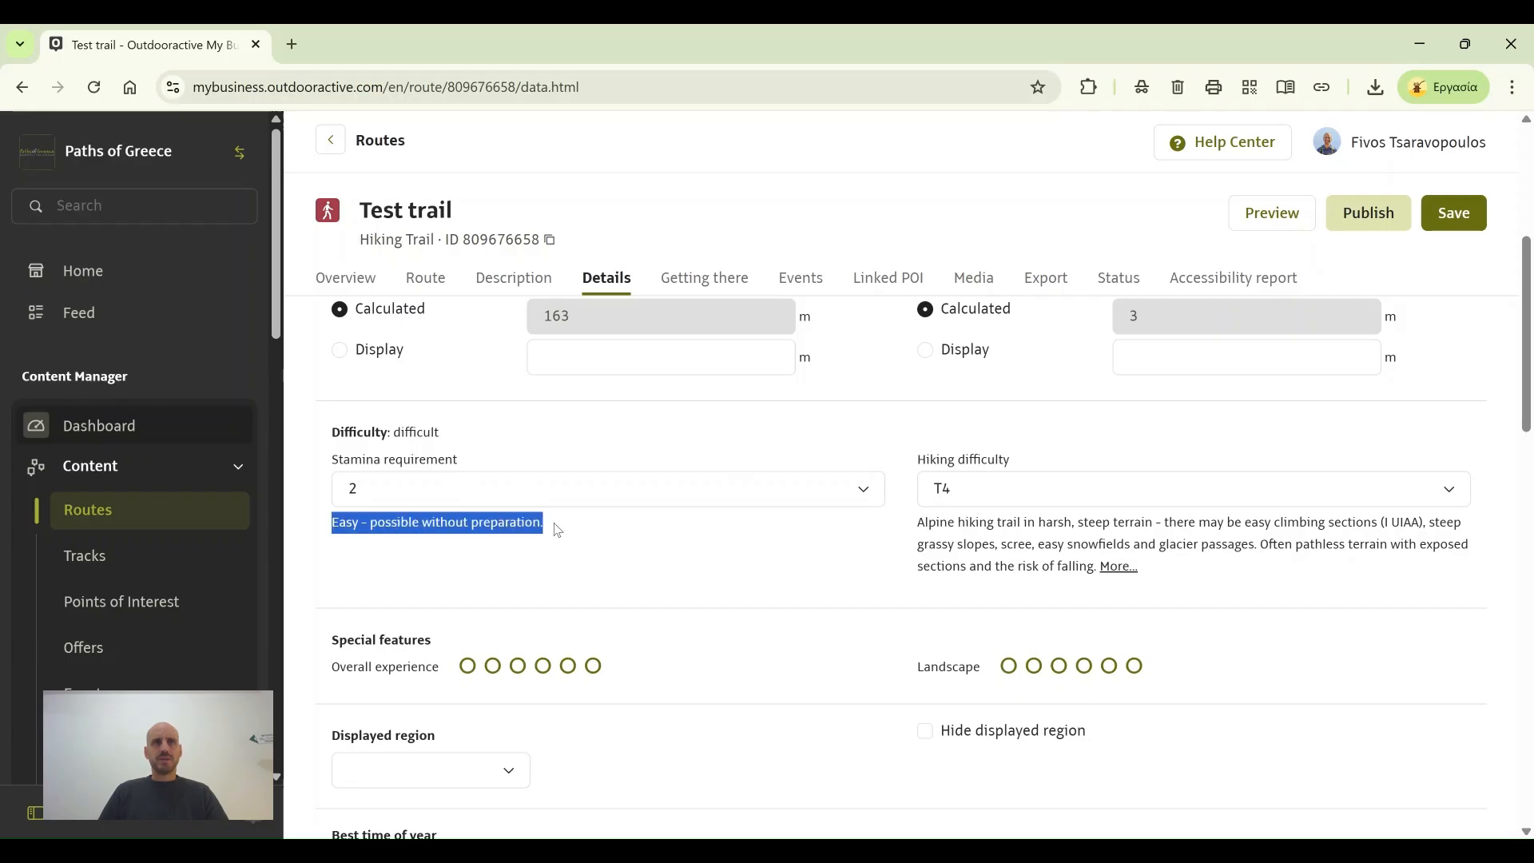
pyautogui.click(558, 529)
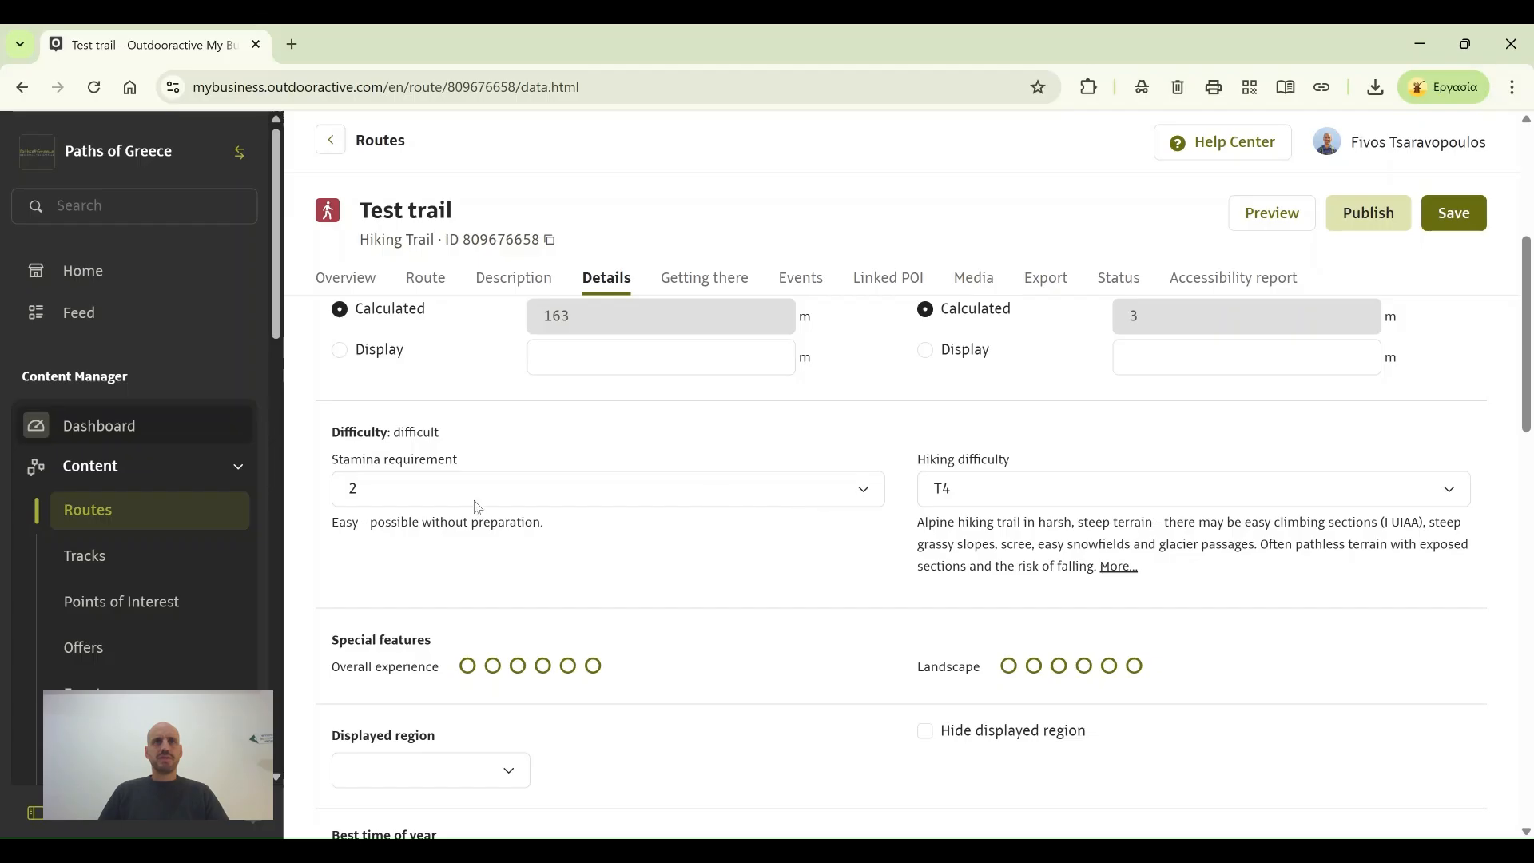
# Step: Try stamina requirement levels 1 and 6 to compare their descriptions, and return the requirement to 2
pyautogui.click(849, 493)
pyautogui.click(555, 553)
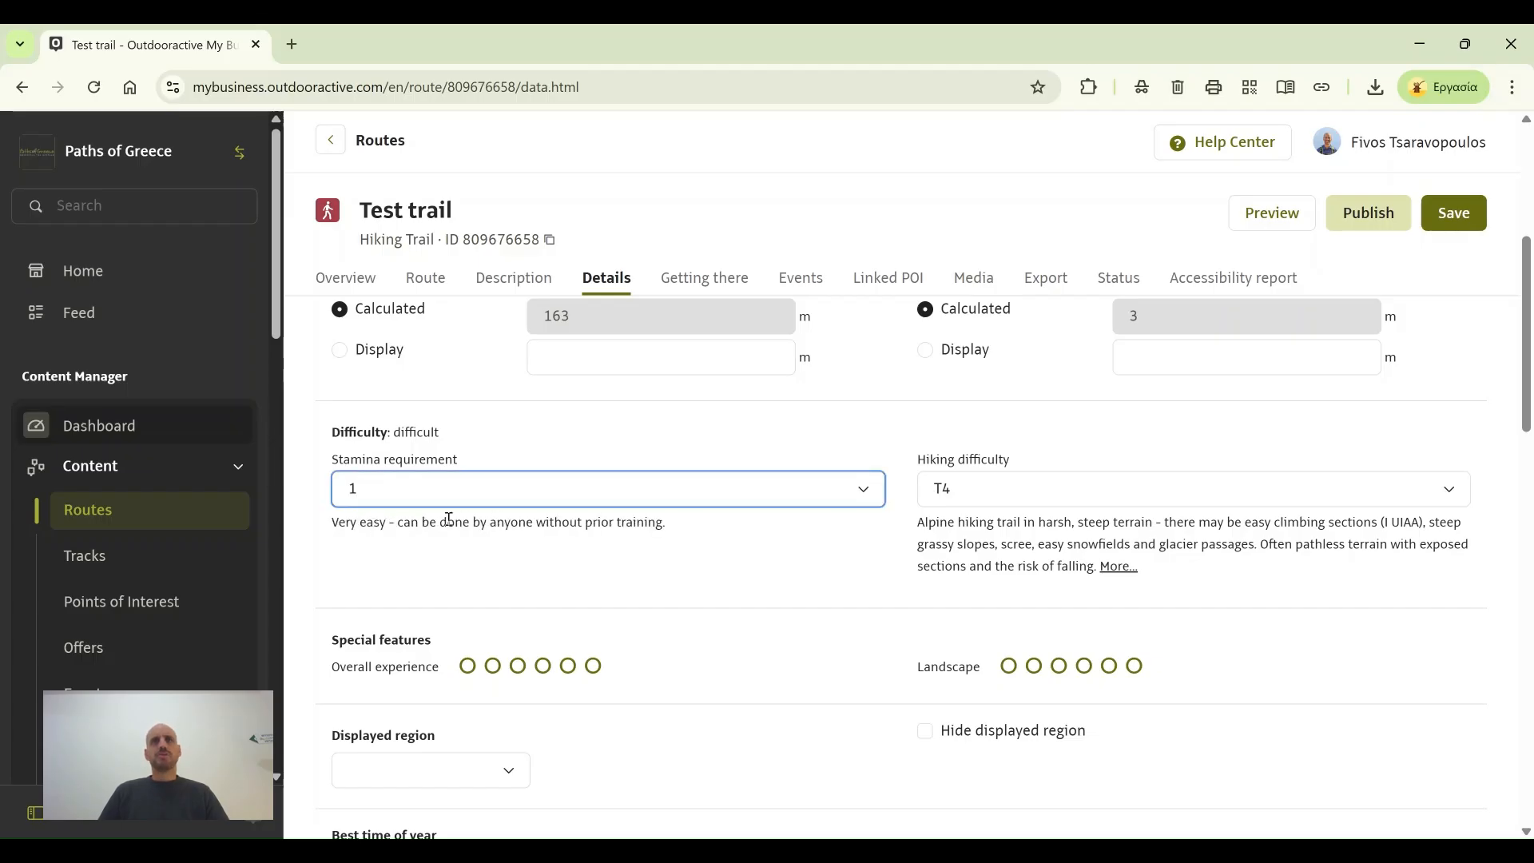
pyautogui.moveTo(463, 524); pyautogui.dragTo(675, 526)
pyautogui.click(677, 521)
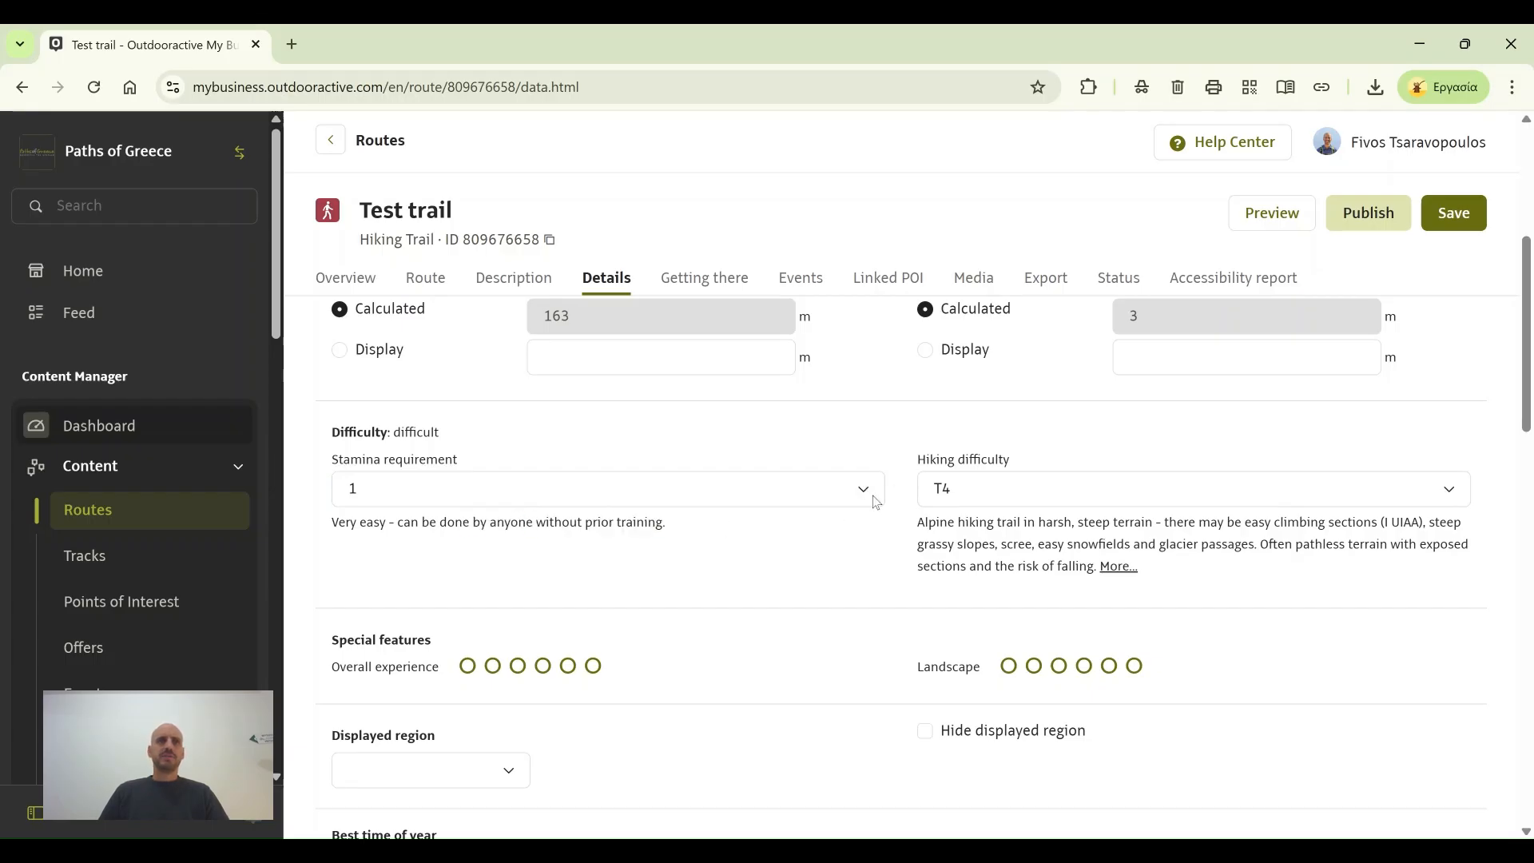
pyautogui.click(865, 493)
pyautogui.press('6')
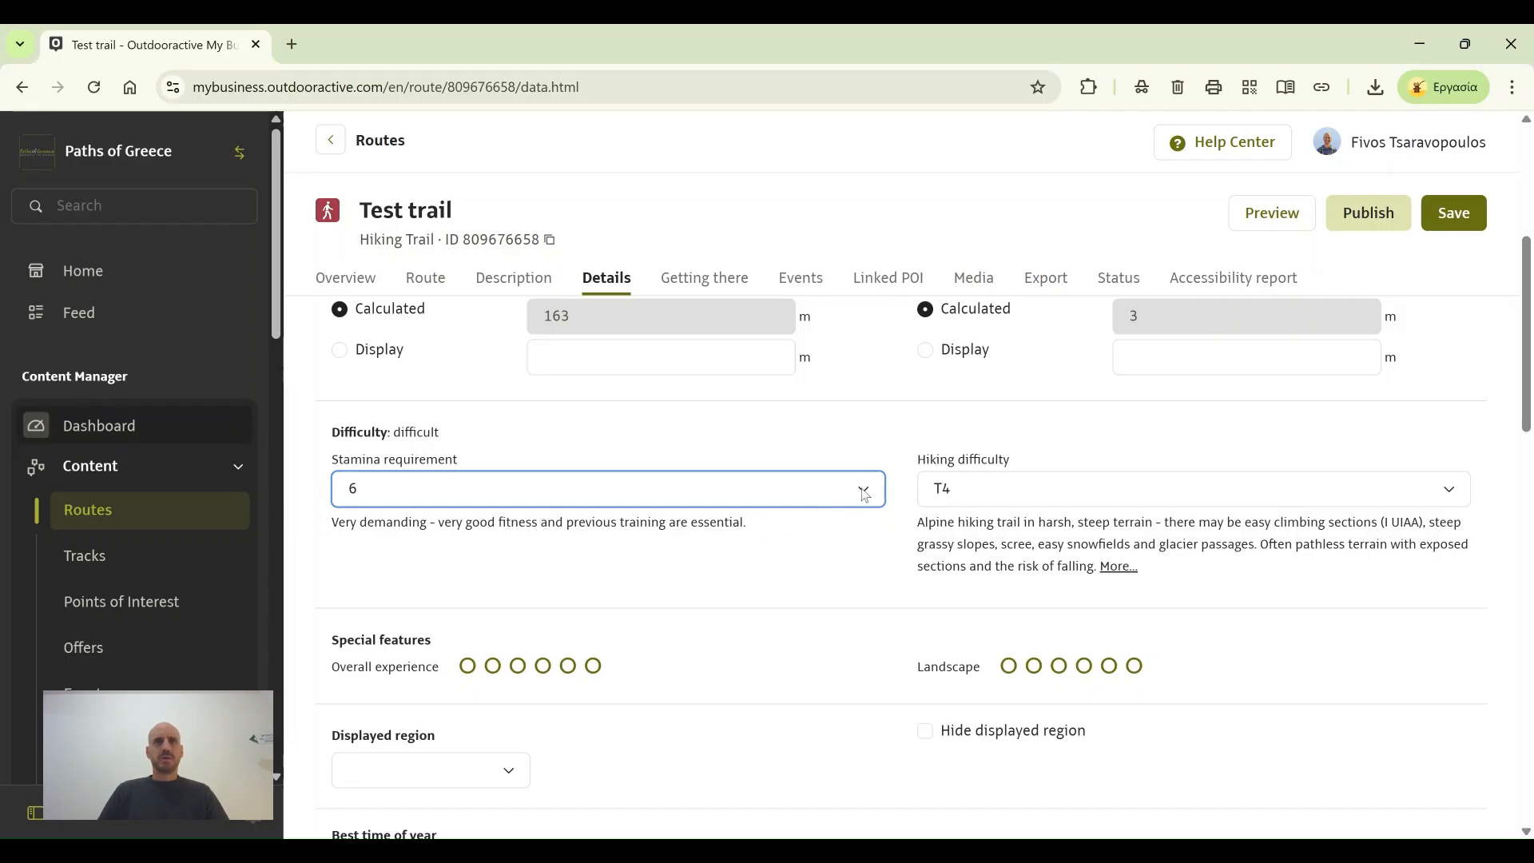
pyautogui.press('2')
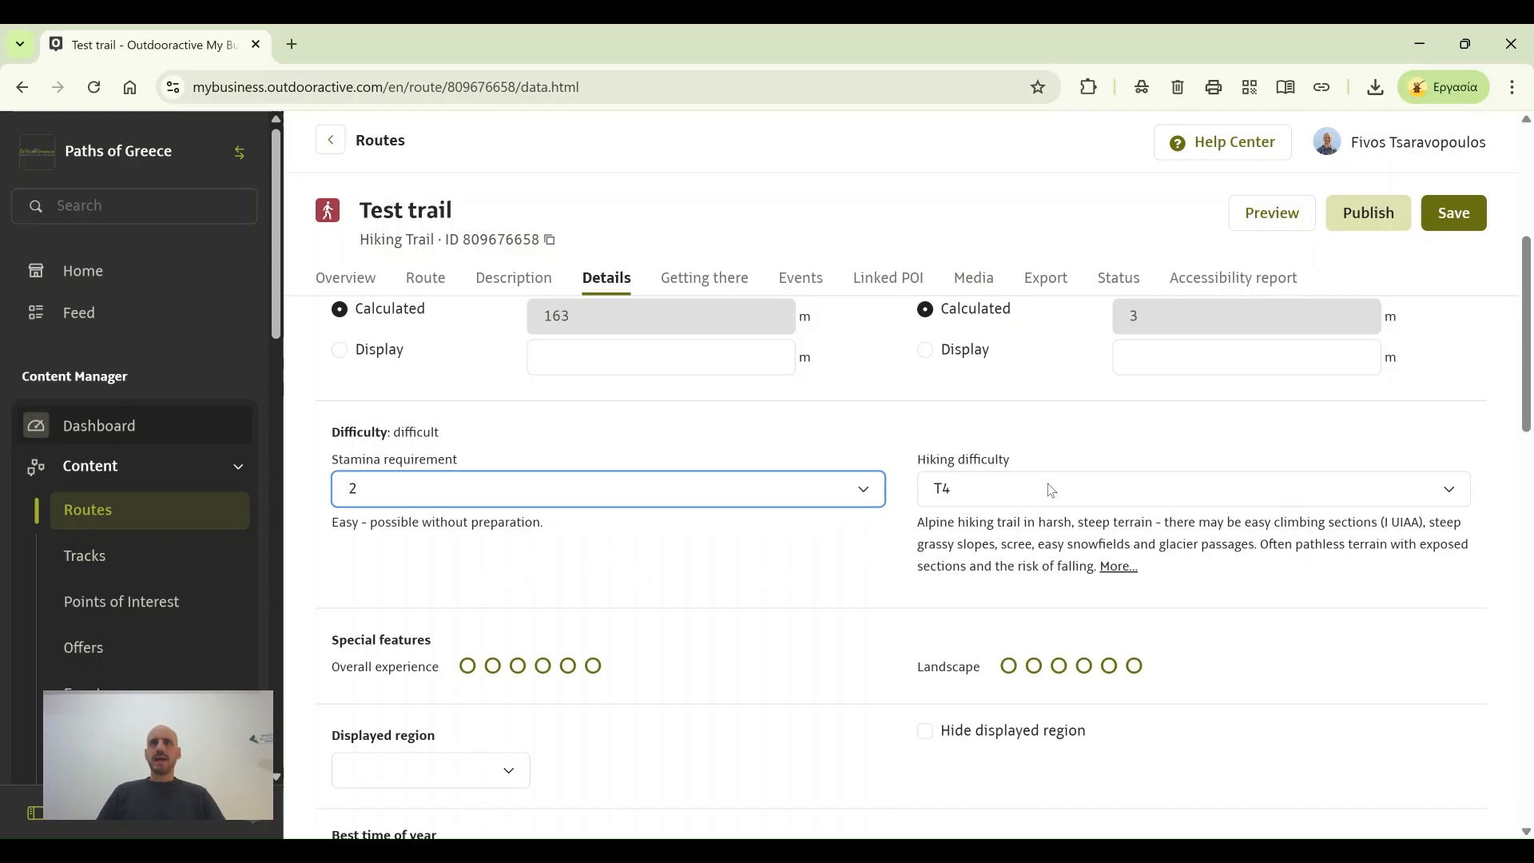
# Step: Set the hiking difficulty to T2 and rate the overall experience 5 and the landscape 6
pyautogui.click(999, 545)
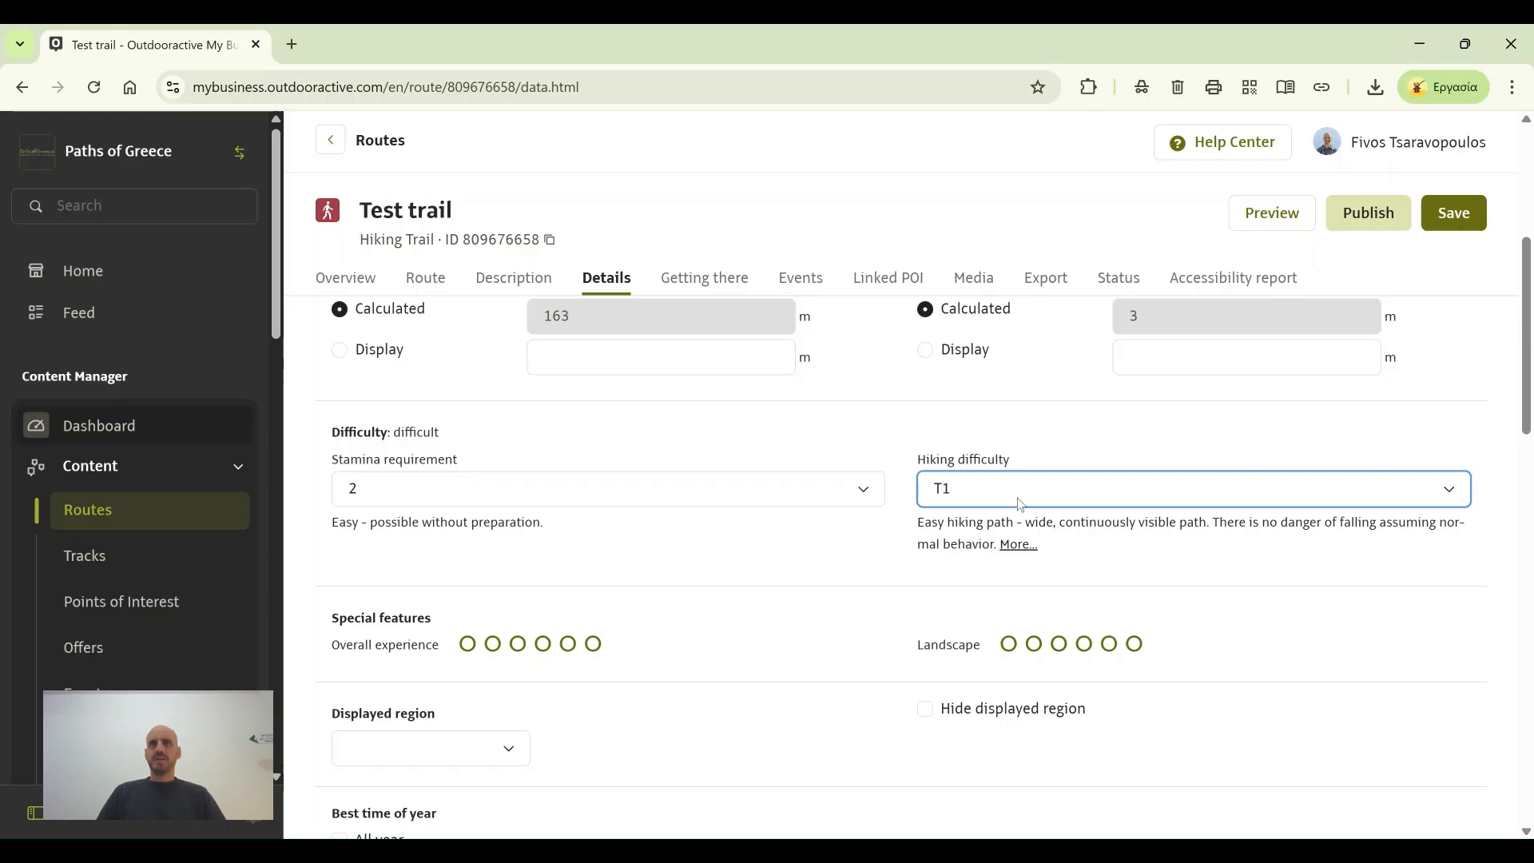
pyautogui.click(974, 578)
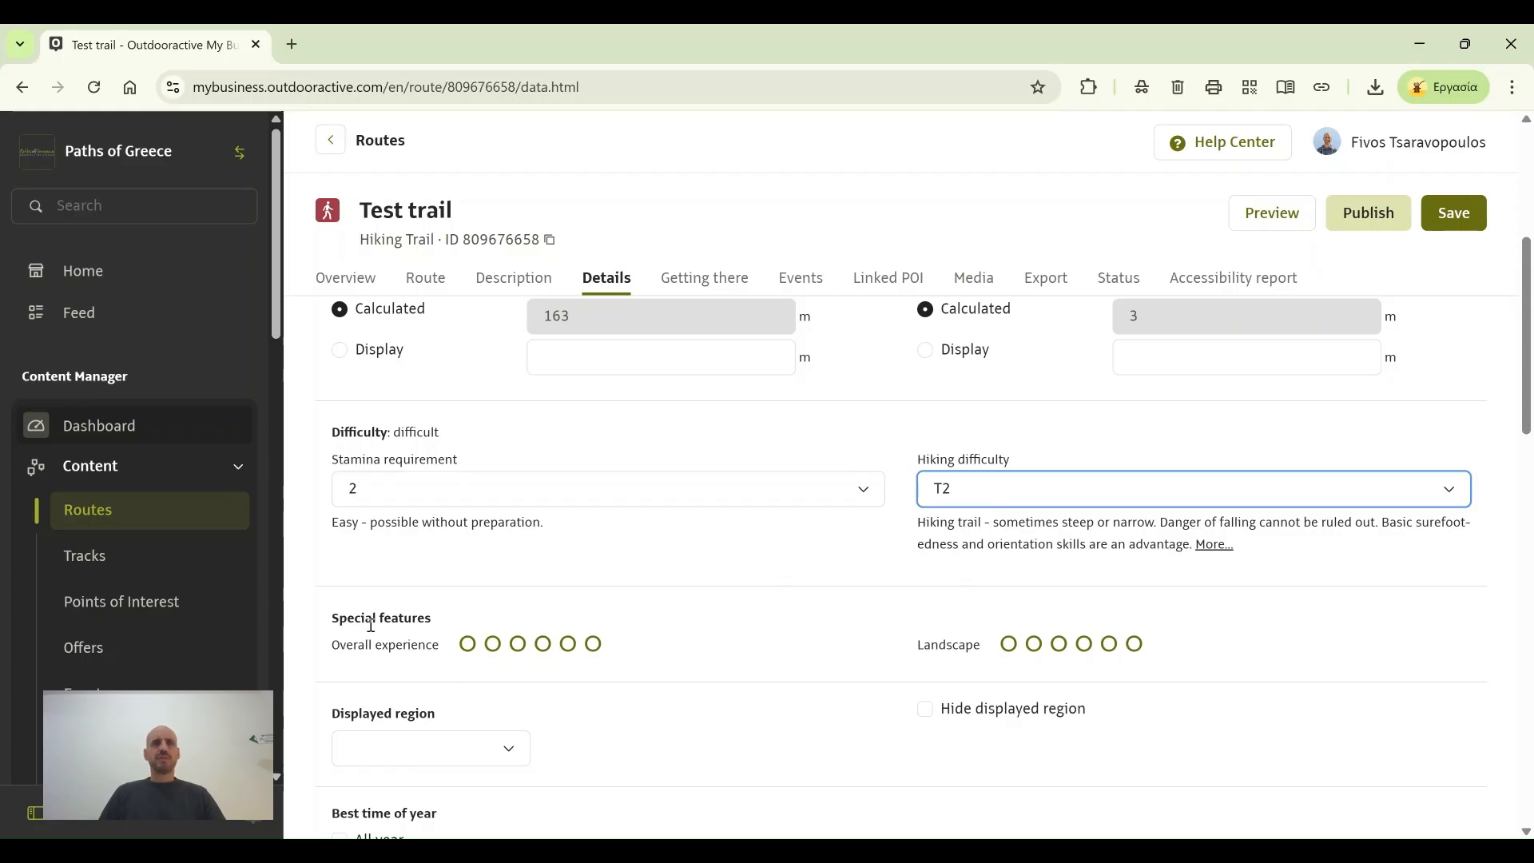
pyautogui.scroll(-1, 351, 603)
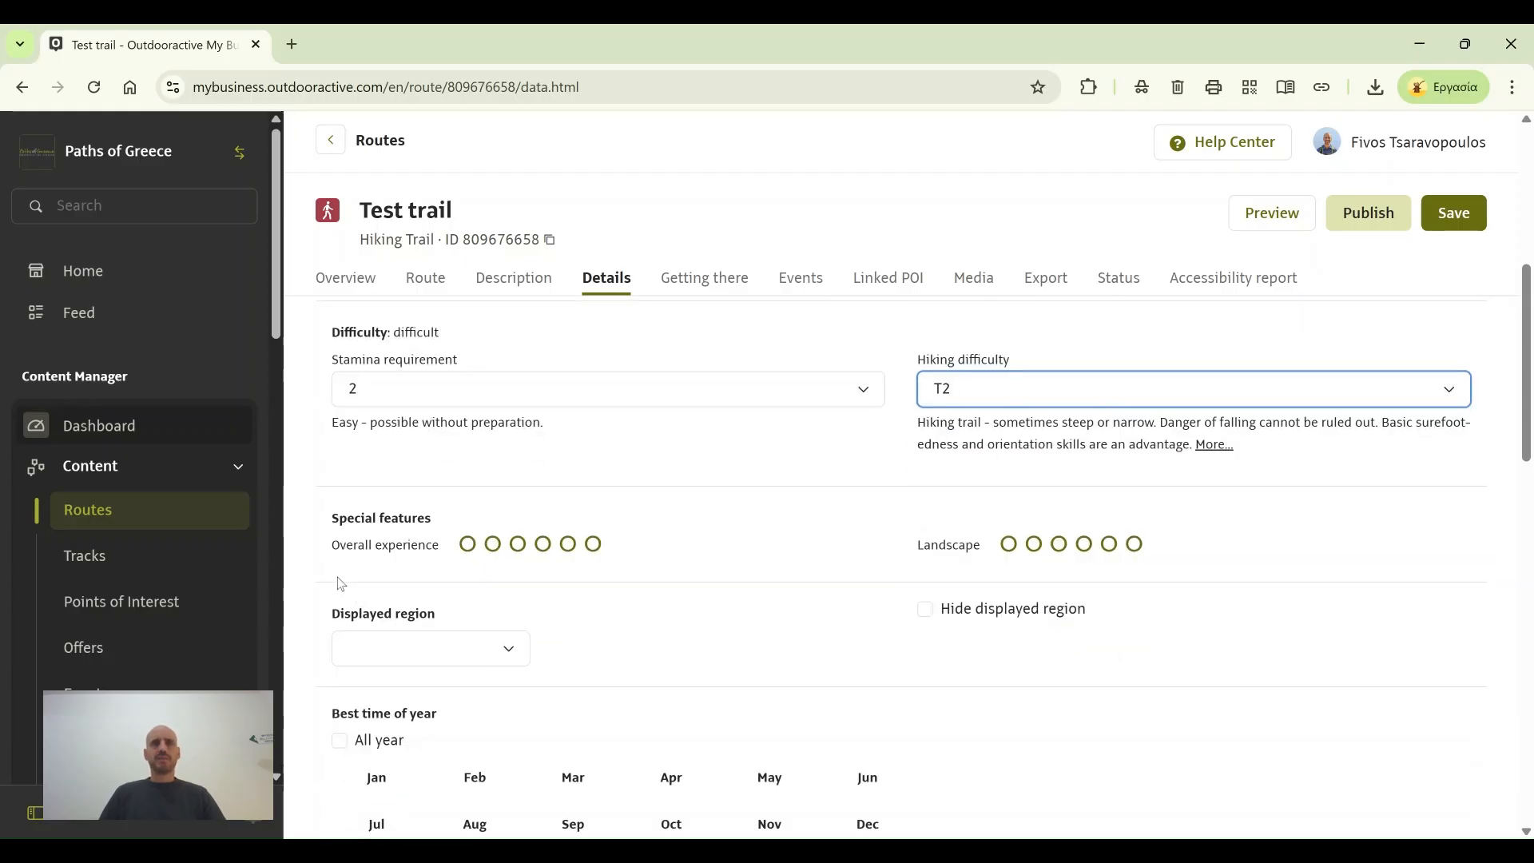
pyautogui.click(568, 544)
pyautogui.click(1135, 546)
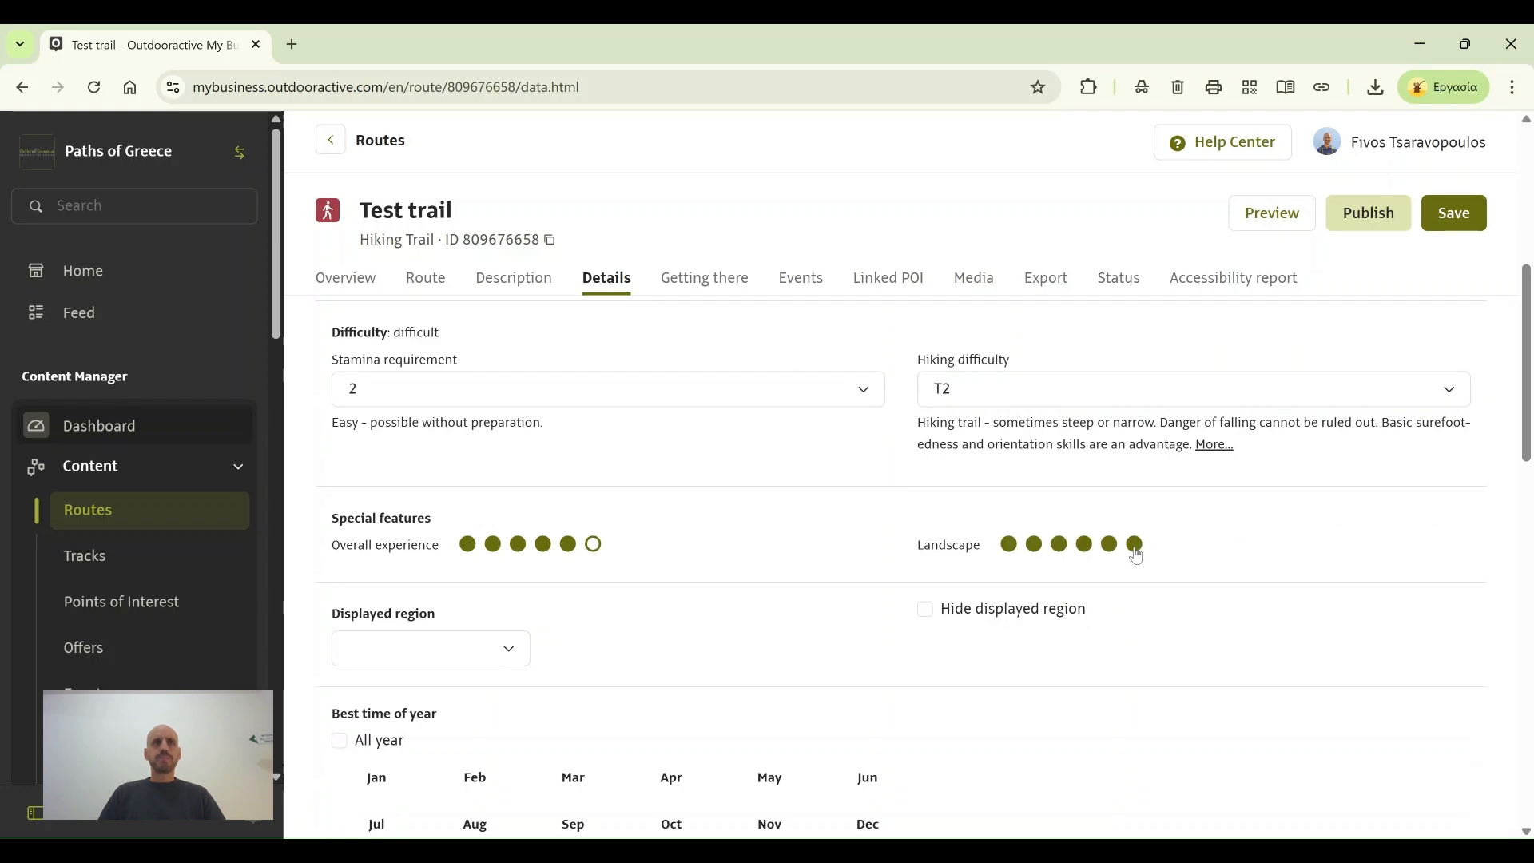
# Step: Check the options offered for the route's displayed region without choosing one
pyautogui.scroll(-1, 318, 592)
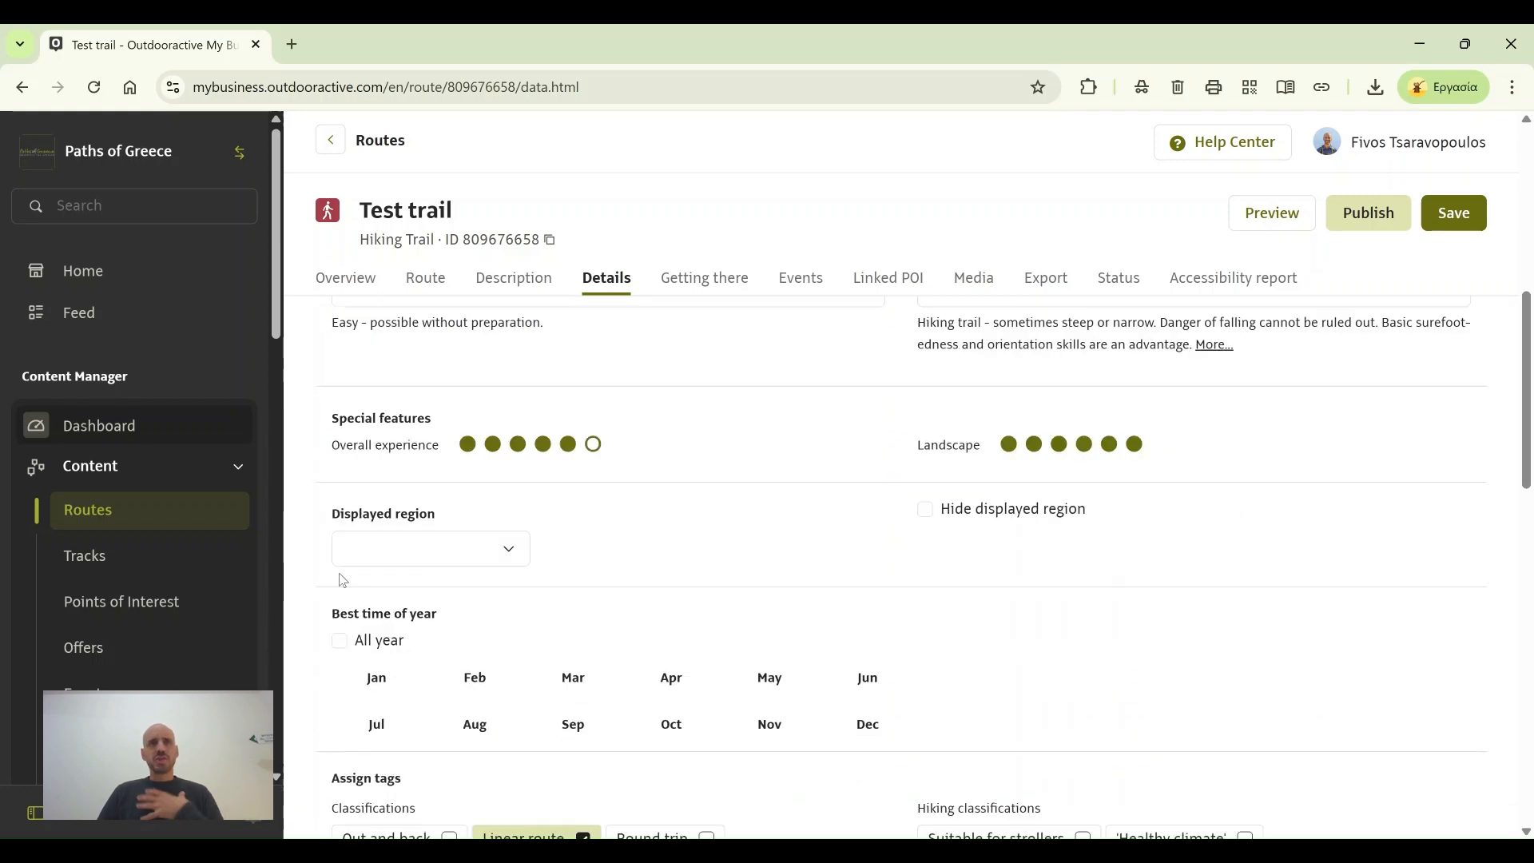
pyautogui.click(516, 555)
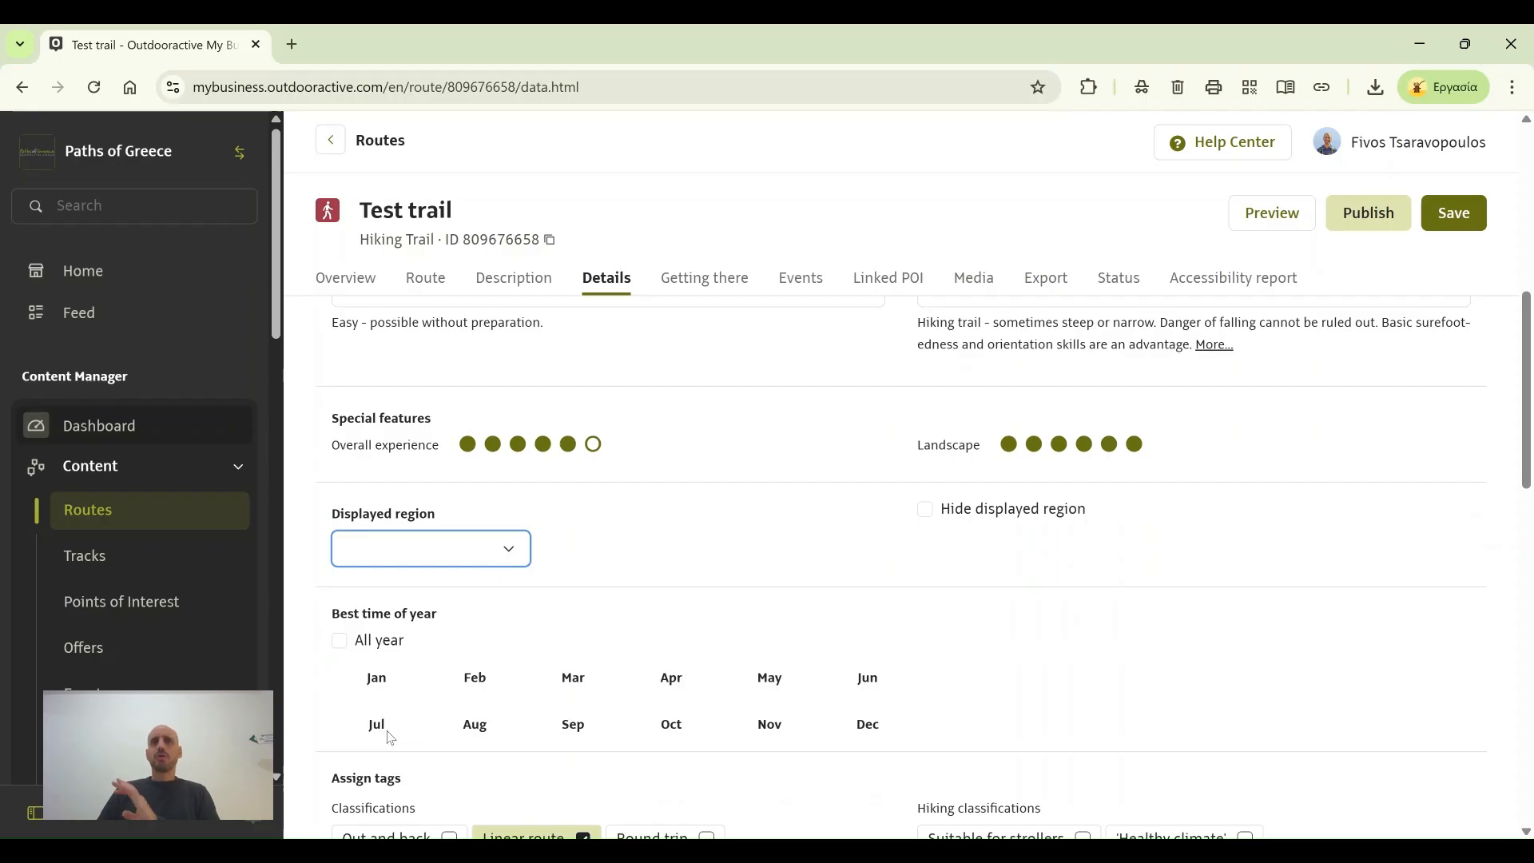
pyautogui.click(633, 564)
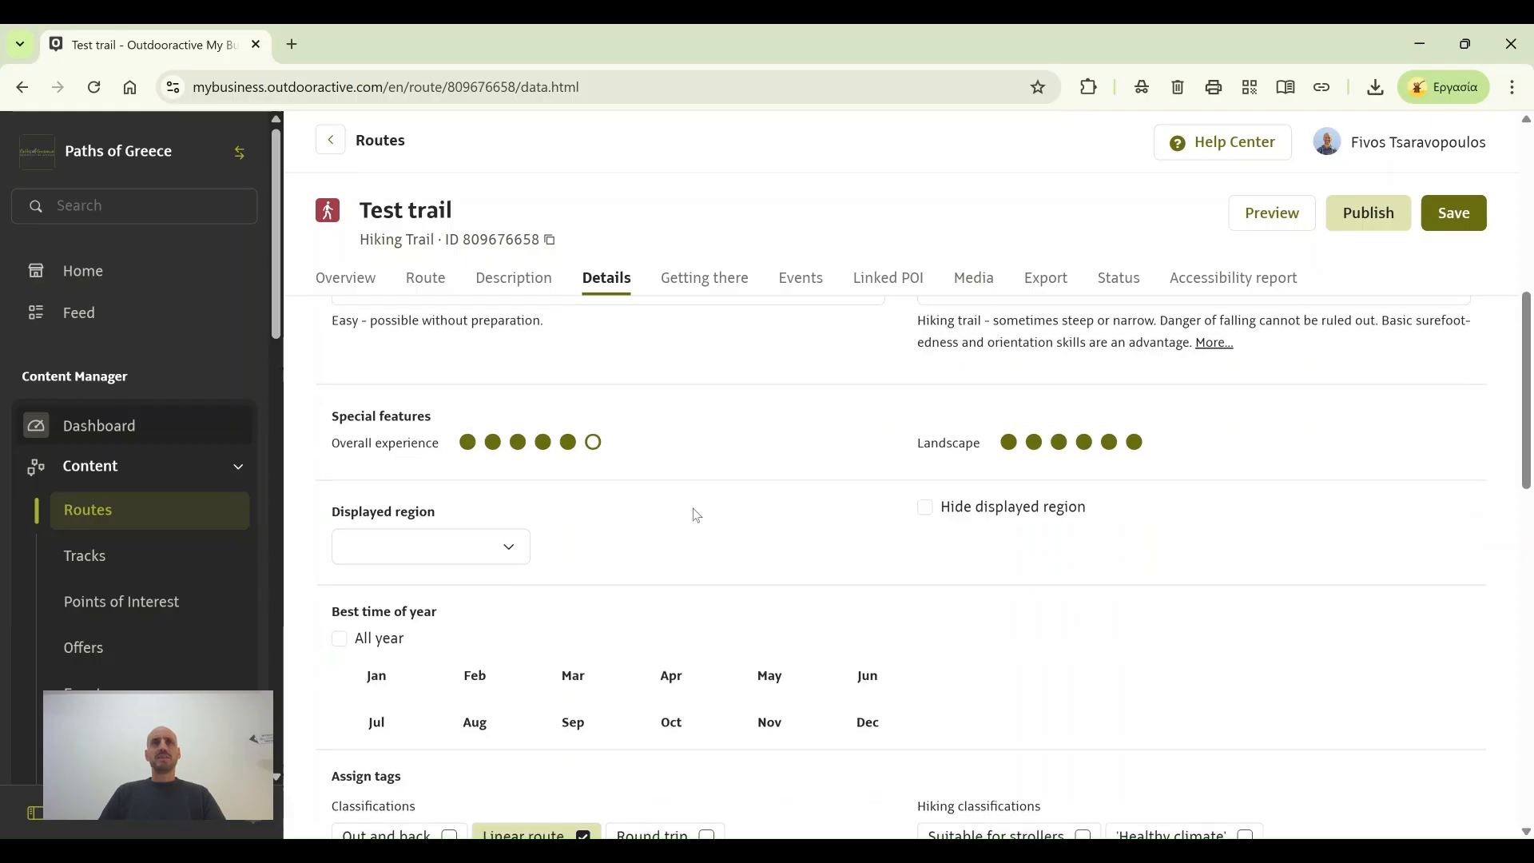
# Step: Mark March, April, May, October and November as the route's best time of year
pyautogui.scroll(-1, 693, 508)
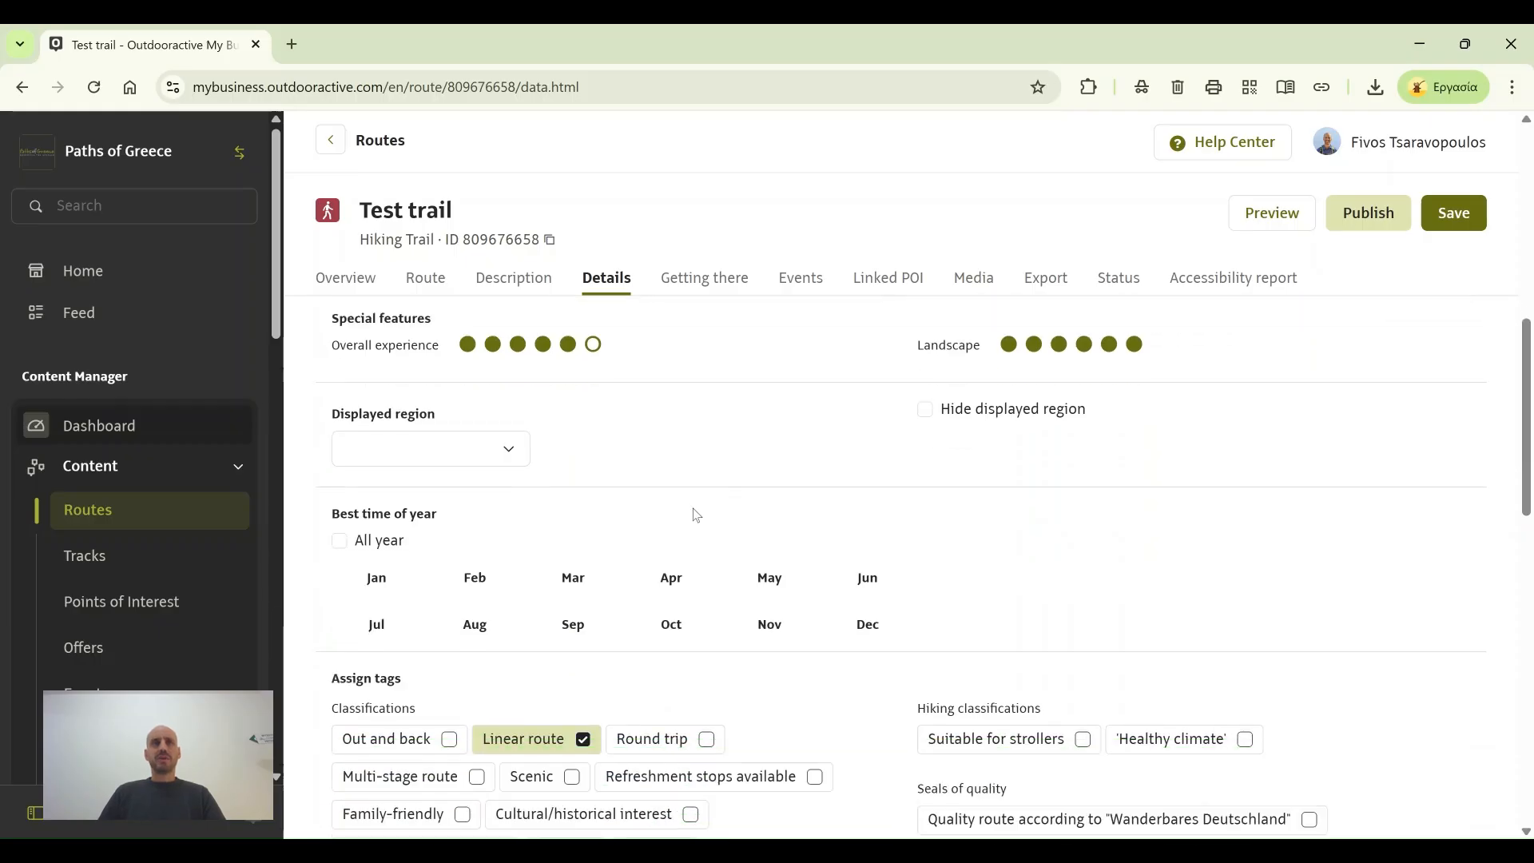
pyautogui.click(339, 542)
pyautogui.click(339, 542)
pyautogui.click(675, 628)
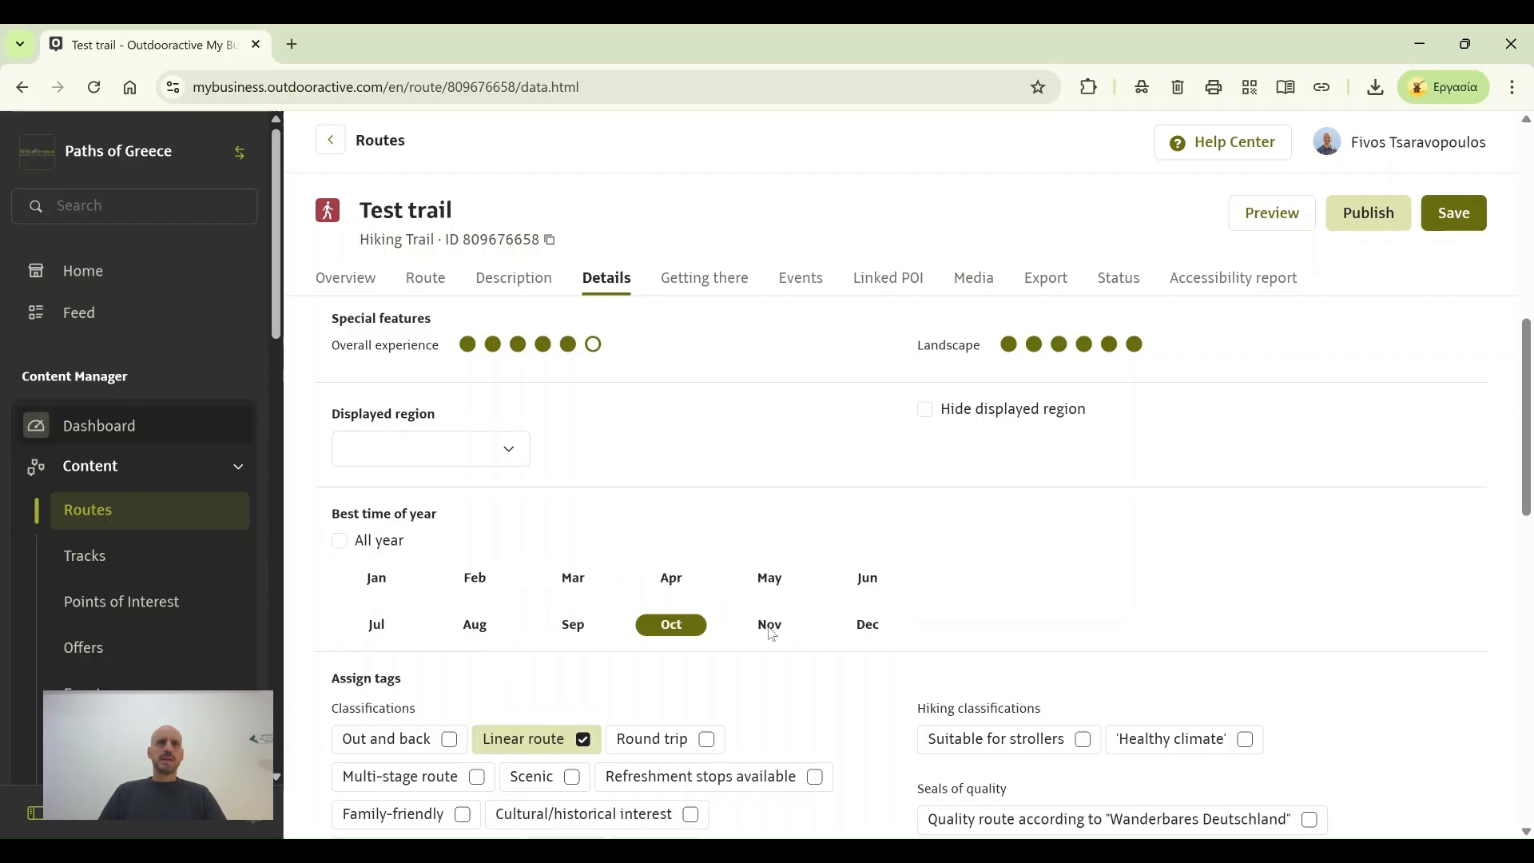
pyautogui.click(772, 632)
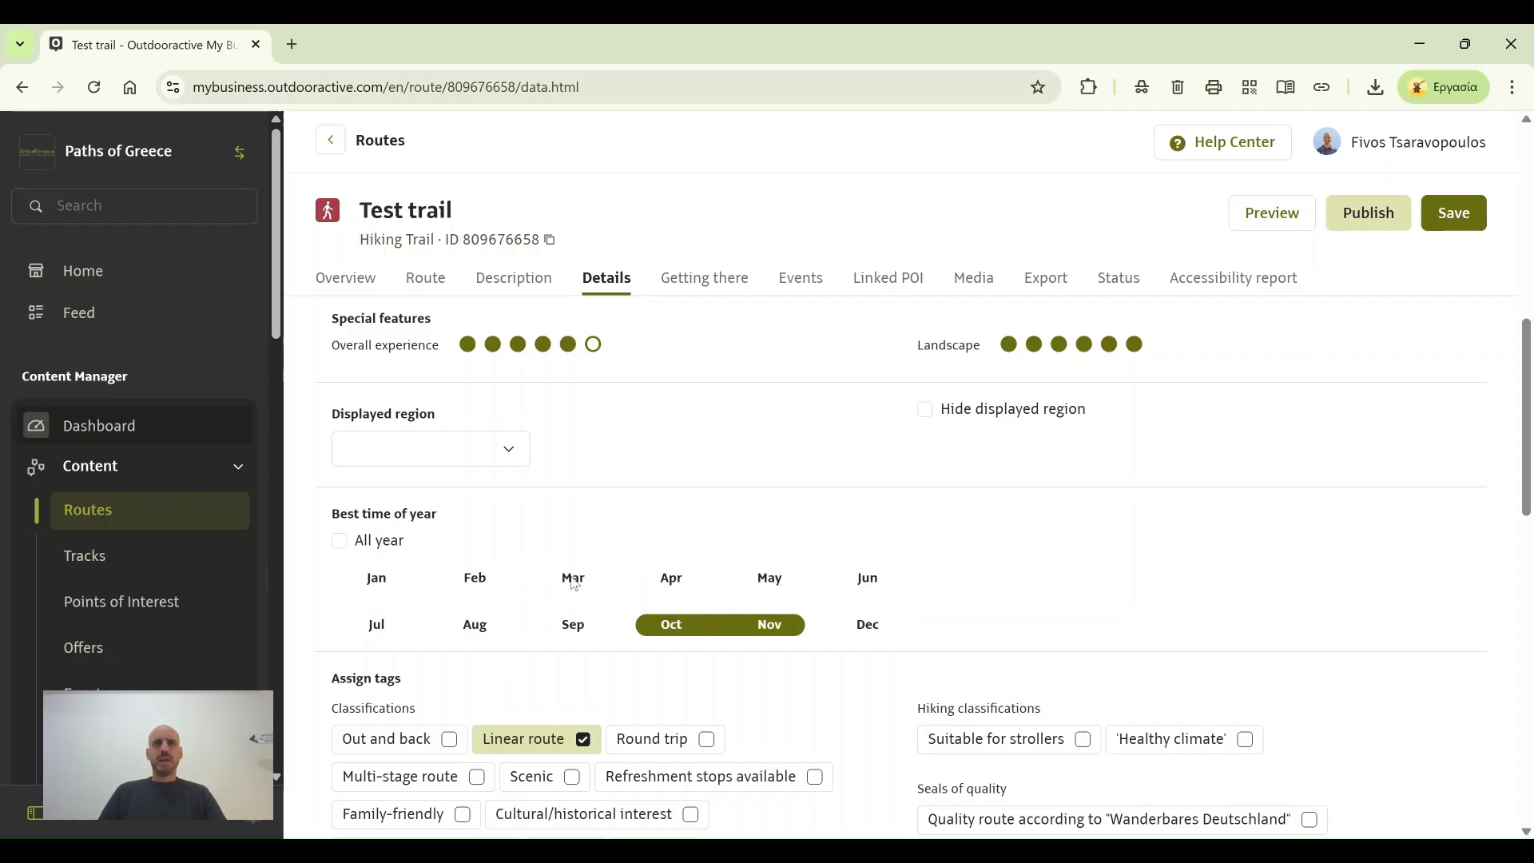
pyautogui.click(574, 580)
pyautogui.click(672, 580)
pyautogui.click(770, 580)
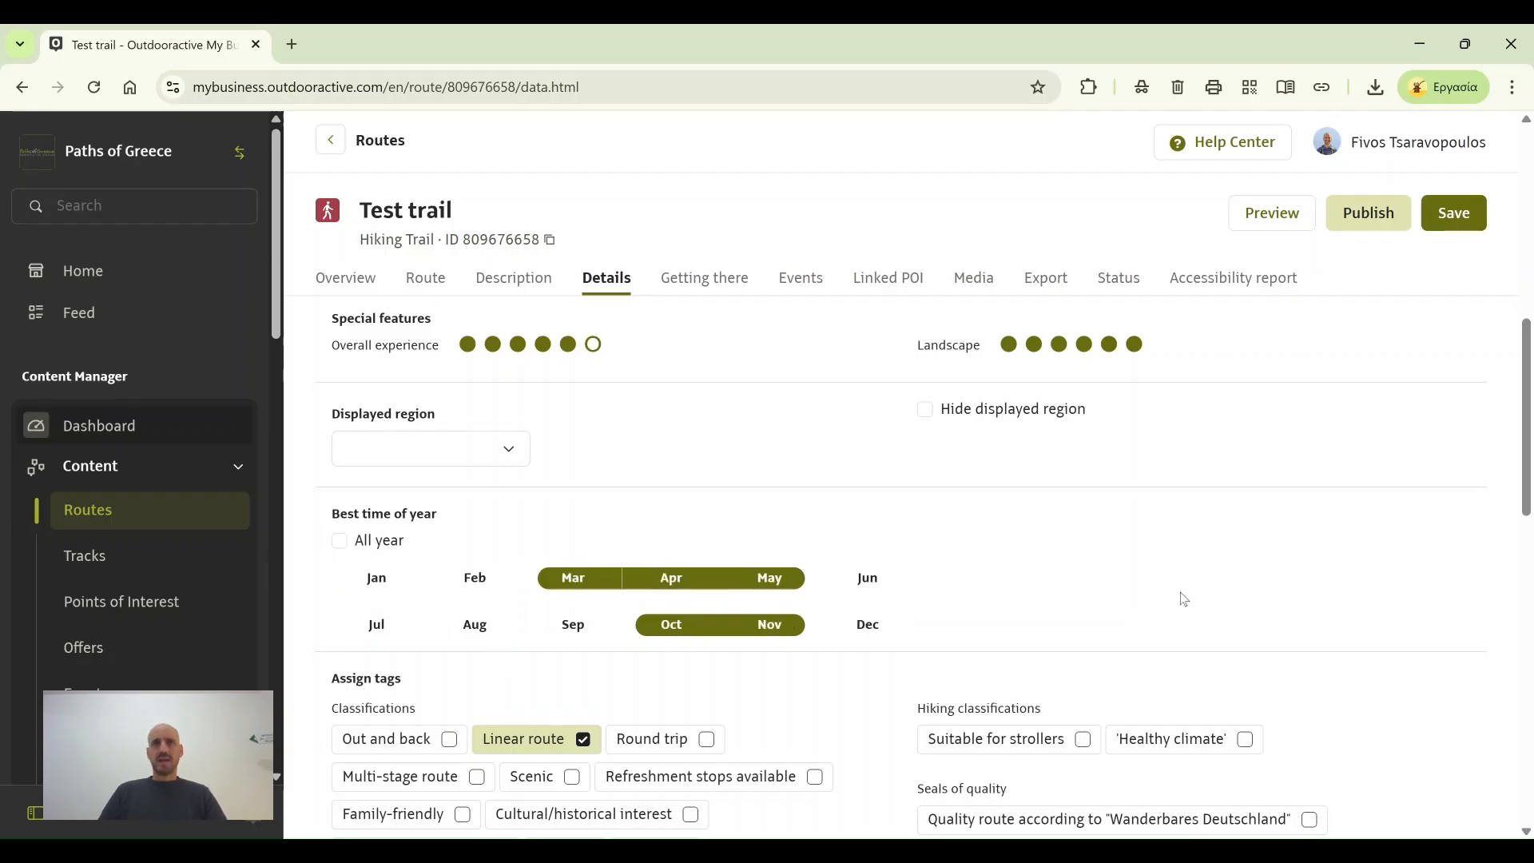
# Step: Add the classification tags "Scenic" and "Refreshment stops available" to the route
pyautogui.scroll(-1, 1270, 591)
pyautogui.scroll(-1, 1340, 548)
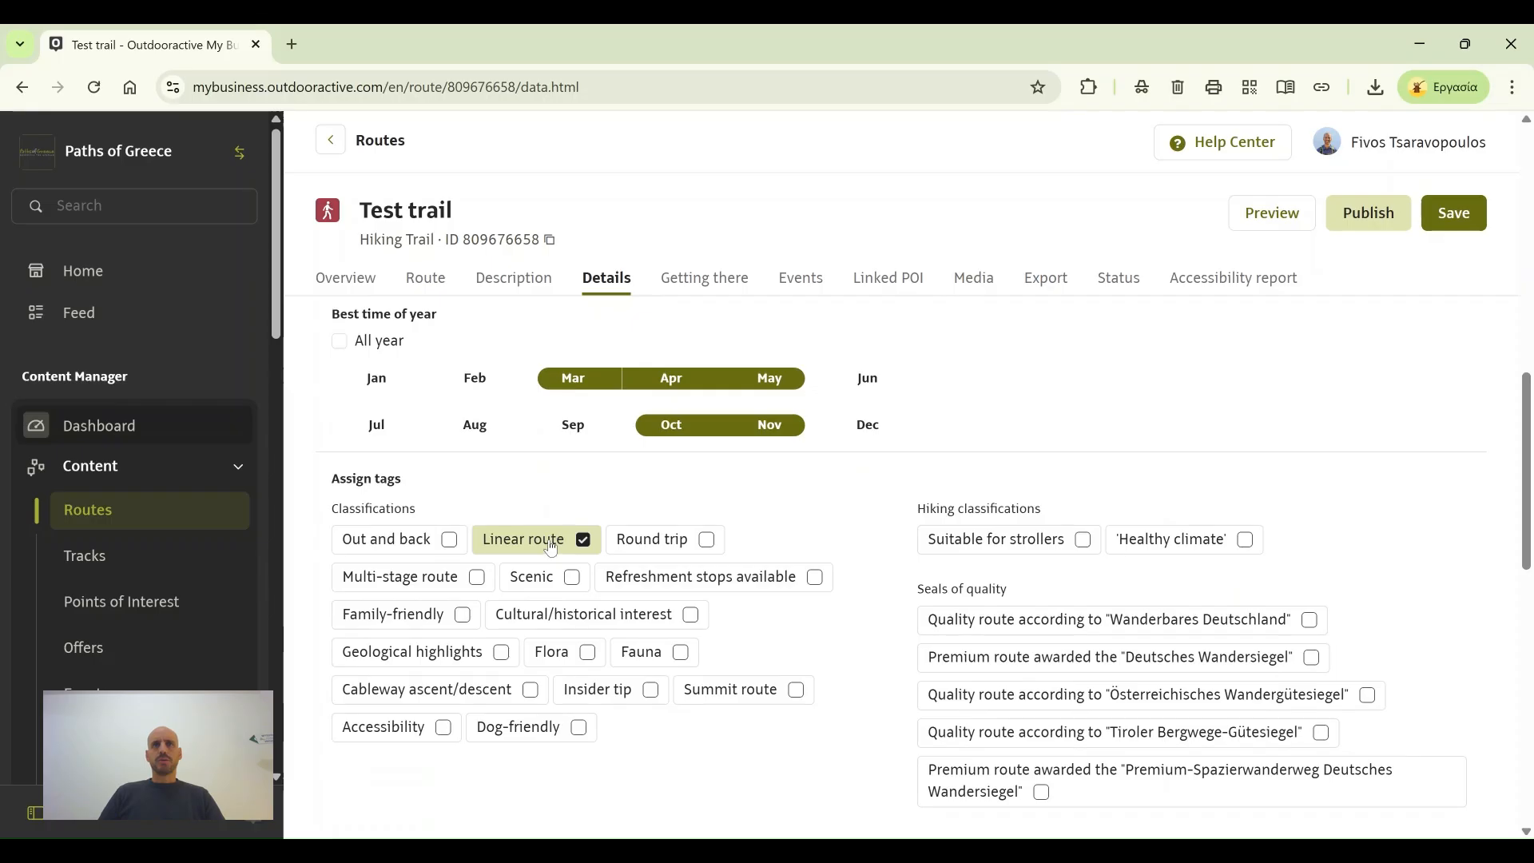
pyautogui.click(577, 585)
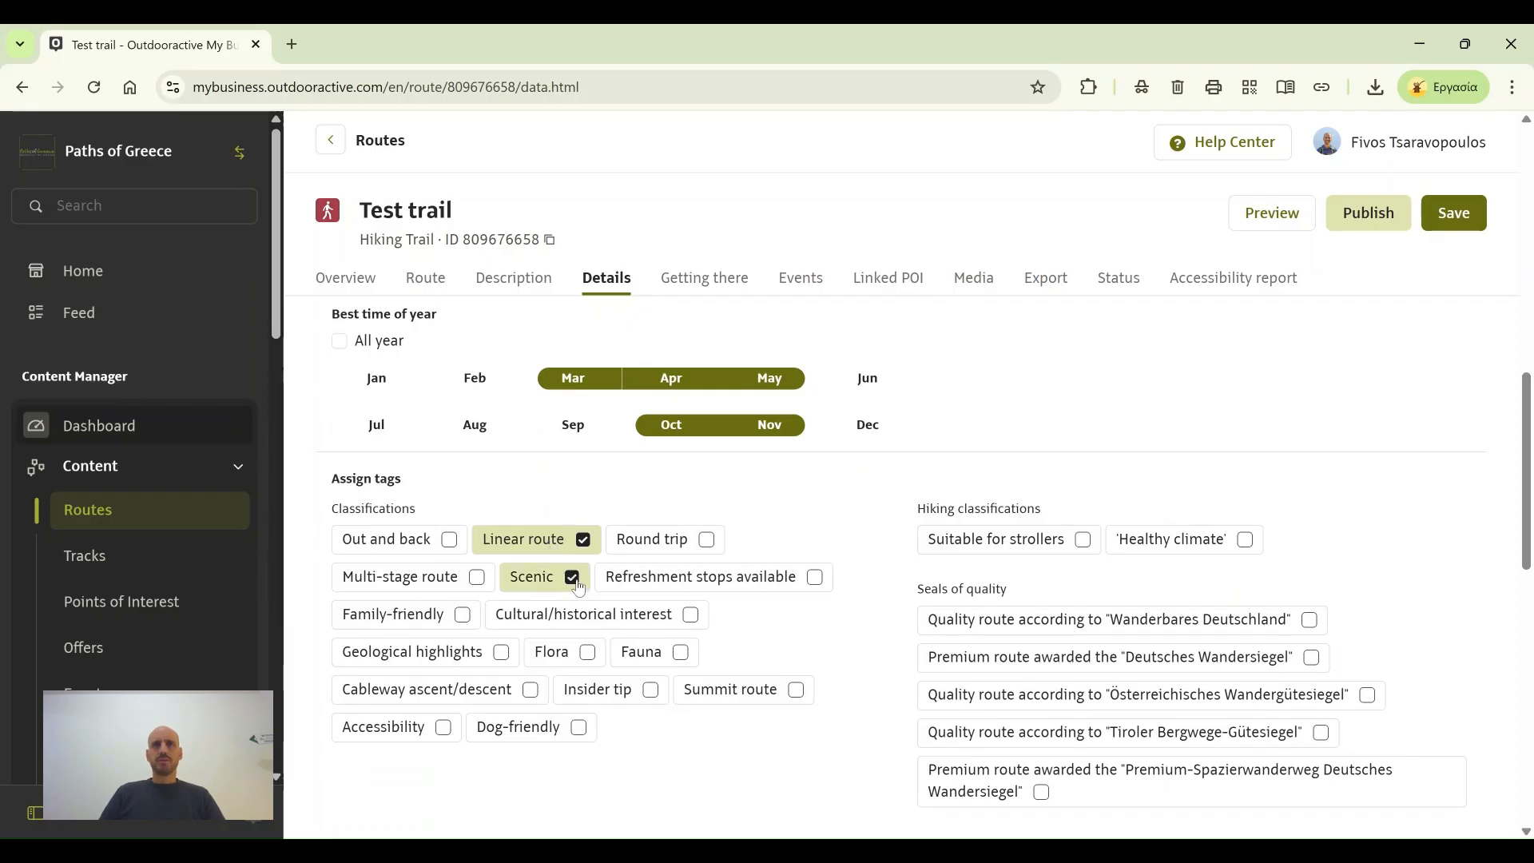
pyautogui.click(815, 581)
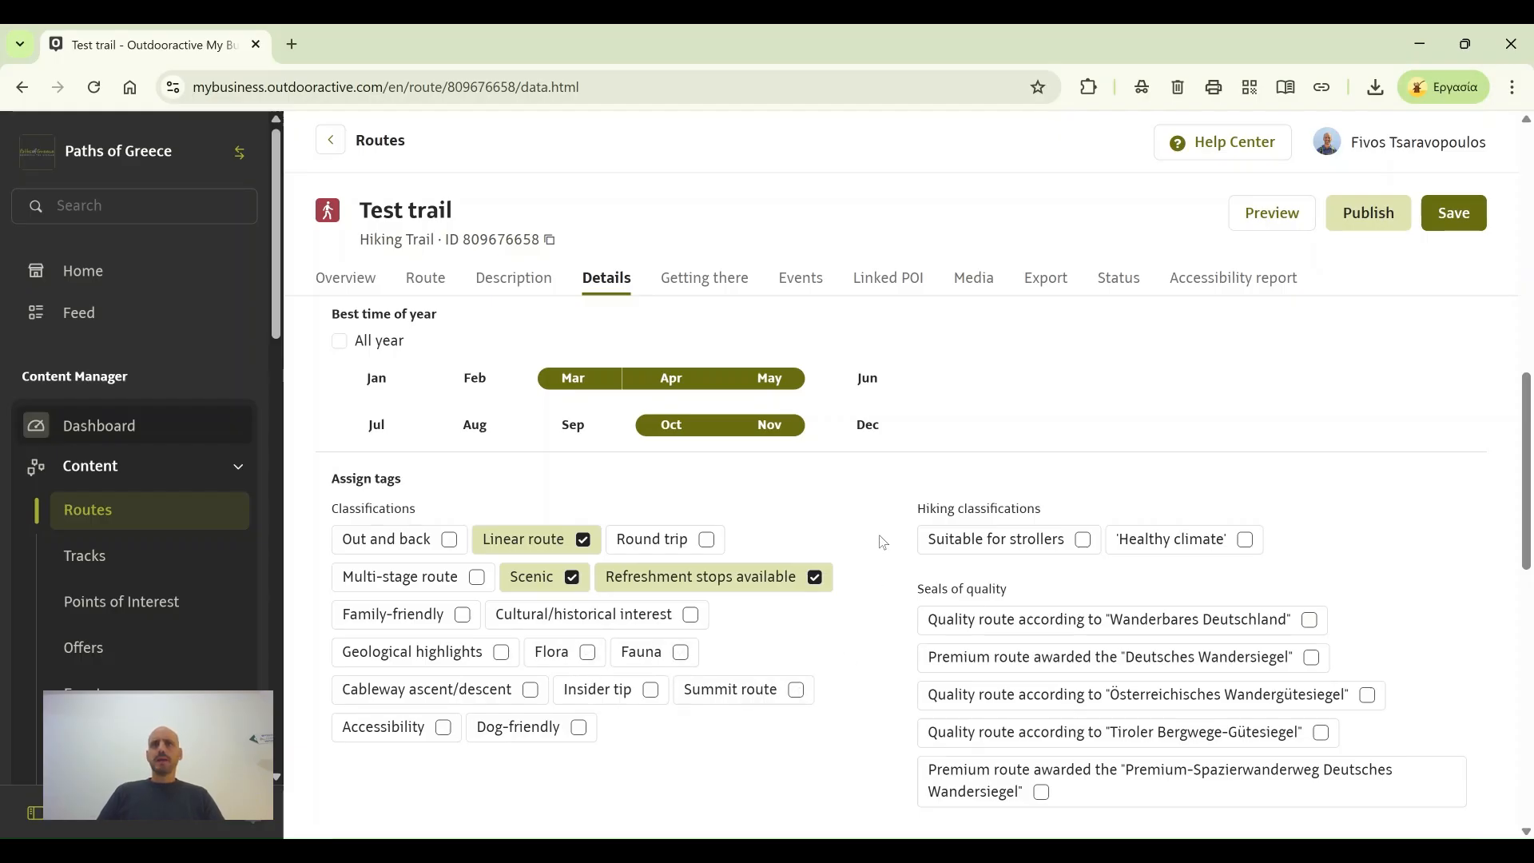
# Step: Examine the remaining detail fields, from the seals of quality and sustainability certificates through Literature and Maps to Author
pyautogui.scroll(-4, 876, 535)
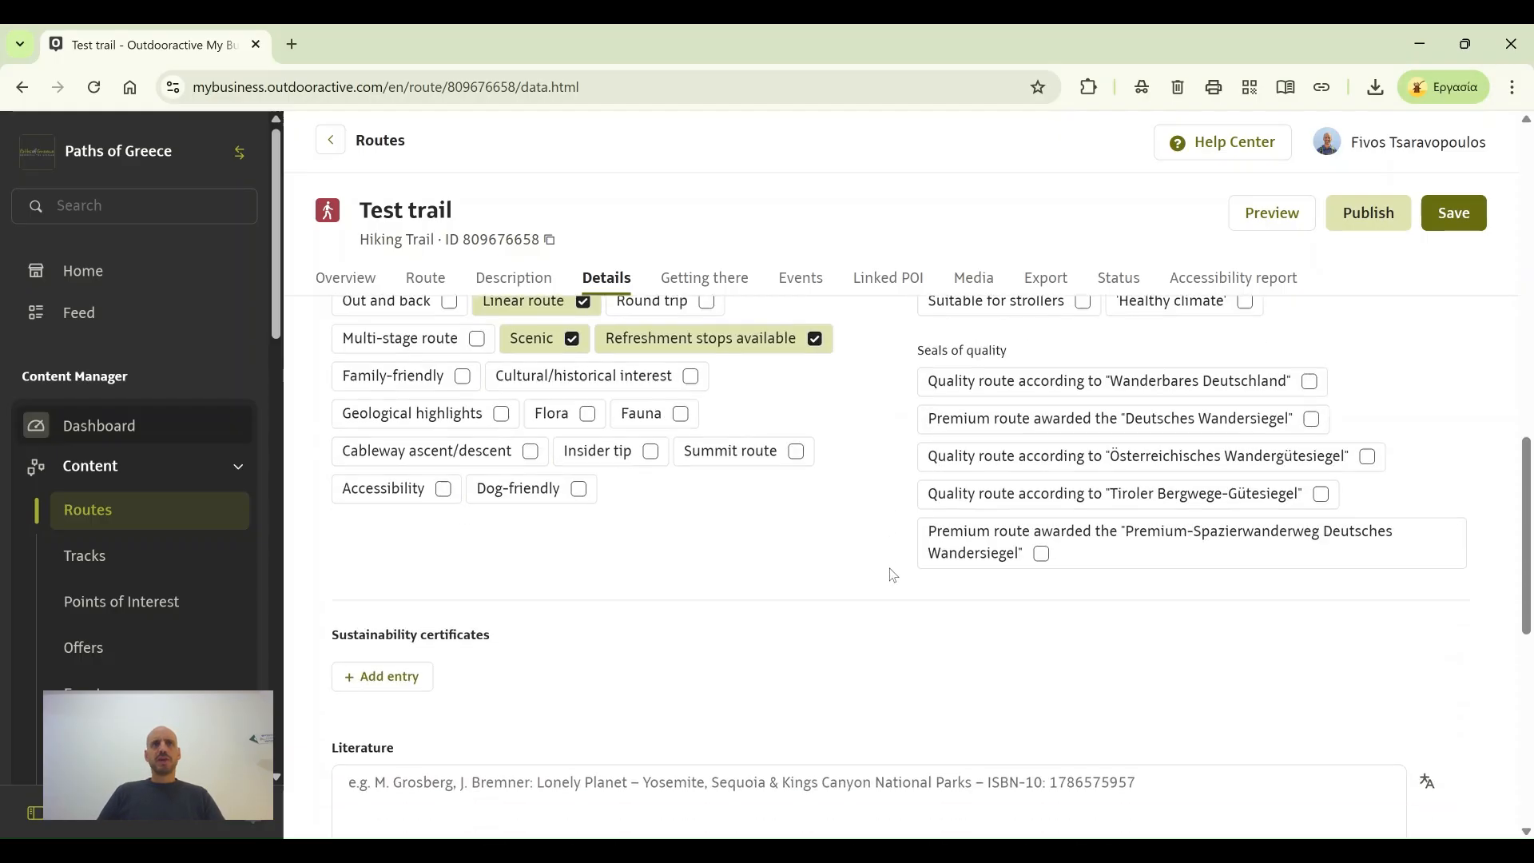
pyautogui.scroll(-1, 887, 568)
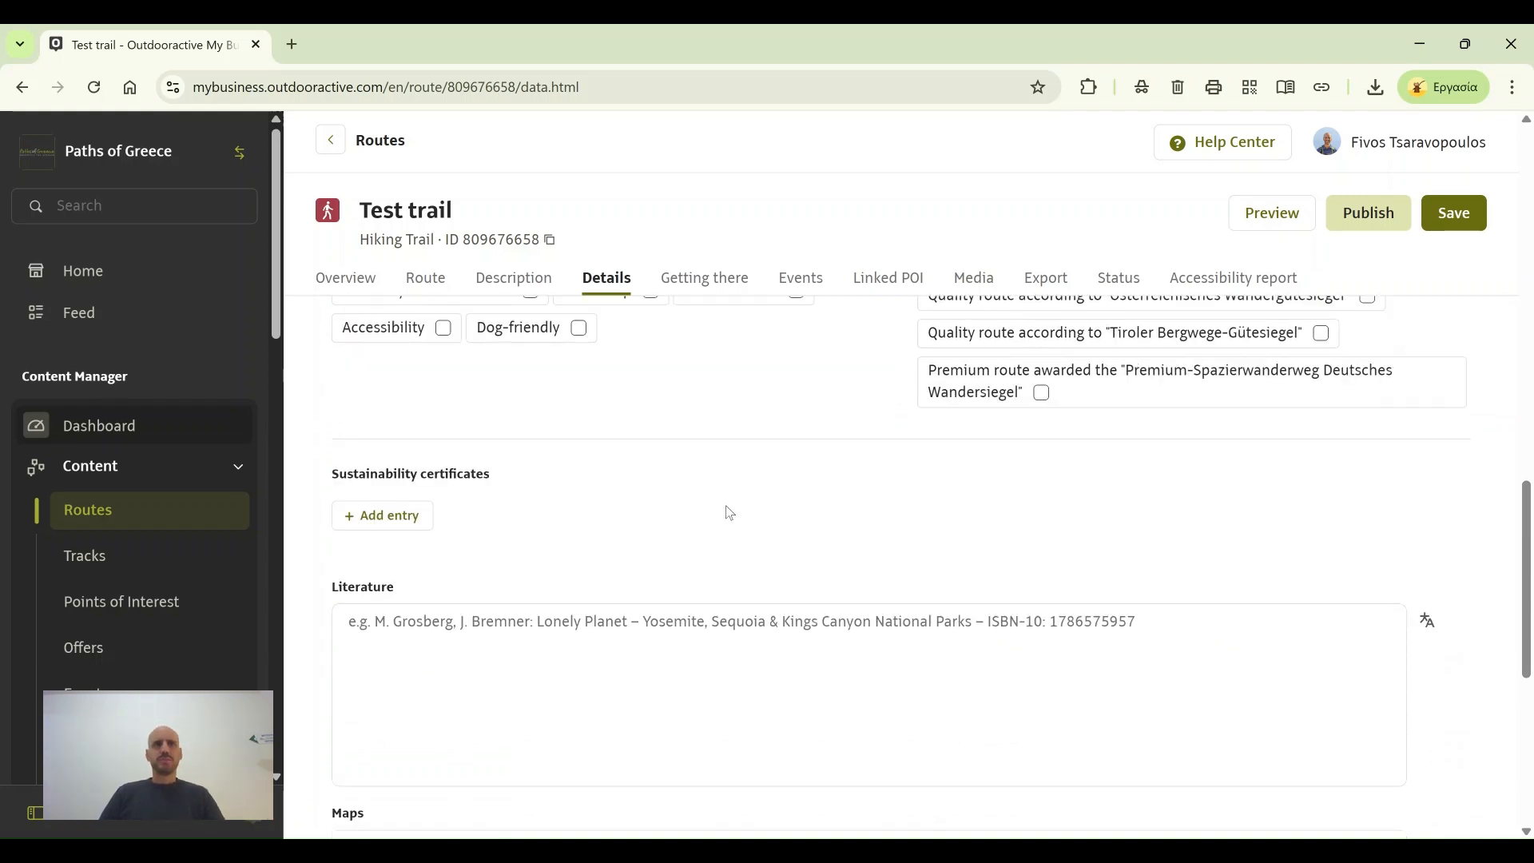
pyautogui.scroll(-3, 729, 515)
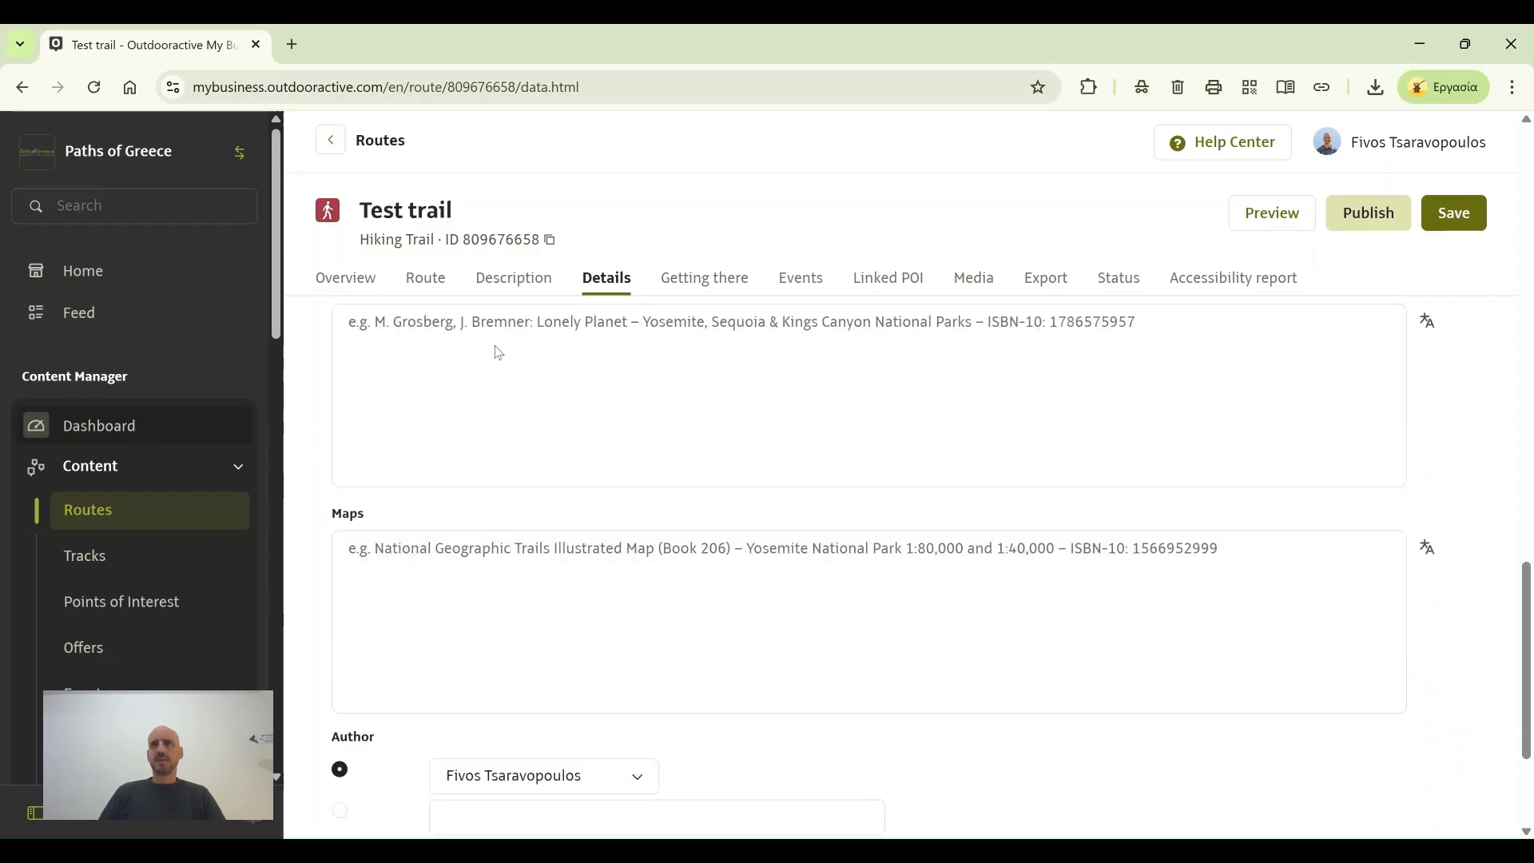
pyautogui.scroll(1, 495, 367)
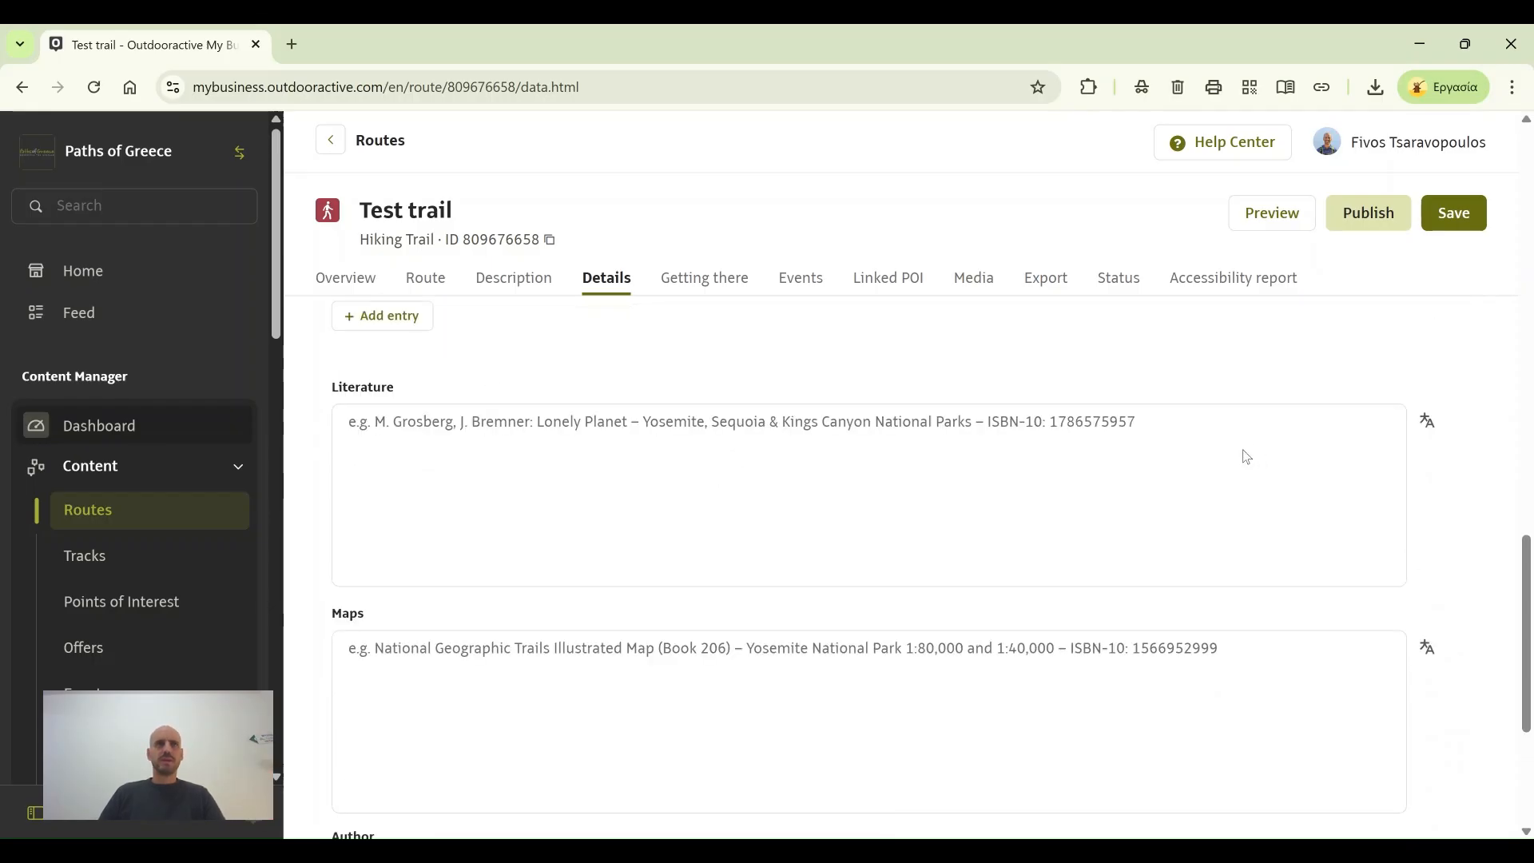
pyautogui.scroll(-1, 440, 611)
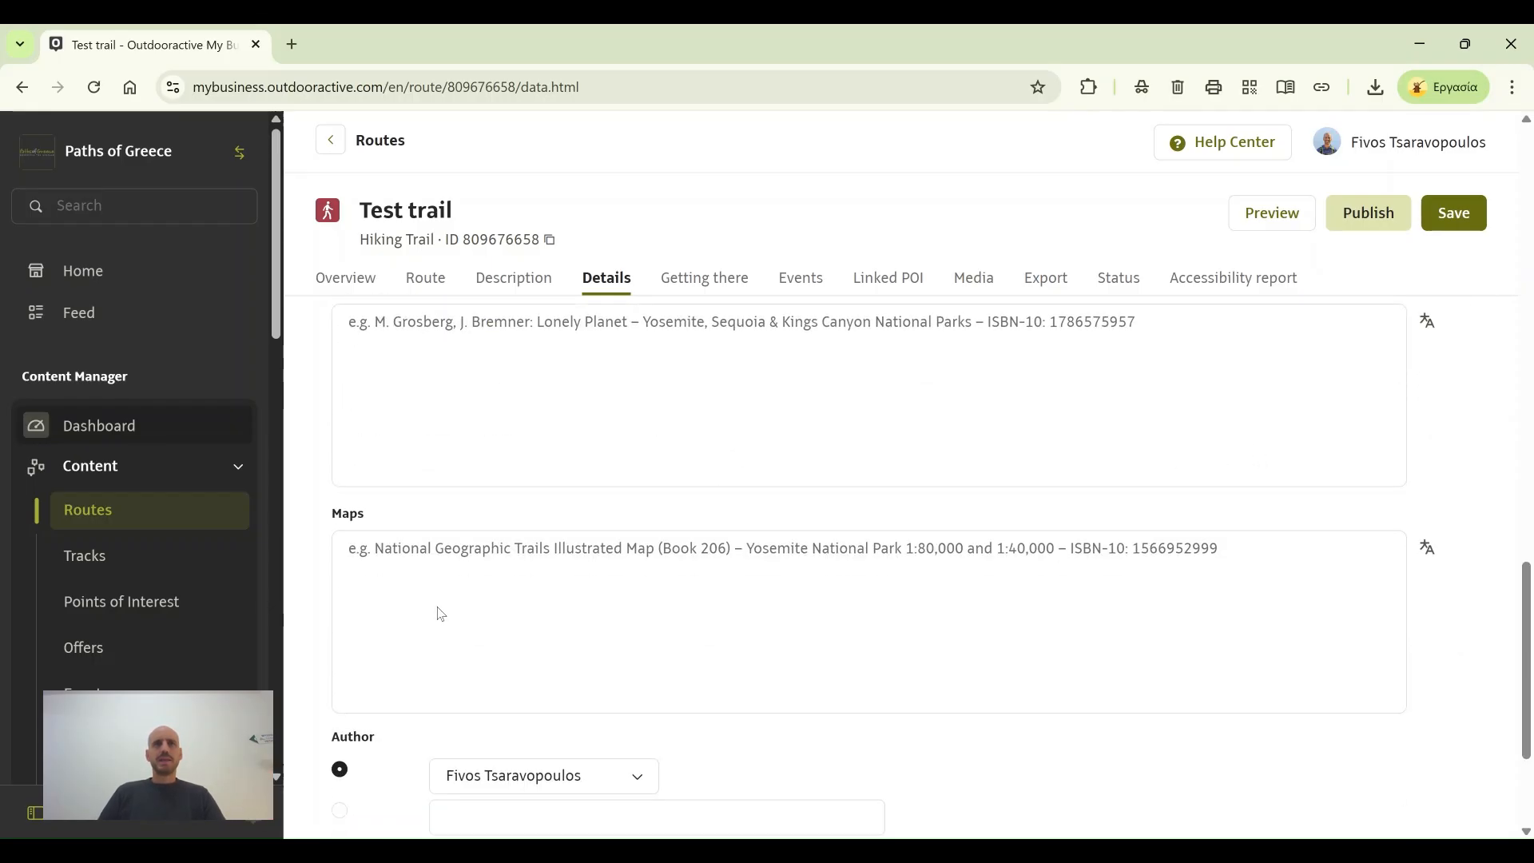
pyautogui.scroll(-2, 440, 611)
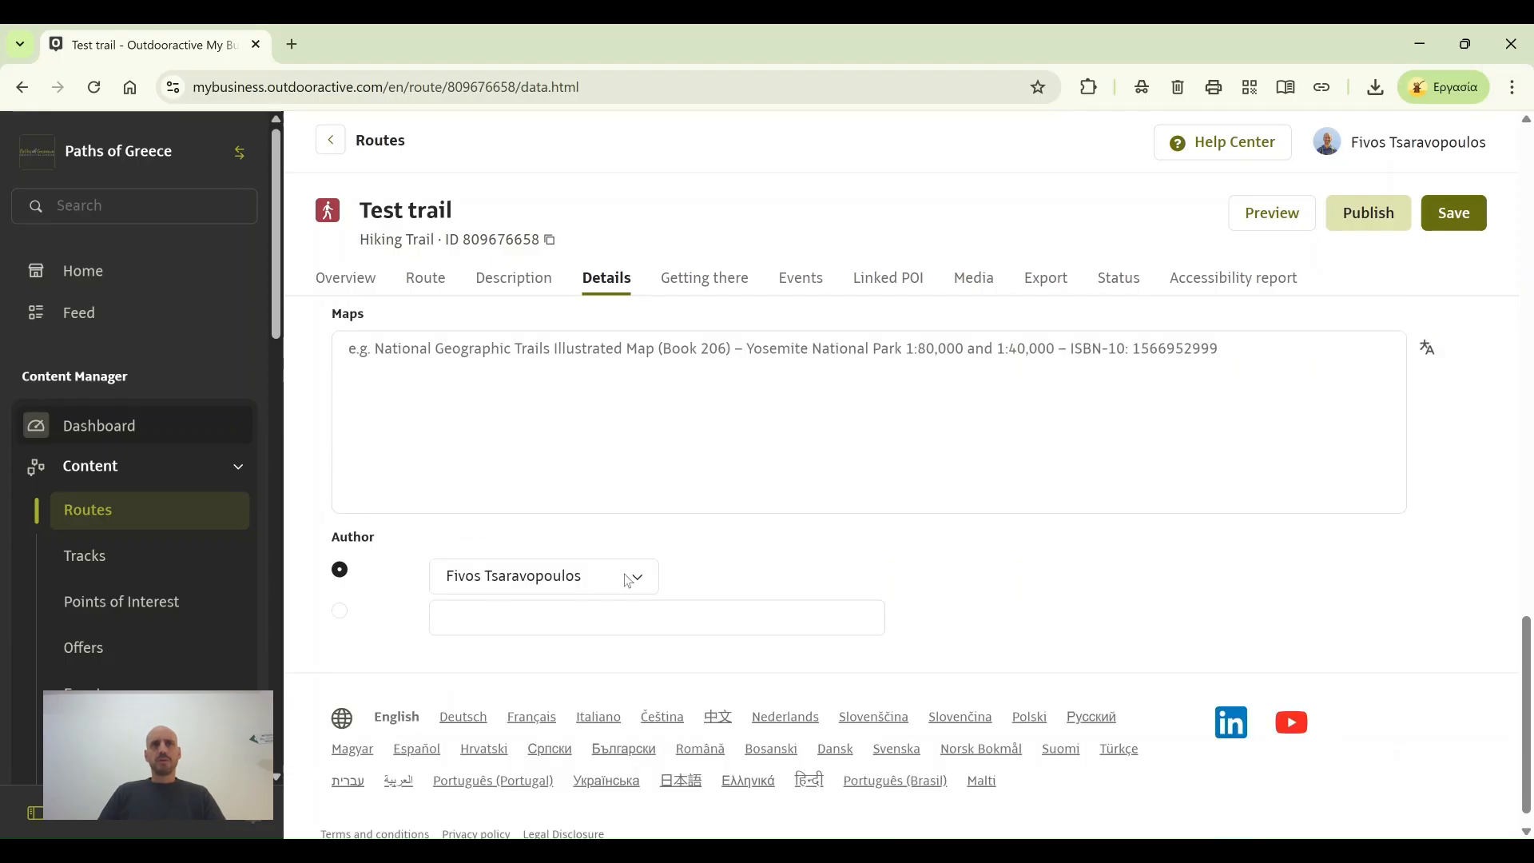
# Step: Check the alternative author options, keep the listed author selected and save the route's details
pyautogui.click(638, 582)
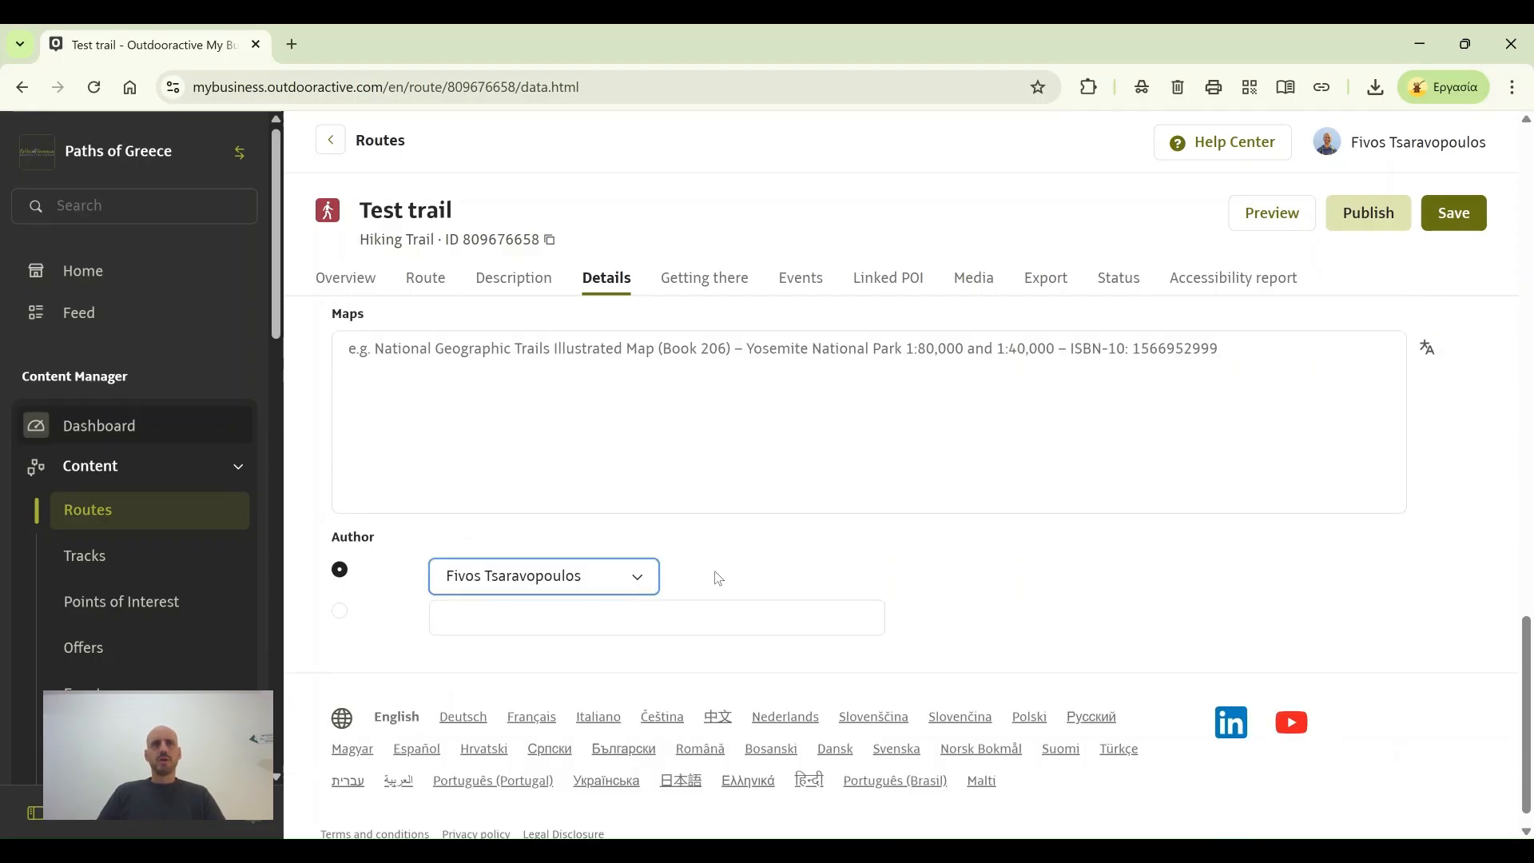
pyautogui.click(770, 579)
pyautogui.click(341, 608)
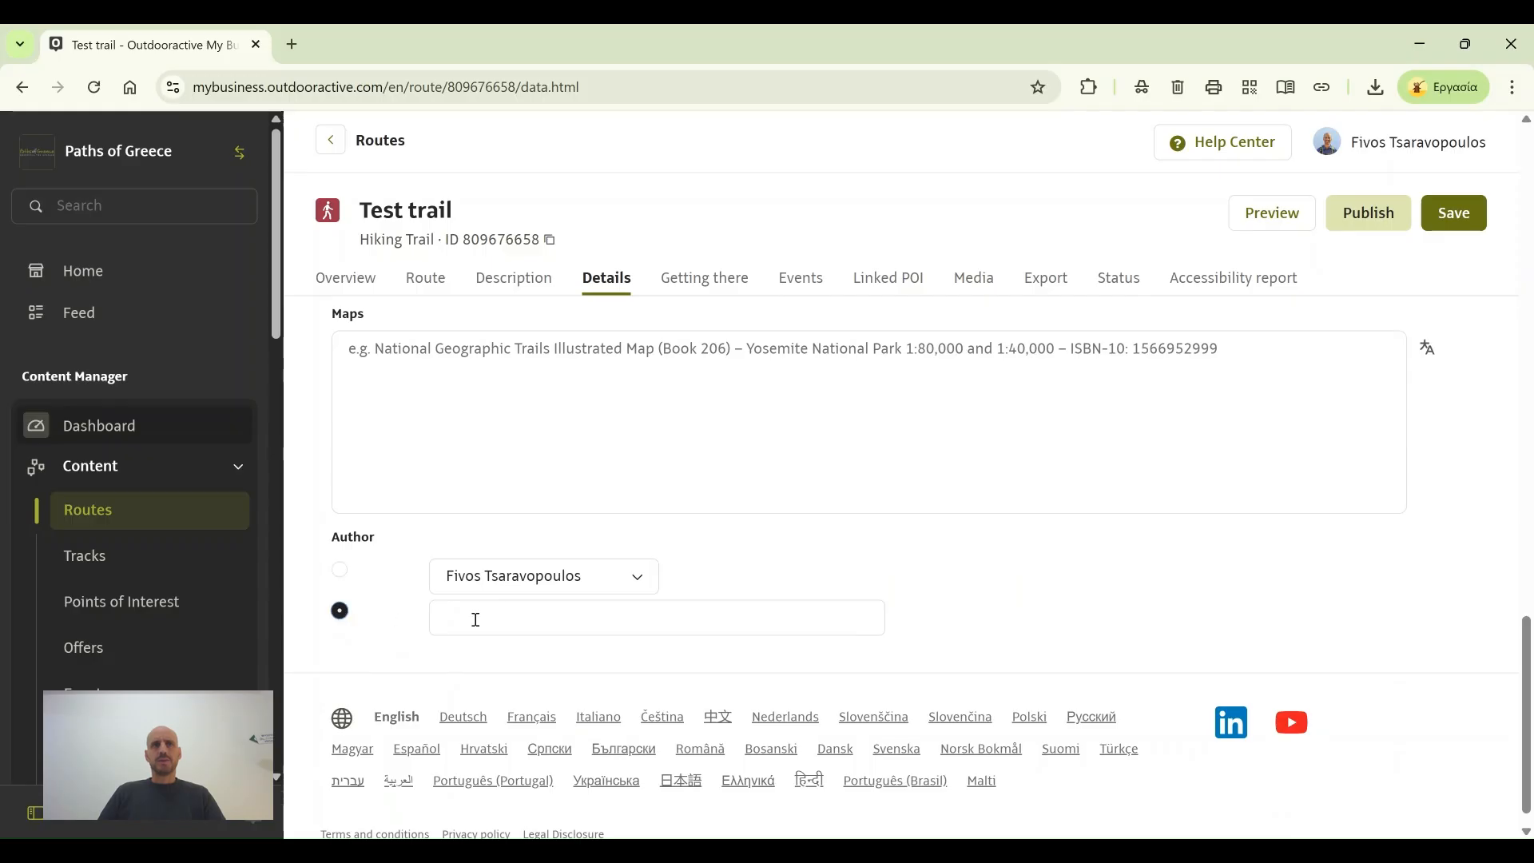
pyautogui.click(479, 620)
pyautogui.click(339, 568)
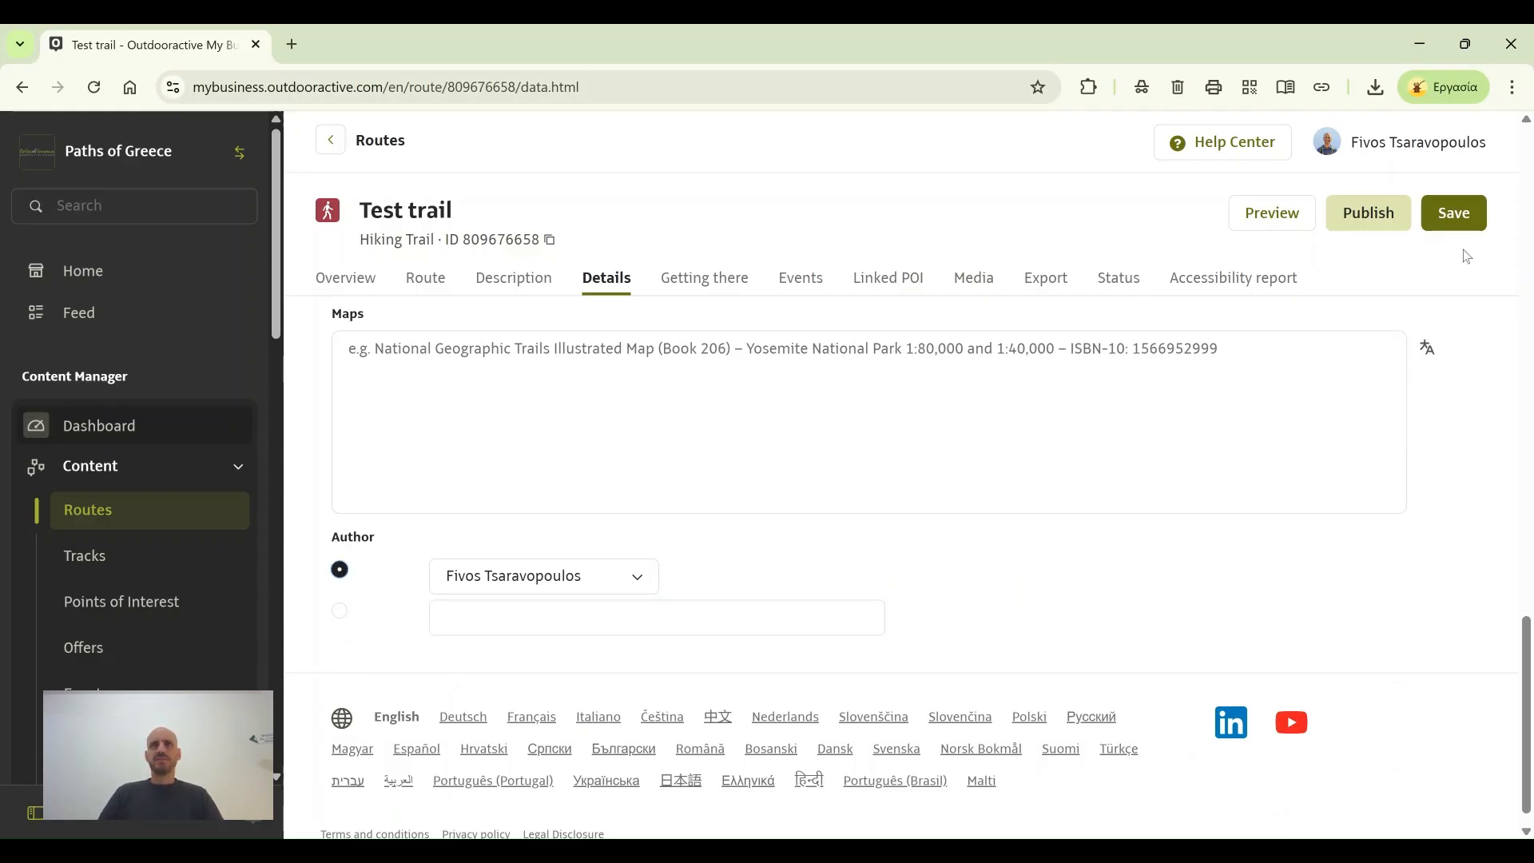
pyautogui.click(1471, 214)
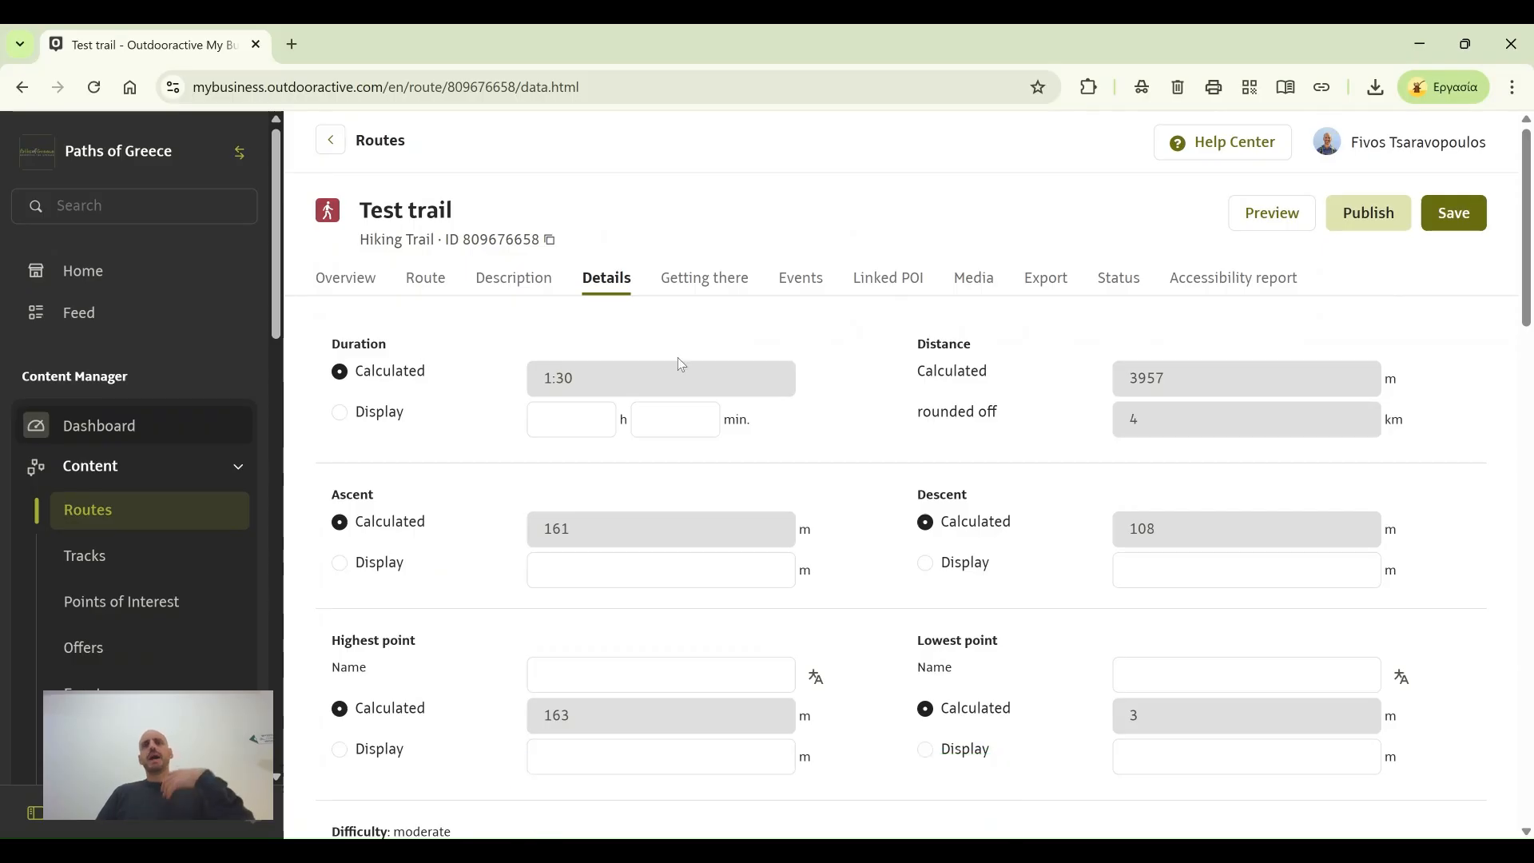
# Step: Add four suggested owner images to the route's media: the bay village, the white hillside settlement, the sandy beach and the rocky headland
pyautogui.click(703, 288)
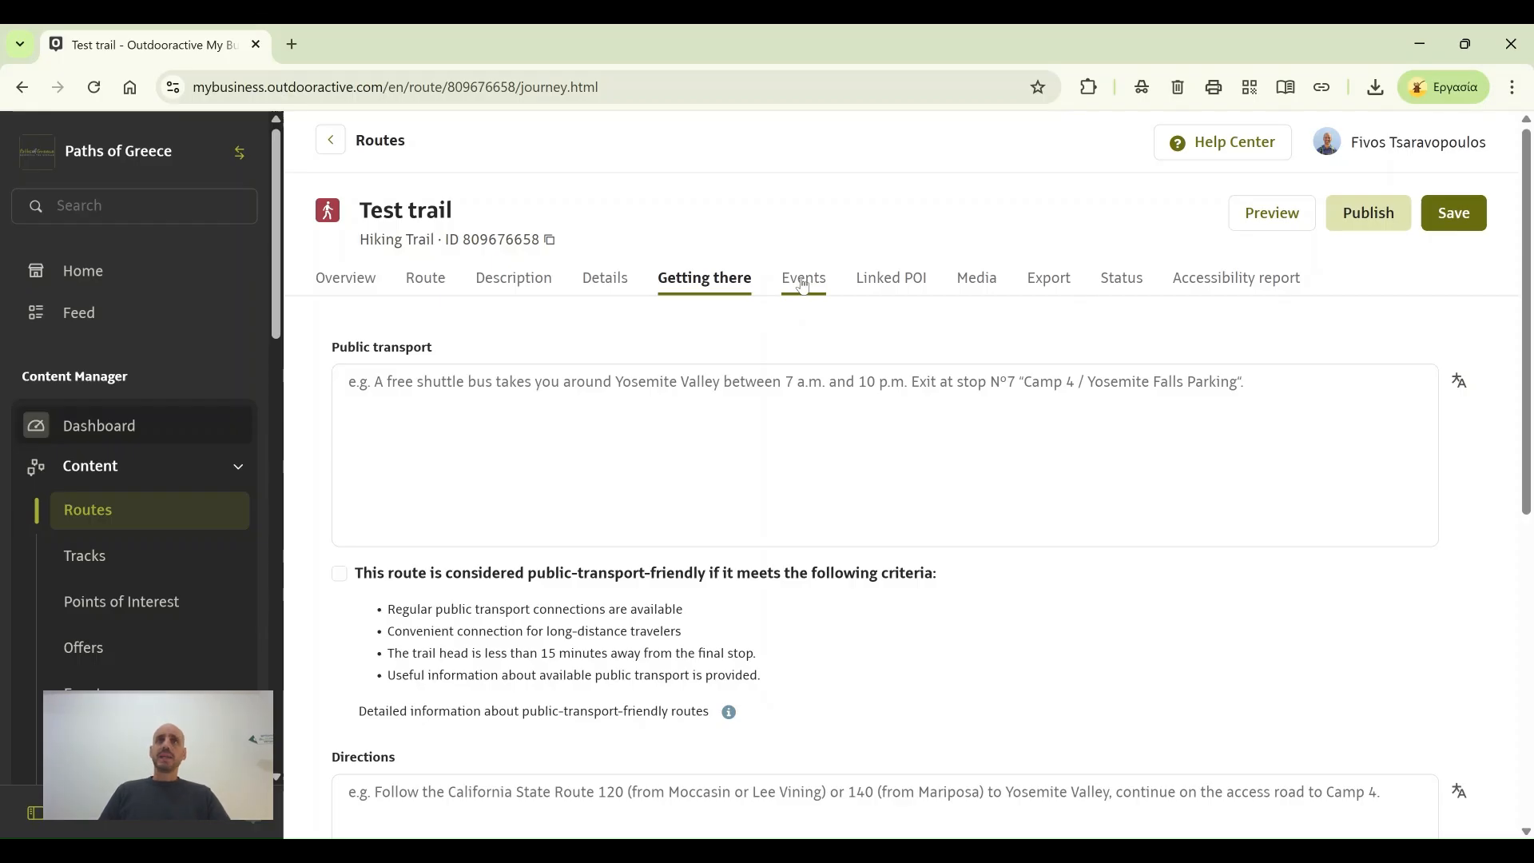
pyautogui.click(972, 288)
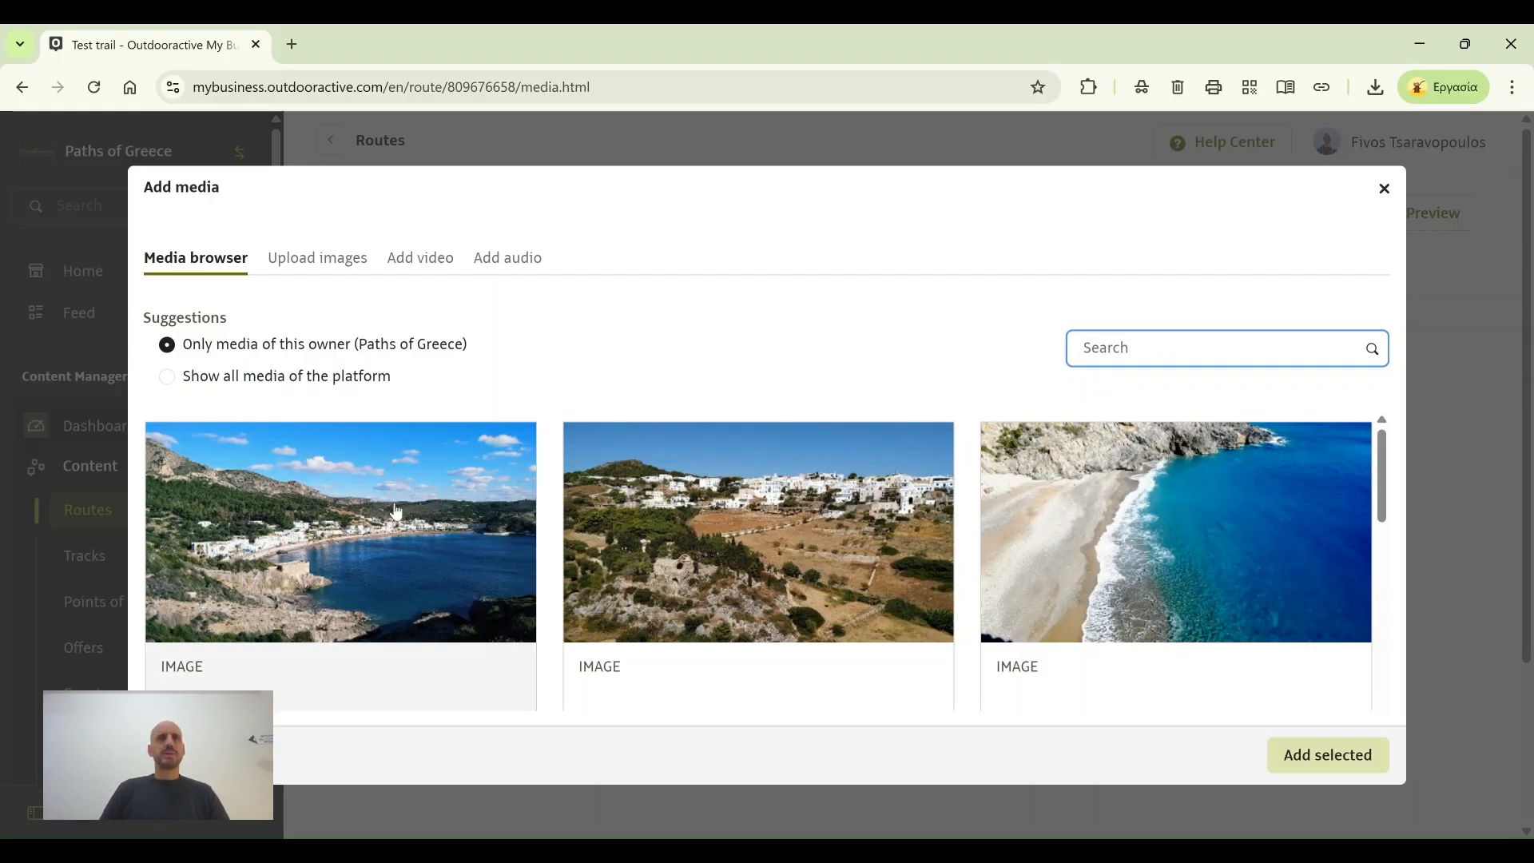
pyautogui.click(304, 541)
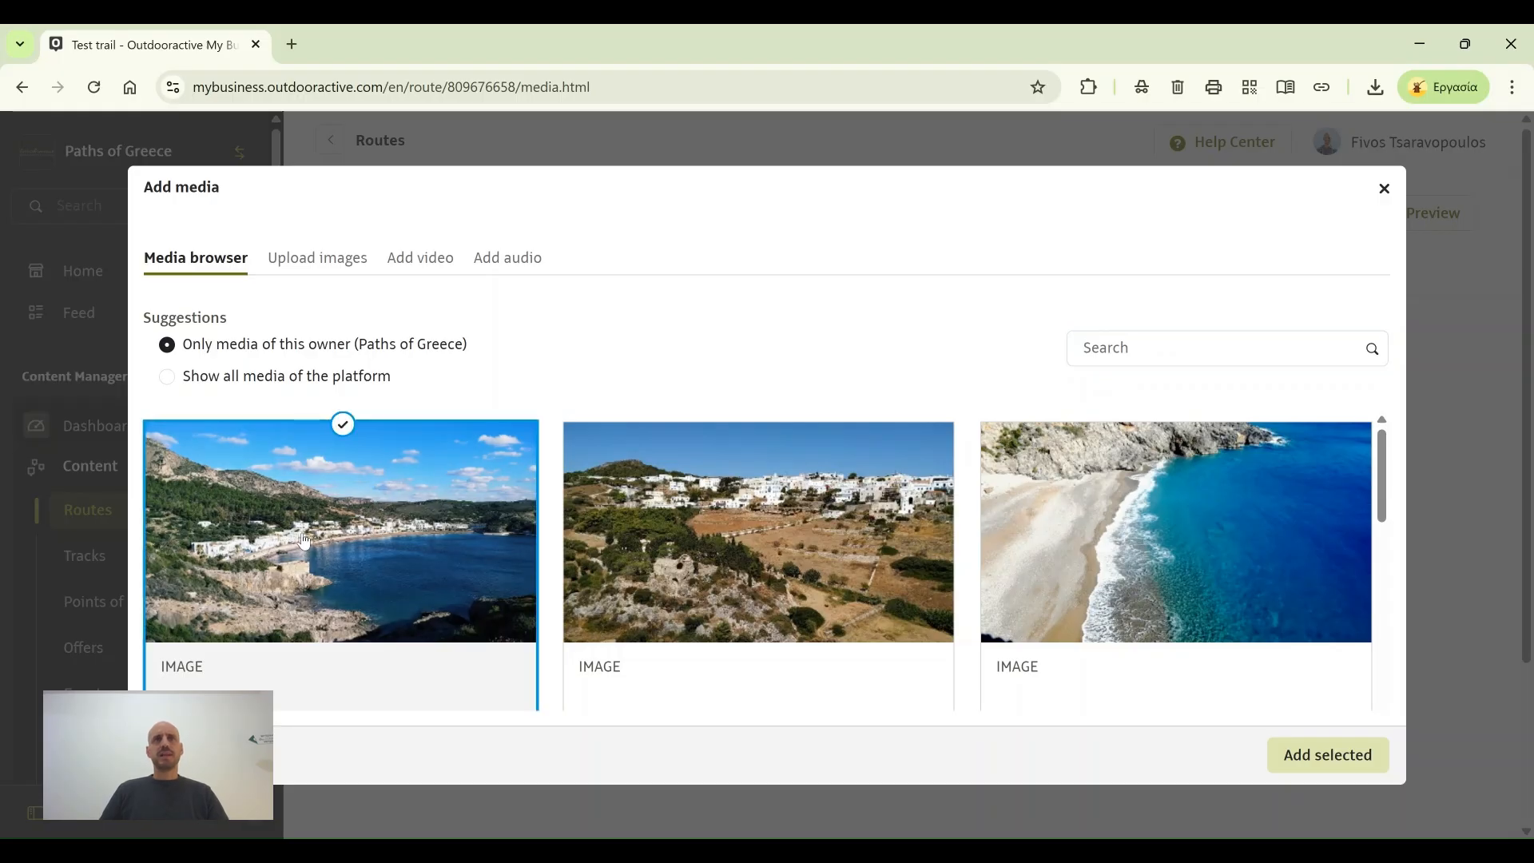
pyautogui.click(648, 513)
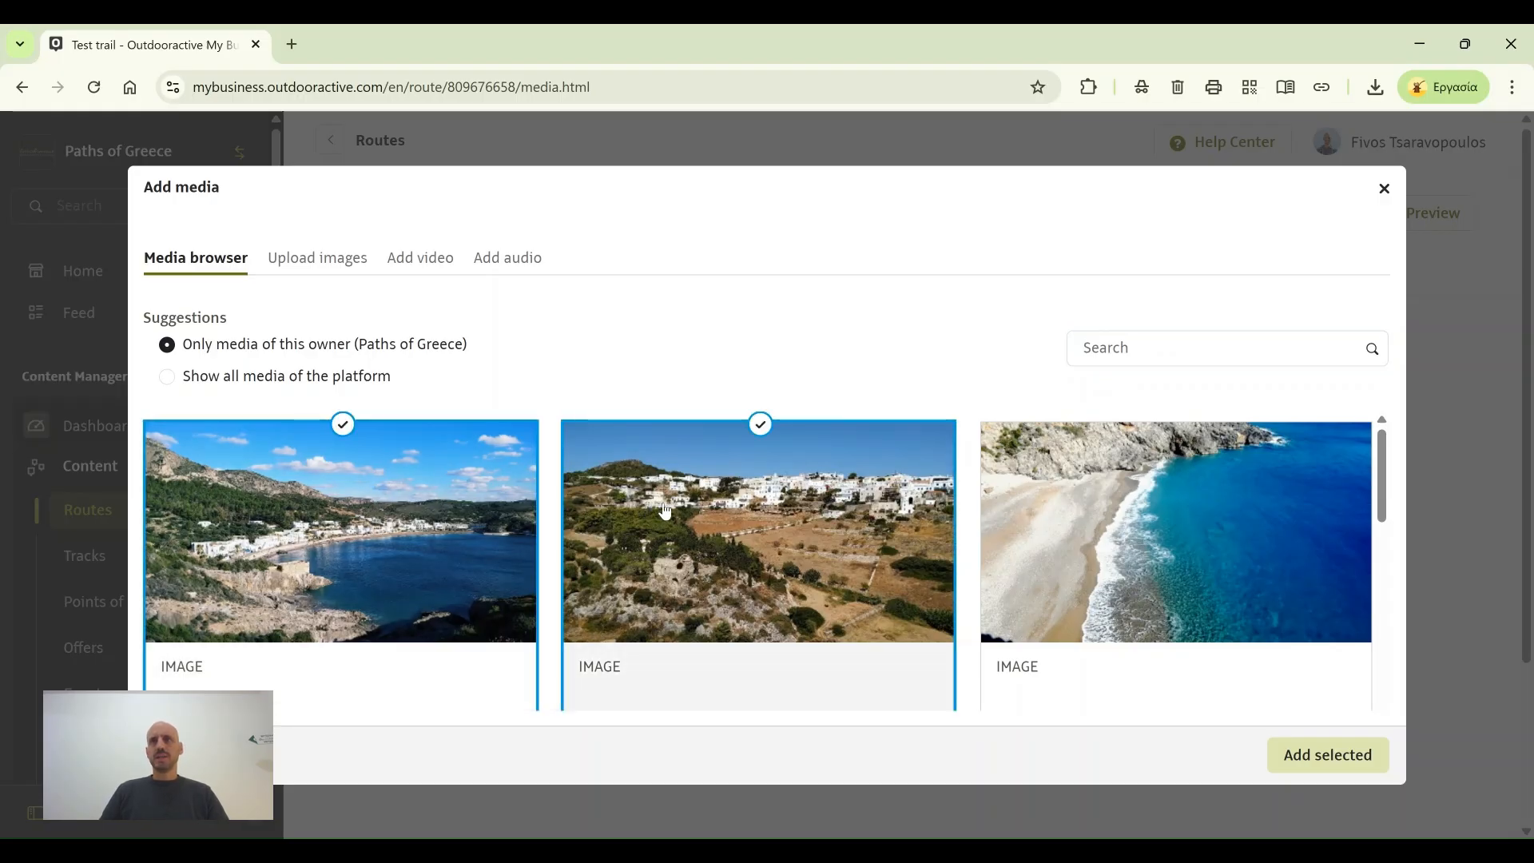
pyautogui.click(1021, 530)
pyautogui.scroll(-5, 811, 540)
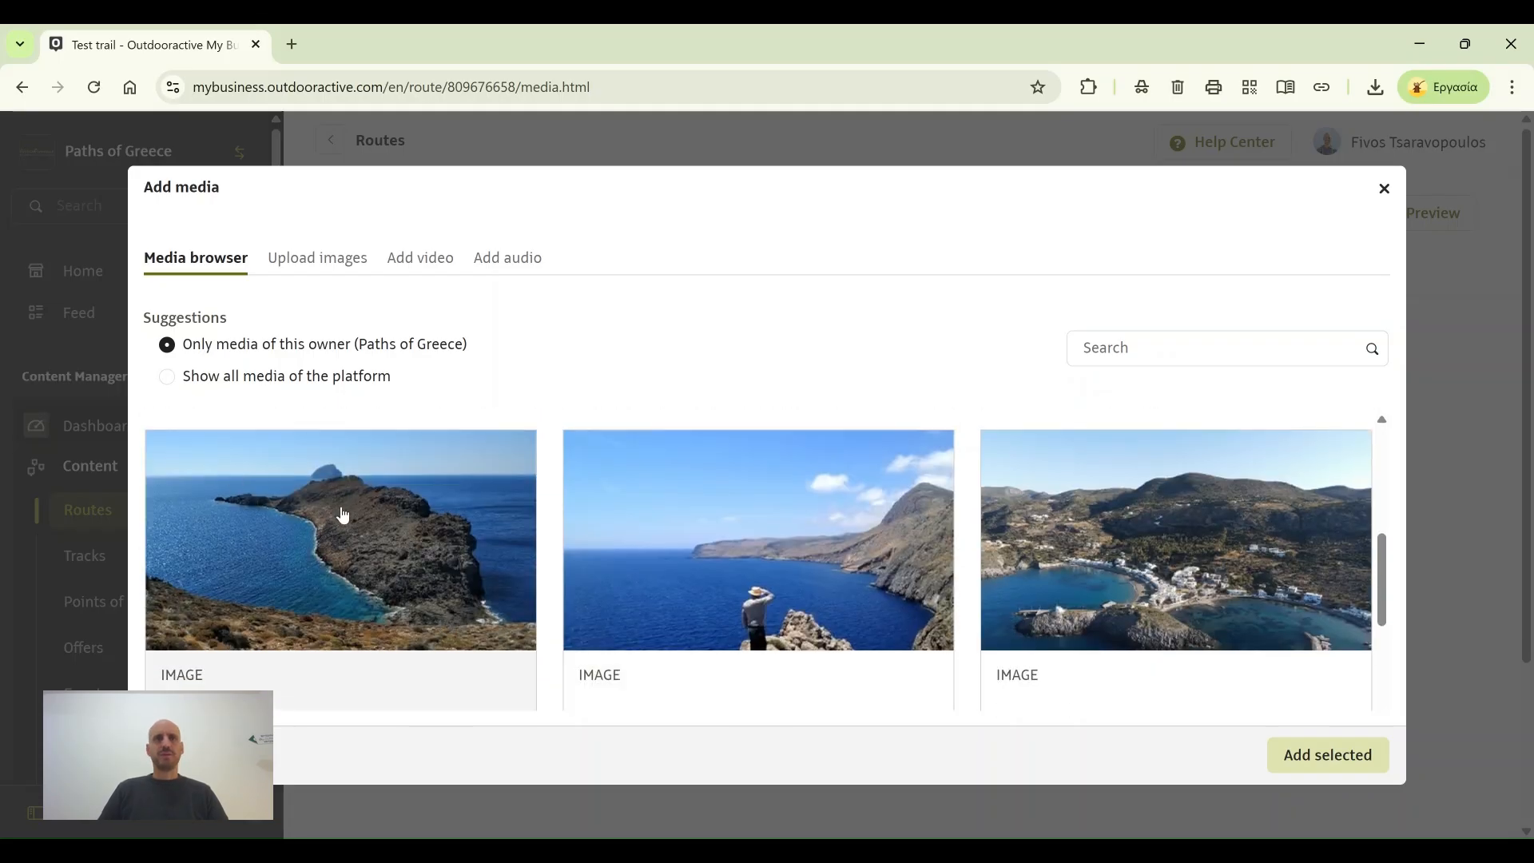
pyautogui.click(389, 554)
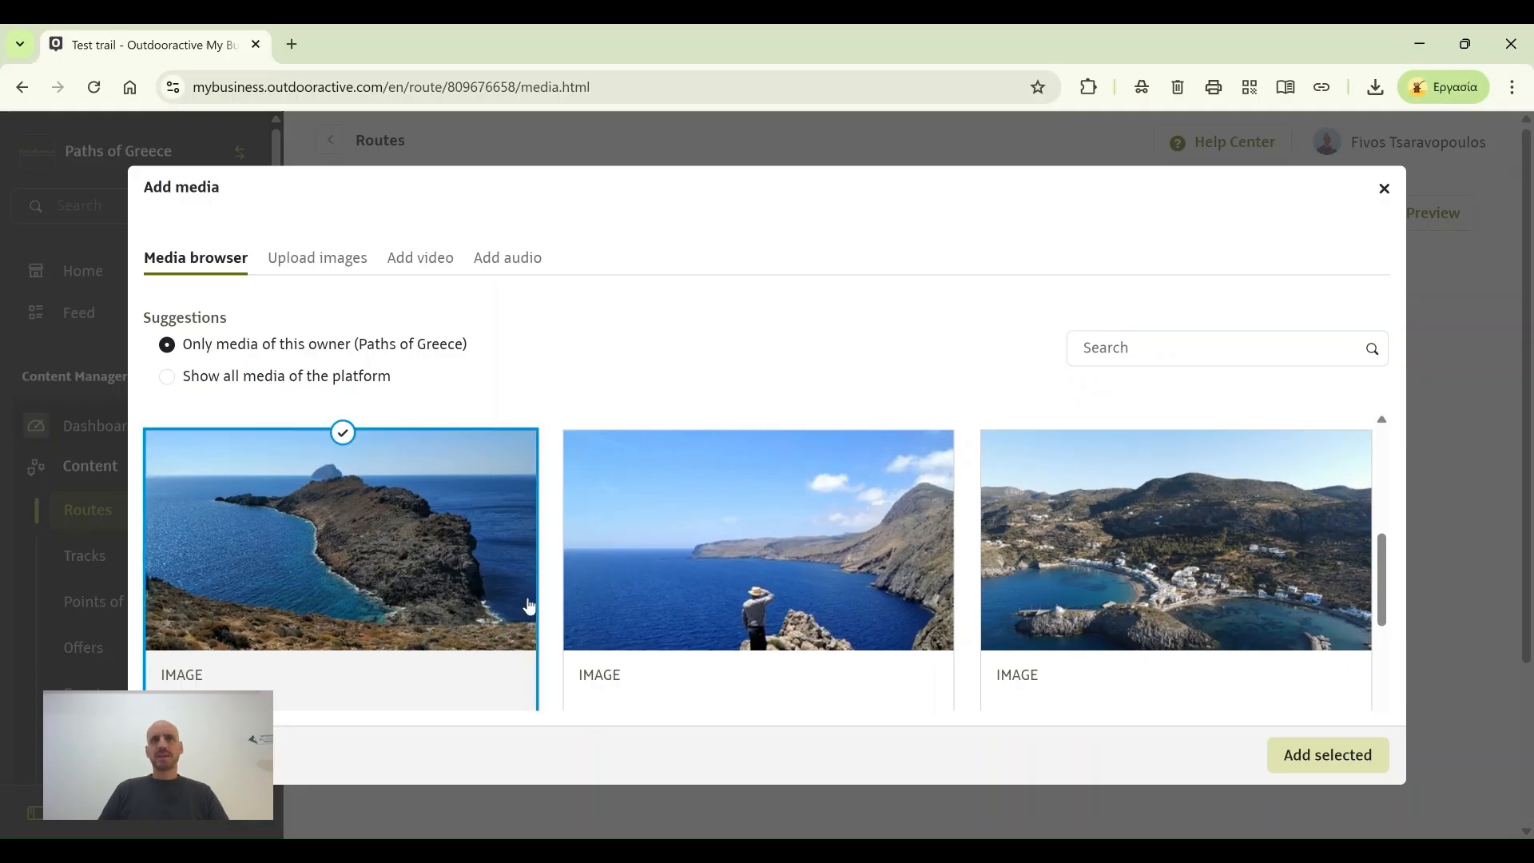
pyautogui.scroll(5, 529, 607)
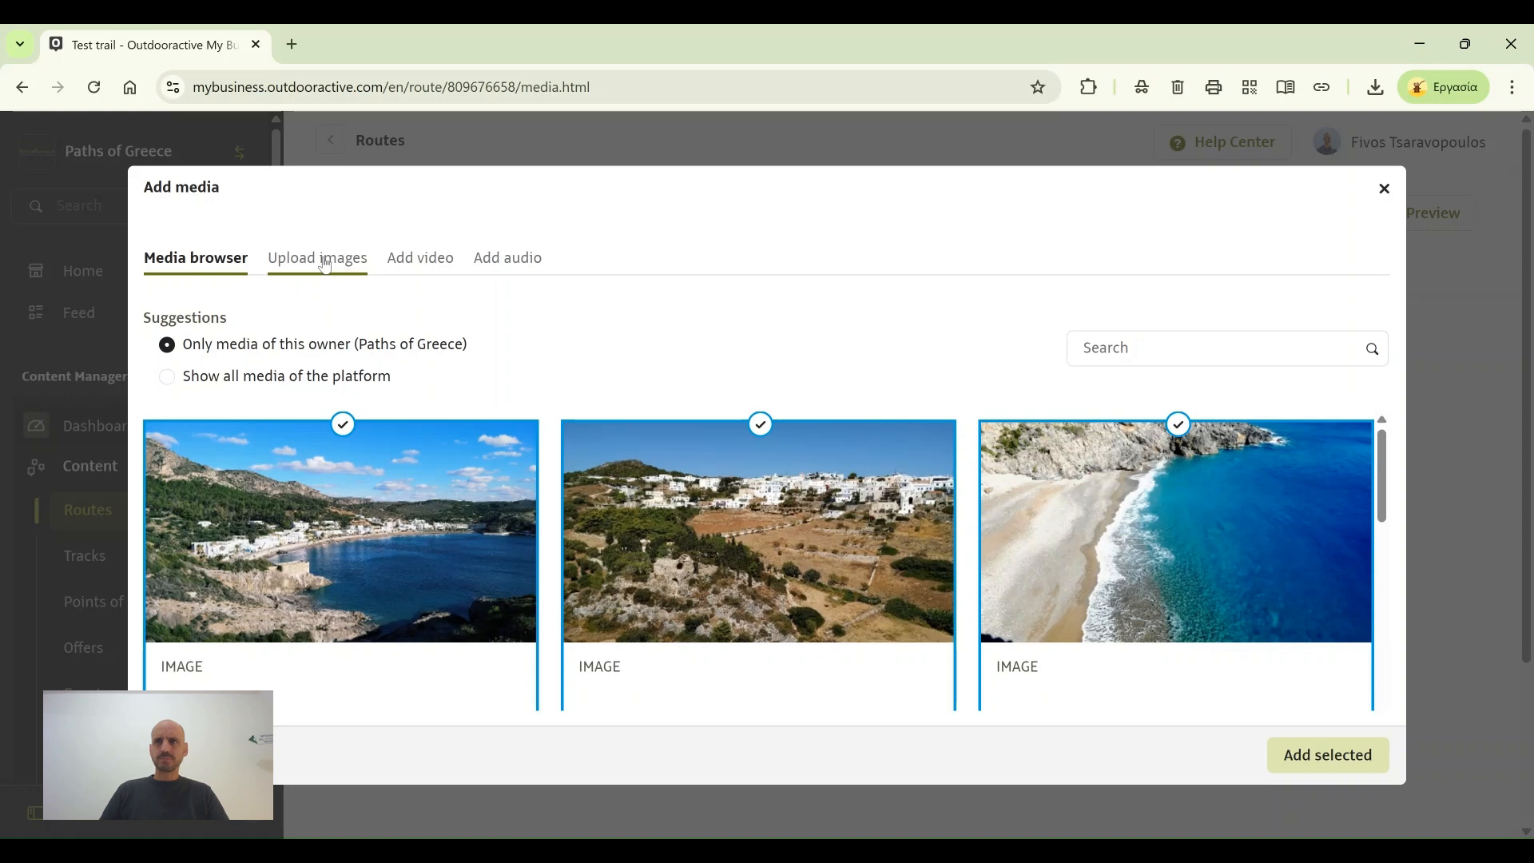
pyautogui.click(1327, 761)
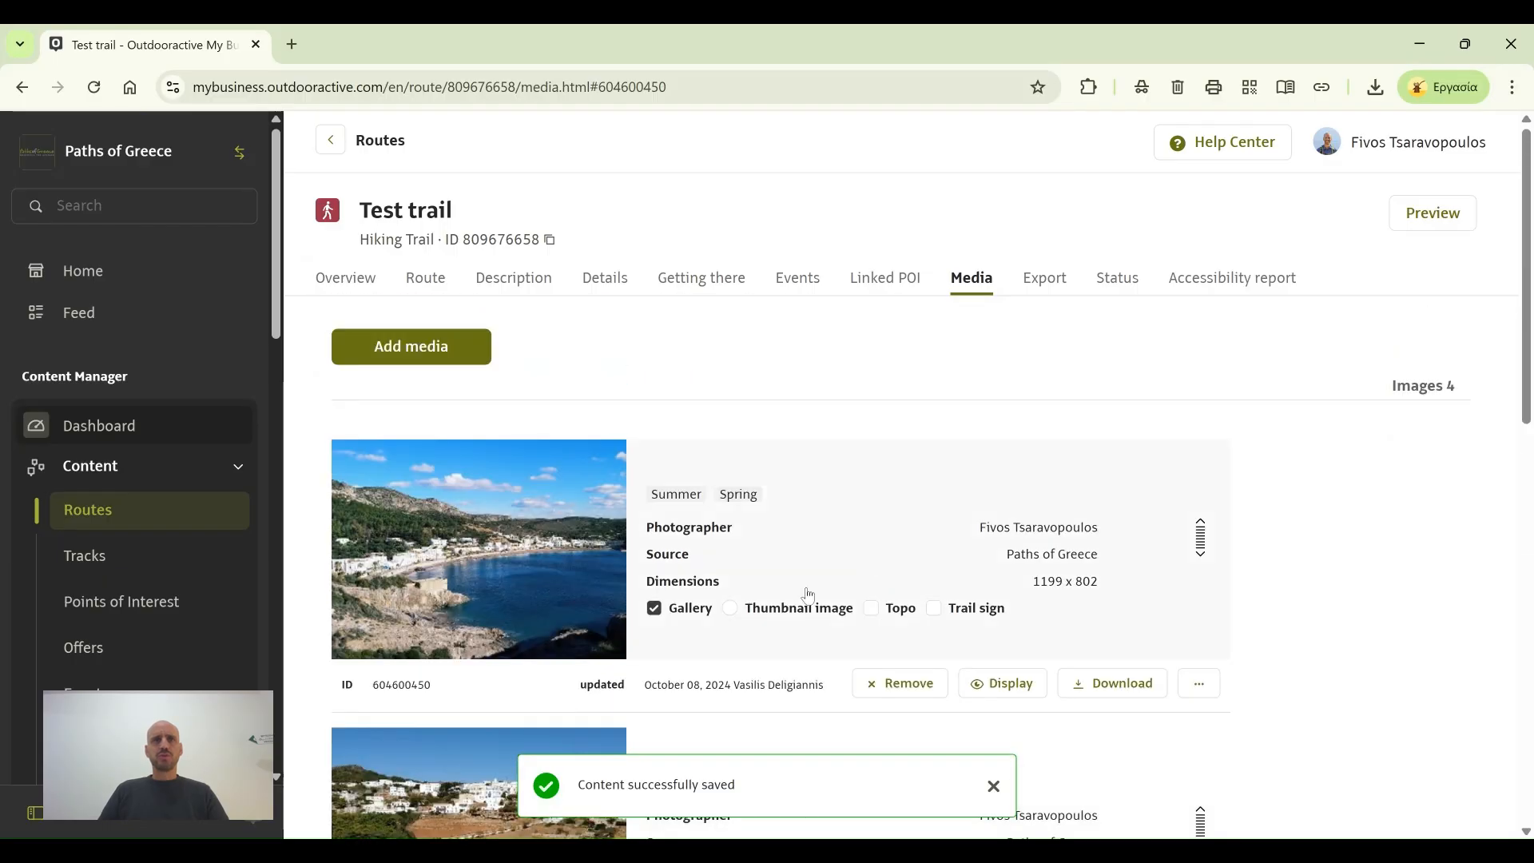
# Step: Set the rocky headland photo as the route's thumbnail image
pyautogui.scroll(-5, 733, 618)
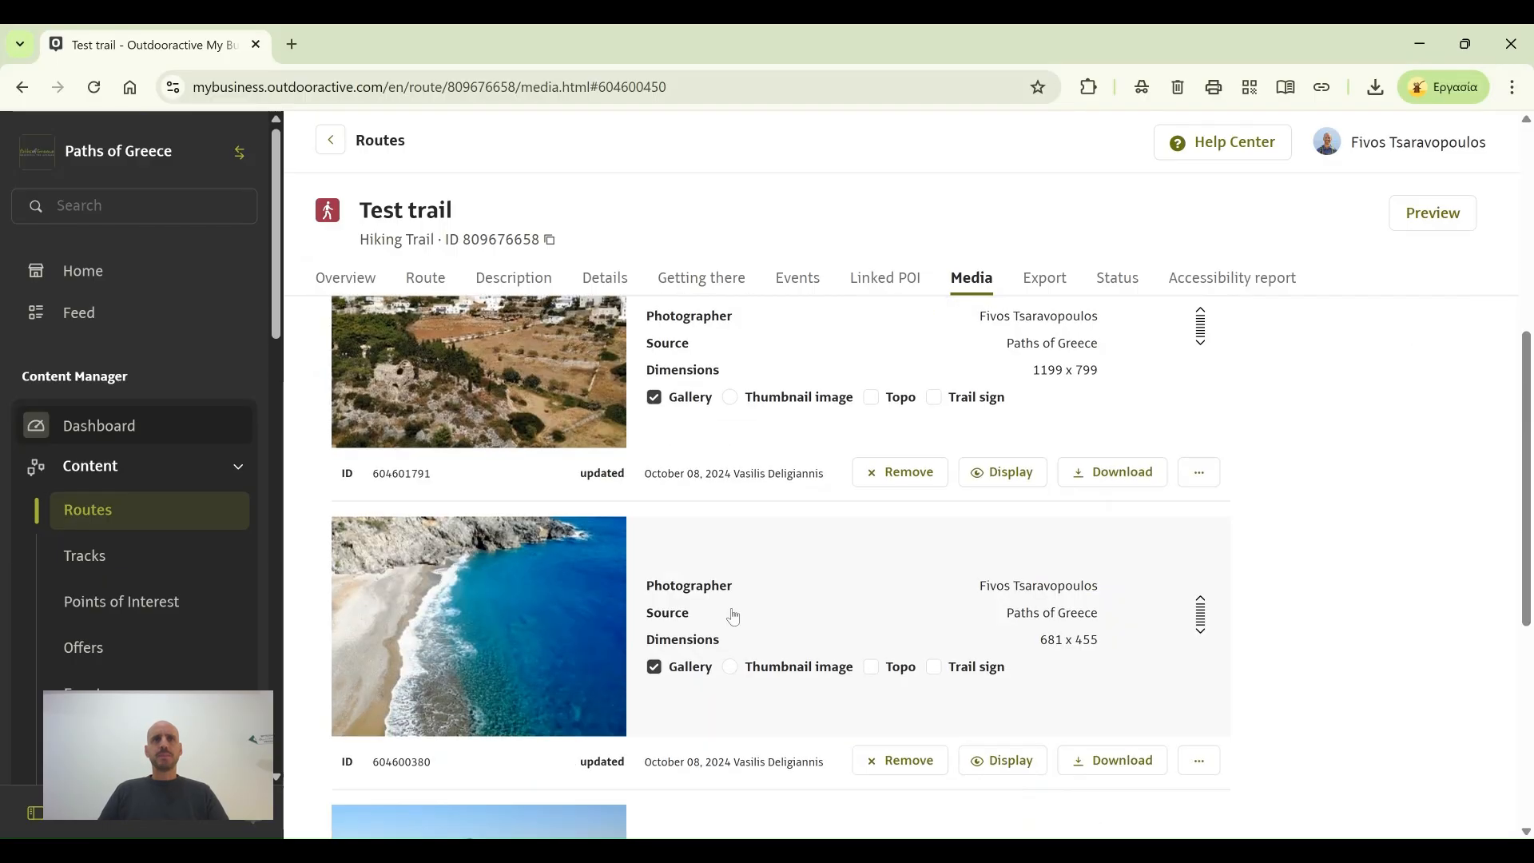
pyautogui.scroll(-2, 731, 623)
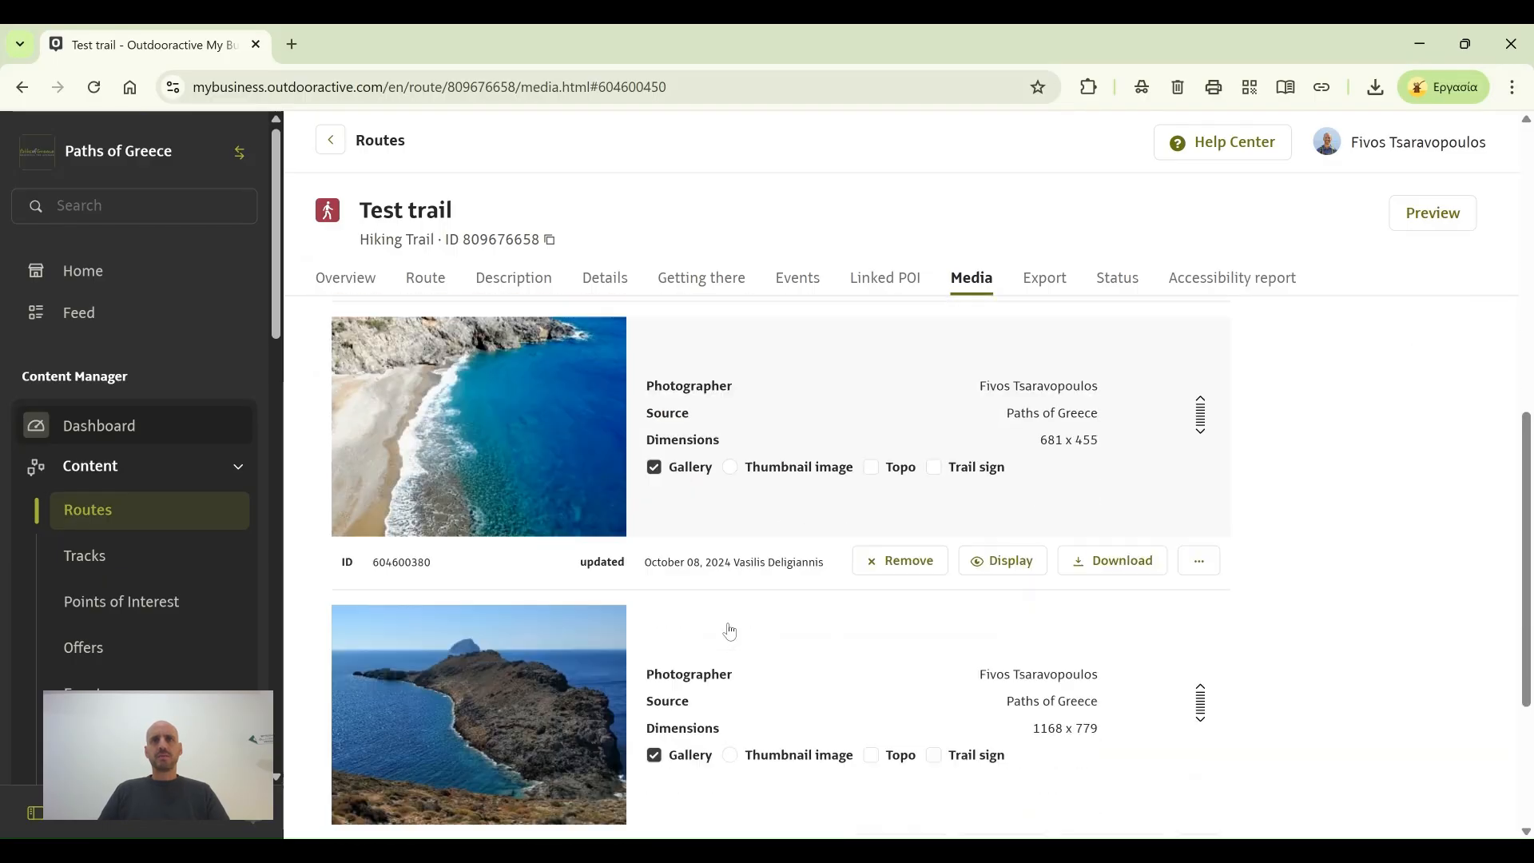
pyautogui.click(731, 756)
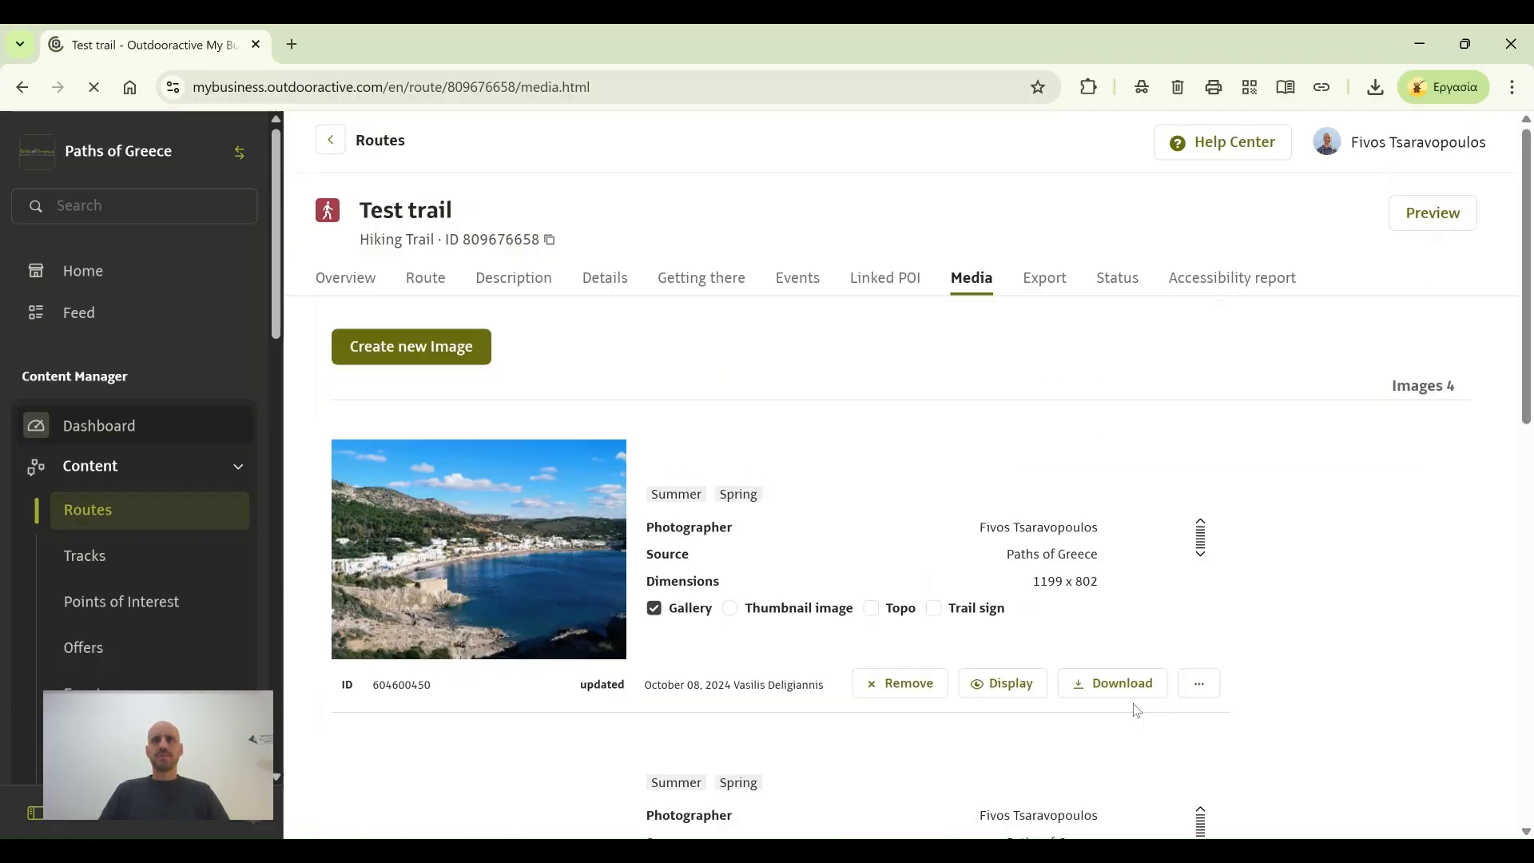
# Step: Reorder the route's images so that the rocky headland photo comes first
pyautogui.scroll(-10, 1313, 614)
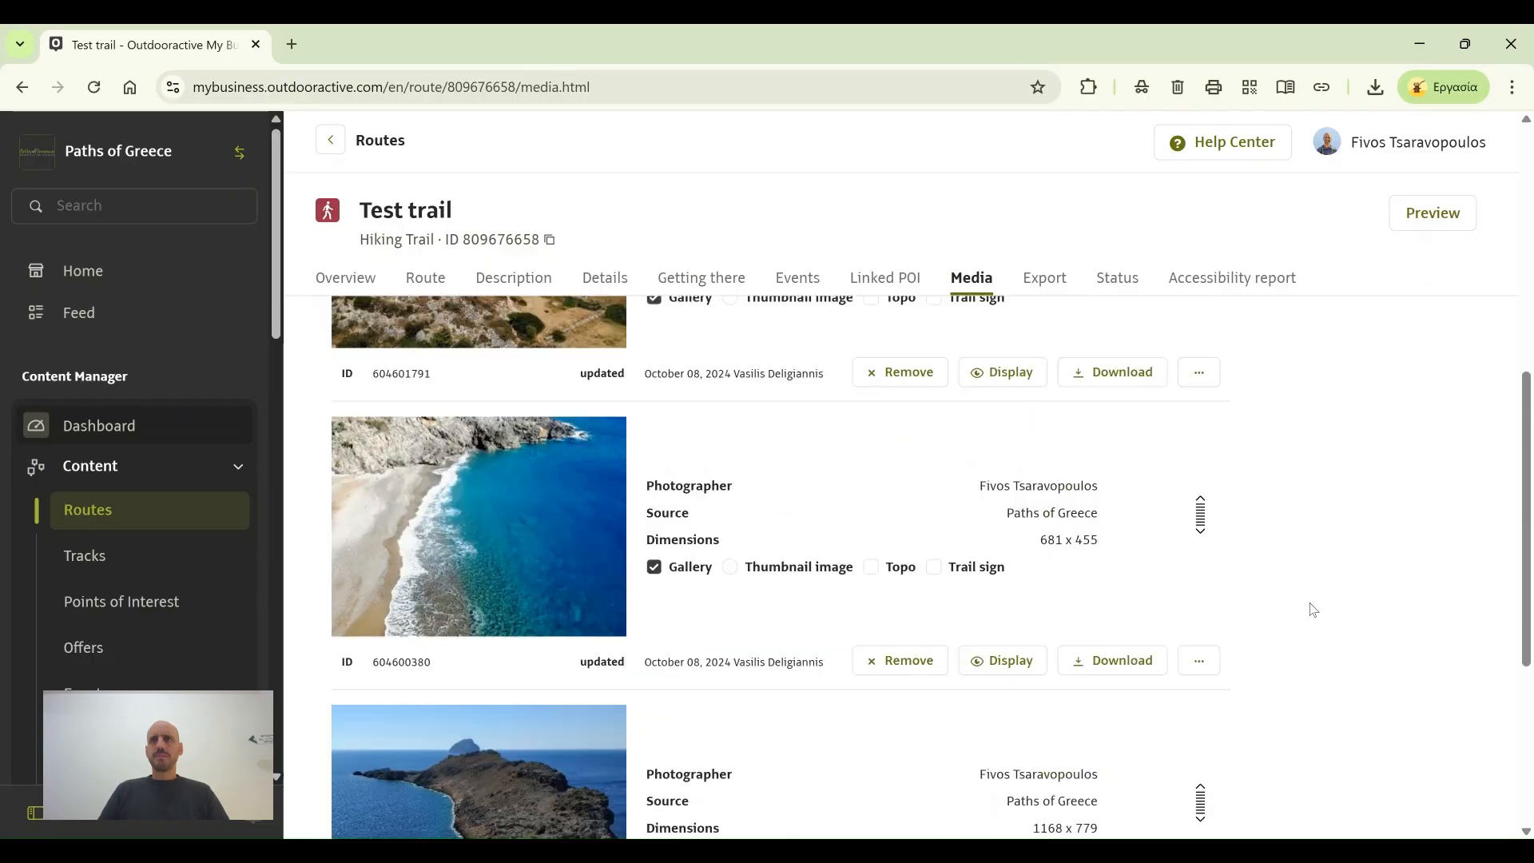
pyautogui.scroll(3, 1215, 623)
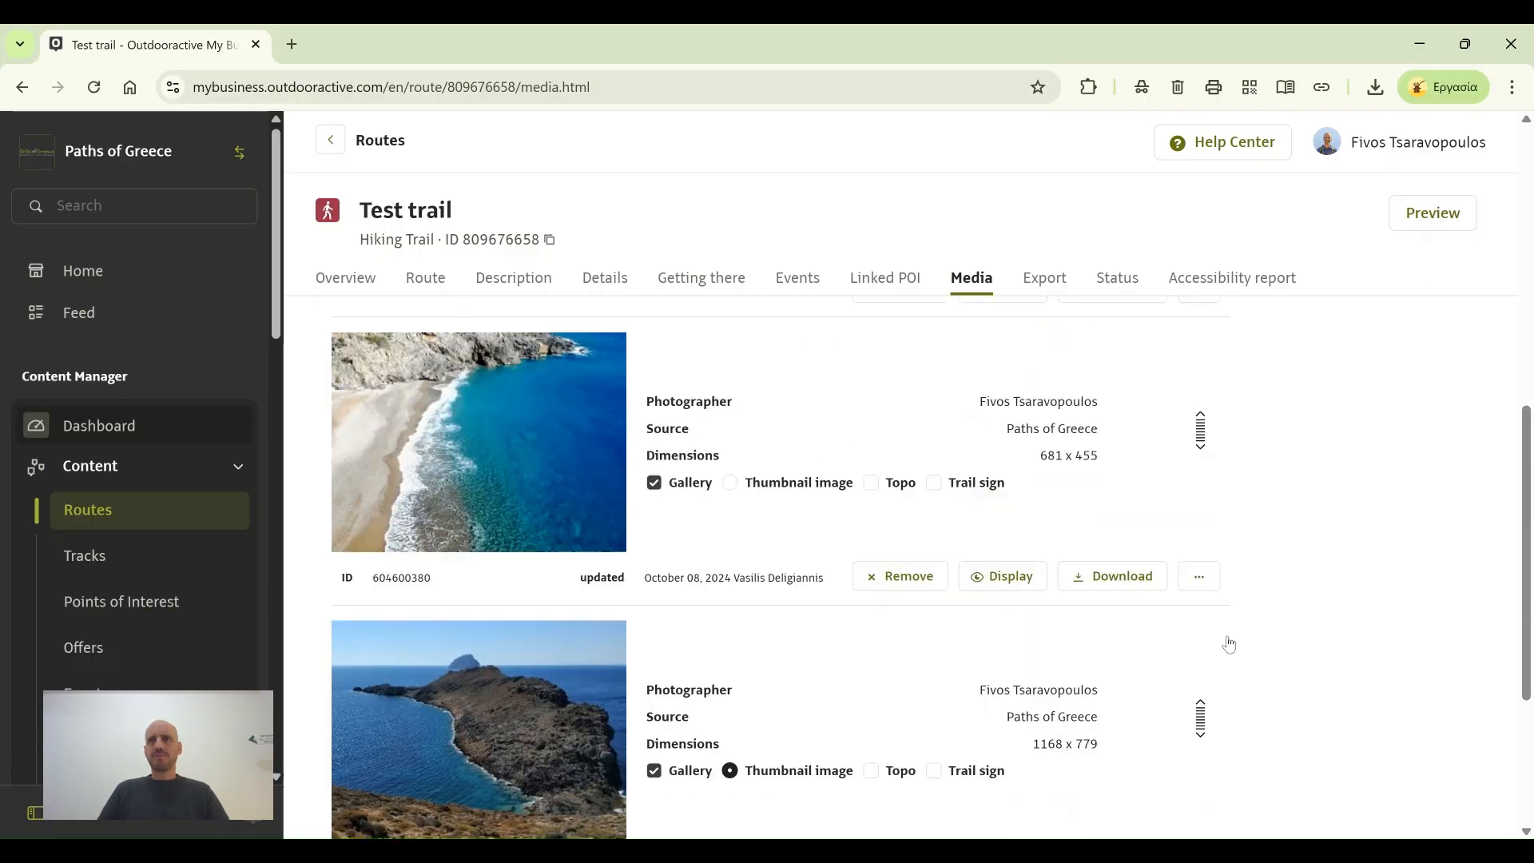
pyautogui.moveTo(1200, 799); pyautogui.dragTo(1184, 481)
pyautogui.scroll(1, 1200, 616)
pyautogui.moveTo(1200, 616); pyautogui.dragTo(1190, 316)
pyautogui.scroll(3, 1361, 487)
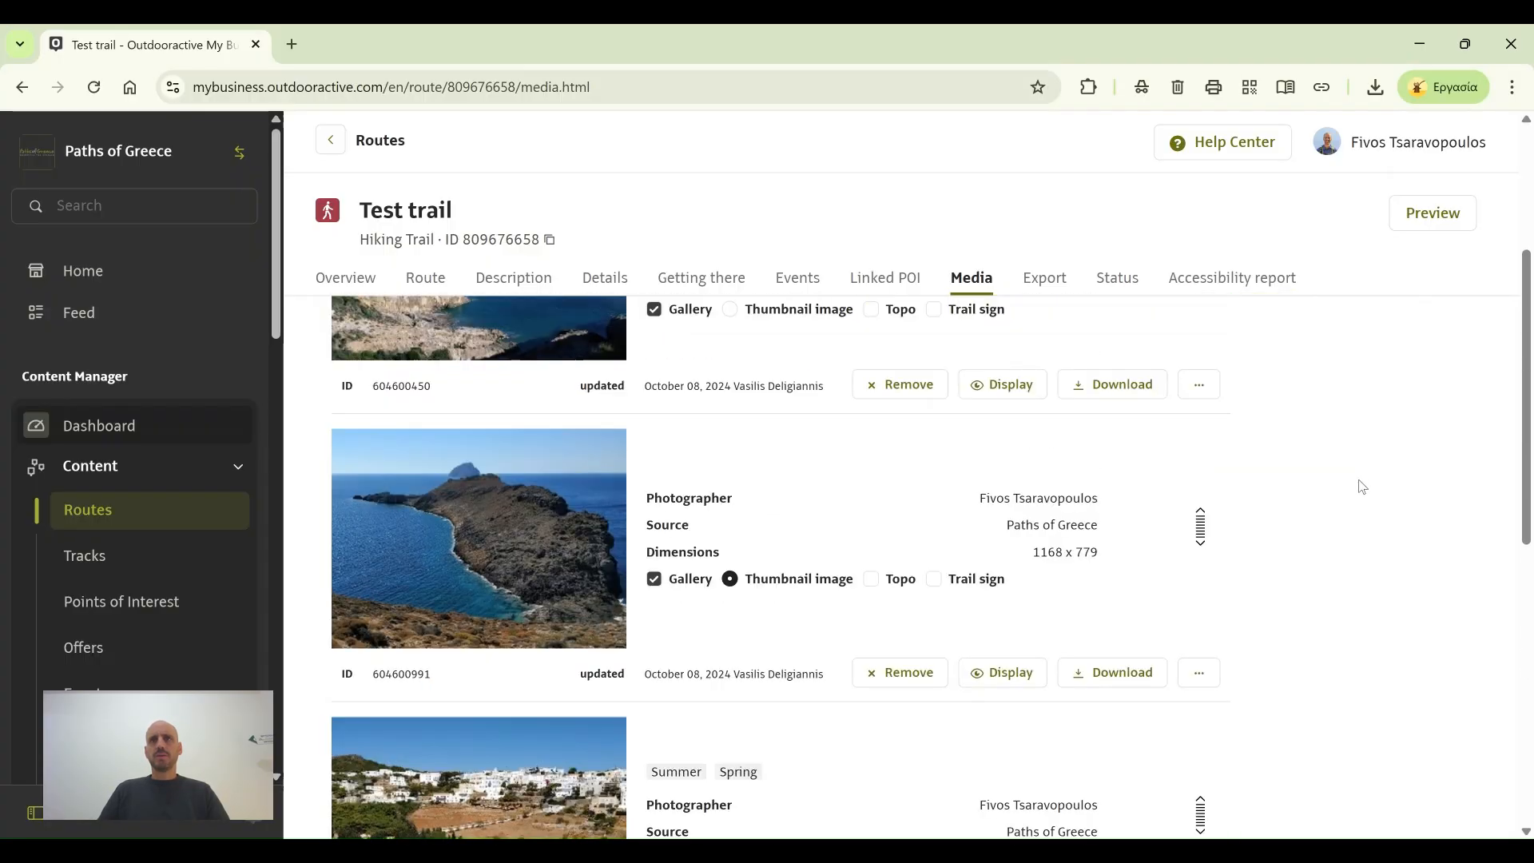
pyautogui.moveTo(1200, 624); pyautogui.dragTo(1196, 302)
pyautogui.scroll(2, 1300, 474)
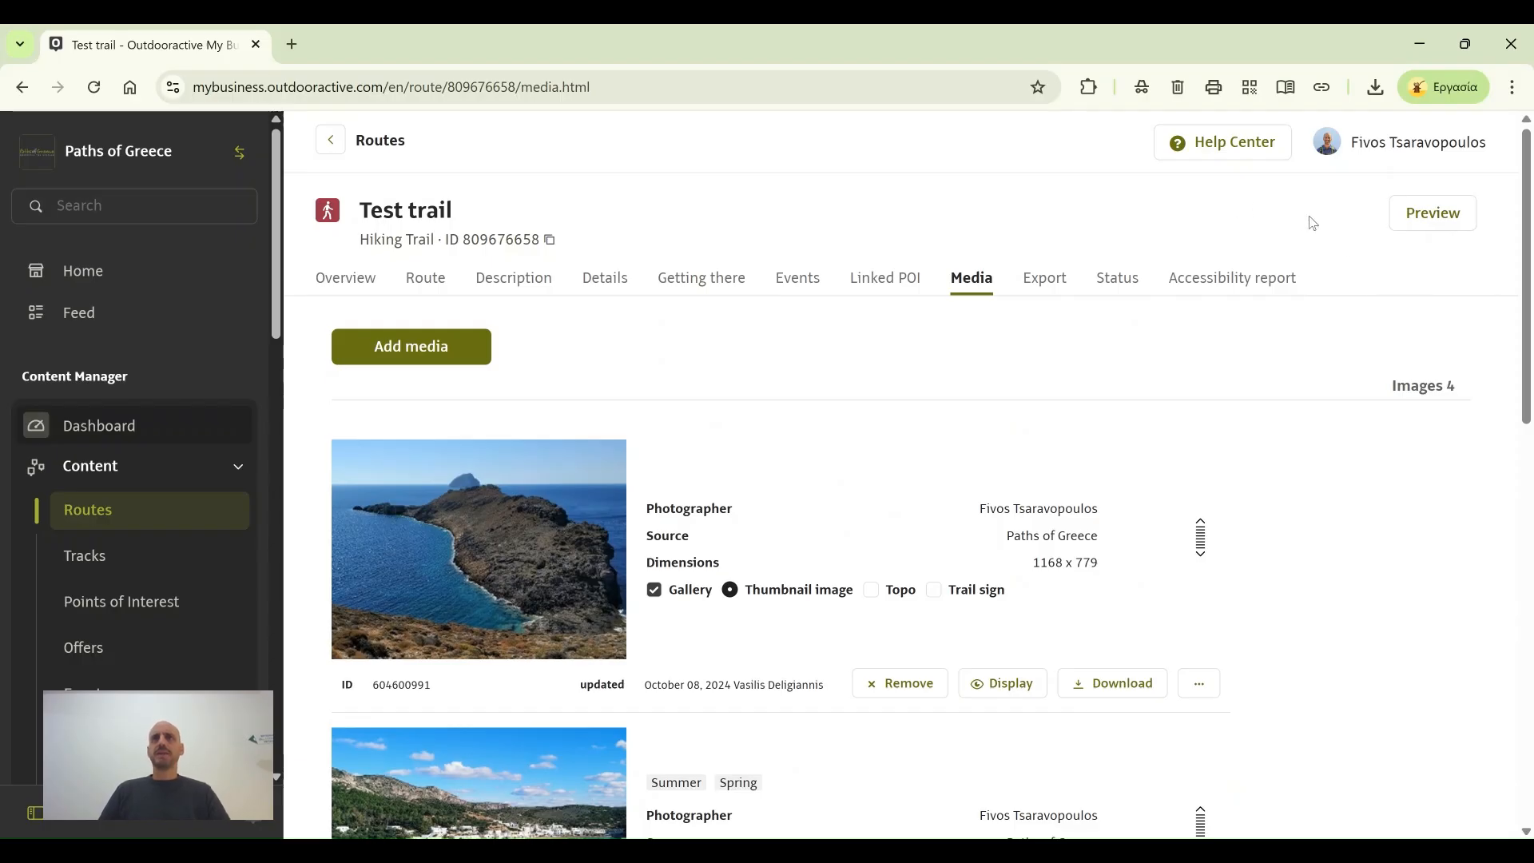
# Step: Review the route's export options, from the PDF printout and GPX/KML files to the elevation profiles and QR code
pyautogui.click(1047, 281)
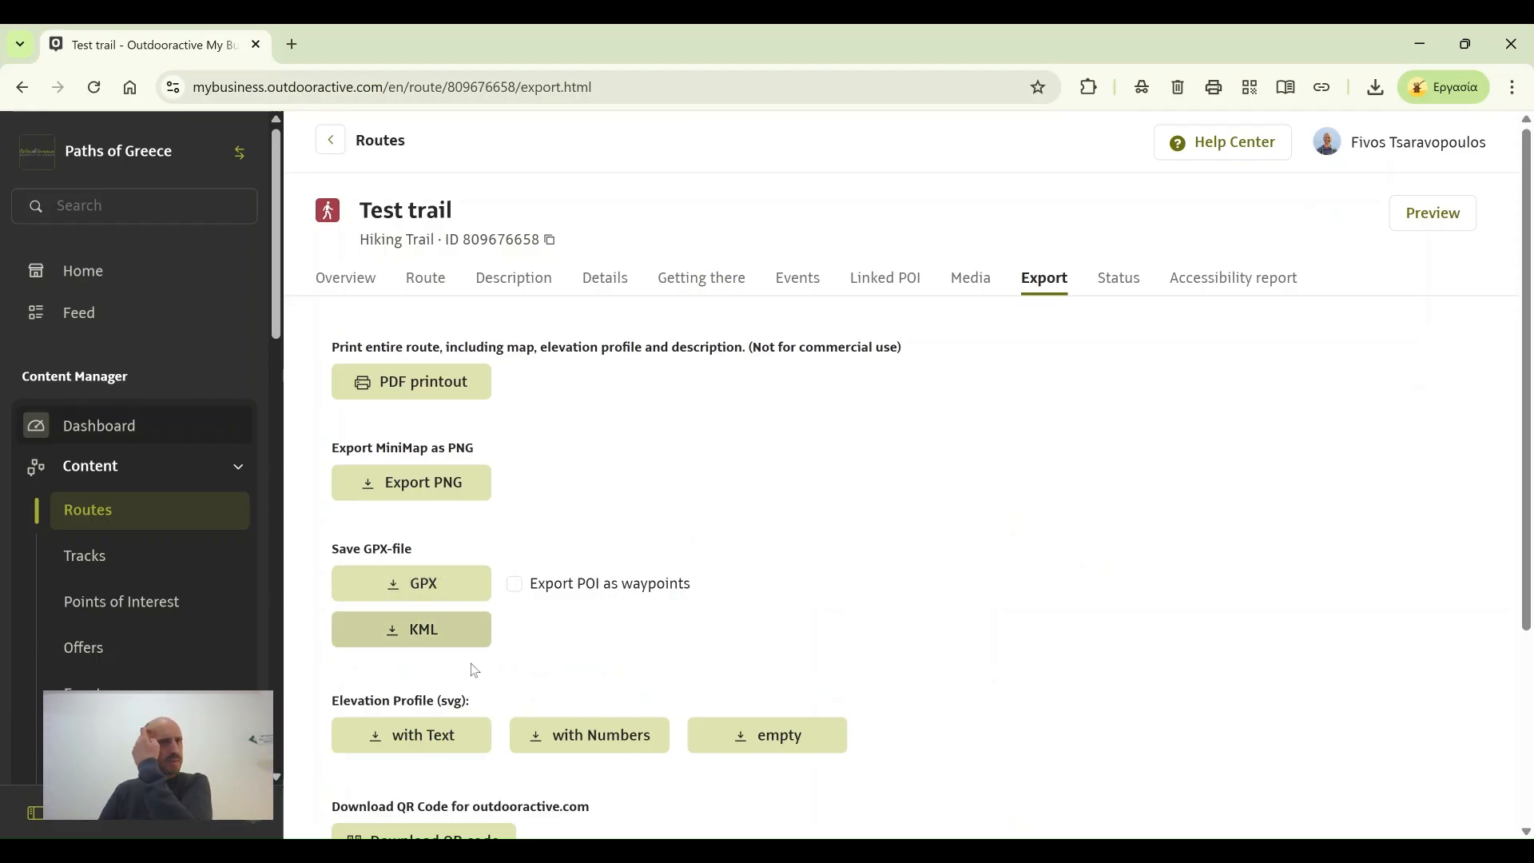
pyautogui.scroll(-2, 1033, 631)
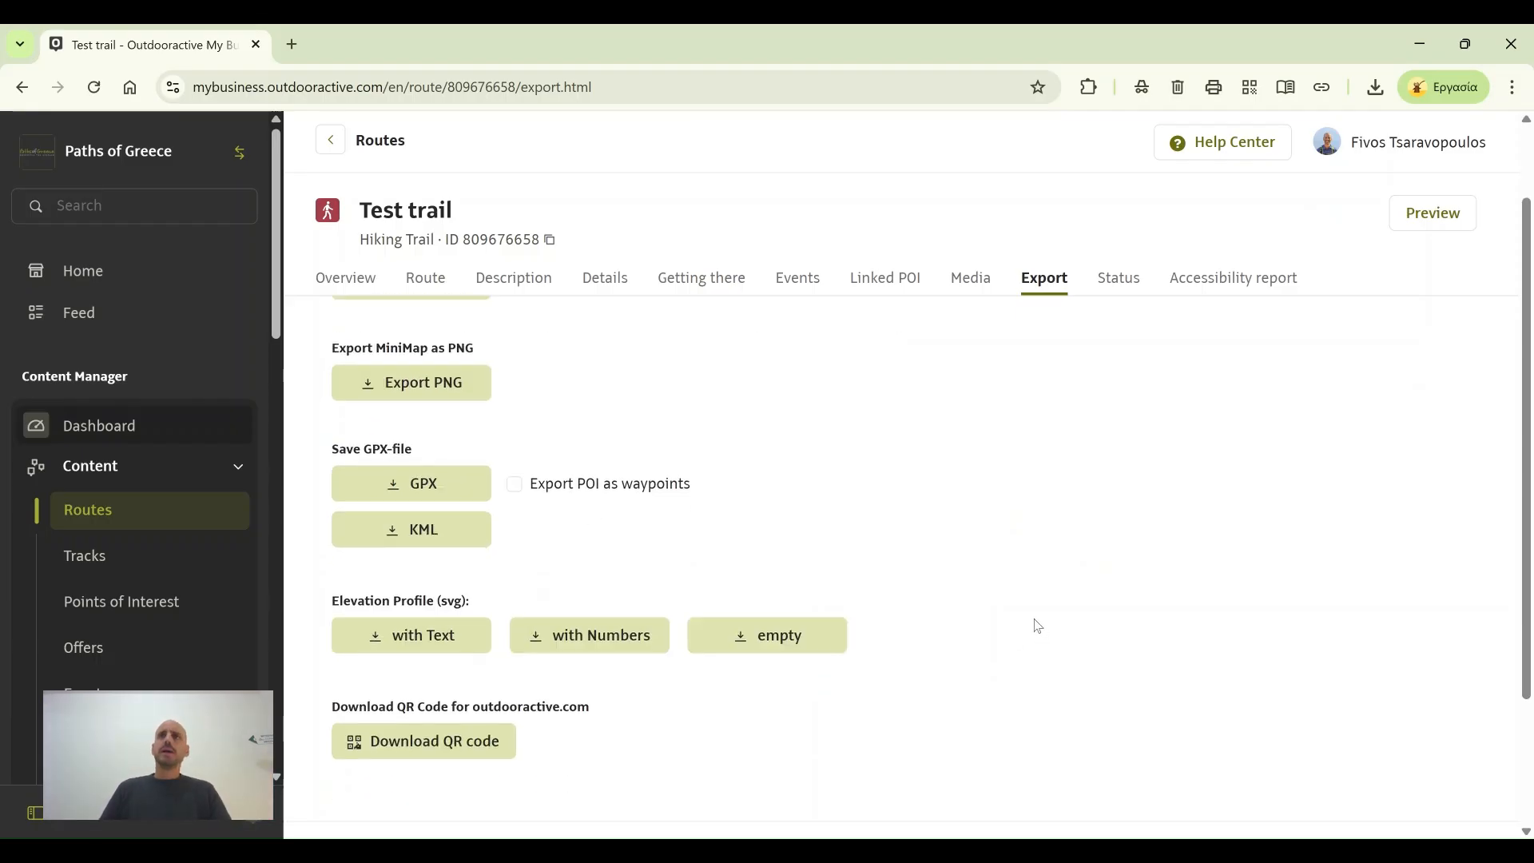
pyautogui.scroll(2, 1035, 624)
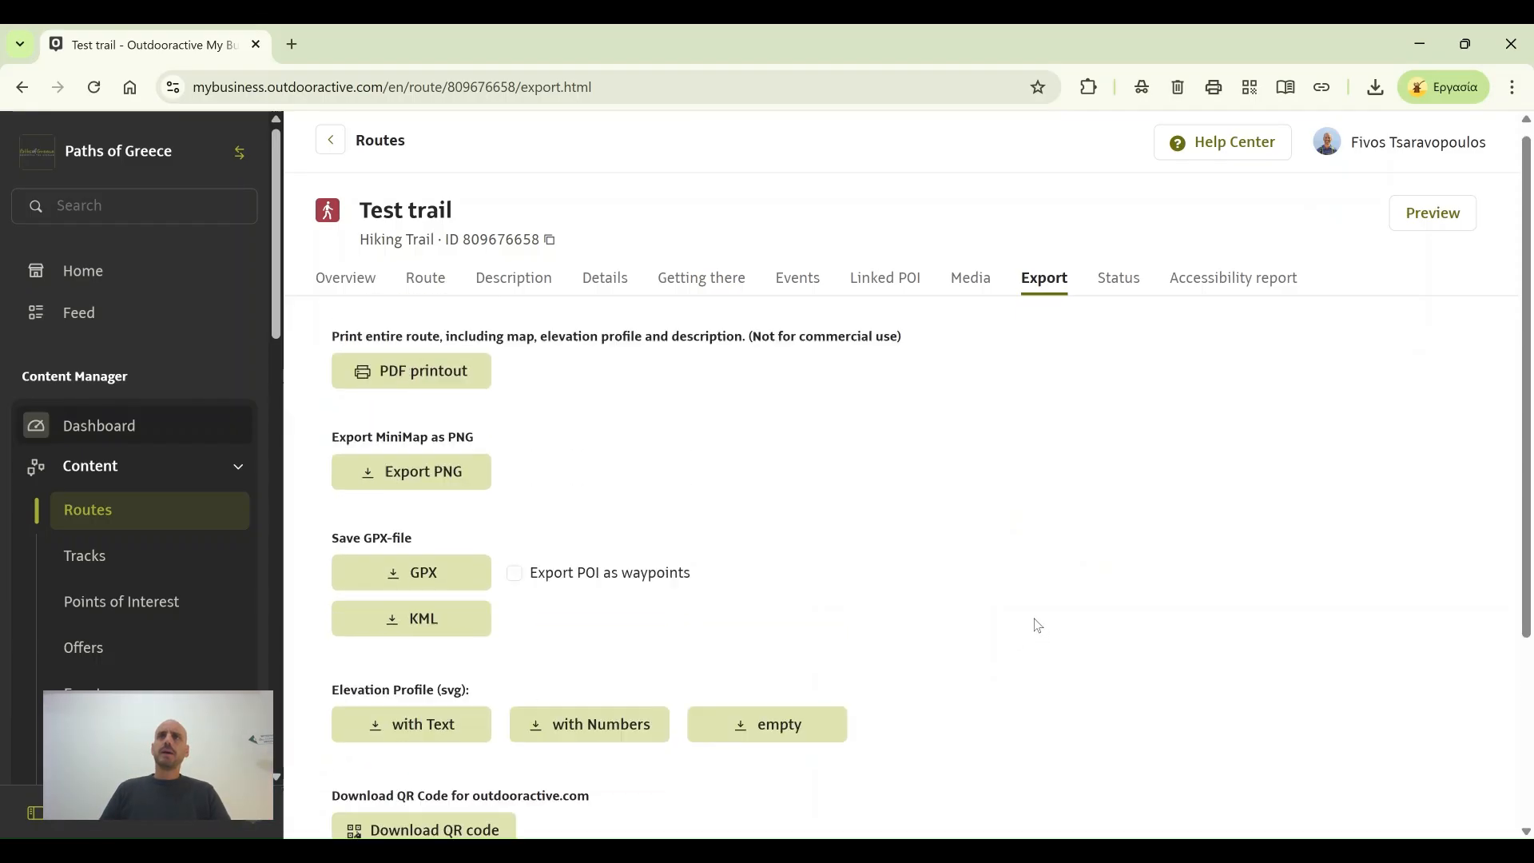
# Step: Leave the route's current status as "not set", change its workflow state to published and save
pyautogui.click(1113, 285)
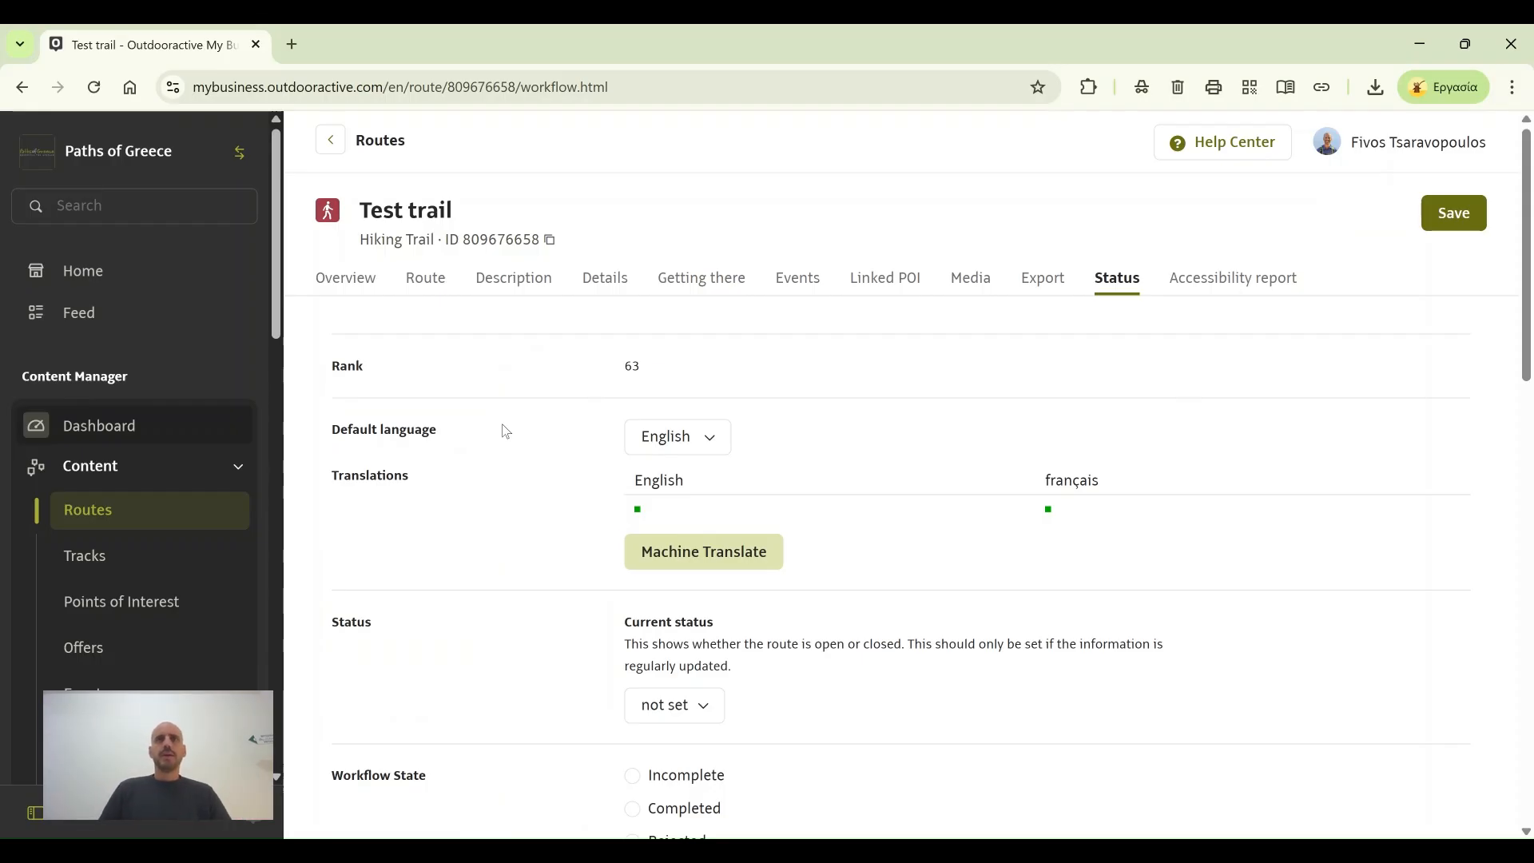
pyautogui.scroll(-3, 479, 559)
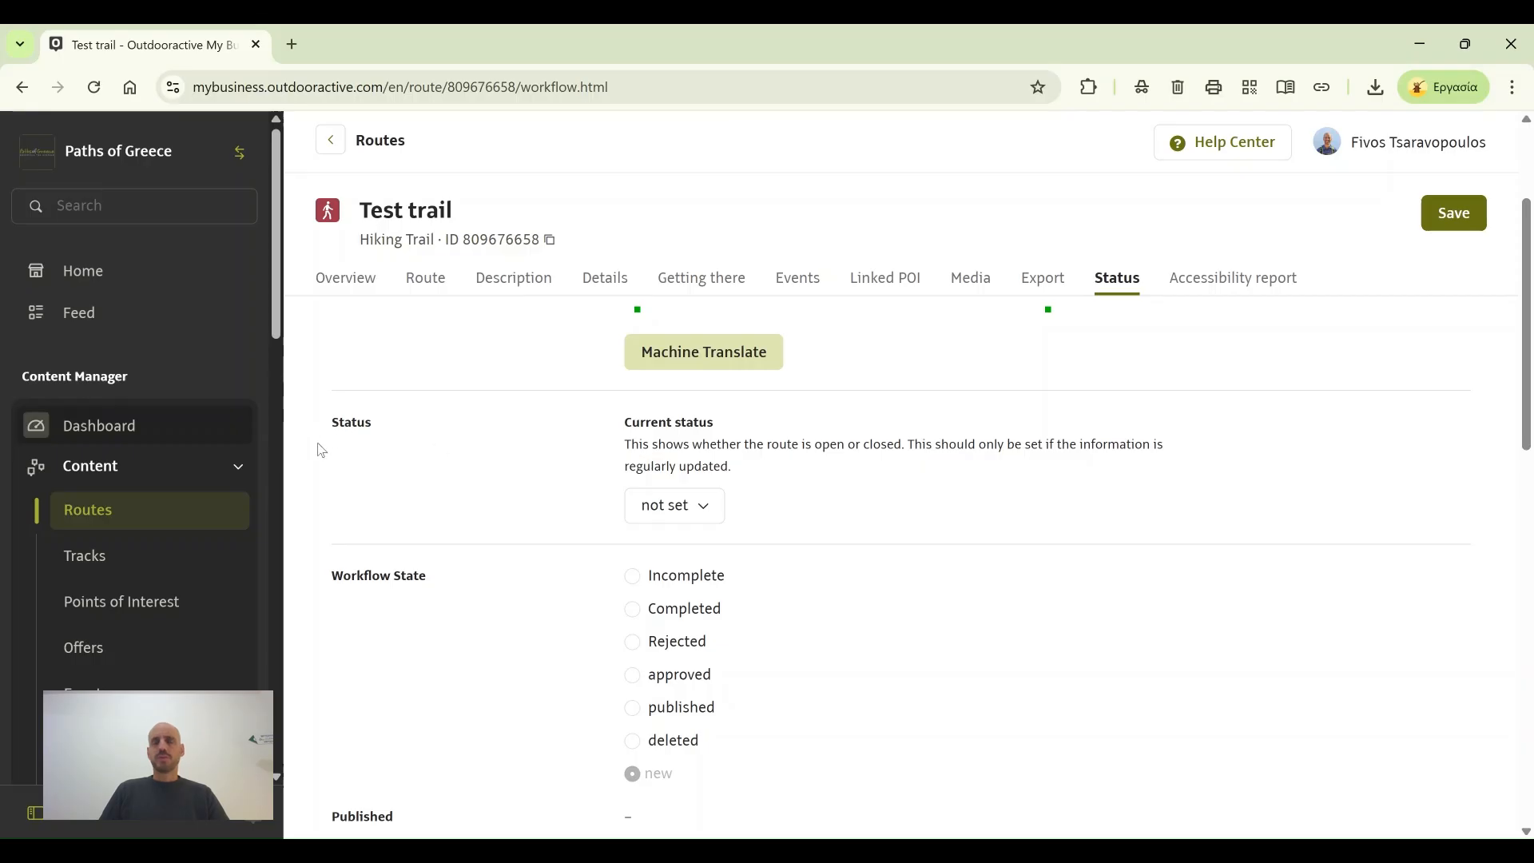
pyautogui.click(722, 514)
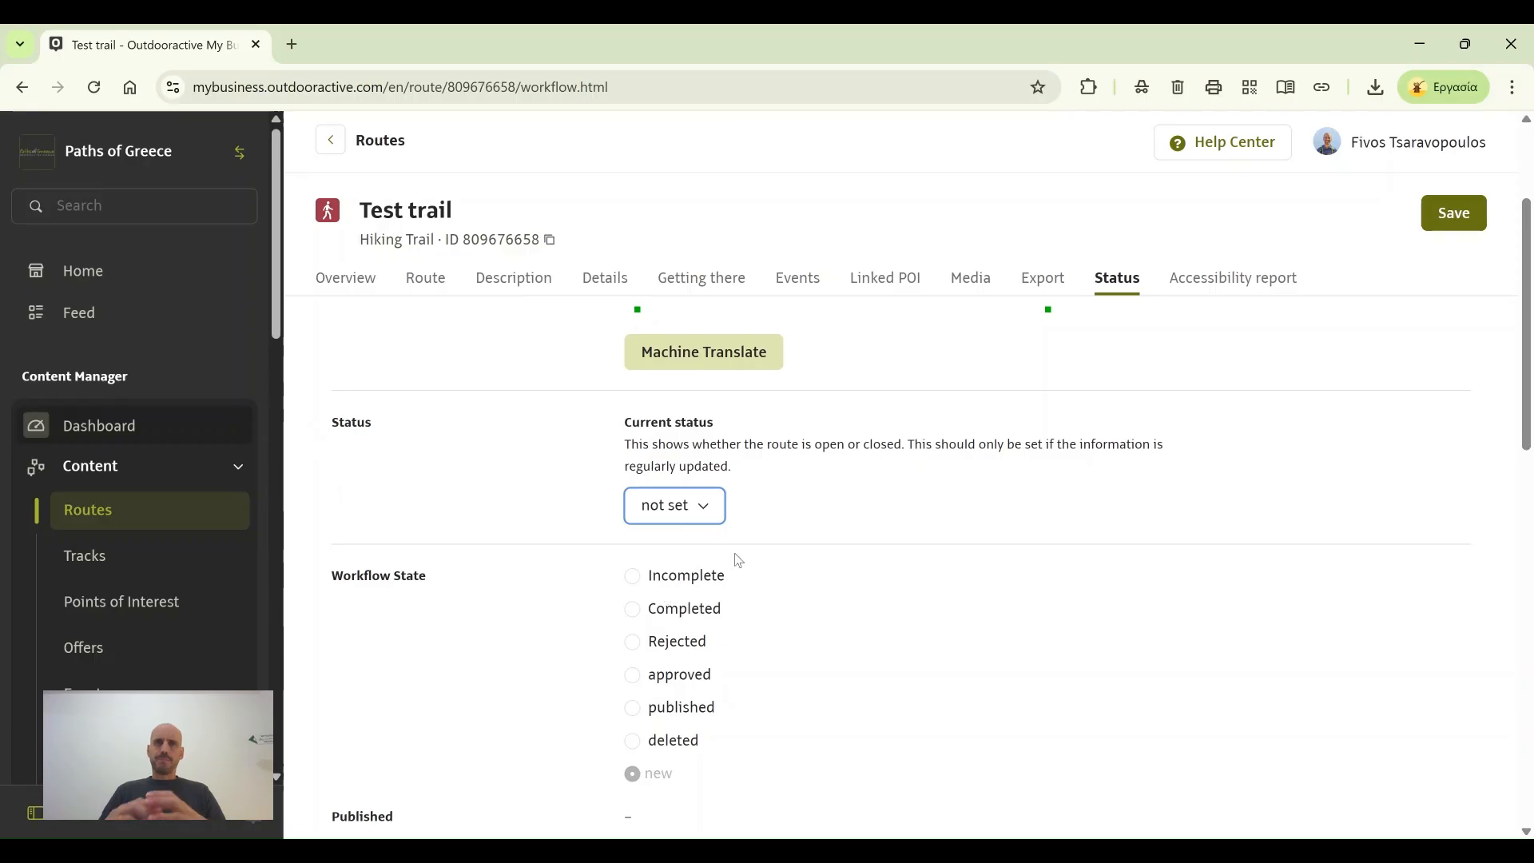
pyautogui.click(871, 511)
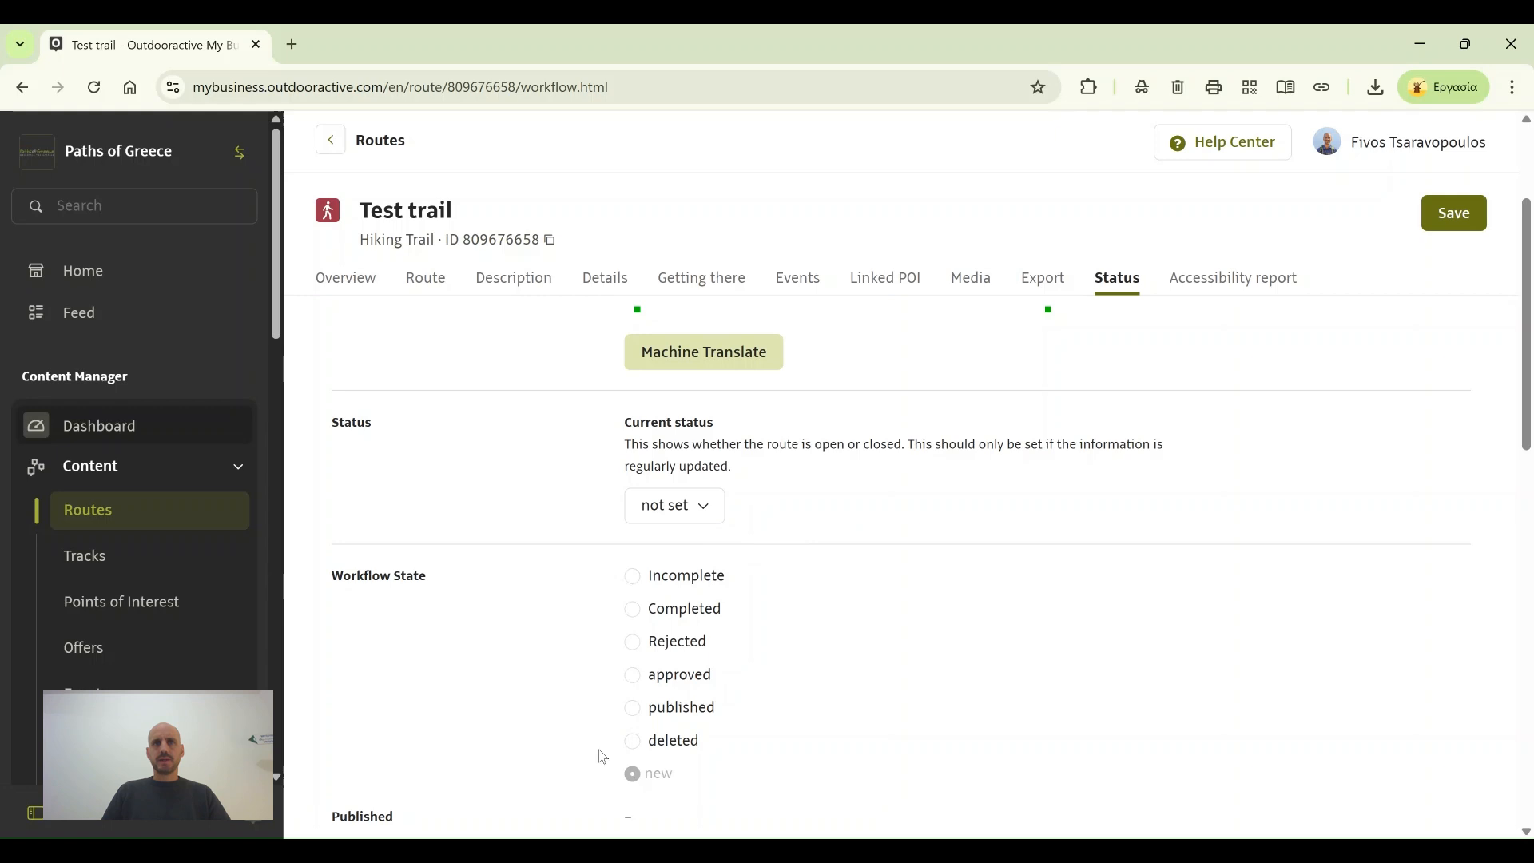
pyautogui.click(633, 710)
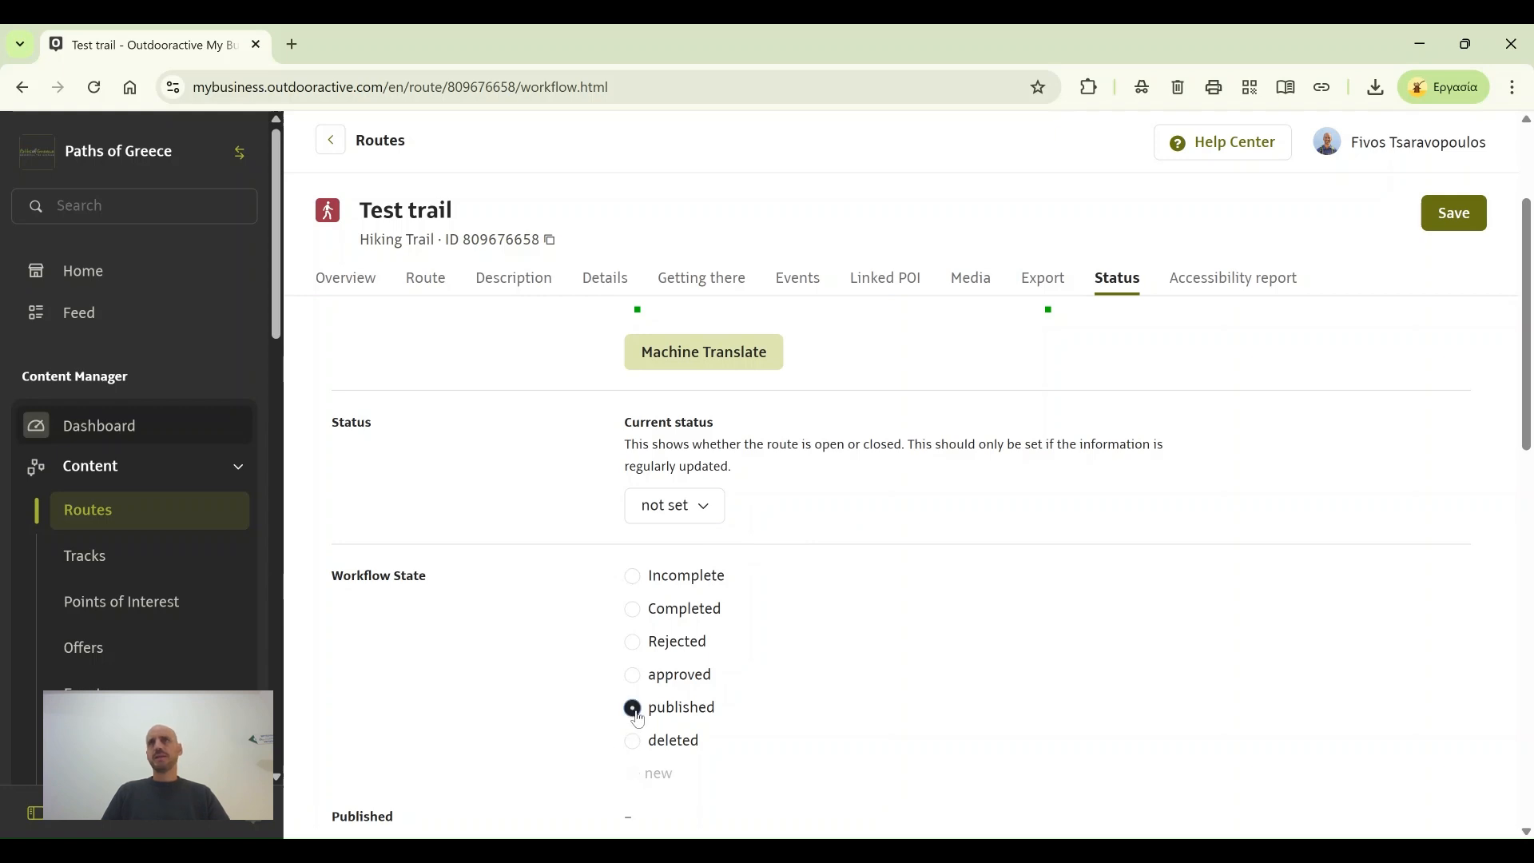
pyautogui.click(1456, 213)
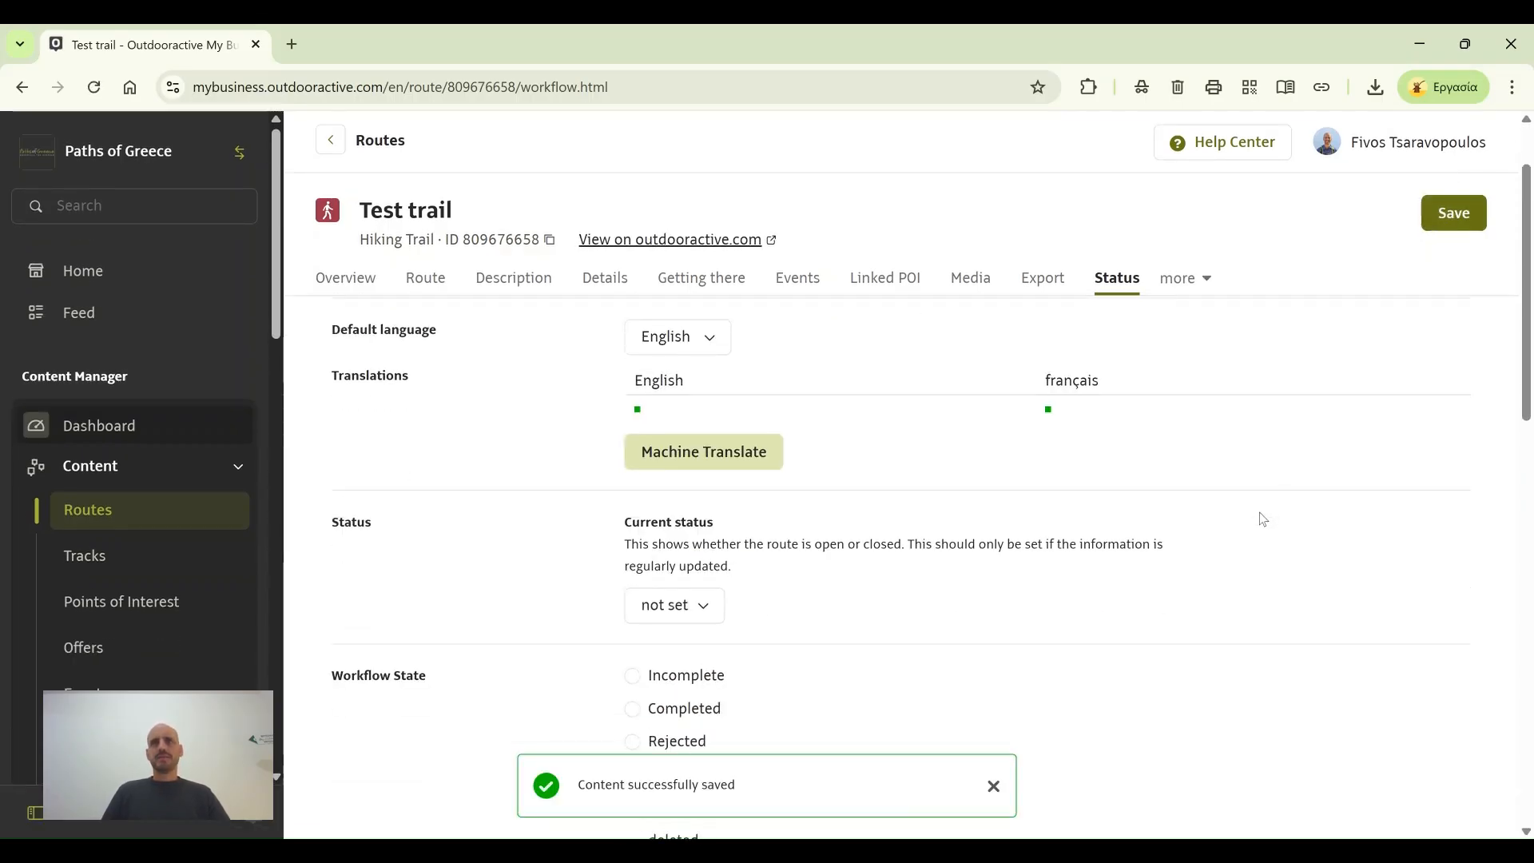
# Step: Check the route's publication date below the workflow state
pyautogui.scroll(-2, 1260, 516)
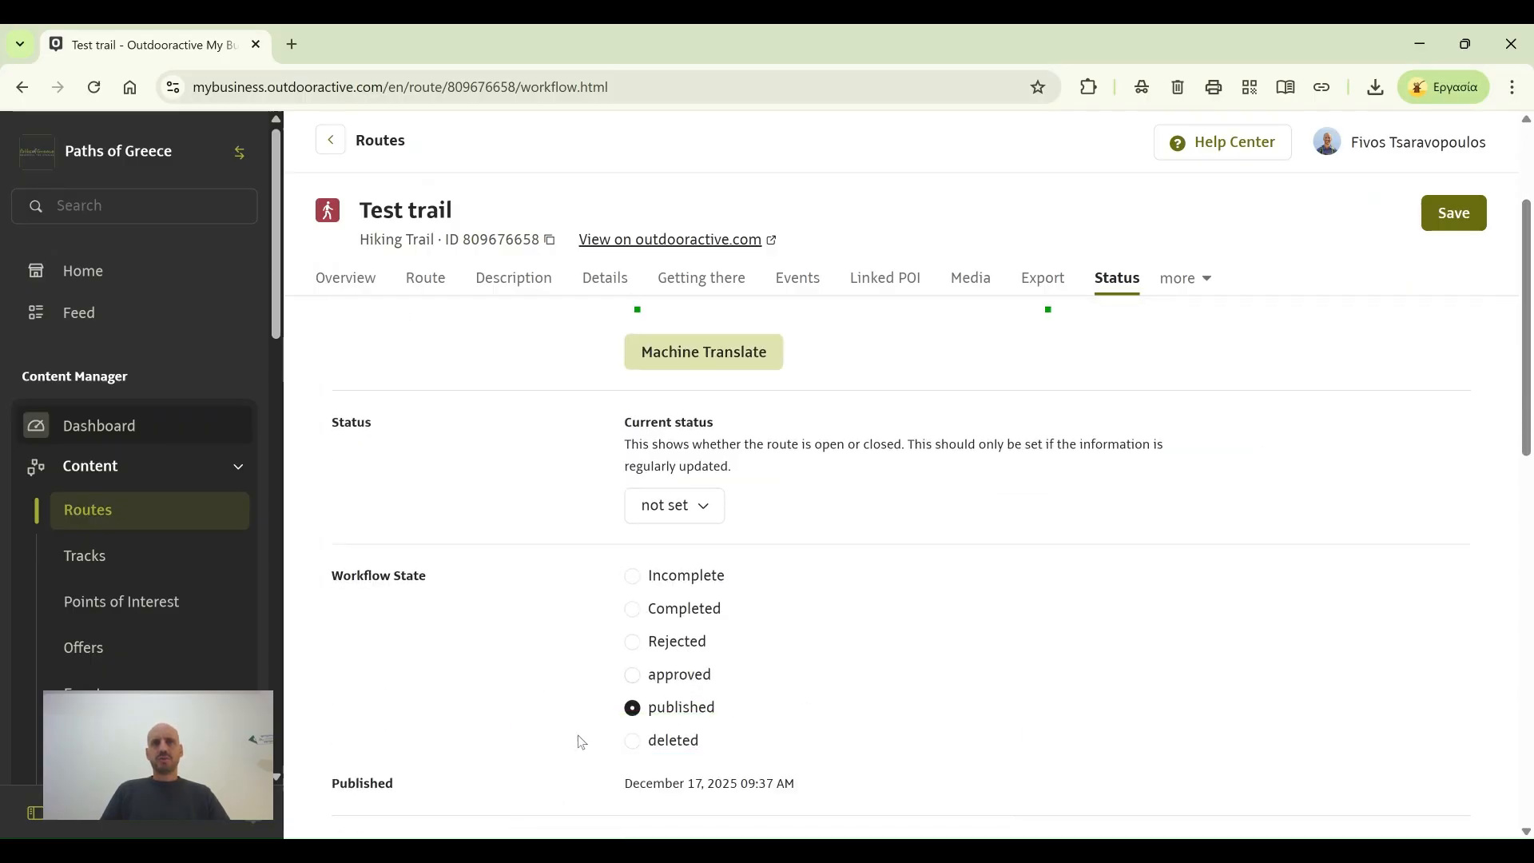
pyautogui.moveTo(640, 784); pyautogui.dragTo(799, 784)
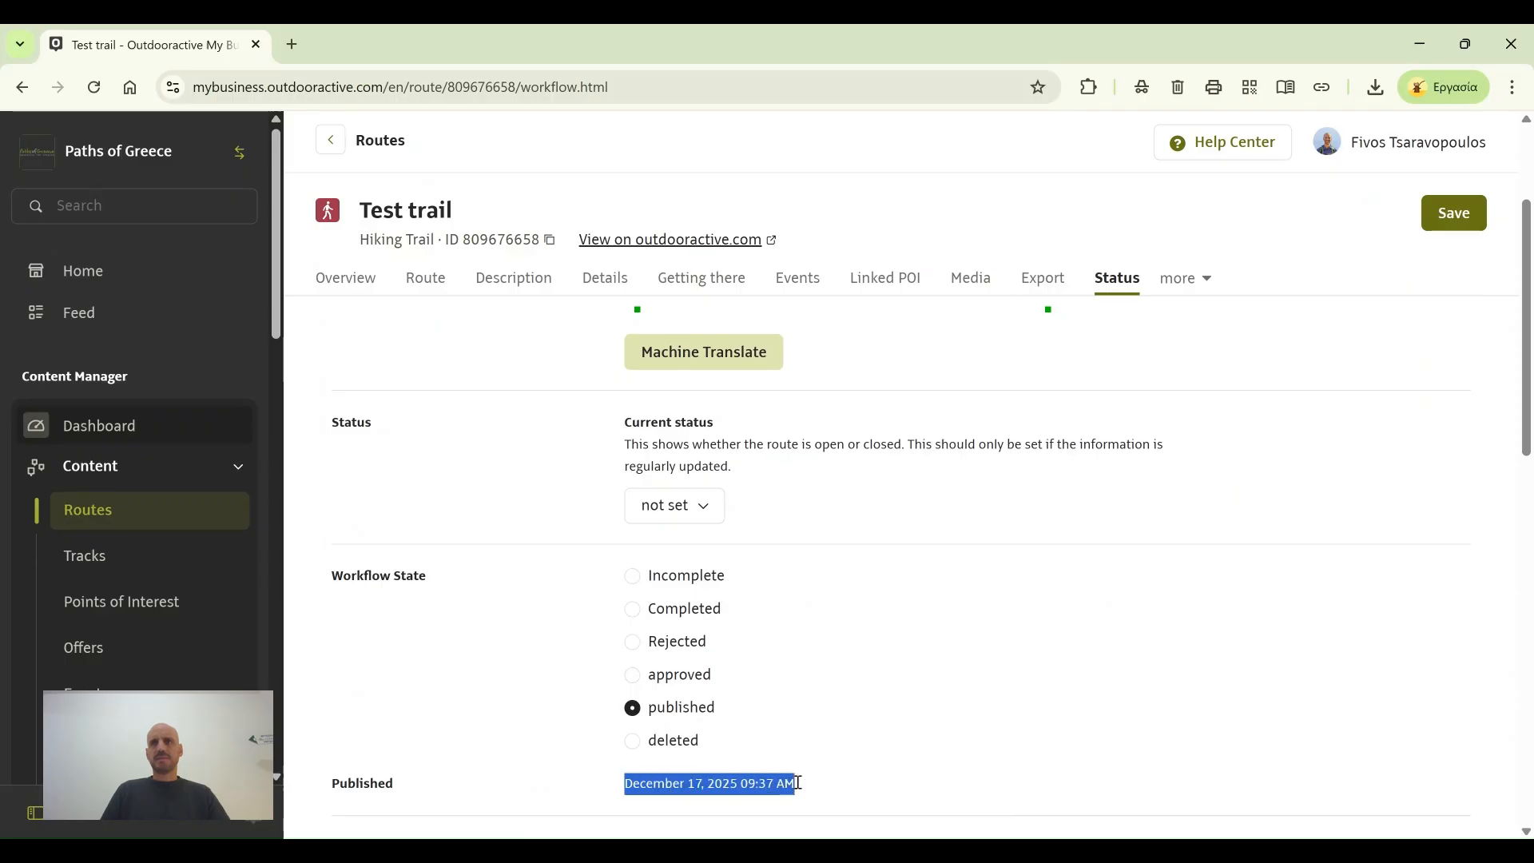
pyautogui.click(775, 779)
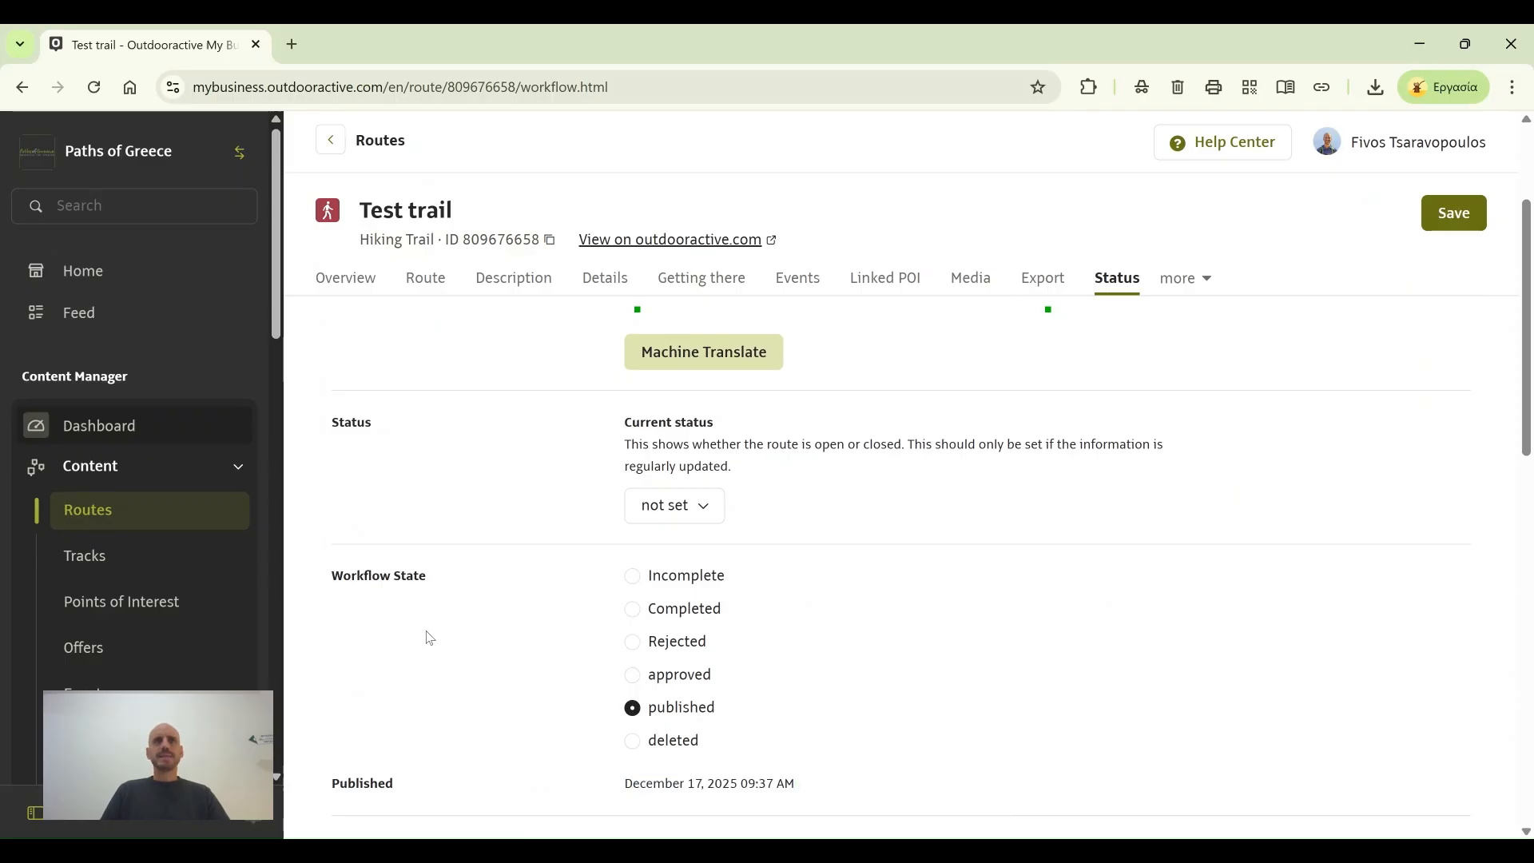
# Step: View the published route on outdooractive.com, browse its photos in the full-screen gallery and close the gallery
pyautogui.scroll(3, 423, 636)
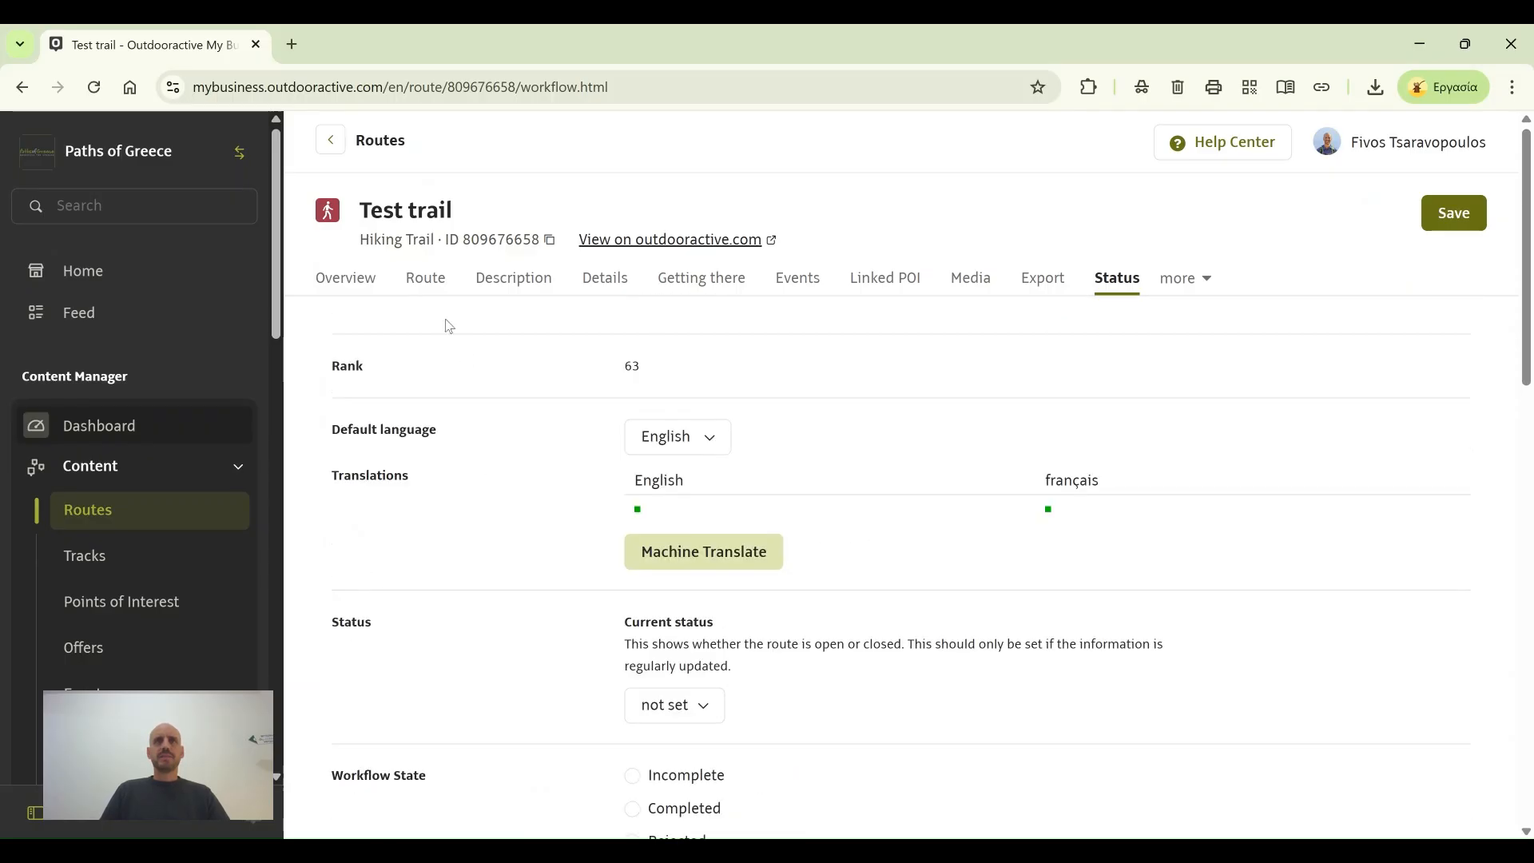
pyautogui.click(655, 242)
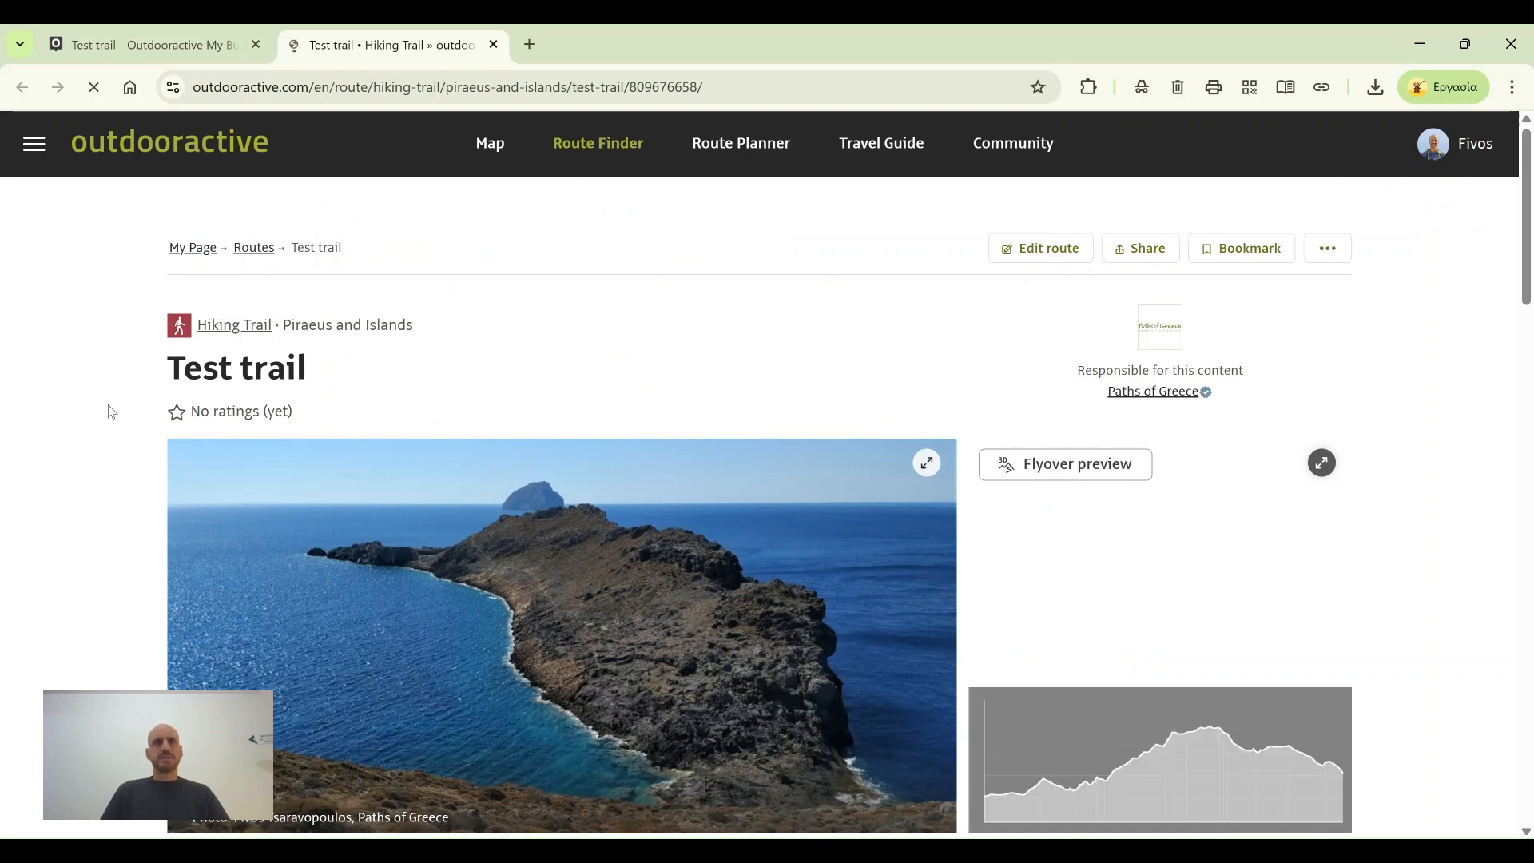
pyautogui.scroll(-1, 104, 418)
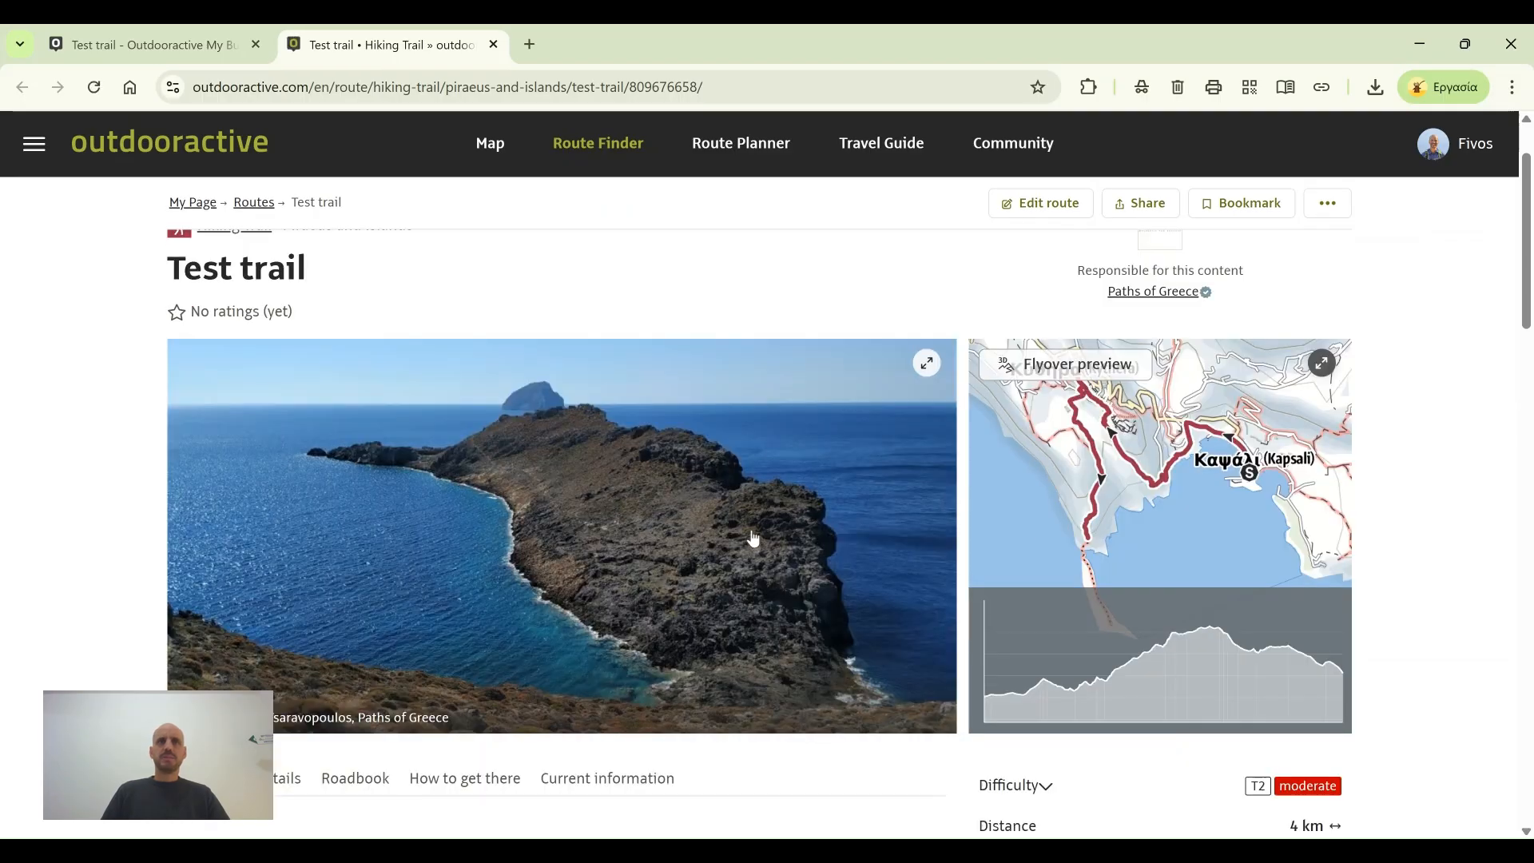
pyautogui.click(610, 540)
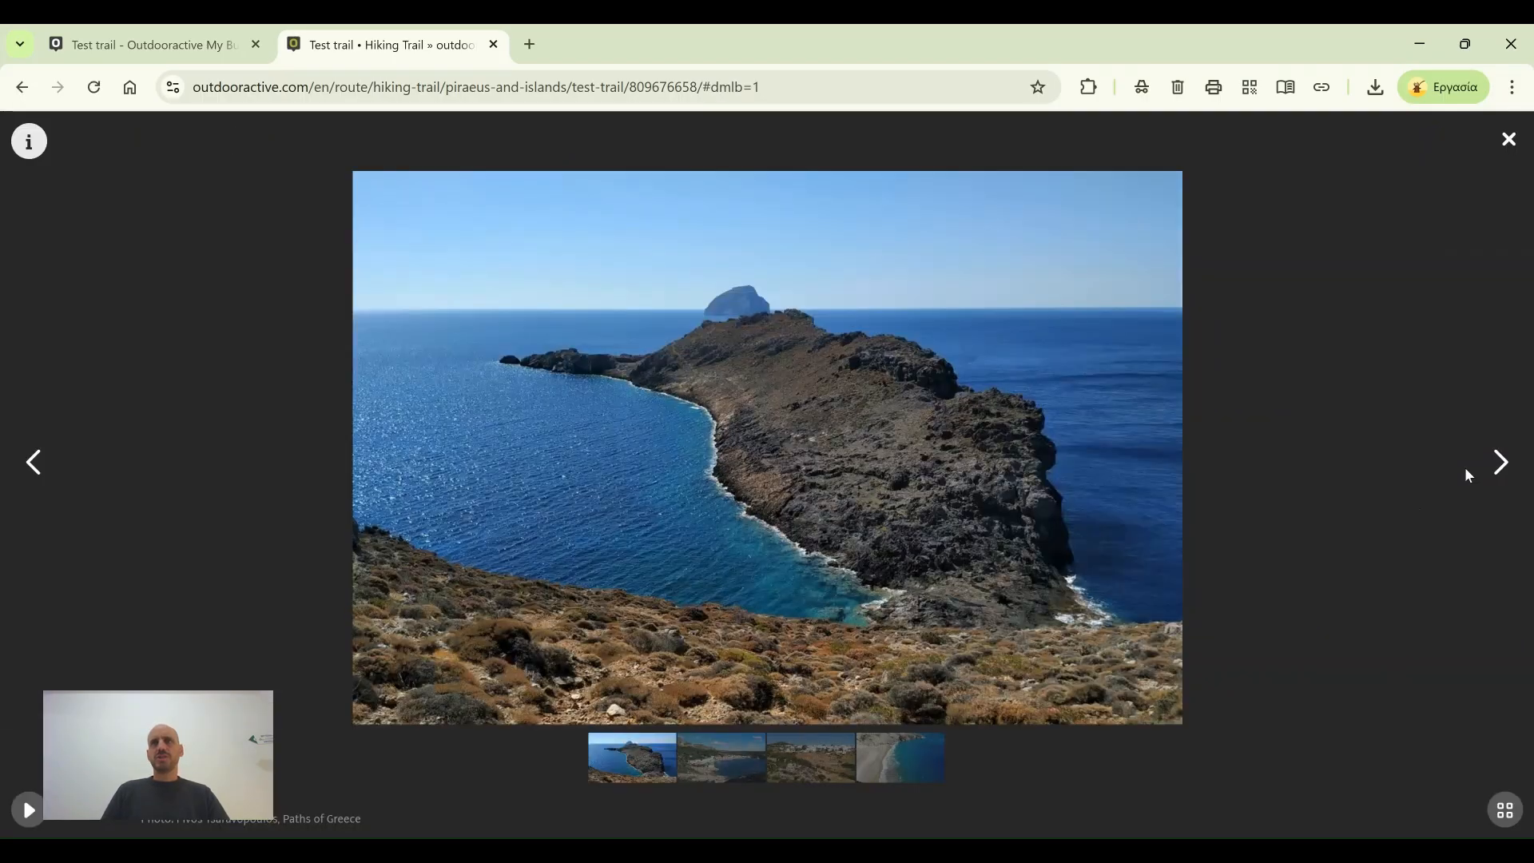
pyautogui.click(1500, 462)
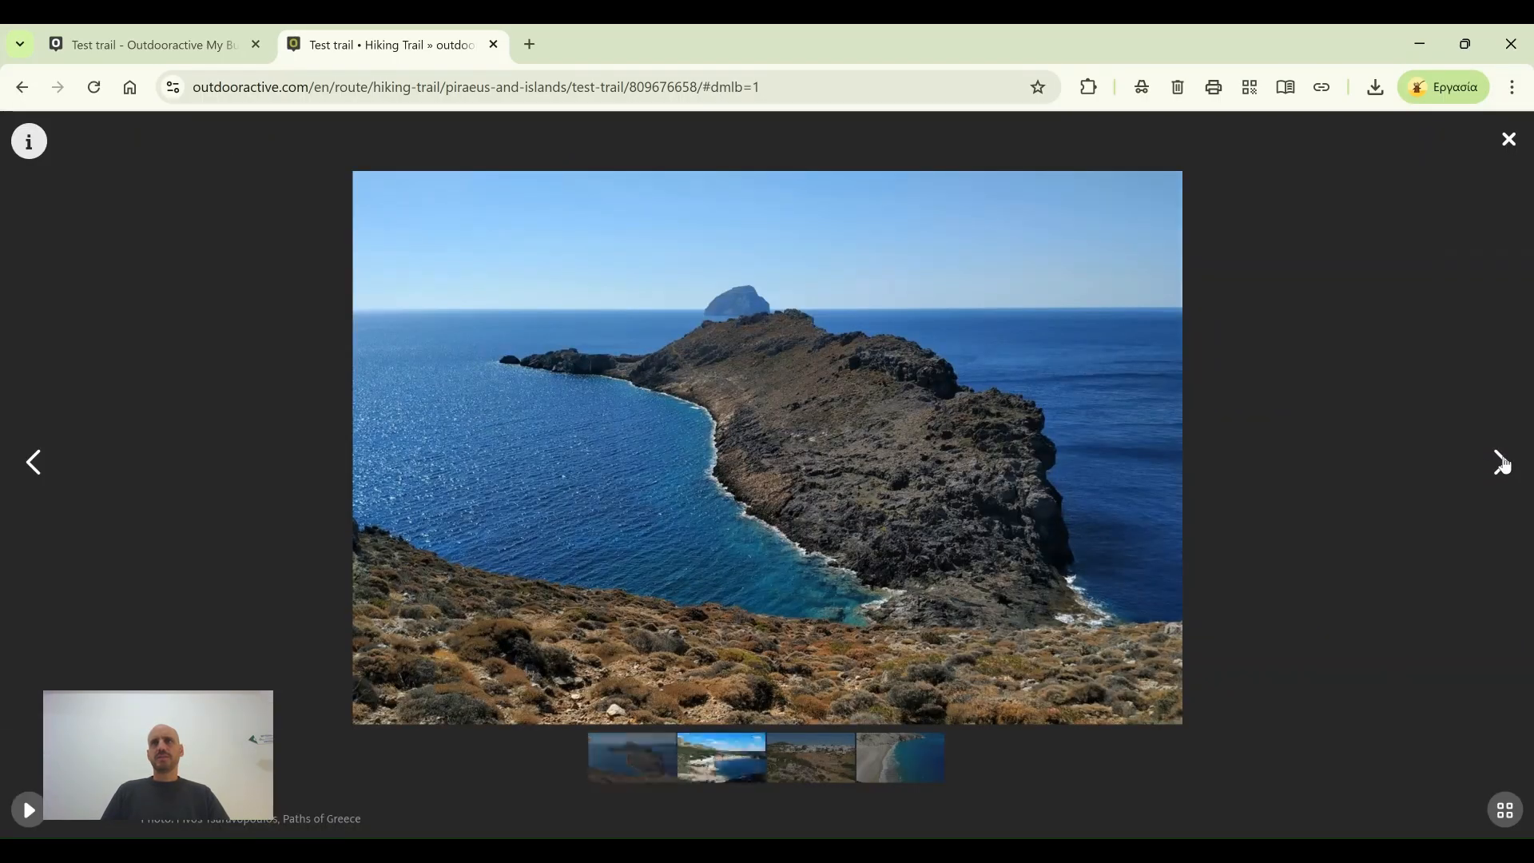
pyautogui.click(1504, 465)
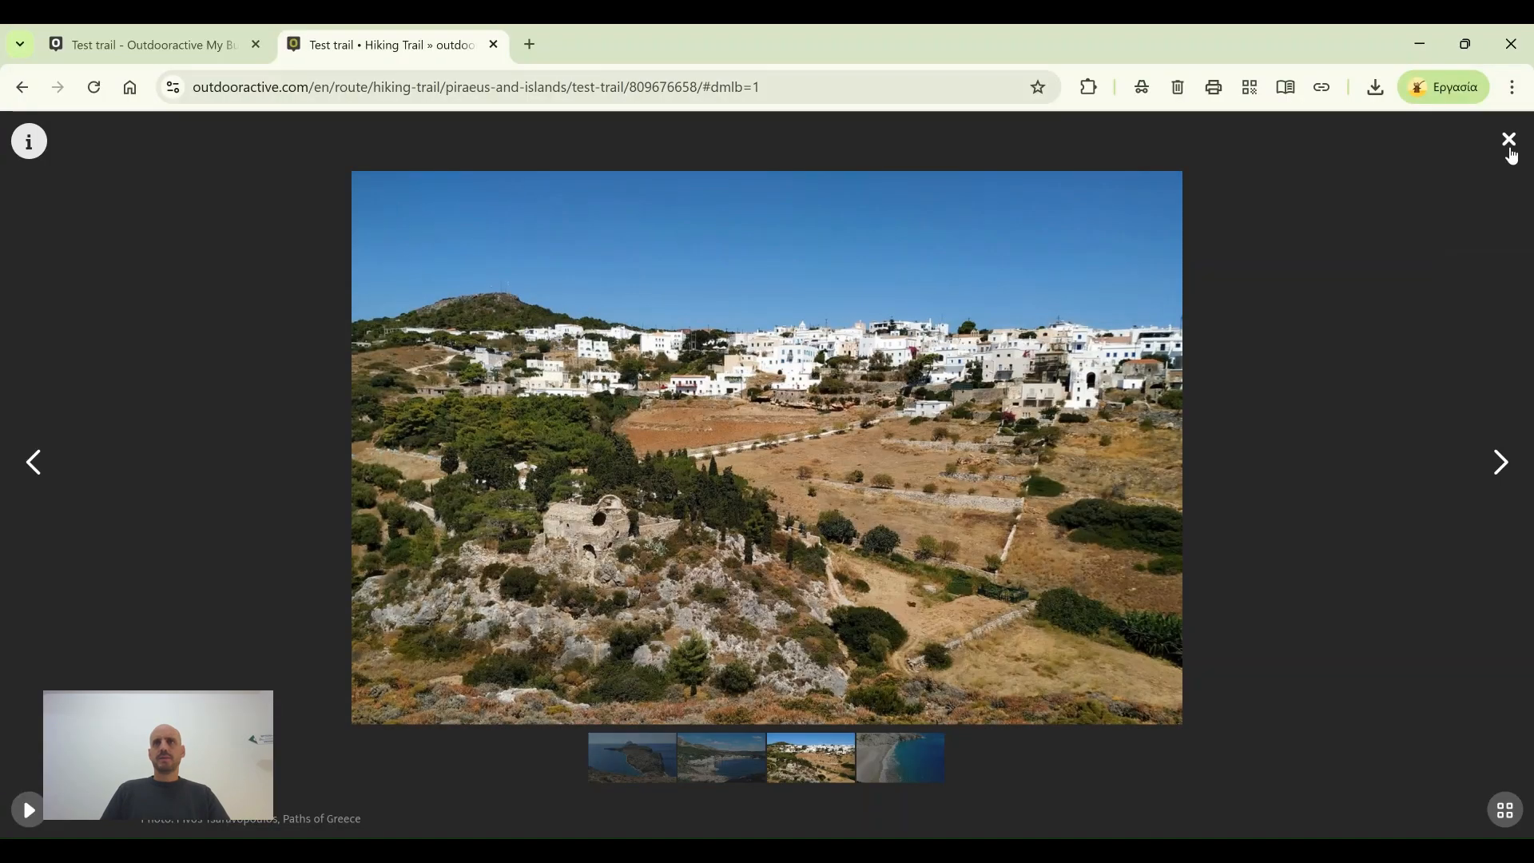
pyautogui.click(1507, 144)
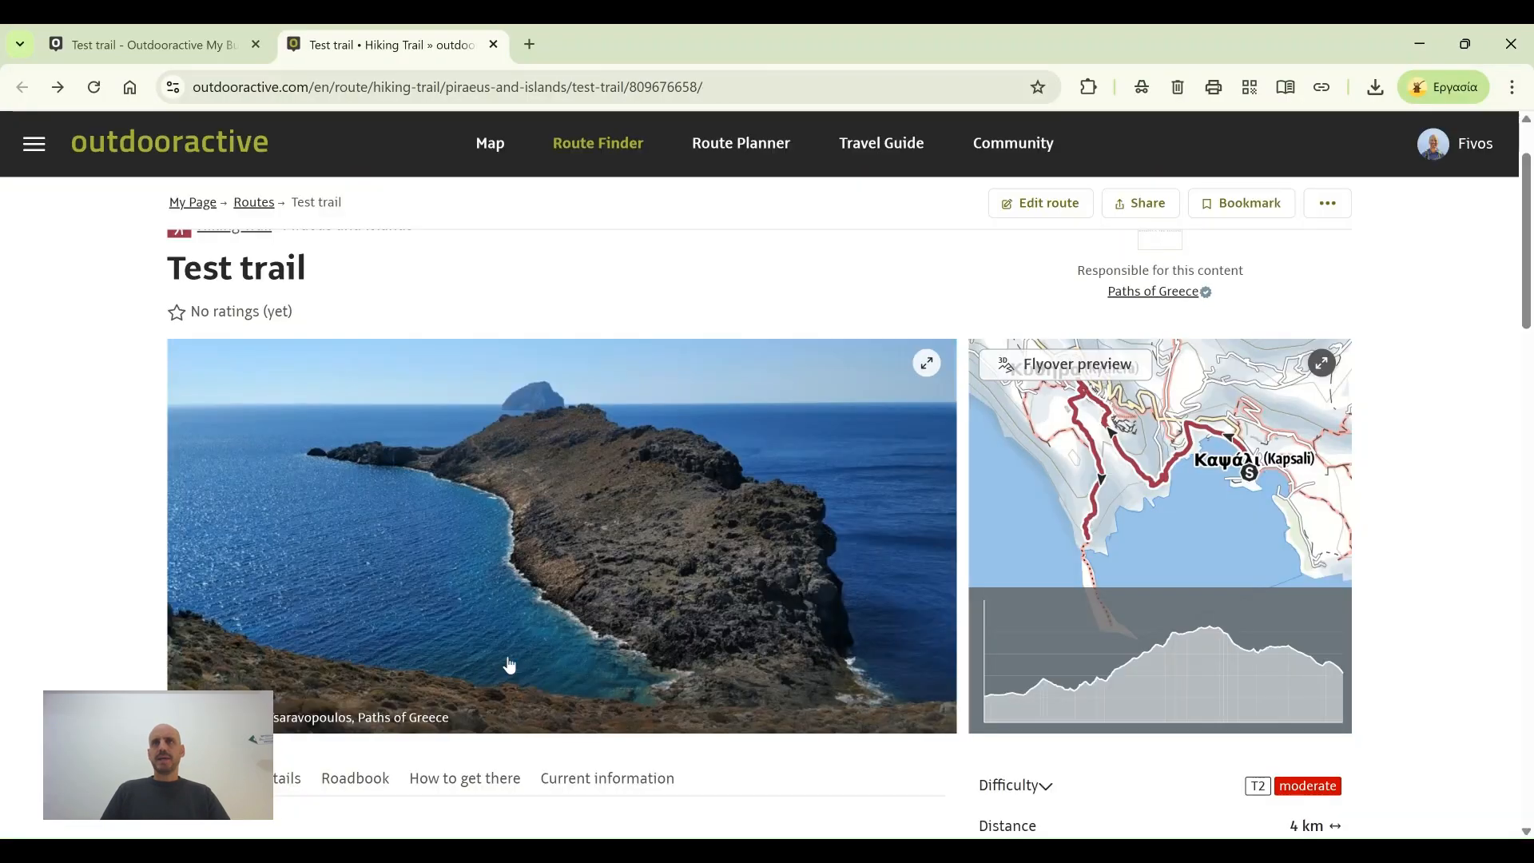
# Step: Open the route's full-size map, look through its list of waypoints from the viewpoints to the olive grove, and close the map
pyautogui.click(1140, 522)
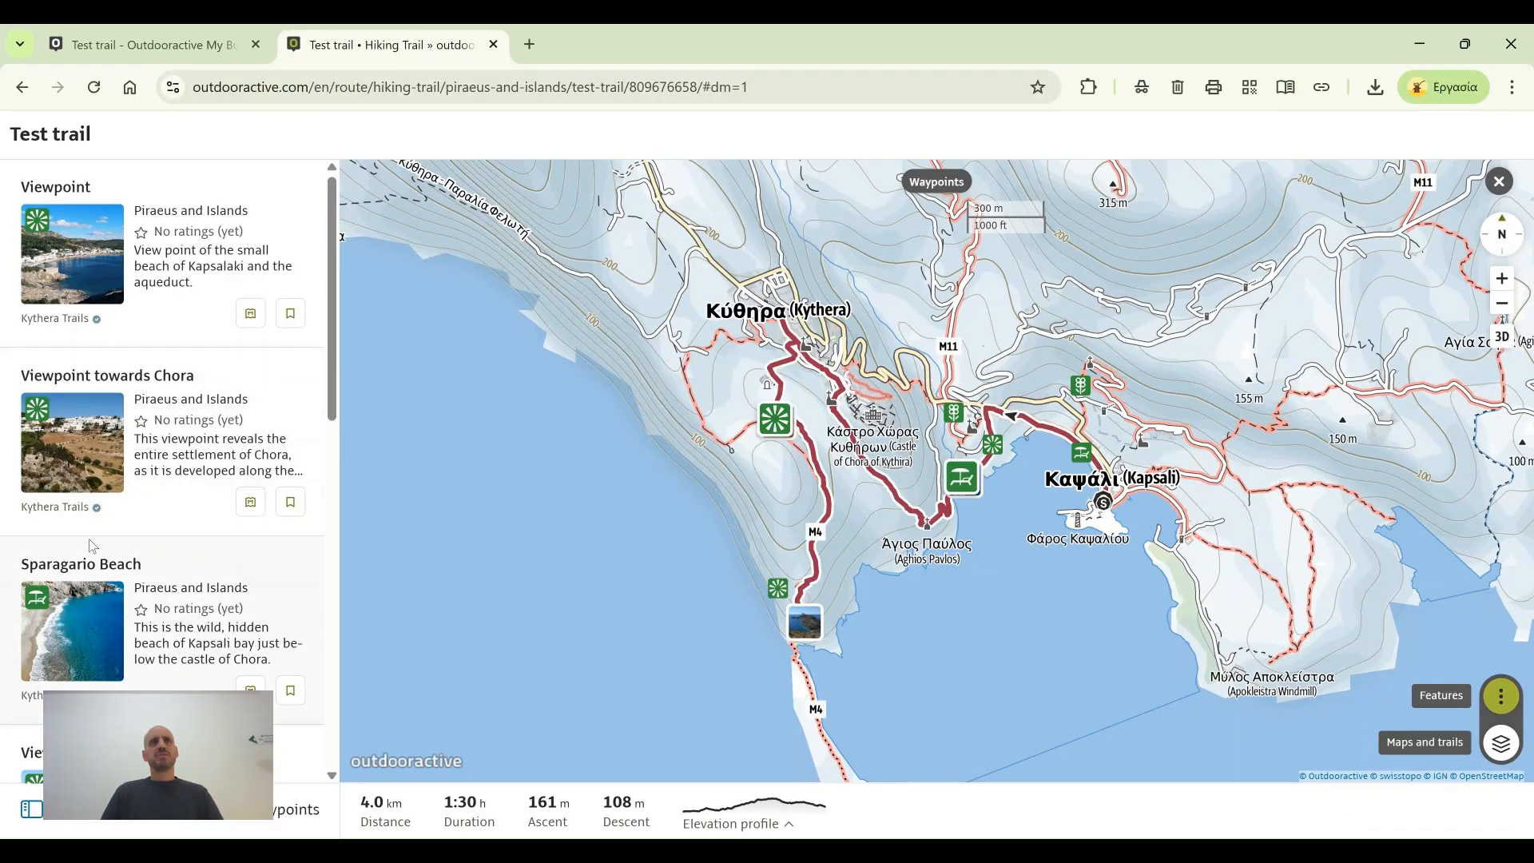
pyautogui.scroll(-1, 124, 399)
pyautogui.scroll(-10, 124, 400)
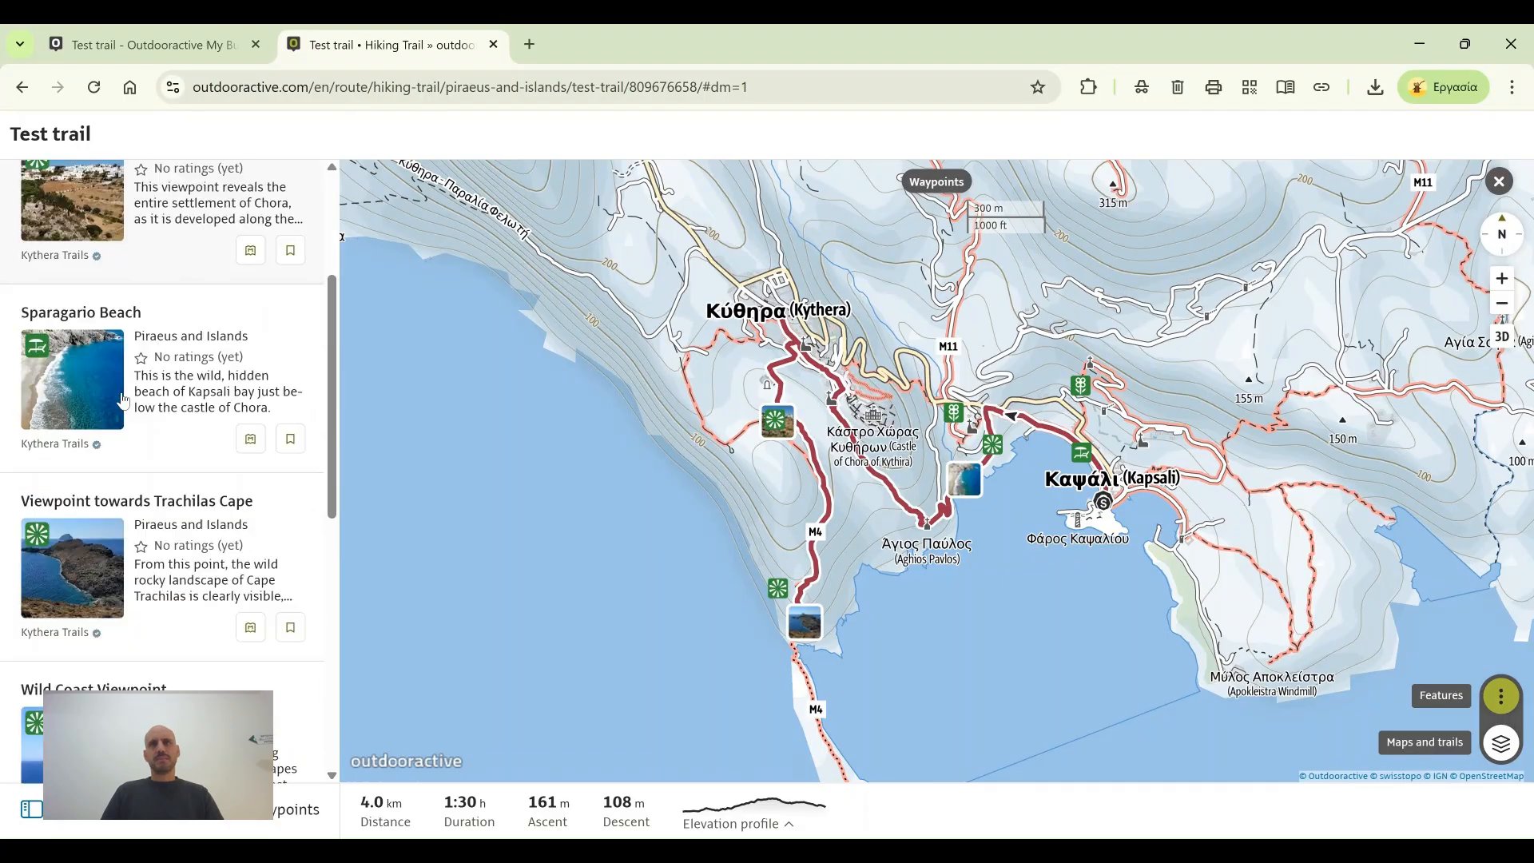
pyautogui.scroll(-1, 115, 589)
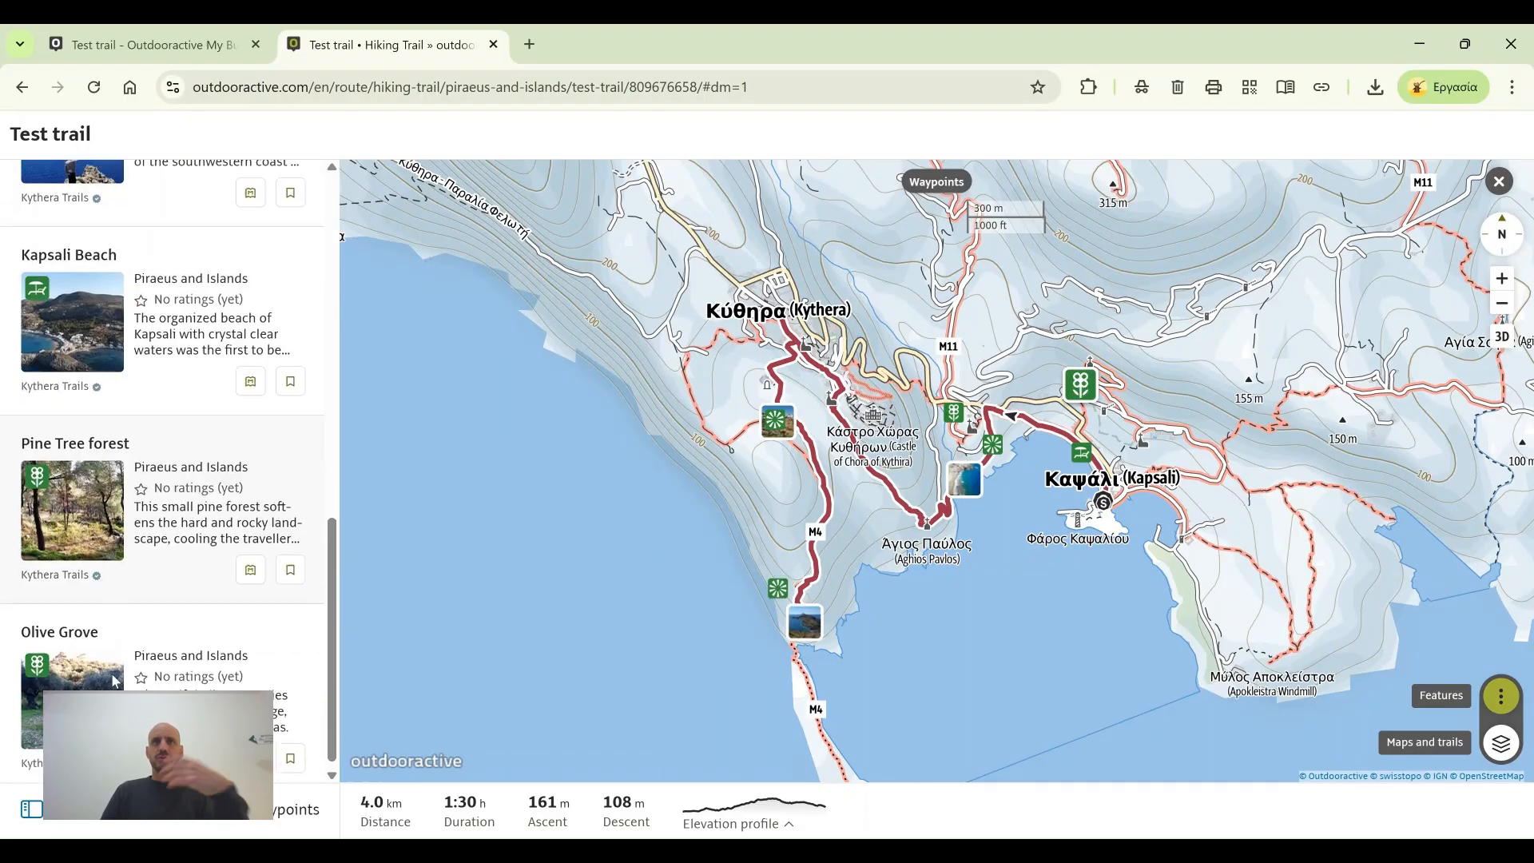
pyautogui.scroll(10, 103, 559)
pyautogui.scroll(1, 102, 553)
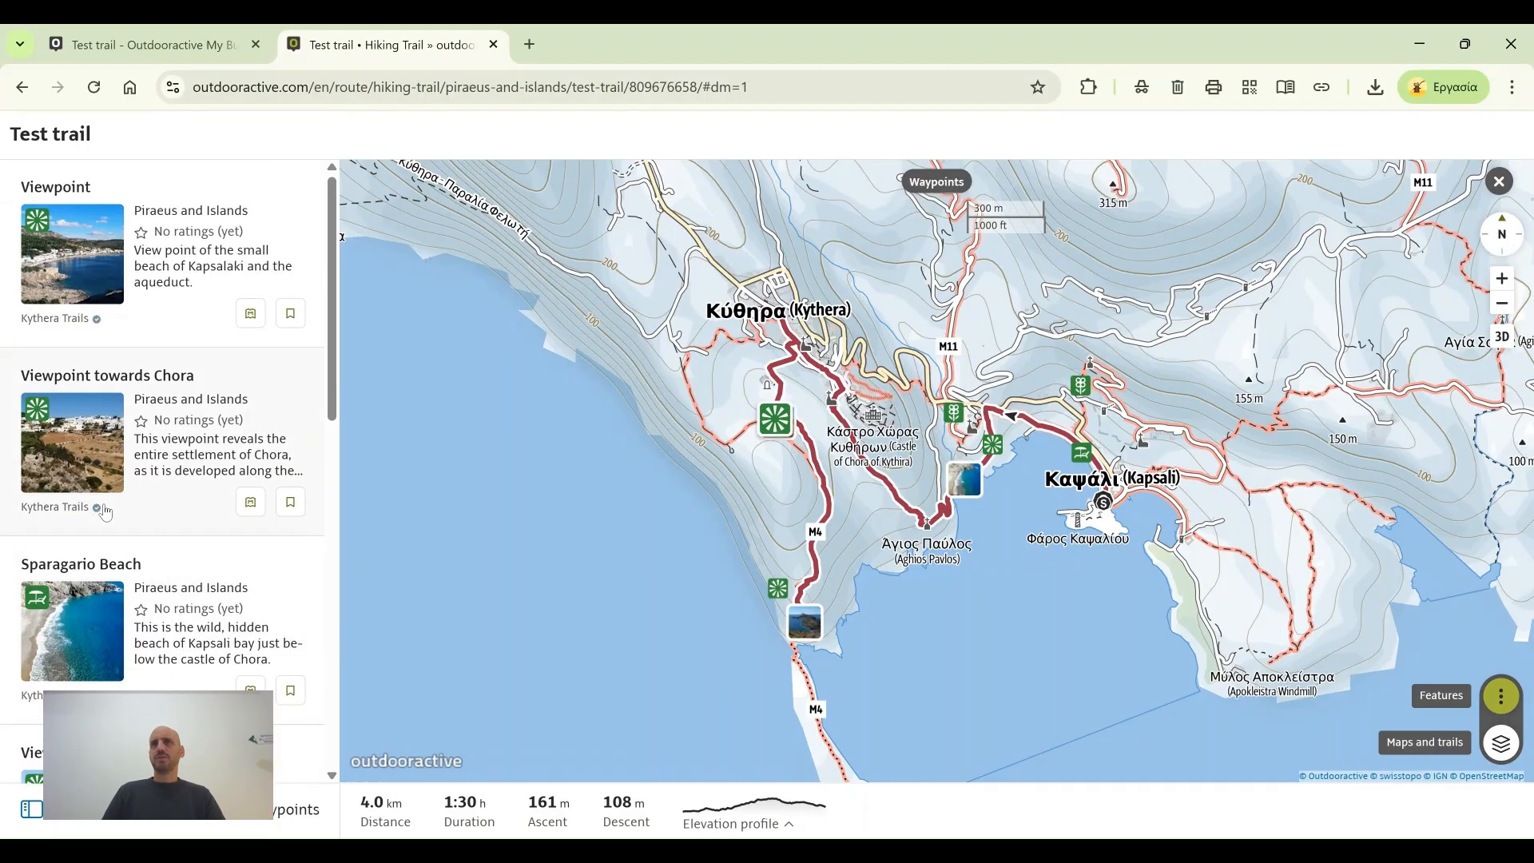
pyautogui.click(1499, 182)
# Step: Review the public page's route facts, weather, similar routes nearby and statistics, and examine the route's rank
pyautogui.scroll(-5, 50, 559)
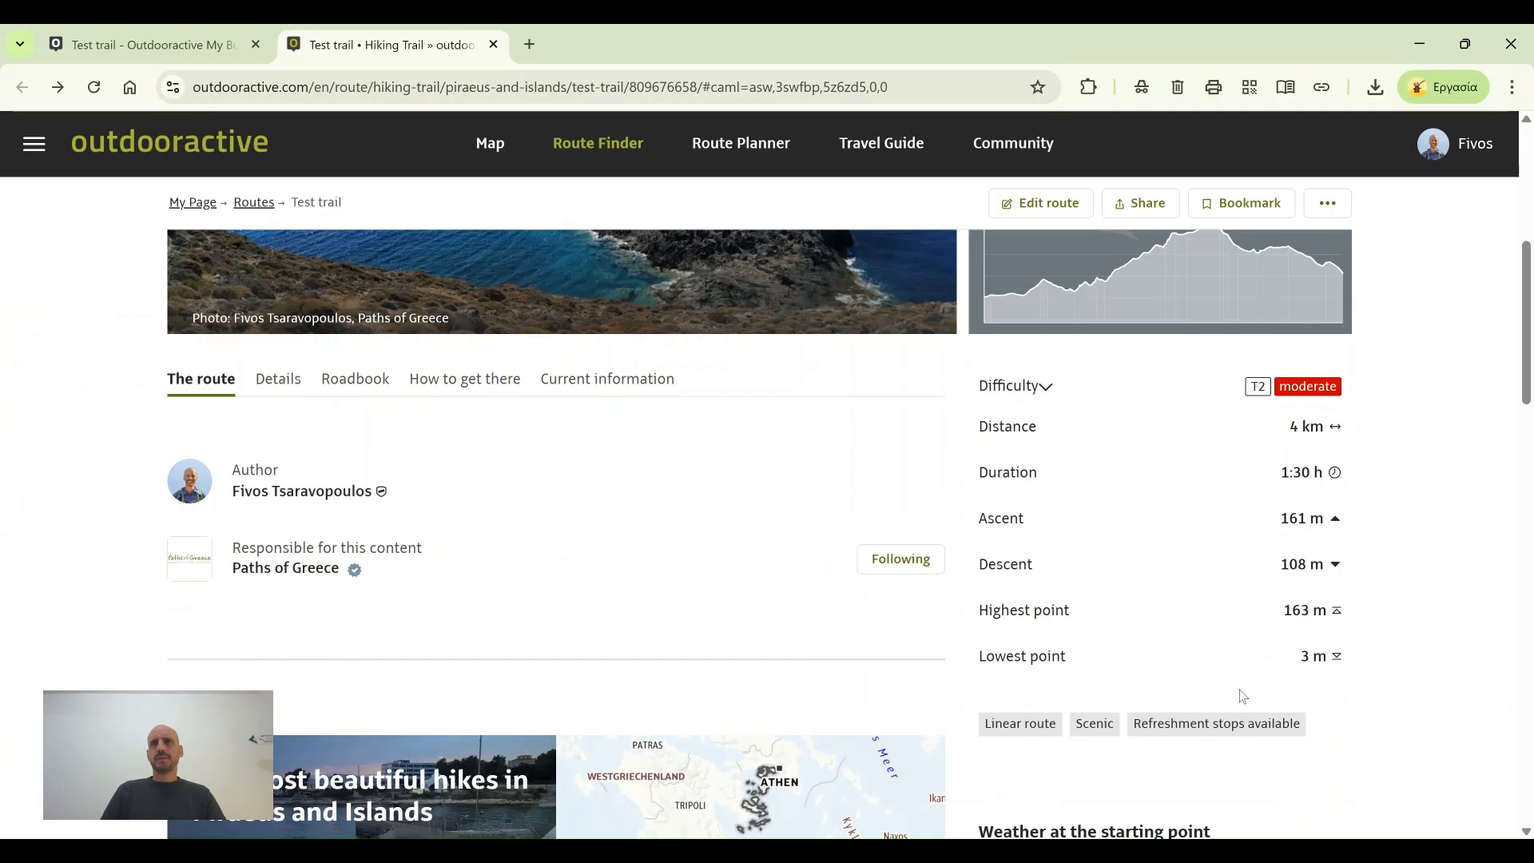
pyautogui.scroll(-5, 1438, 592)
pyautogui.scroll(-2, 1441, 596)
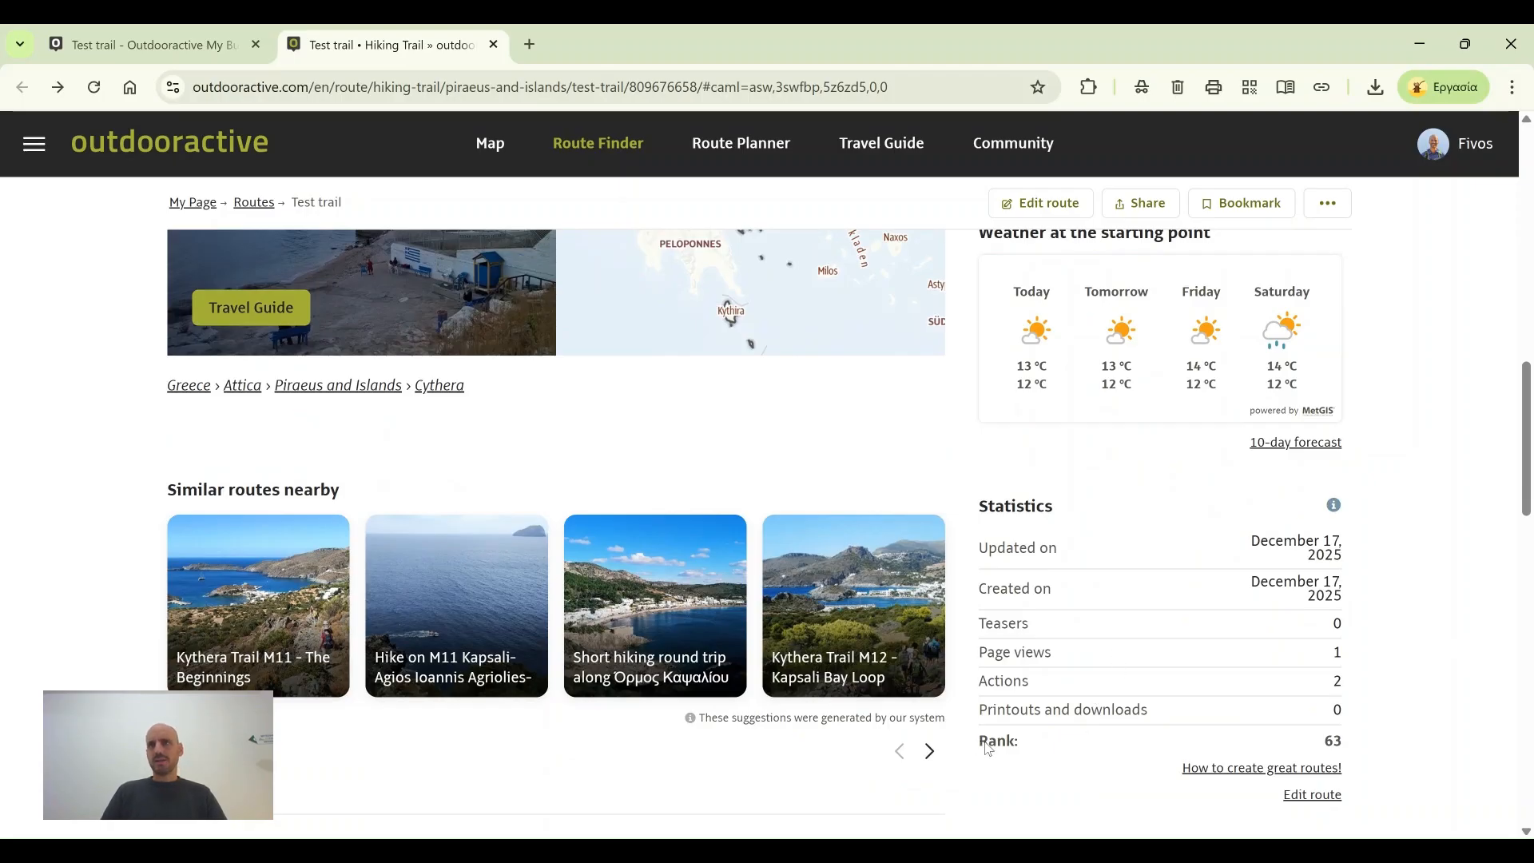
pyautogui.moveTo(983, 747); pyautogui.dragTo(1025, 749)
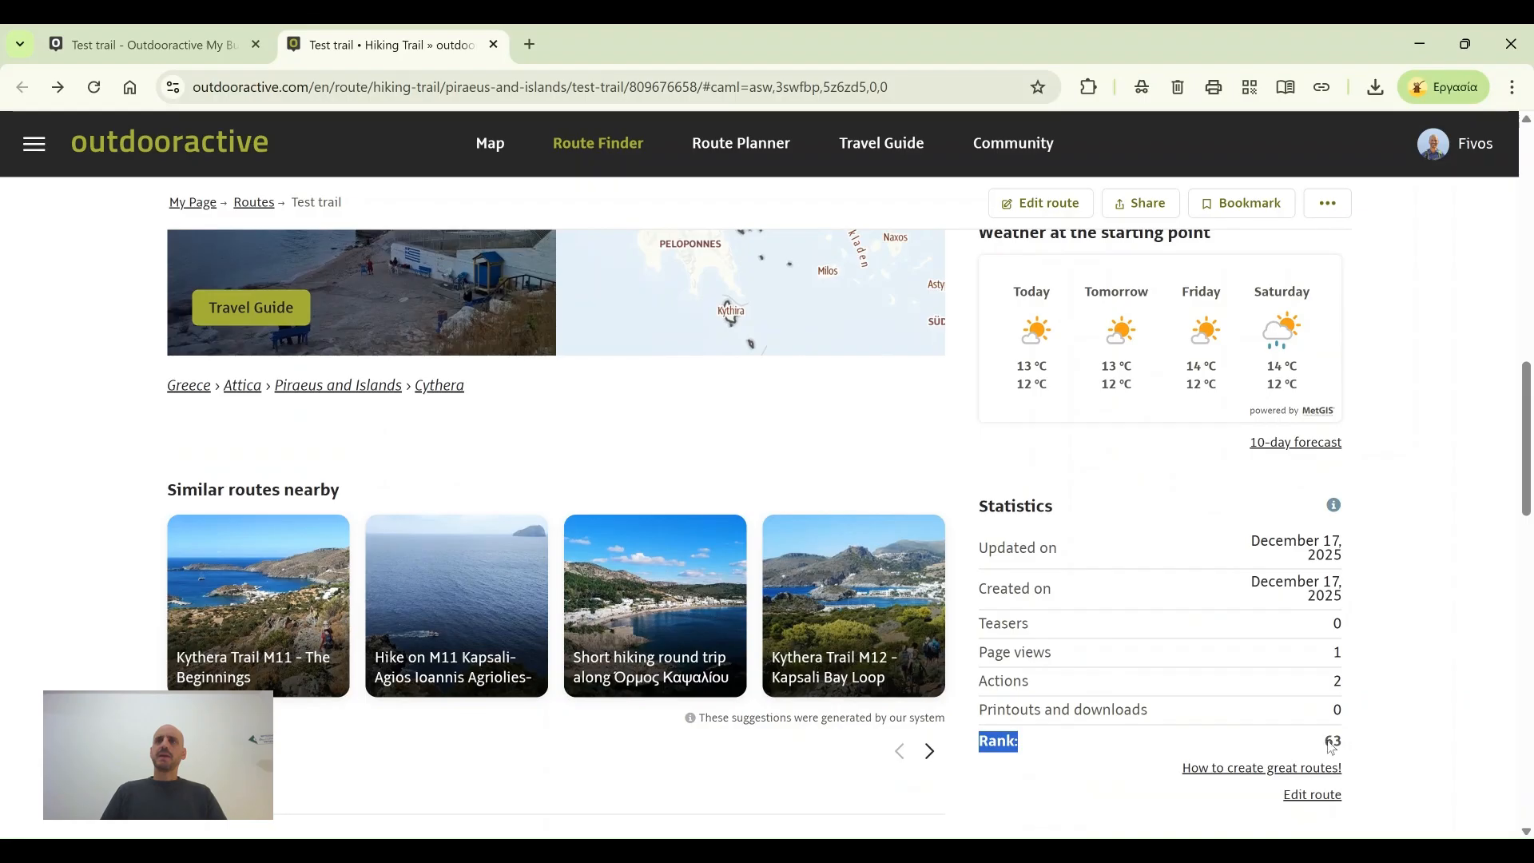
pyautogui.moveTo(1324, 743); pyautogui.dragTo(1348, 747)
pyautogui.click(1368, 750)
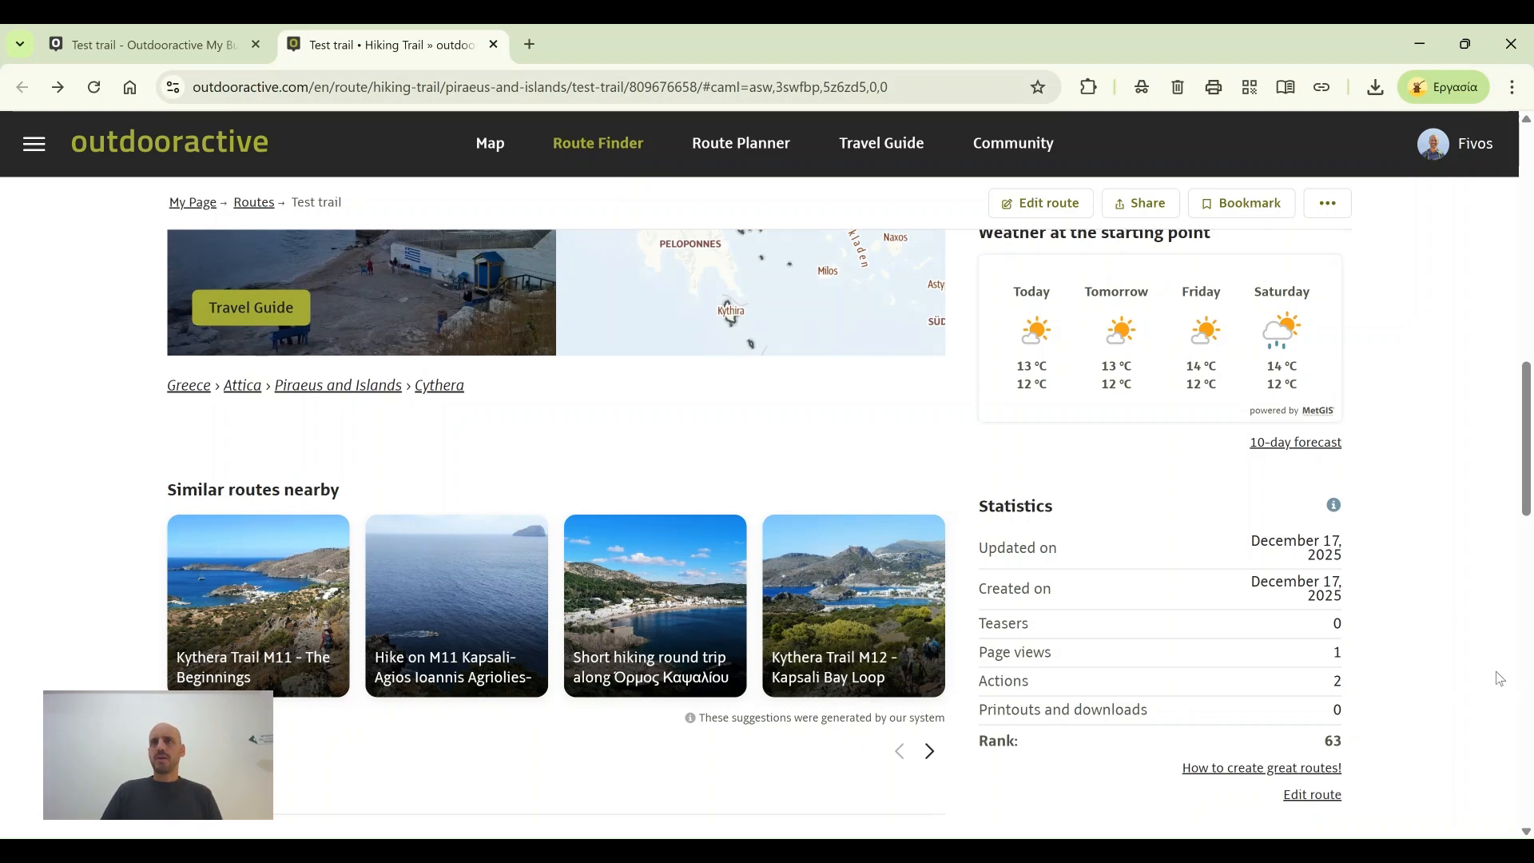
pyautogui.moveTo(1329, 748); pyautogui.dragTo(1353, 749)
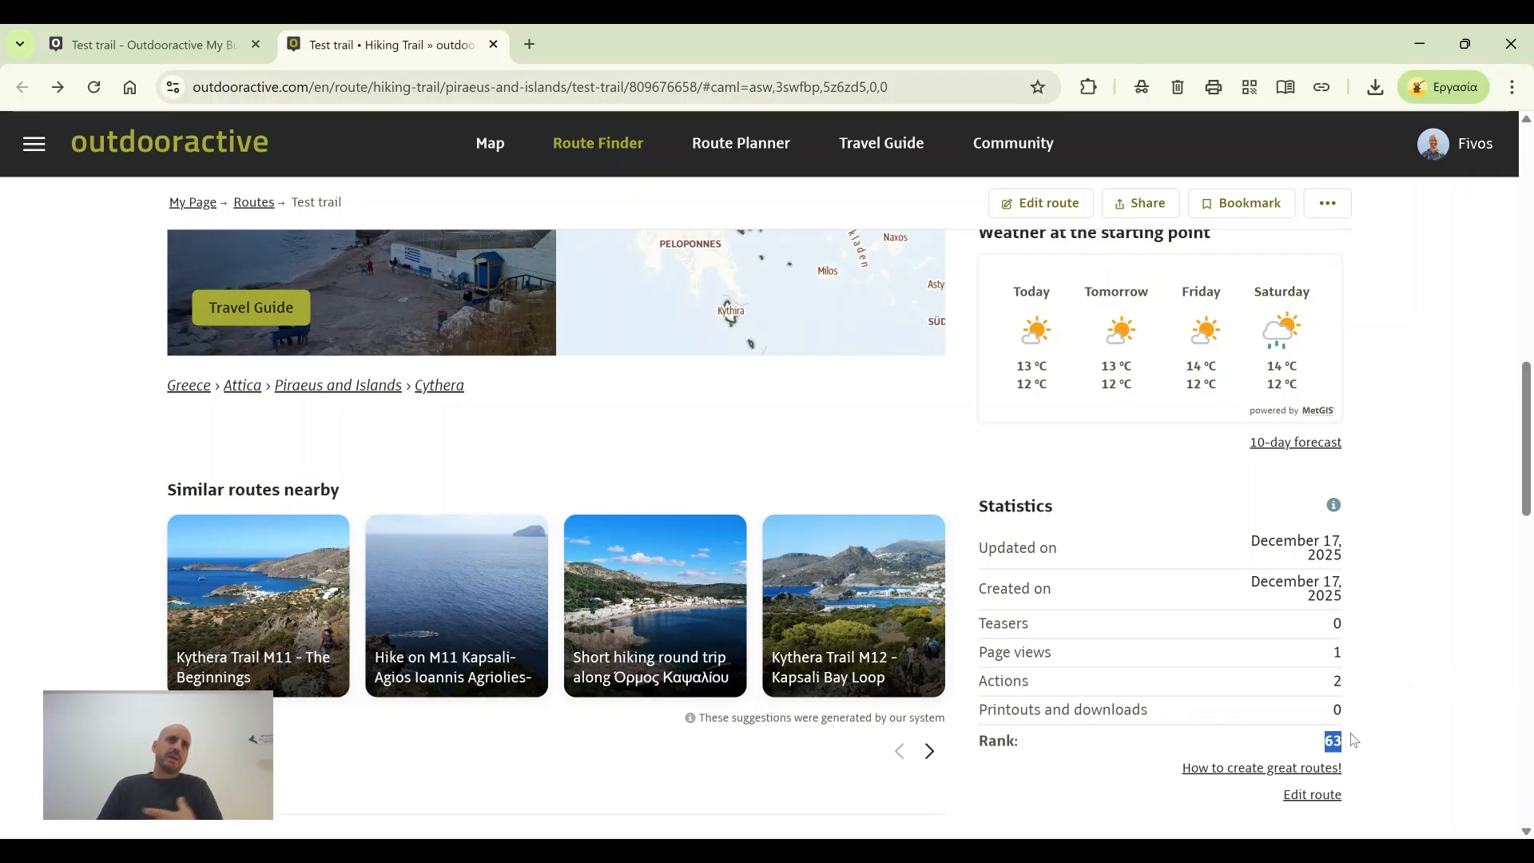
pyautogui.click(1354, 741)
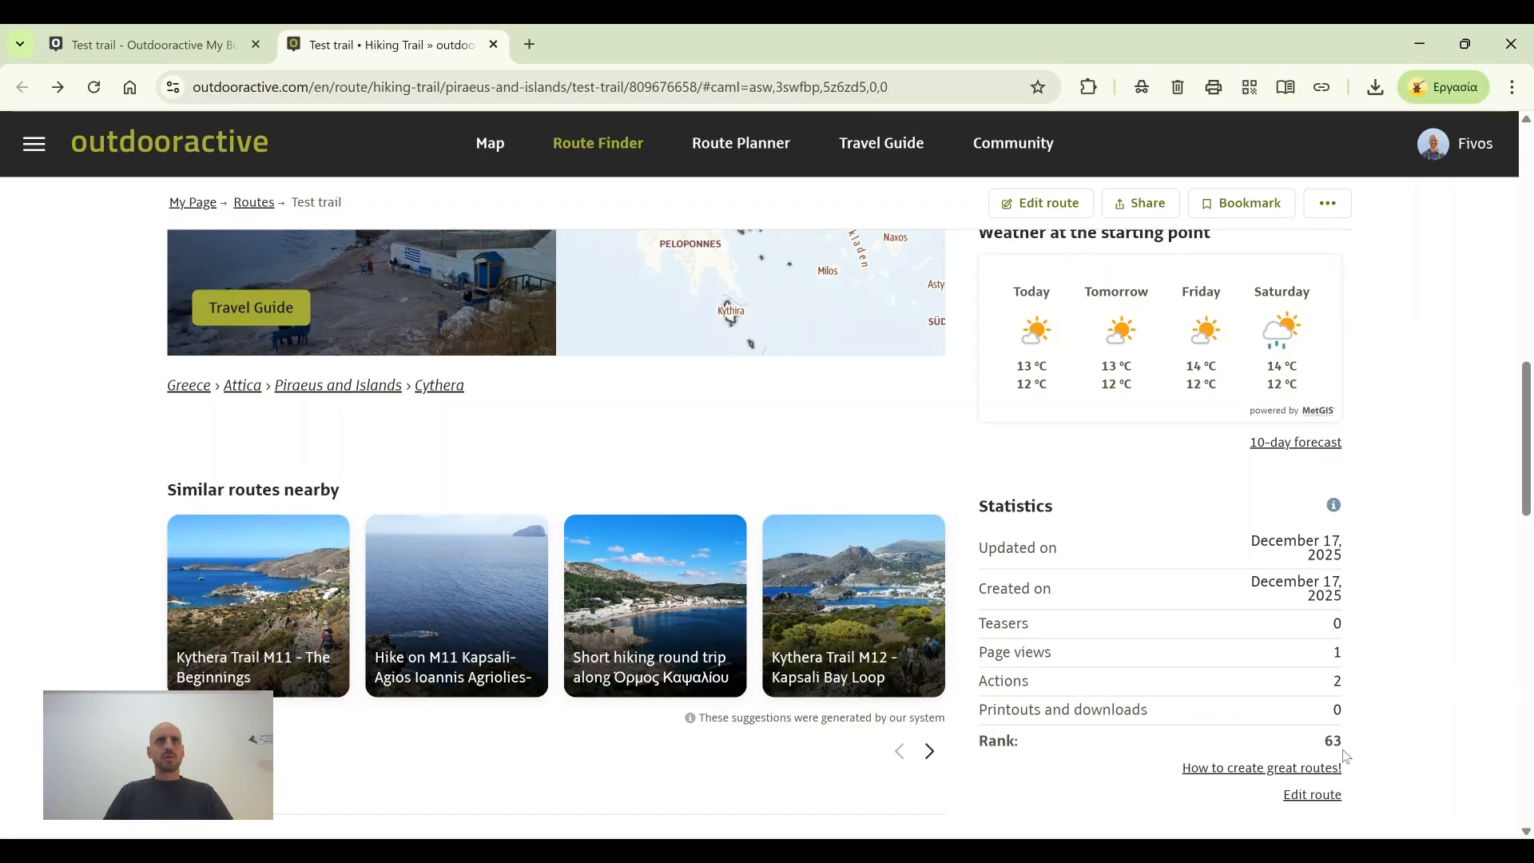
# Step: Return to the Test trail record in Outdooractive My Business and open its route geometry for editing
pyautogui.scroll(9, 1343, 699)
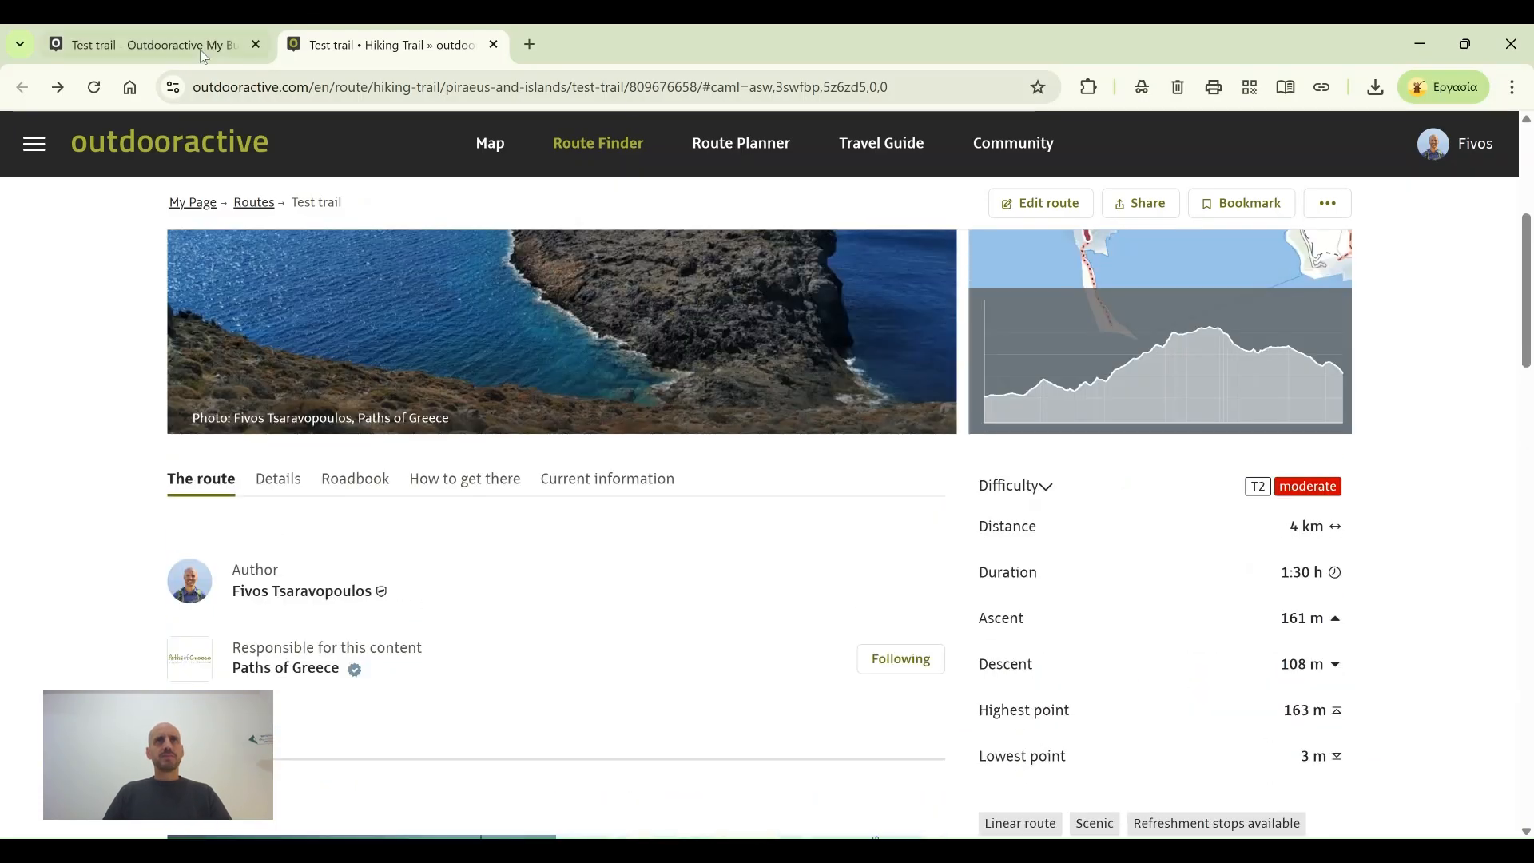
pyautogui.click(112, 46)
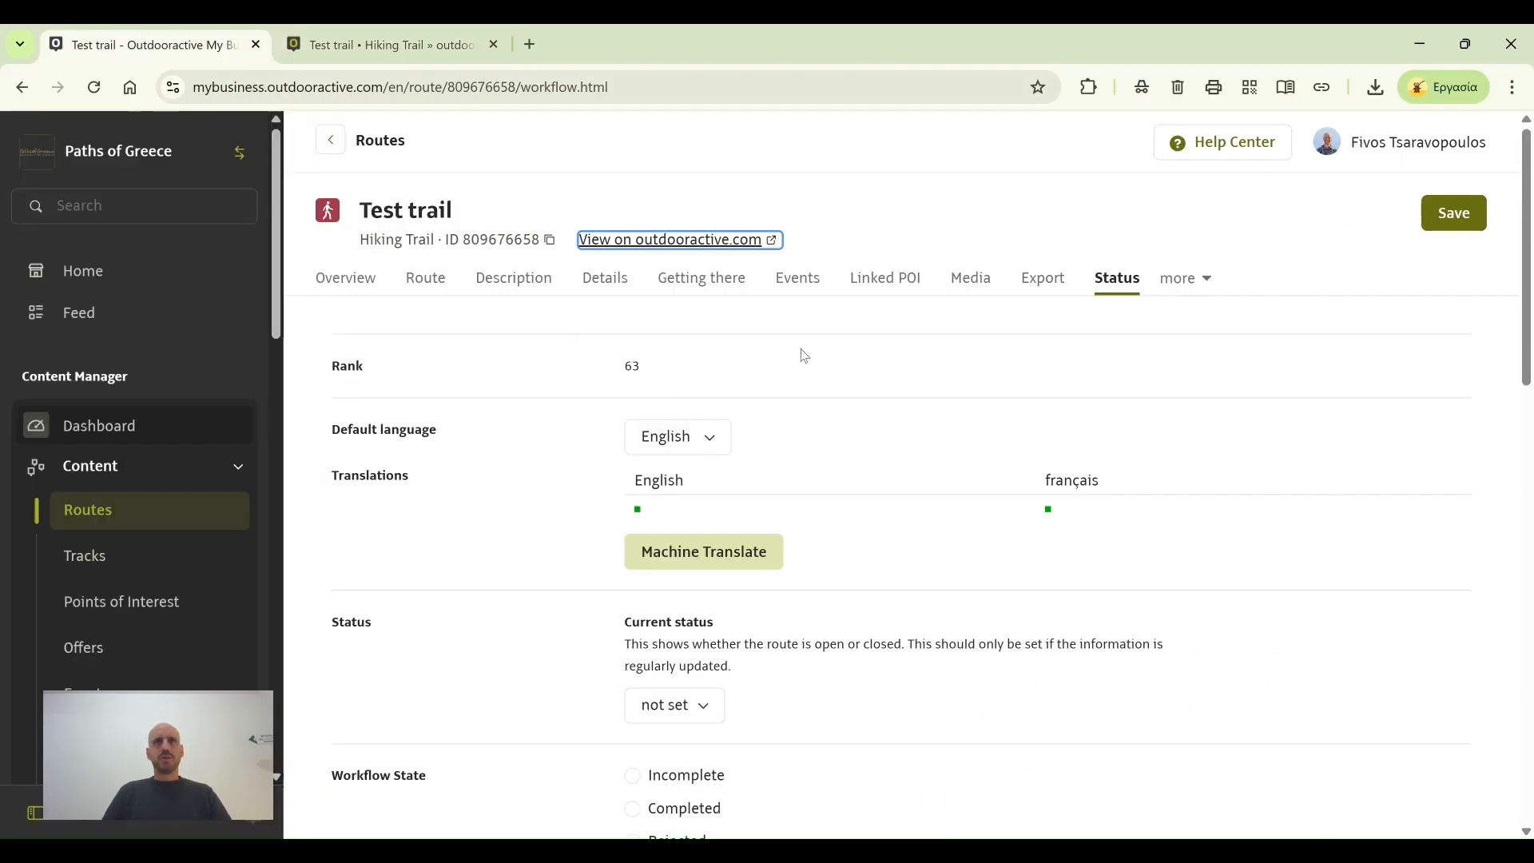
pyautogui.click(427, 281)
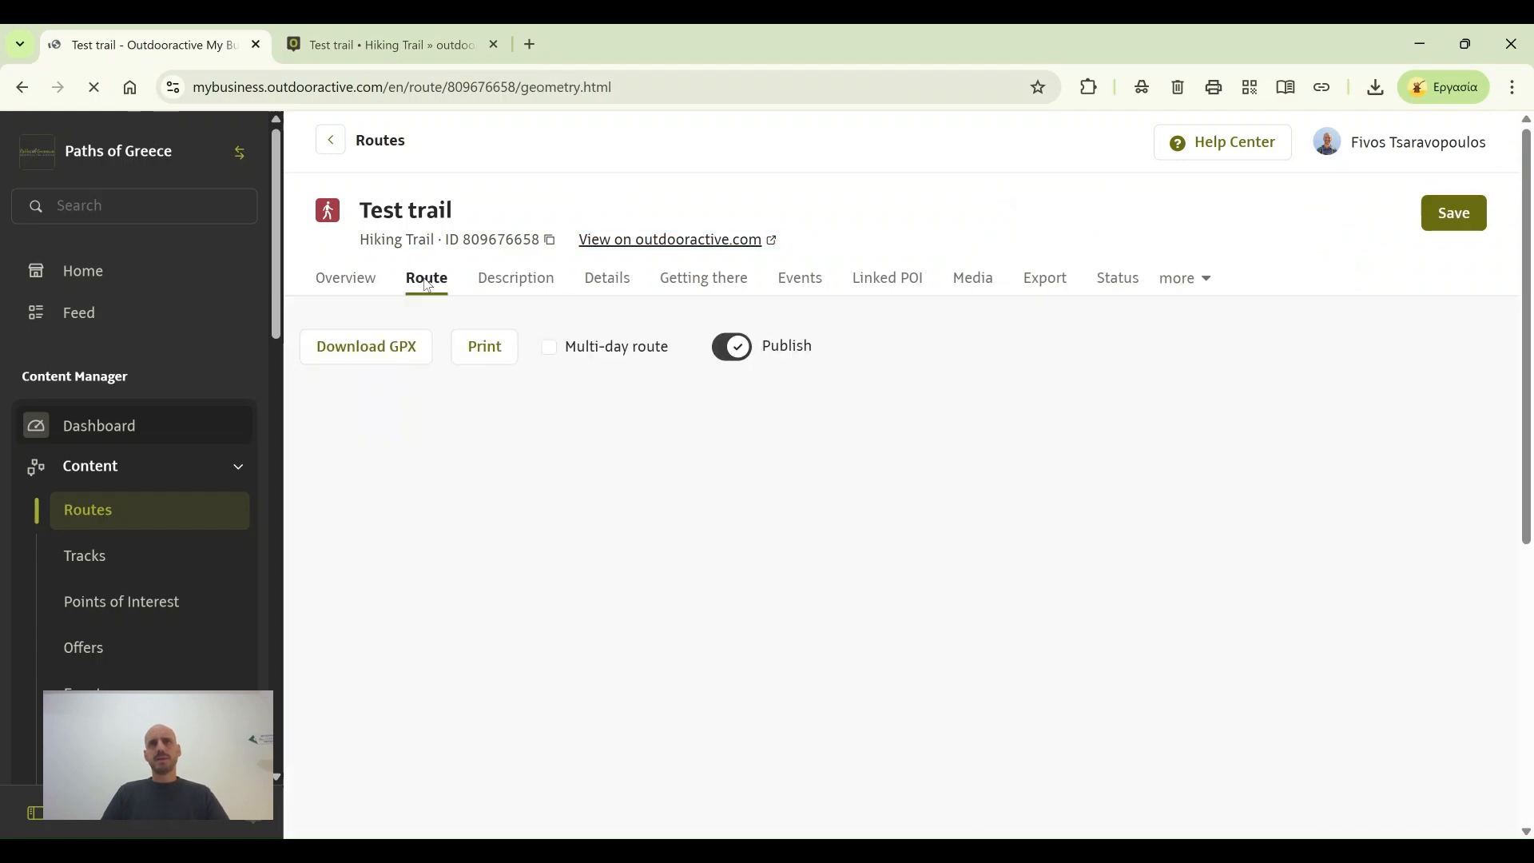